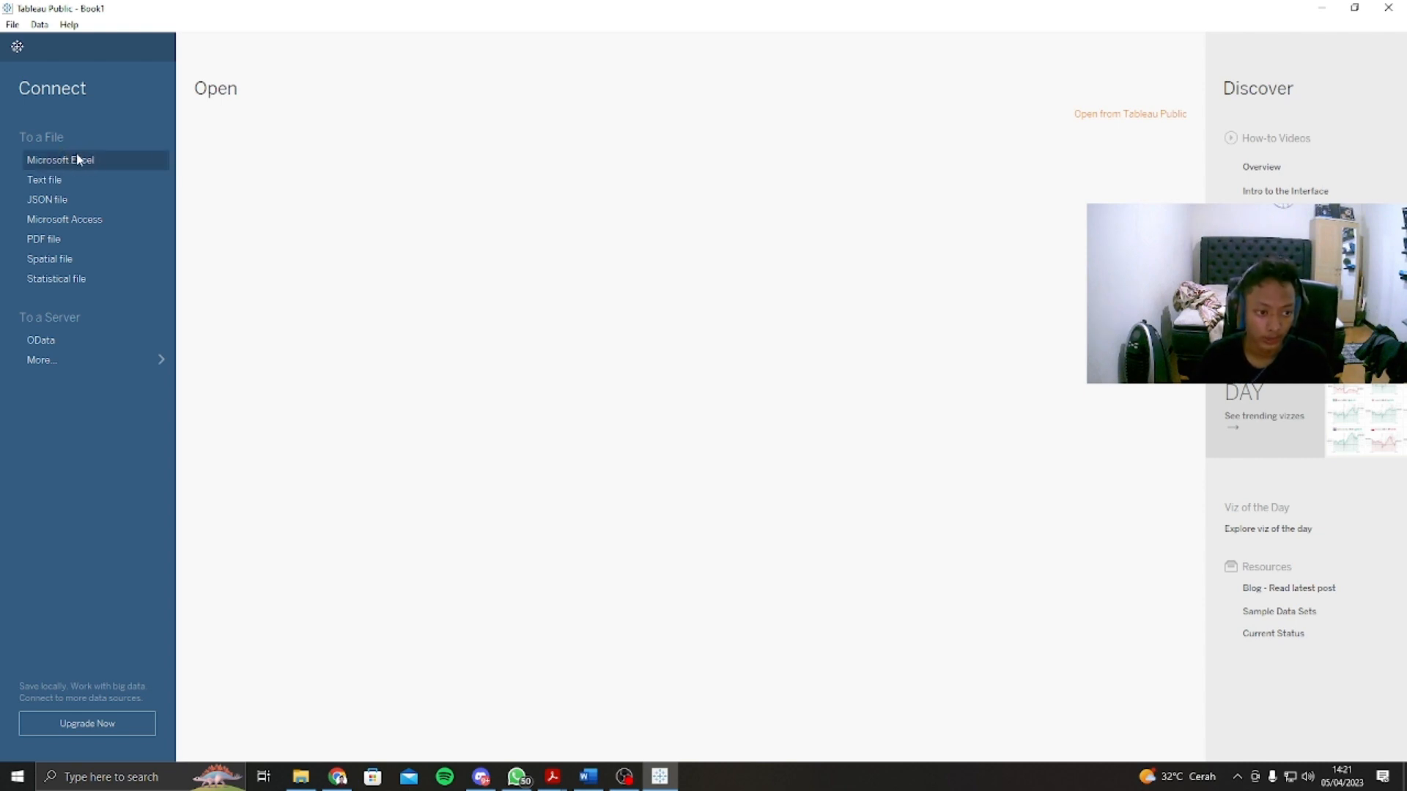
Step: Connect to the sample_-_superstore Excel workbook and add its Orders sheet to the data source canvas
{"action": "left_click", "coordinate": [94, 160]}
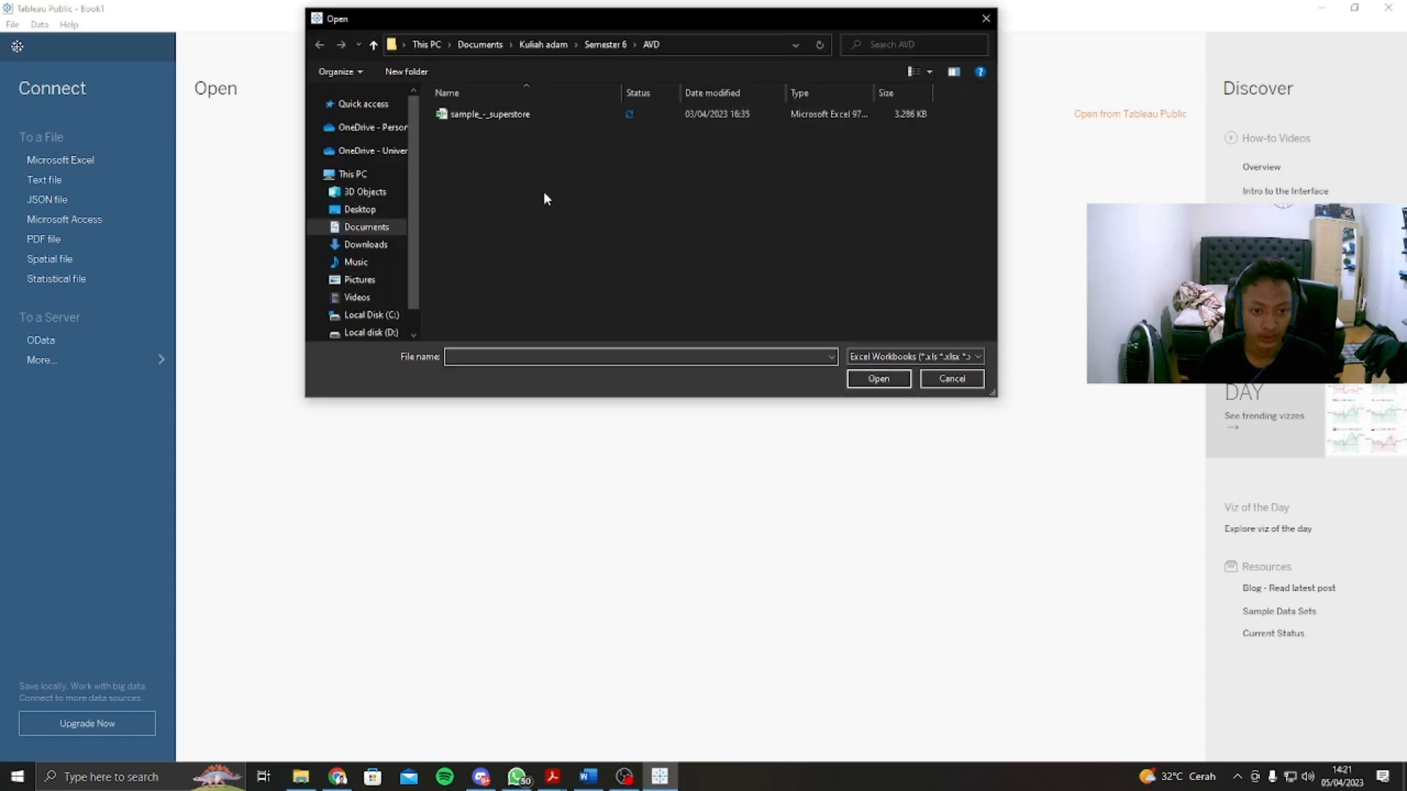
{"action": "double_click", "coordinate": [485, 118]}
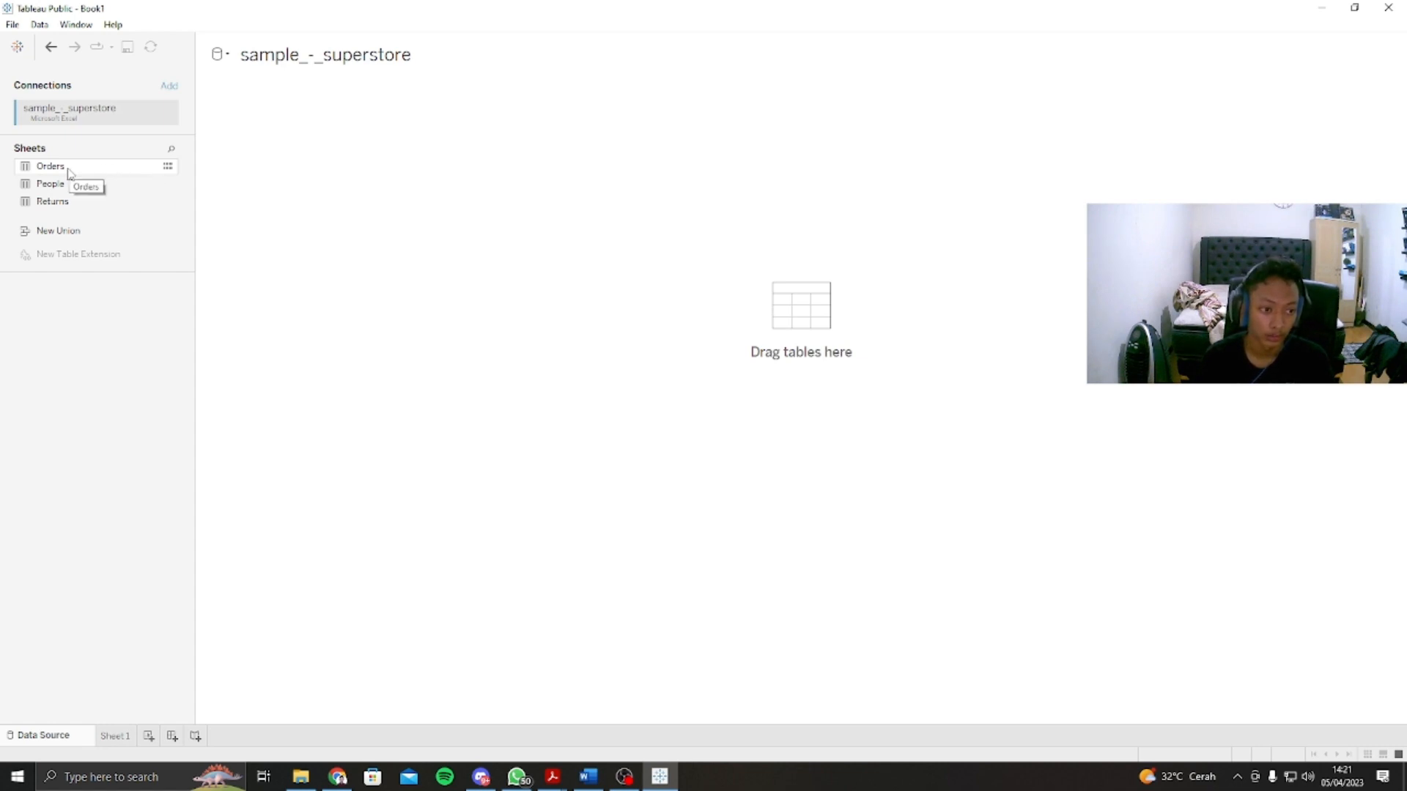
{"action": "left_click_drag", "start_coordinate": [69, 173], "coordinate": [718, 301]}
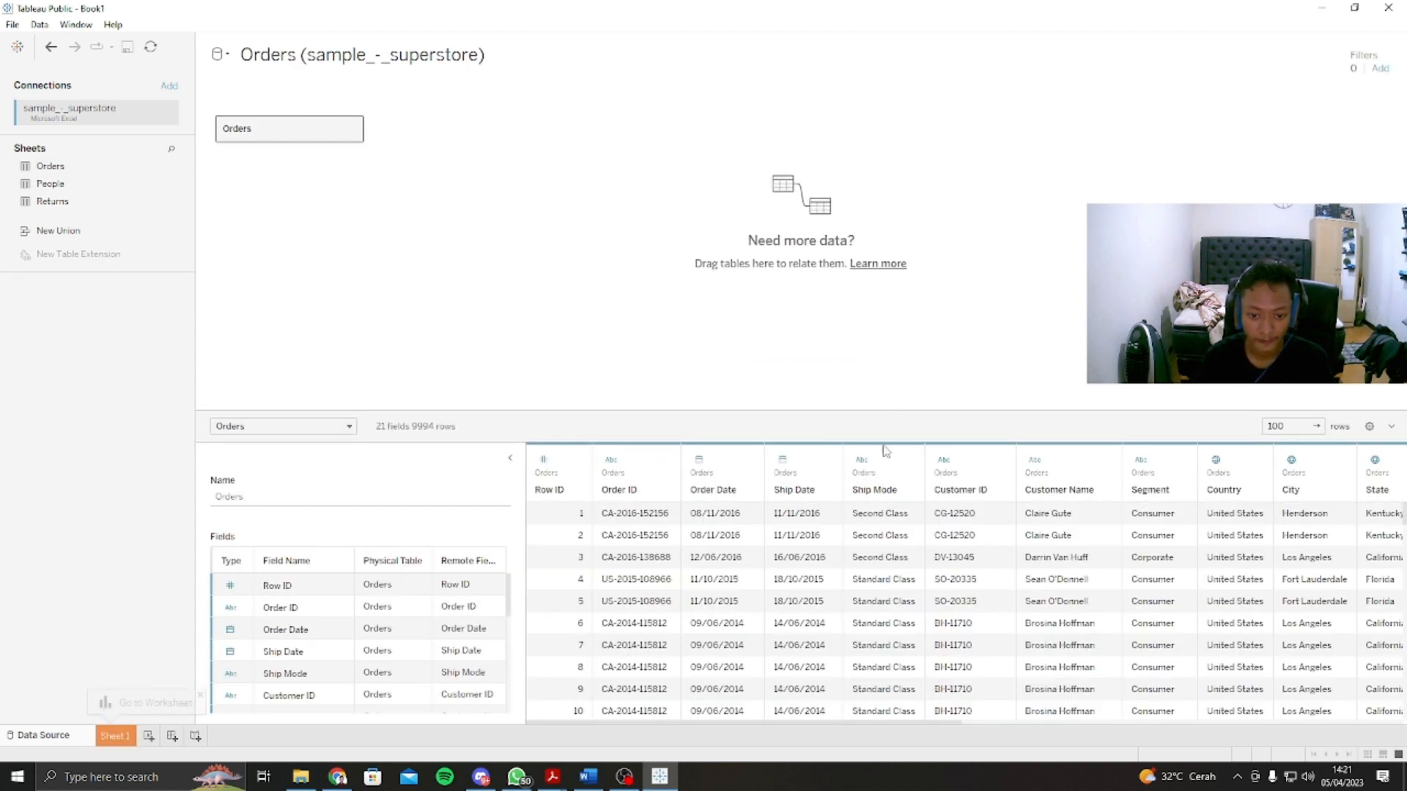
Step: Enlarge the data preview and look through the rows and field list of the Orders table
{"action": "left_click_drag", "start_coordinate": [756, 413], "coordinate": [756, 204]}
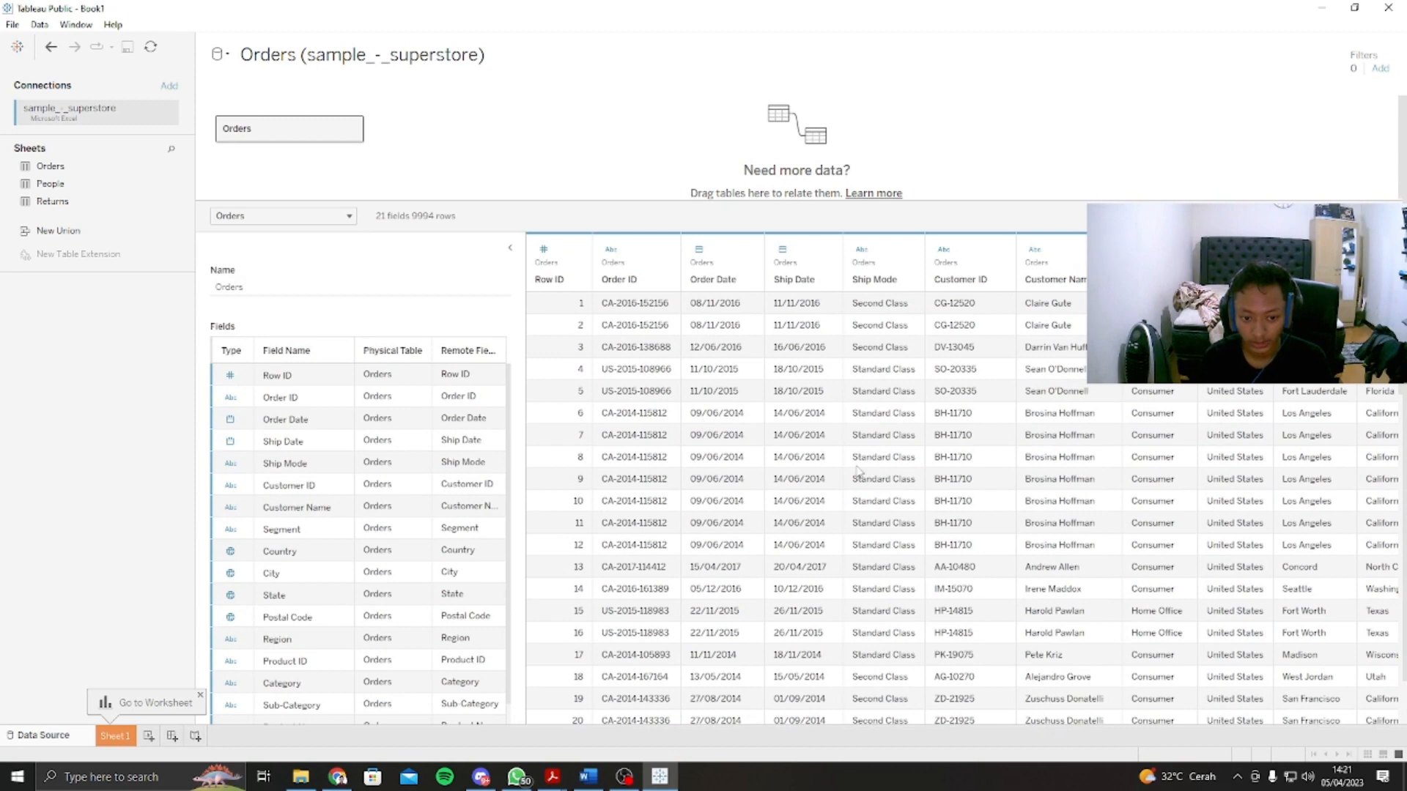
{"action": "scroll", "coordinate": [962, 517], "scroll_direction": "down", "scroll_amount": 9}
{"action": "scroll", "coordinate": [962, 517], "scroll_direction": "down", "scroll_amount": 1}
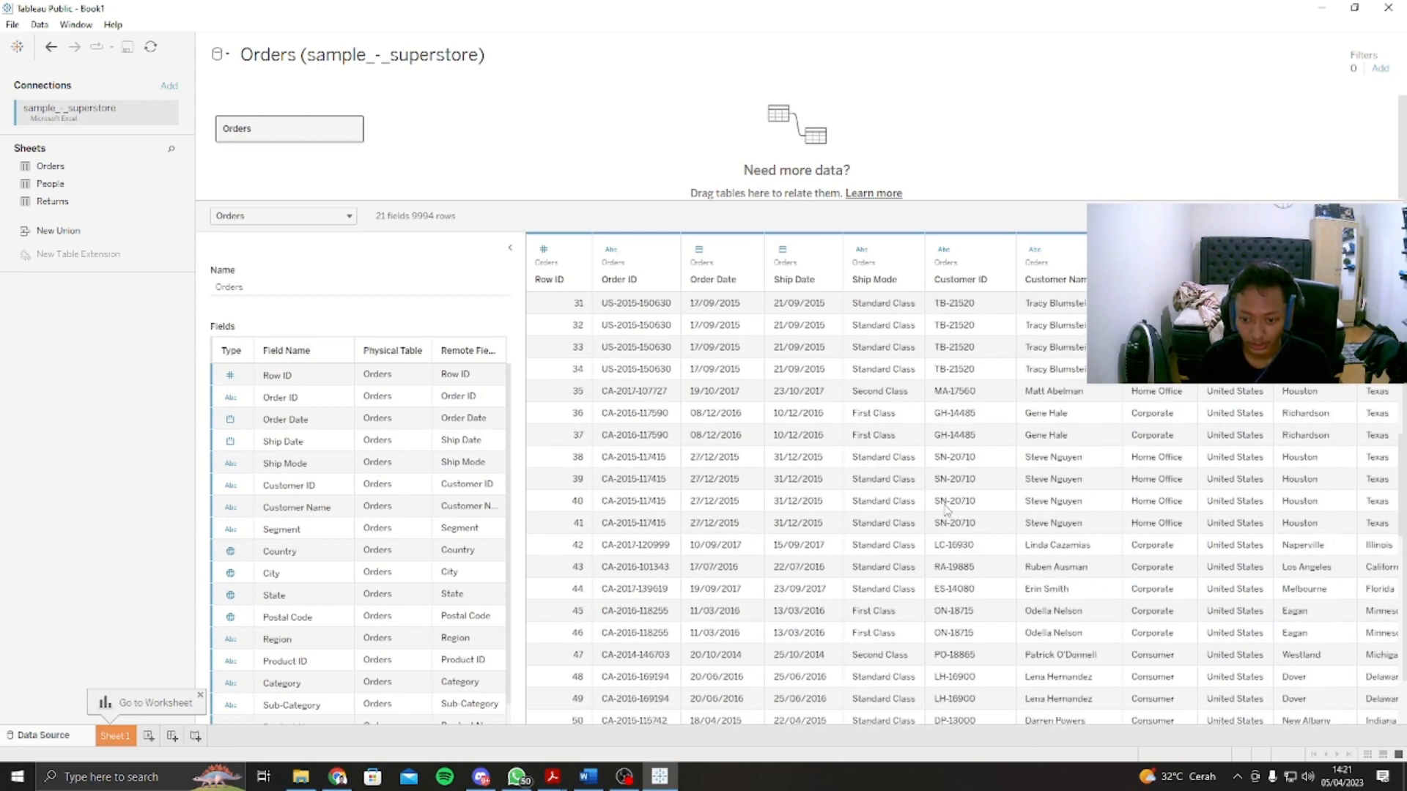
{"action": "scroll", "coordinate": [821, 518], "scroll_direction": "down", "scroll_amount": 3}
{"action": "scroll", "coordinate": [359, 524], "scroll_direction": "down", "scroll_amount": 4}
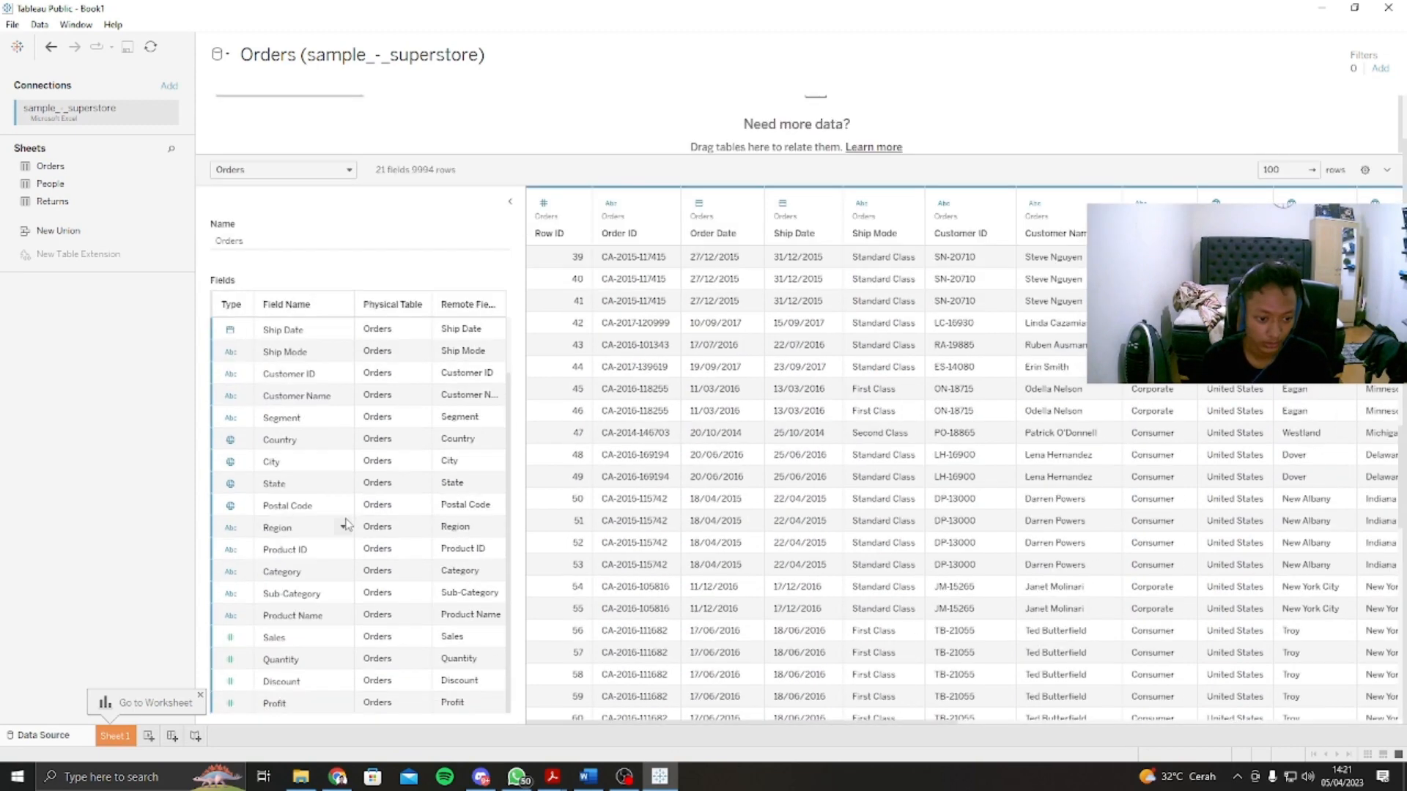
{"action": "scroll", "coordinate": [1071, 480], "scroll_direction": "down", "scroll_amount": 7}
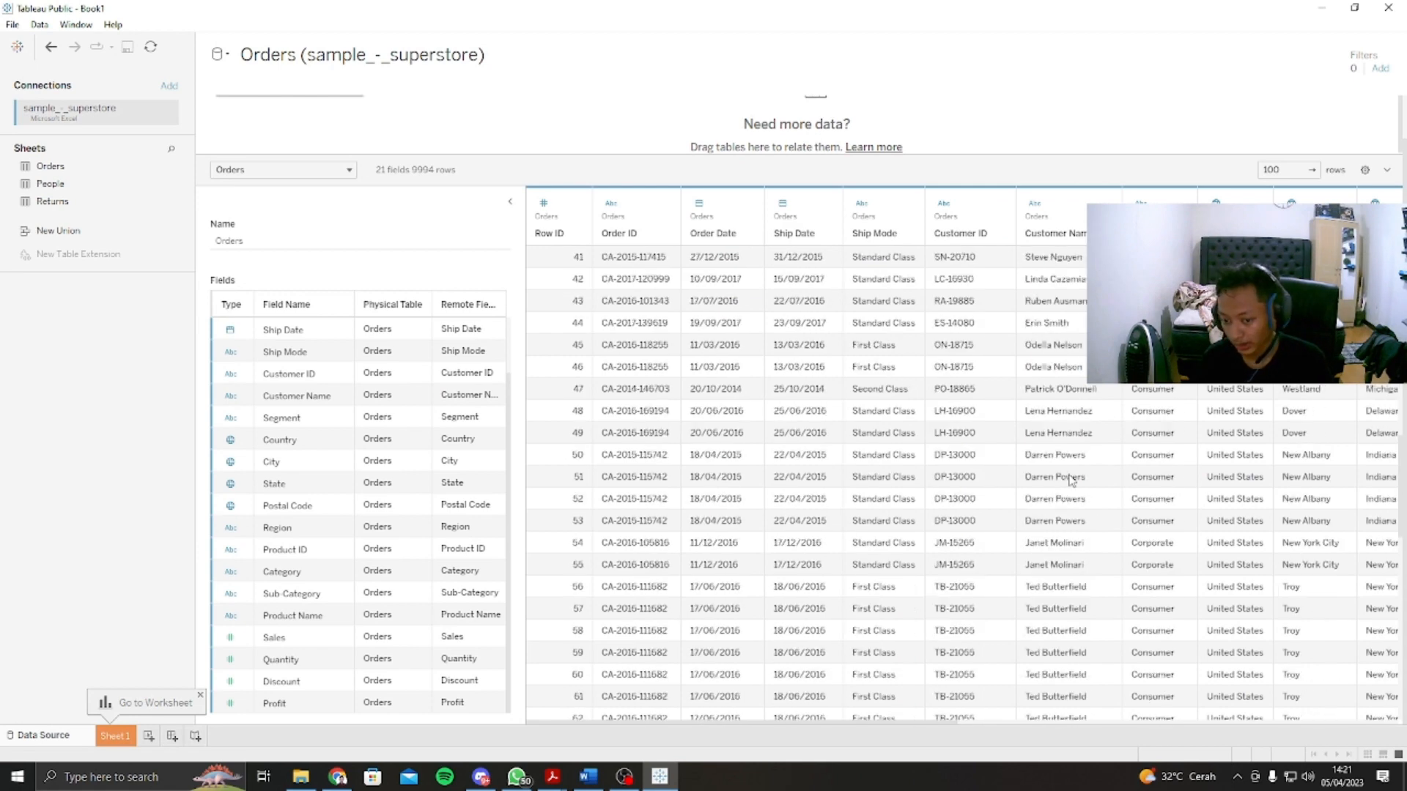
{"action": "scroll", "coordinate": [1071, 480], "scroll_direction": "down", "scroll_amount": 3}
{"action": "scroll", "coordinate": [1071, 480], "scroll_direction": "up", "scroll_amount": 8}
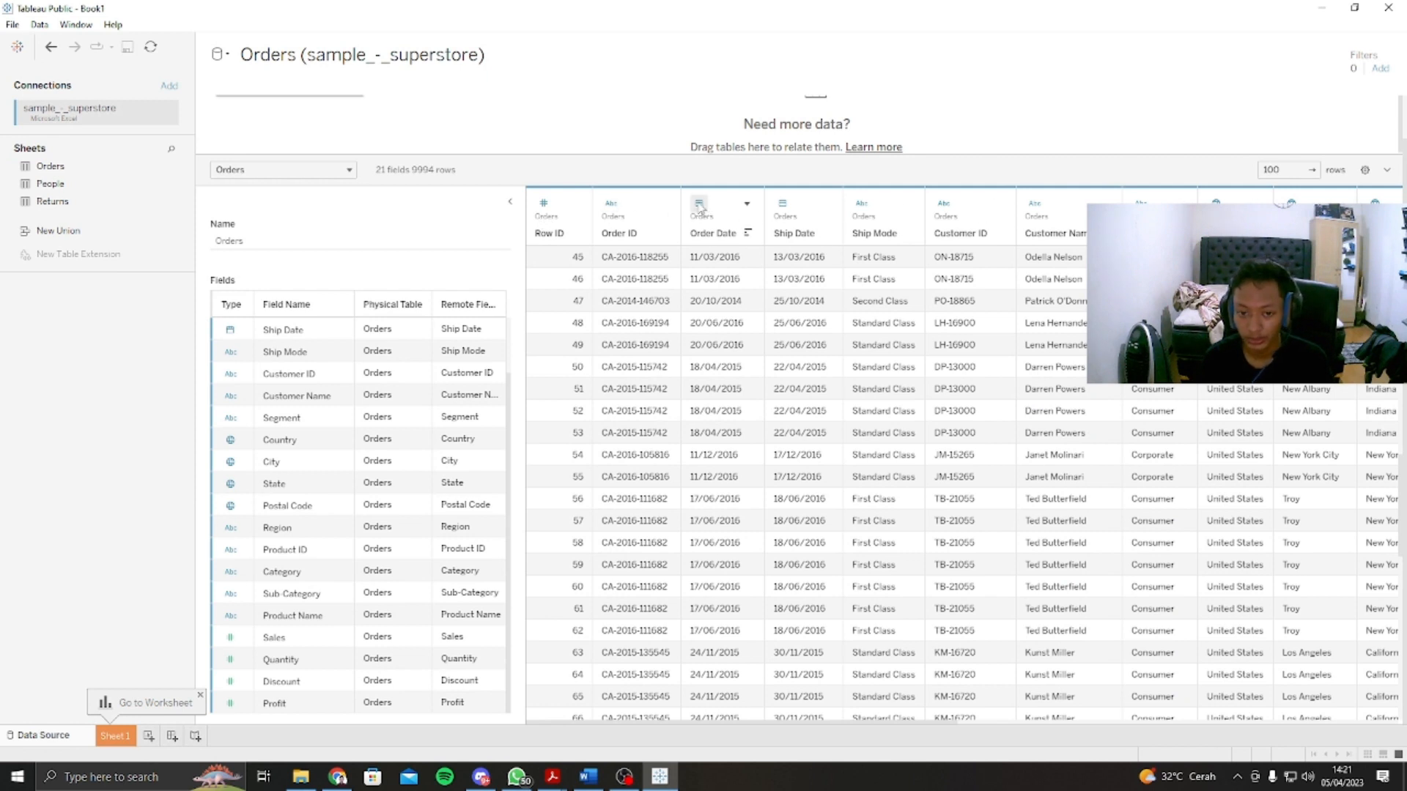
Step: Review the data type options of the Row ID, Order ID and Order Date columns and the geographic role options of Country
{"action": "left_click", "coordinate": [544, 205]}
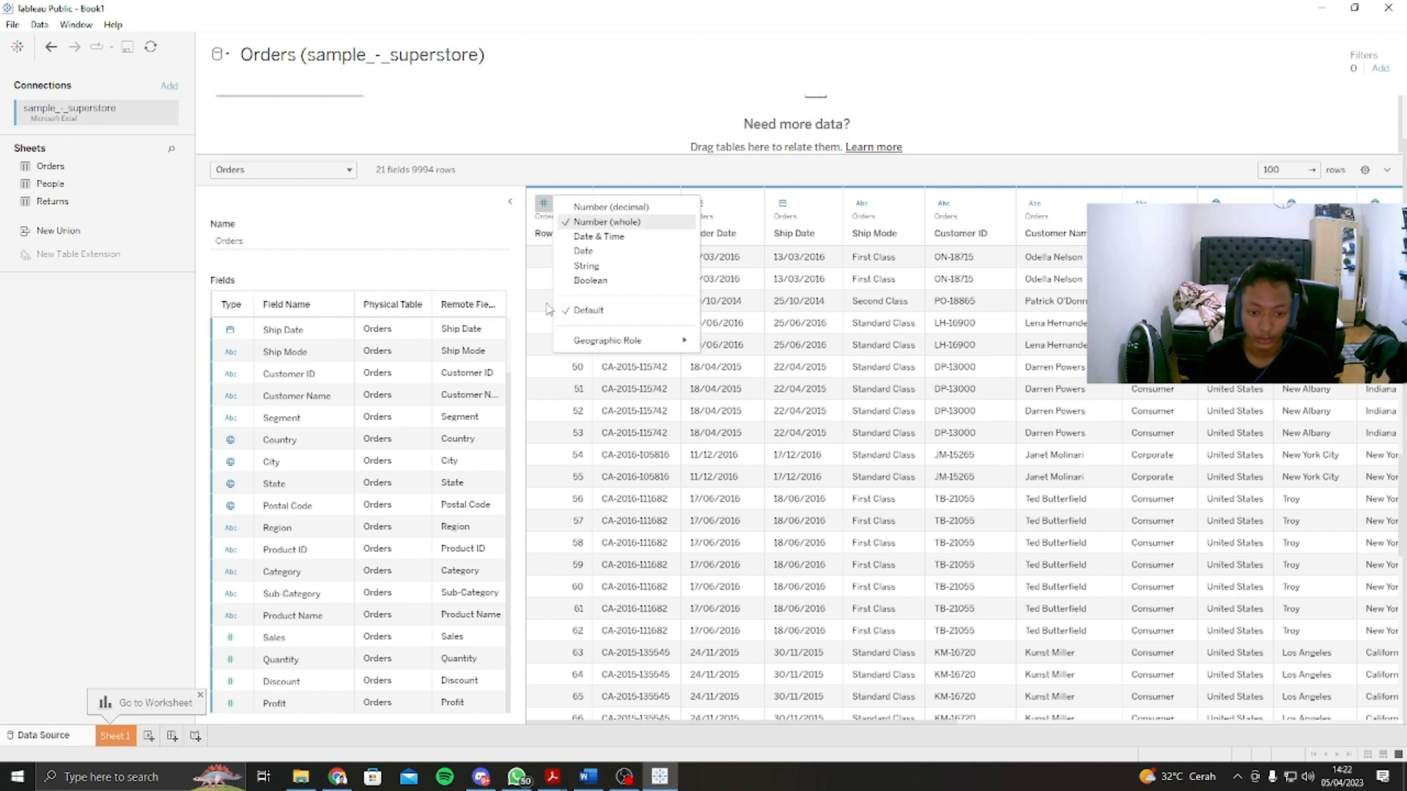
{"action": "scroll", "coordinate": [573, 384], "scroll_direction": "down", "scroll_amount": 2}
{"action": "left_click", "coordinate": [575, 407]}
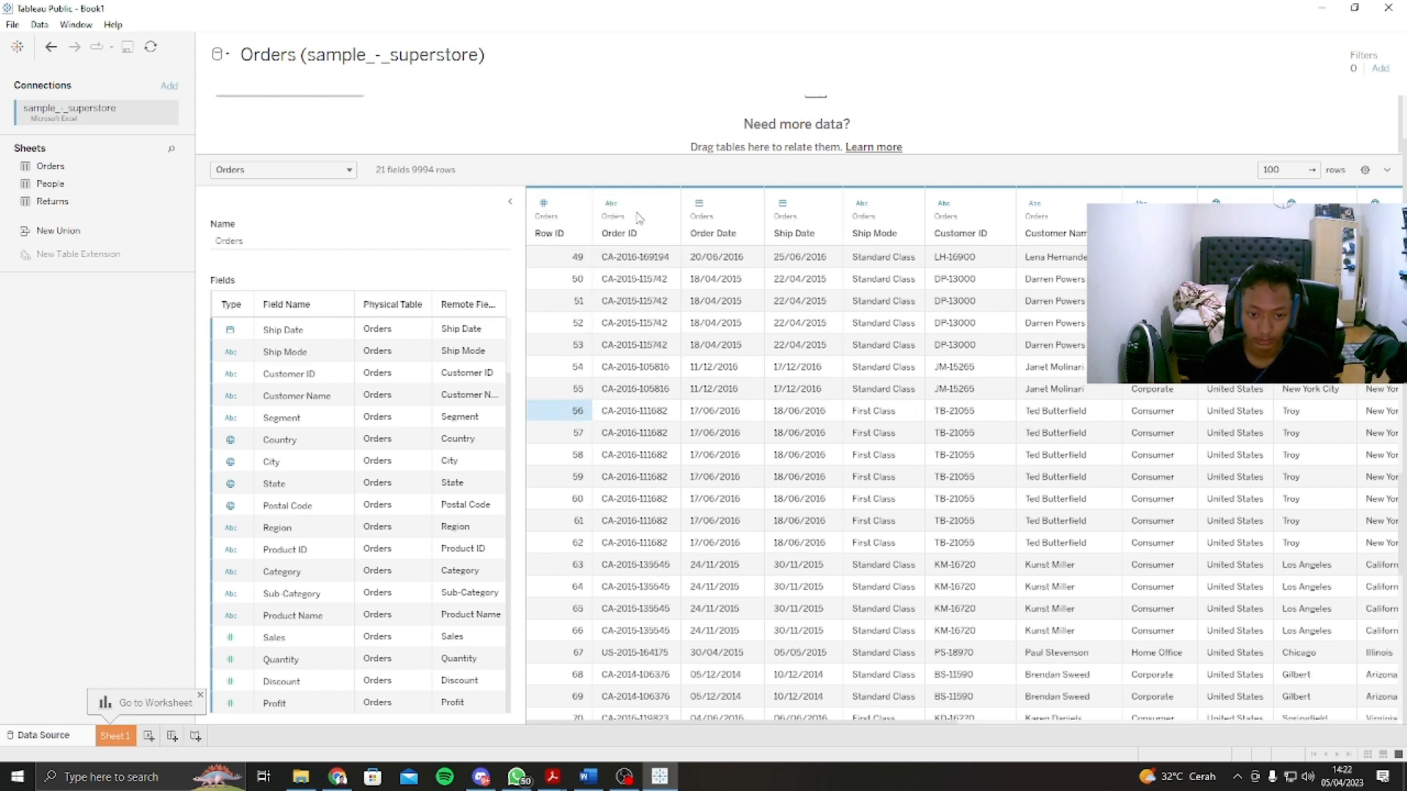
{"action": "left_click", "coordinate": [611, 206]}
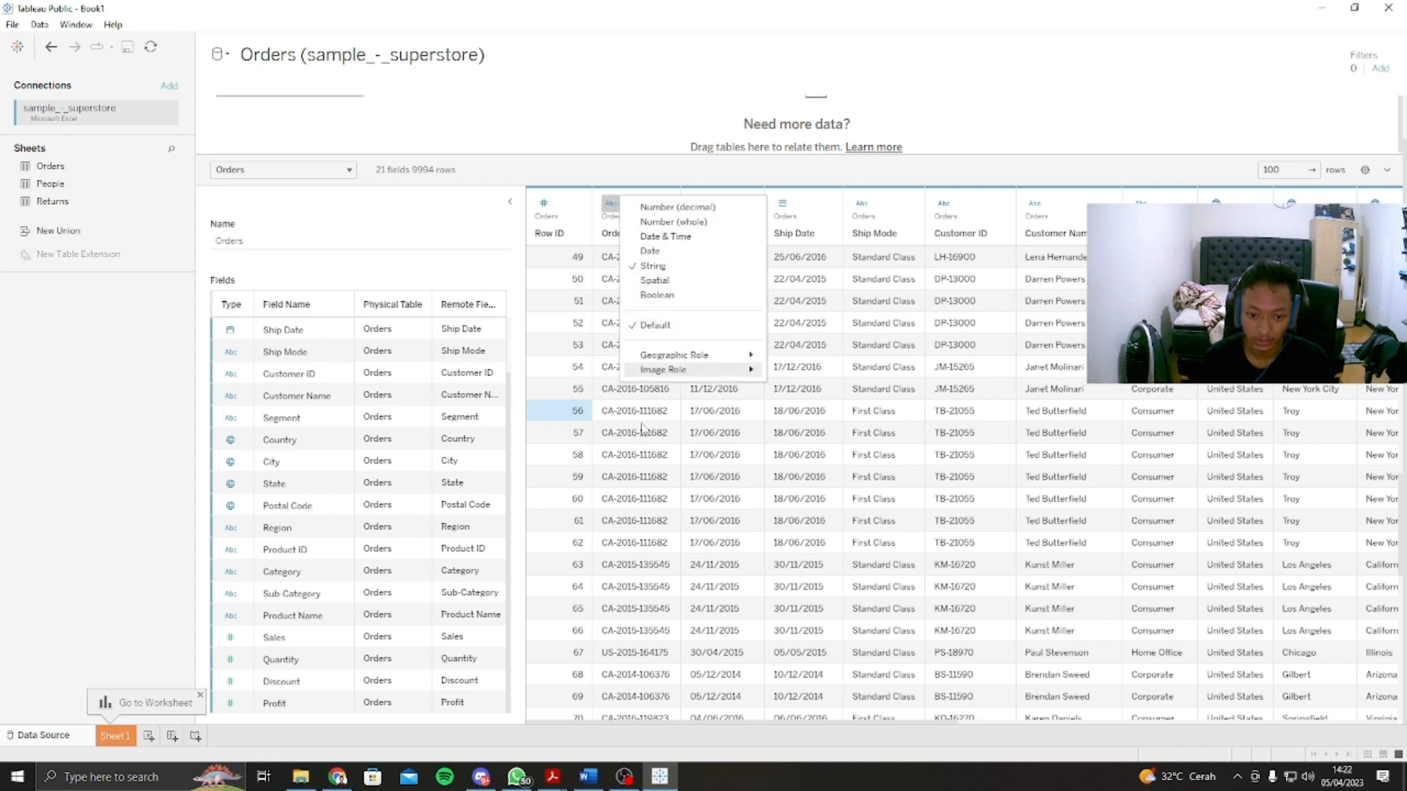
{"action": "left_click", "coordinate": [637, 522]}
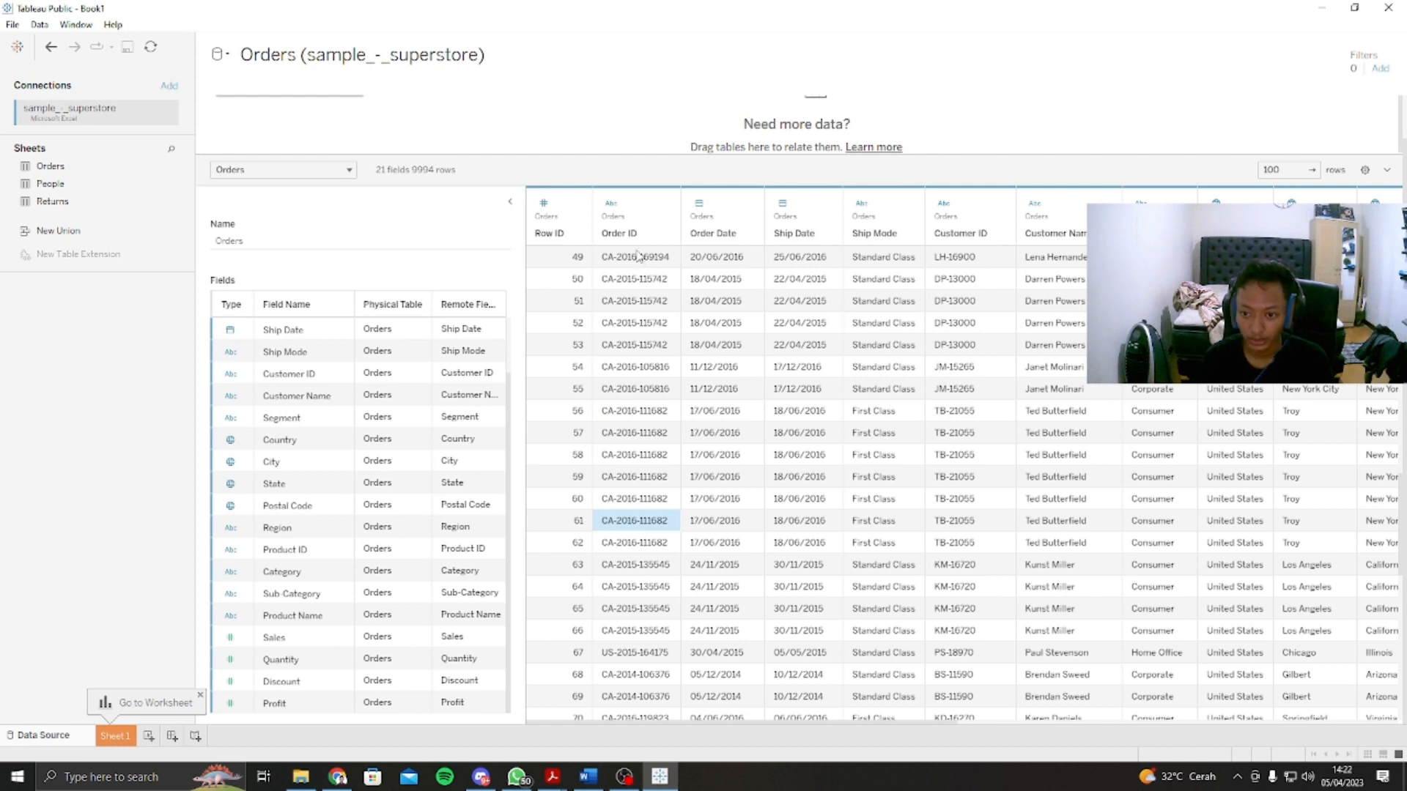
{"action": "left_click", "coordinate": [872, 265]}
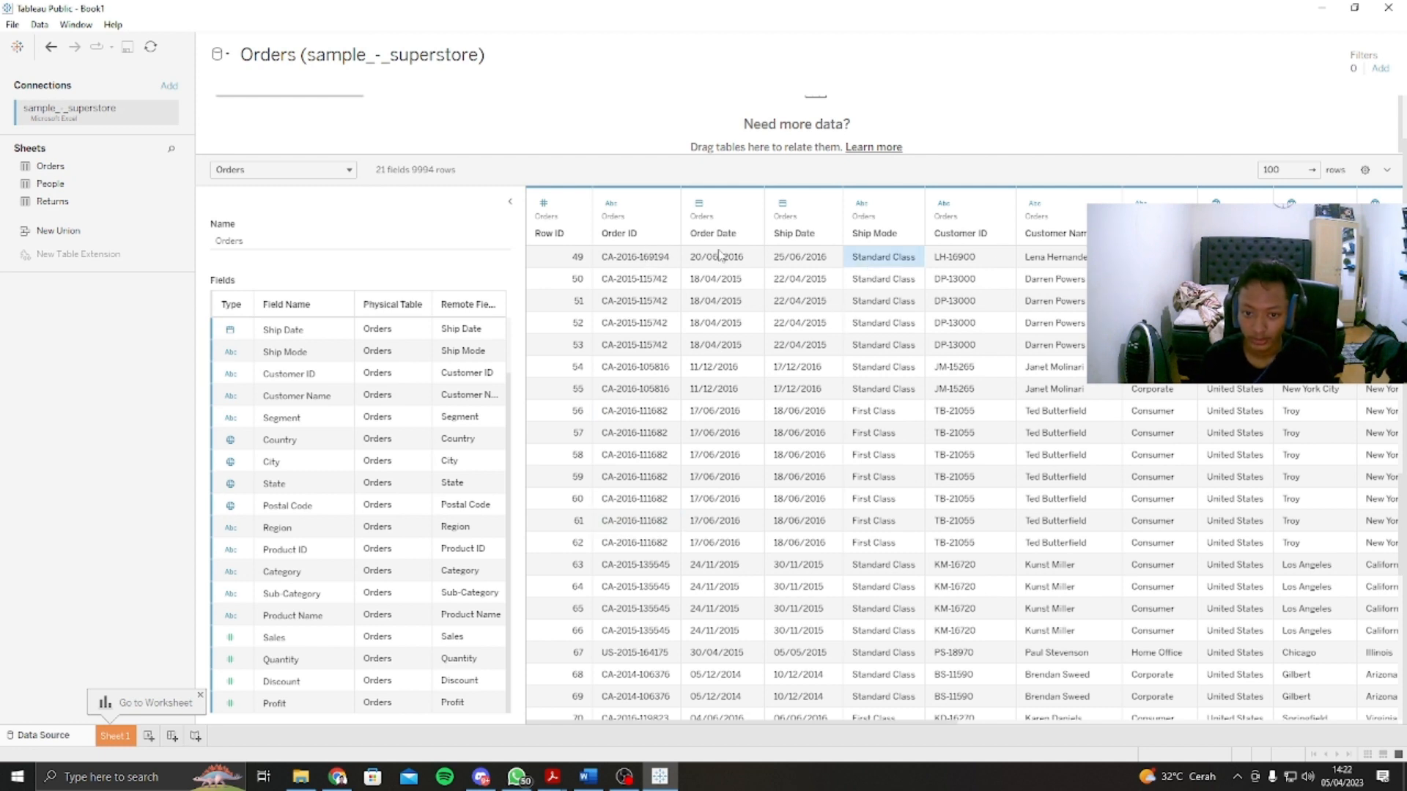
{"action": "left_click", "coordinate": [699, 207]}
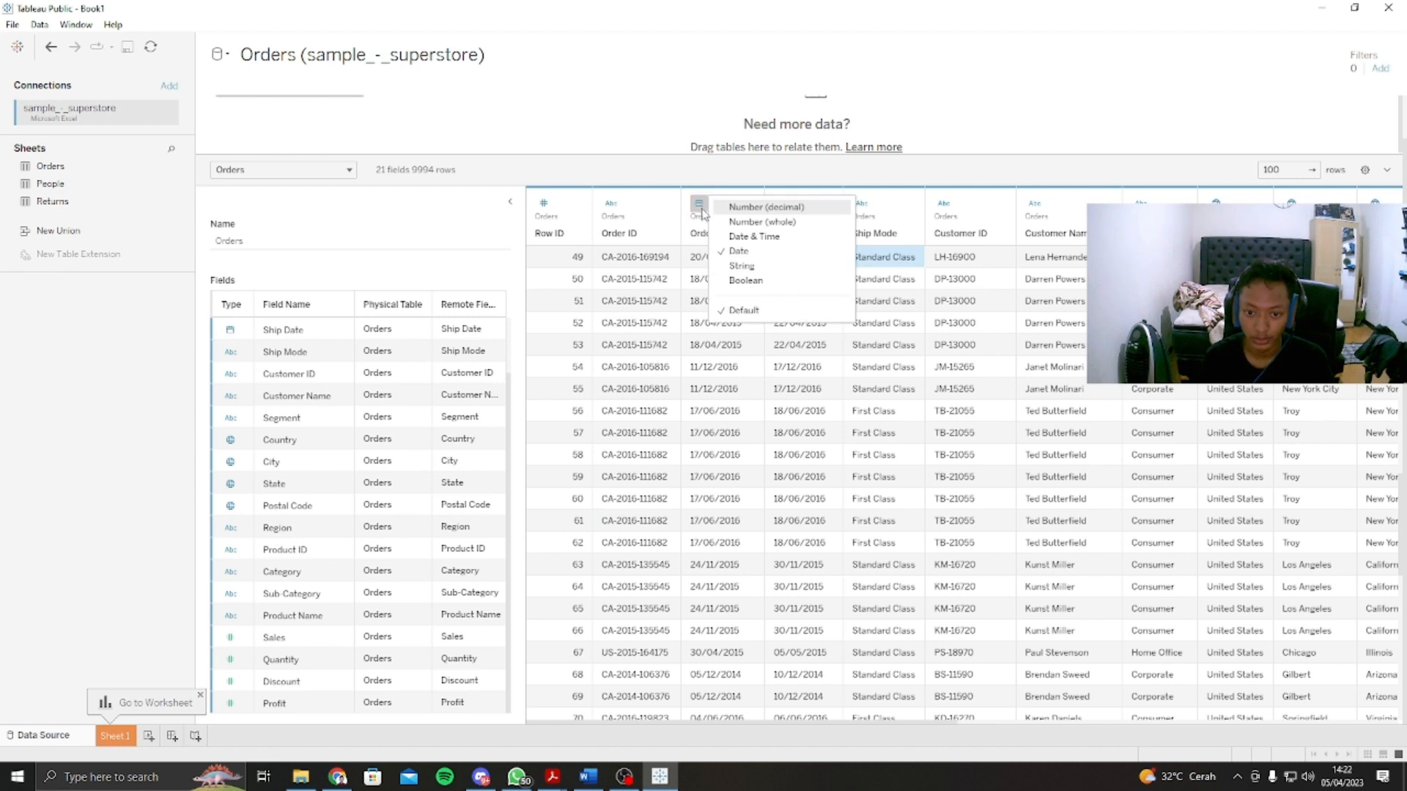
{"action": "left_click", "coordinate": [699, 208]}
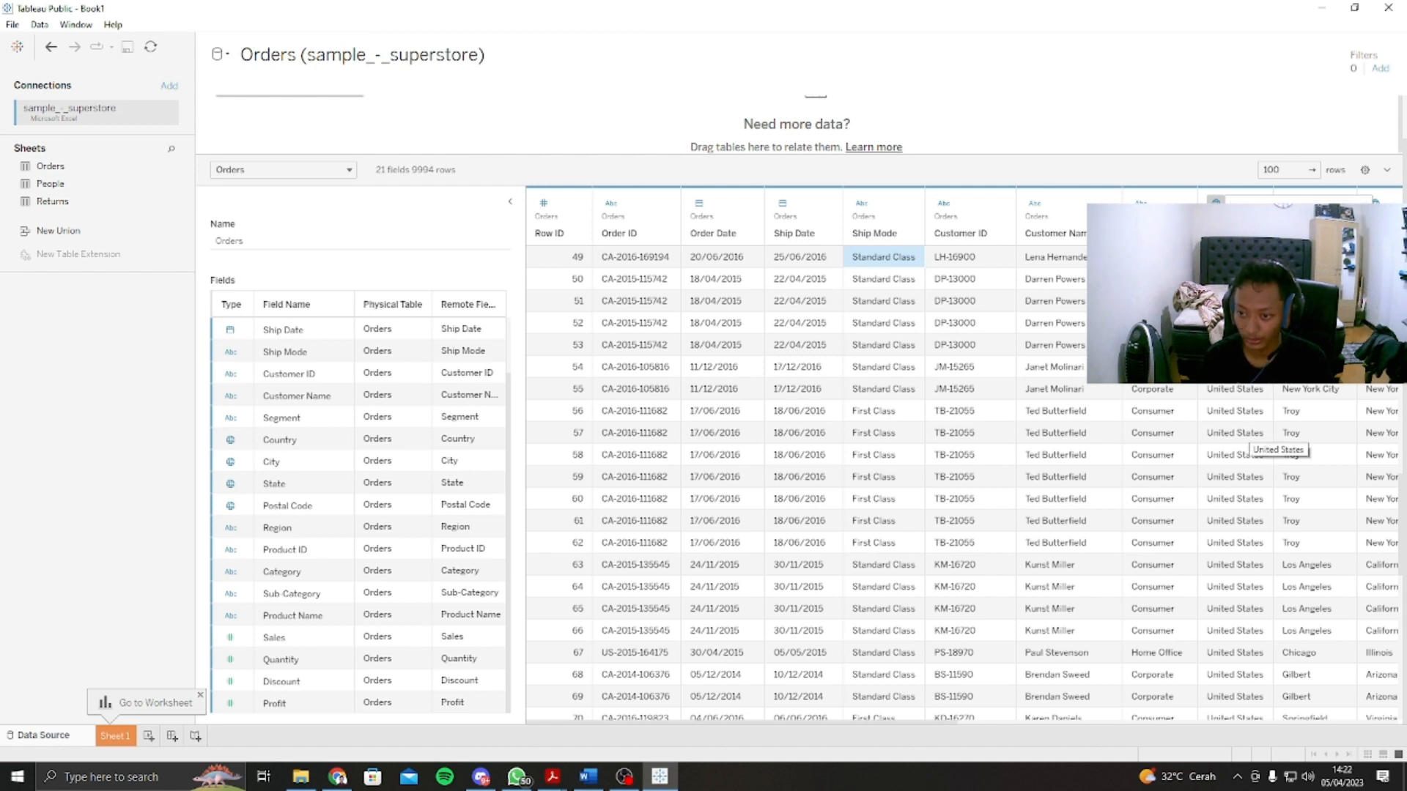
{"action": "mouse_move", "coordinate": [1271, 339]}
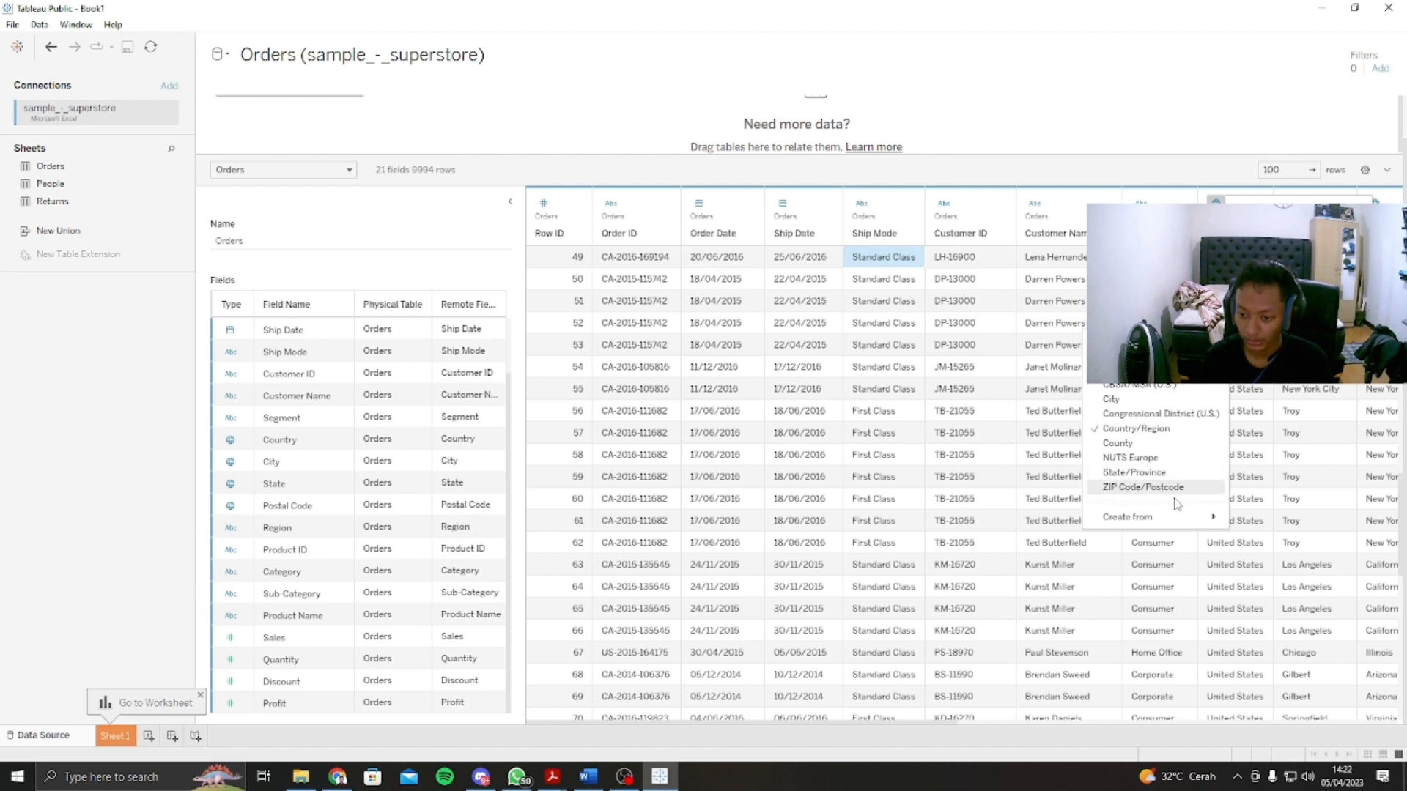
{"action": "left_click", "coordinate": [1303, 454]}
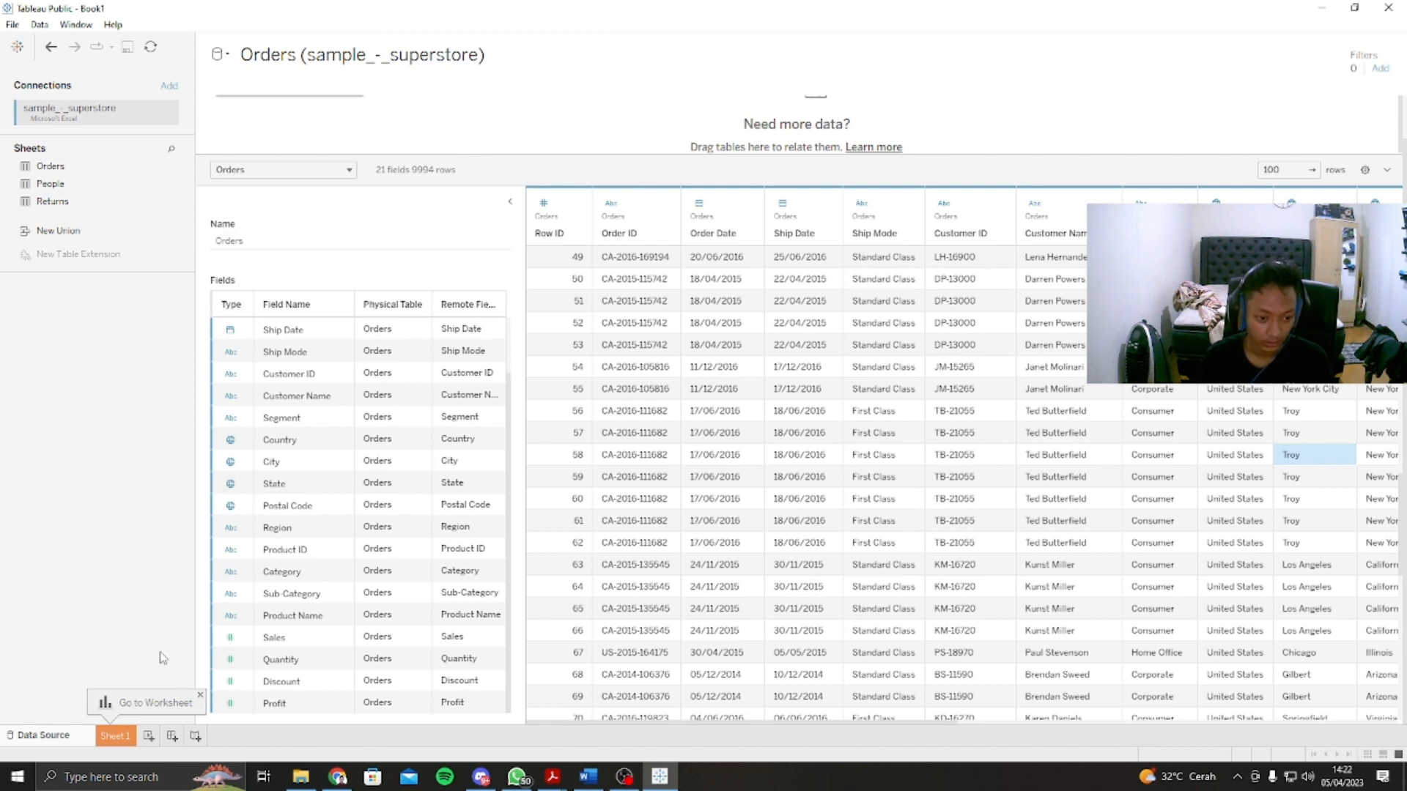
Step: Build a bar chart in Sheet 1 with Quantity in the columns and Category and Segment in the rows
{"action": "left_click", "coordinate": [115, 734]}
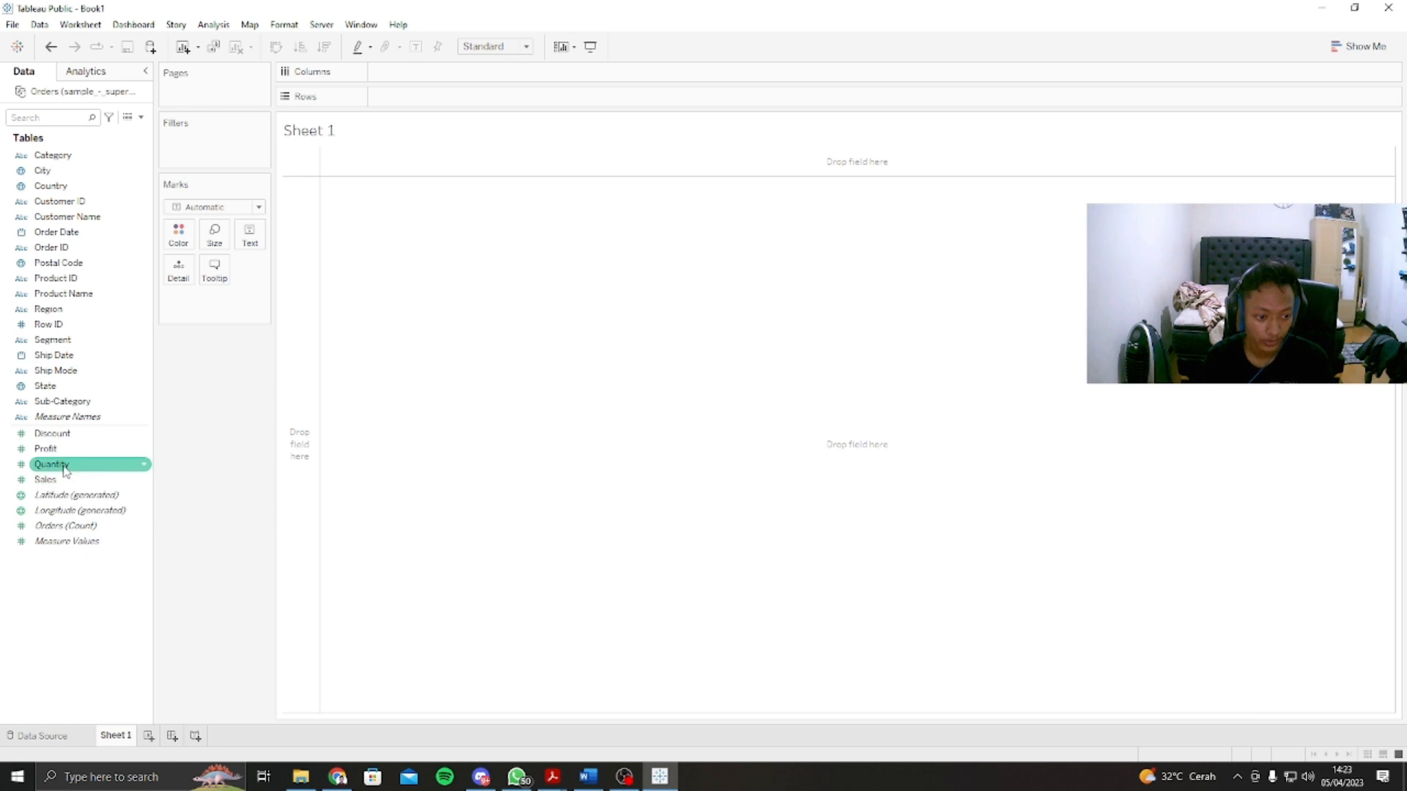
{"action": "mouse_move", "coordinate": [63, 471]}
{"action": "left_mouse_down"}
{"action": "mouse_move", "coordinate": [138, 469]}
{"action": "mouse_move", "coordinate": [386, 257]}
{"action": "mouse_move", "coordinate": [428, 73]}
{"action": "left_mouse_up"}
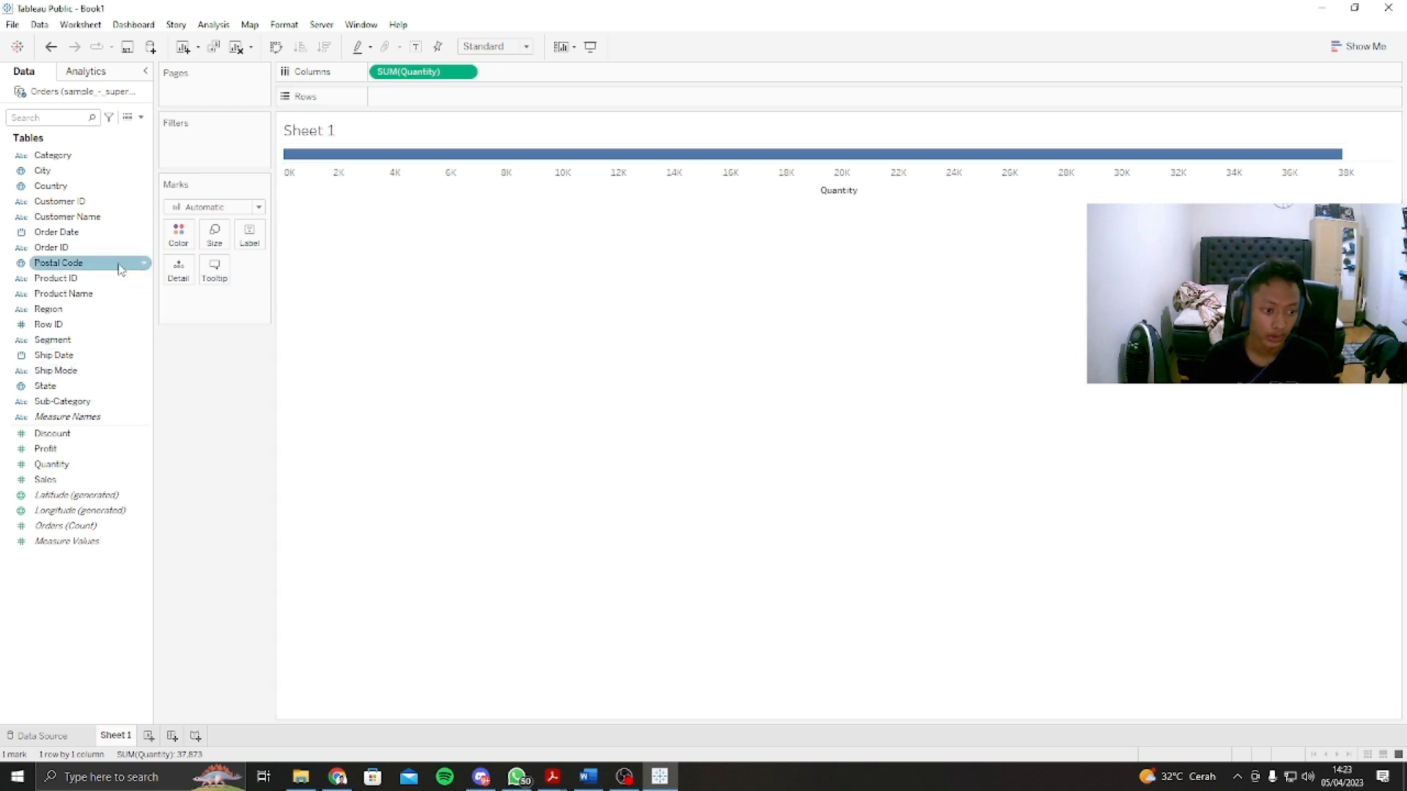
{"action": "left_click_drag", "start_coordinate": [73, 156], "coordinate": [403, 98]}
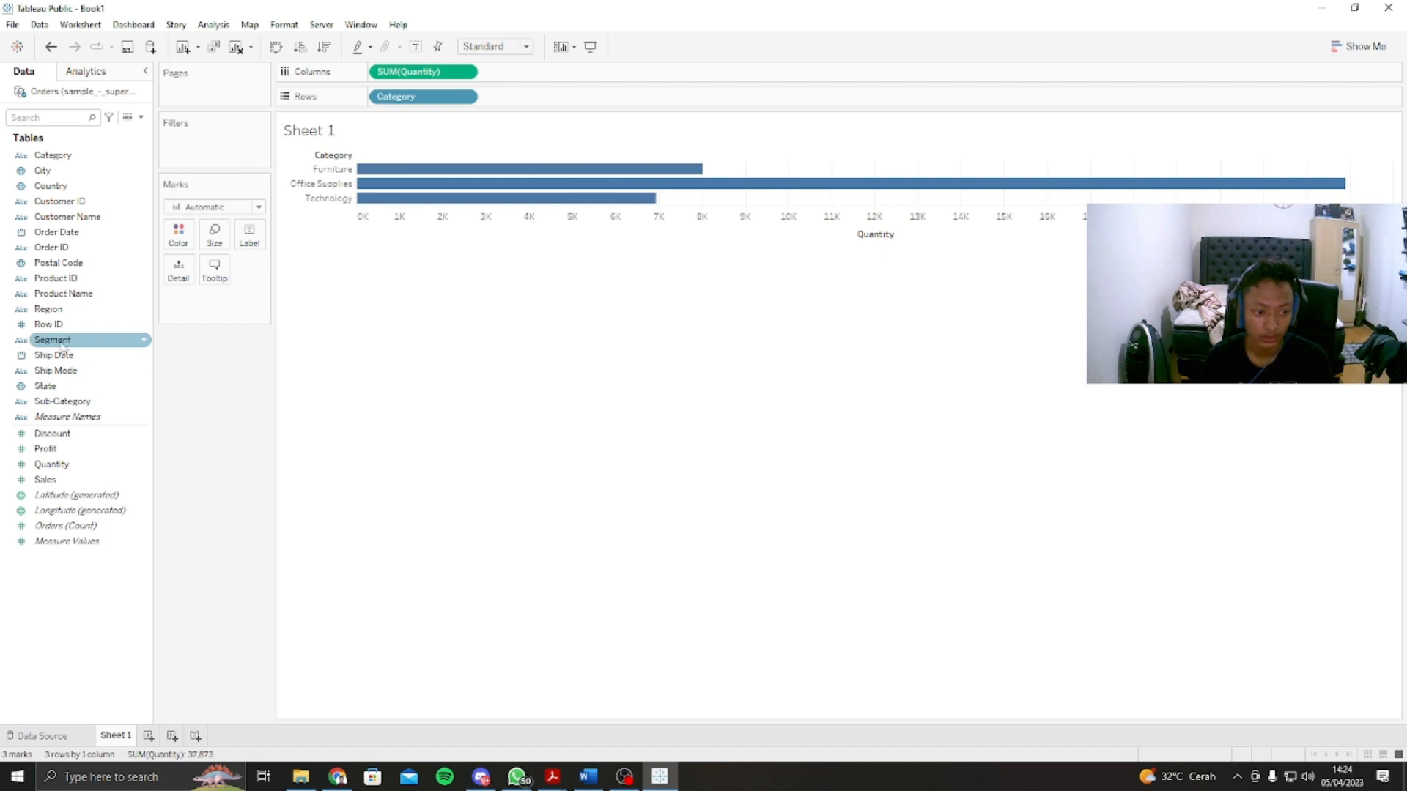
{"action": "left_click_drag", "start_coordinate": [63, 350], "coordinate": [524, 107]}
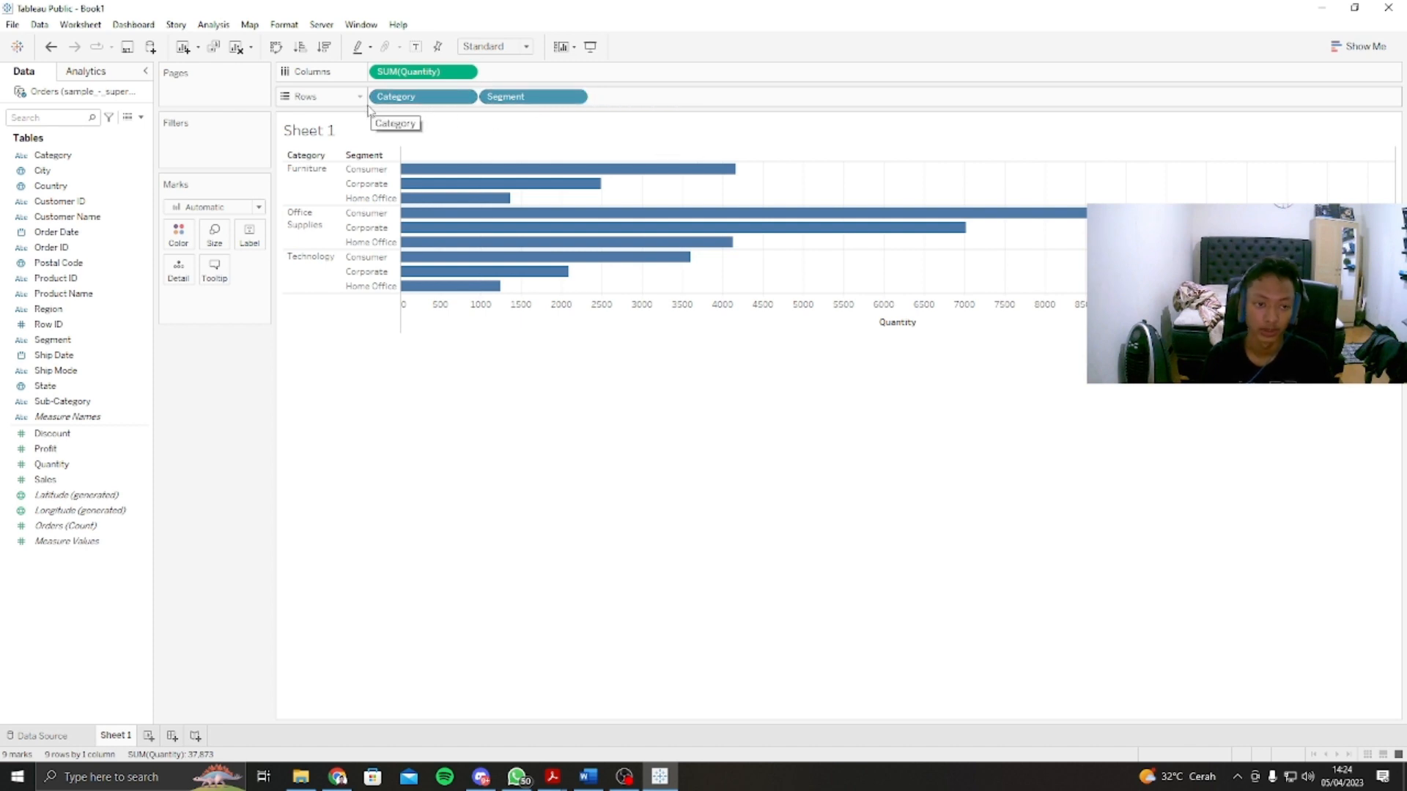
{"action": "mouse_move", "coordinate": [455, 279]}
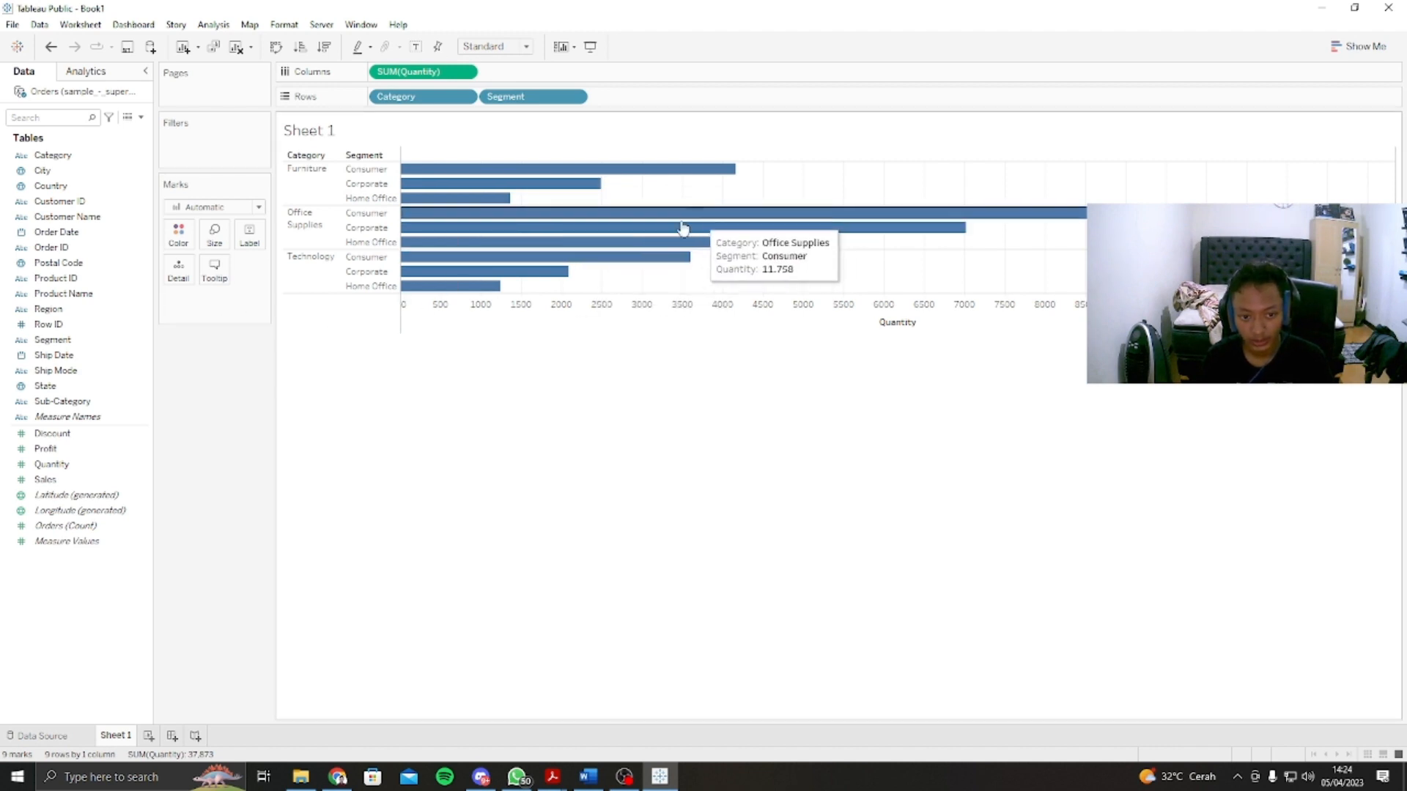
{"action": "mouse_move", "coordinate": [437, 174]}
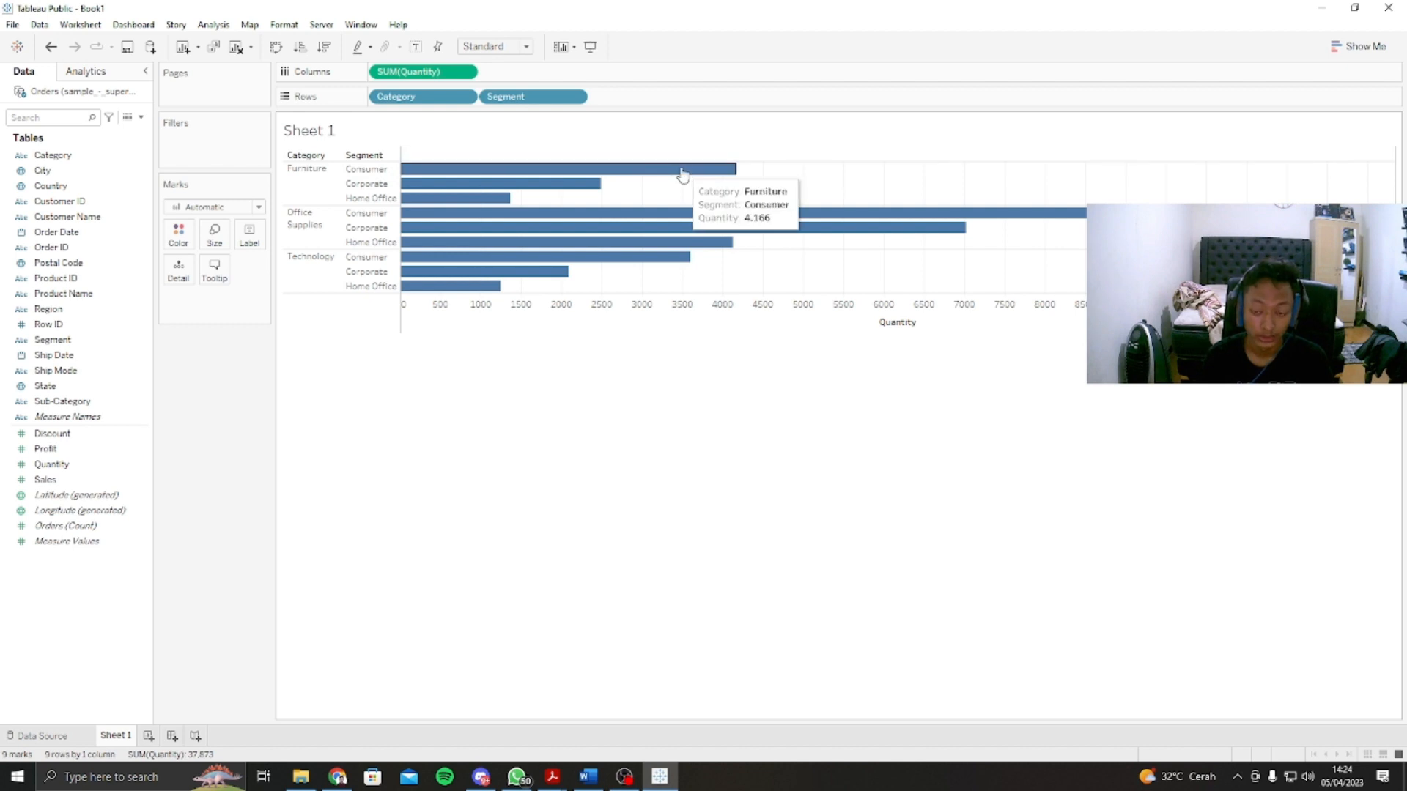
{"action": "mouse_move", "coordinate": [528, 185]}
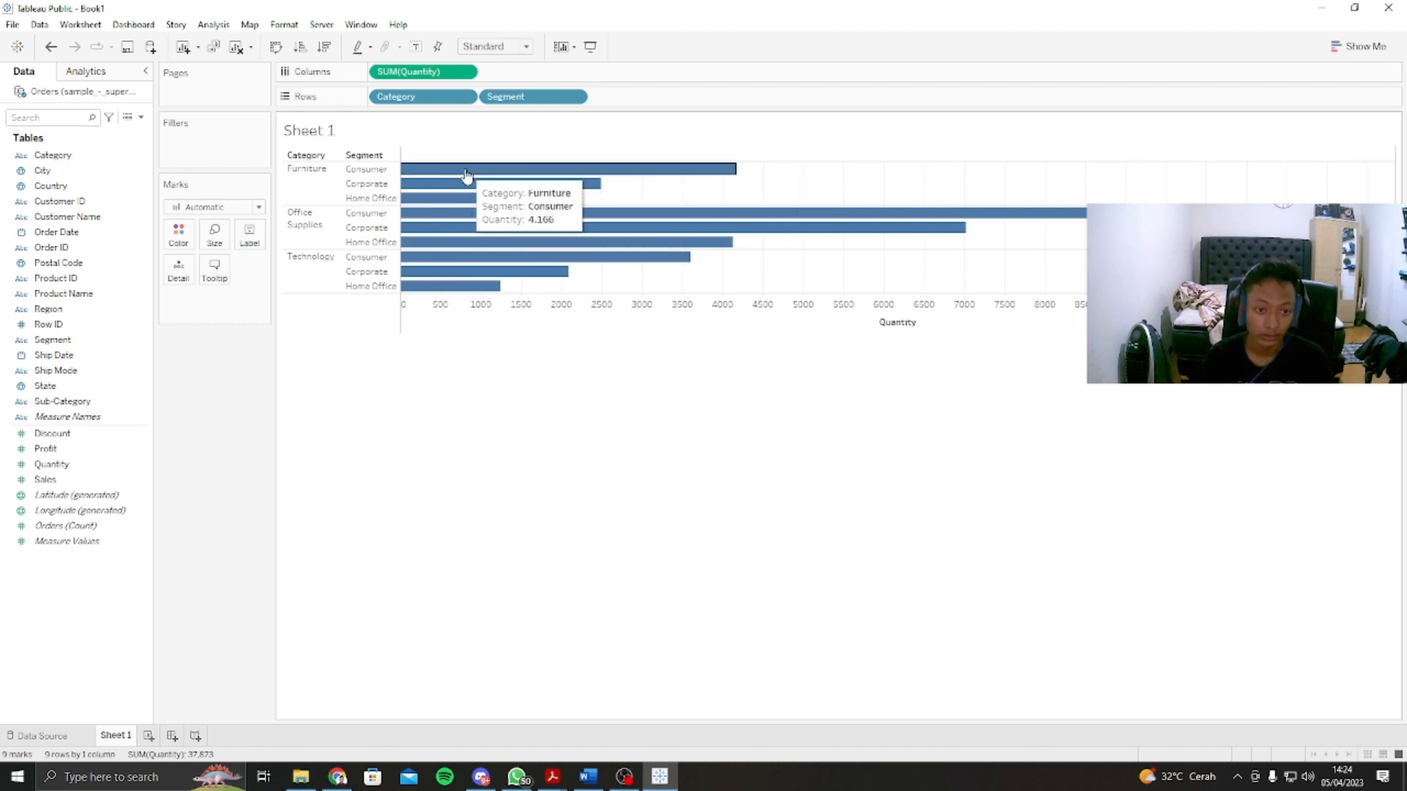
{"action": "mouse_move", "coordinate": [720, 177]}
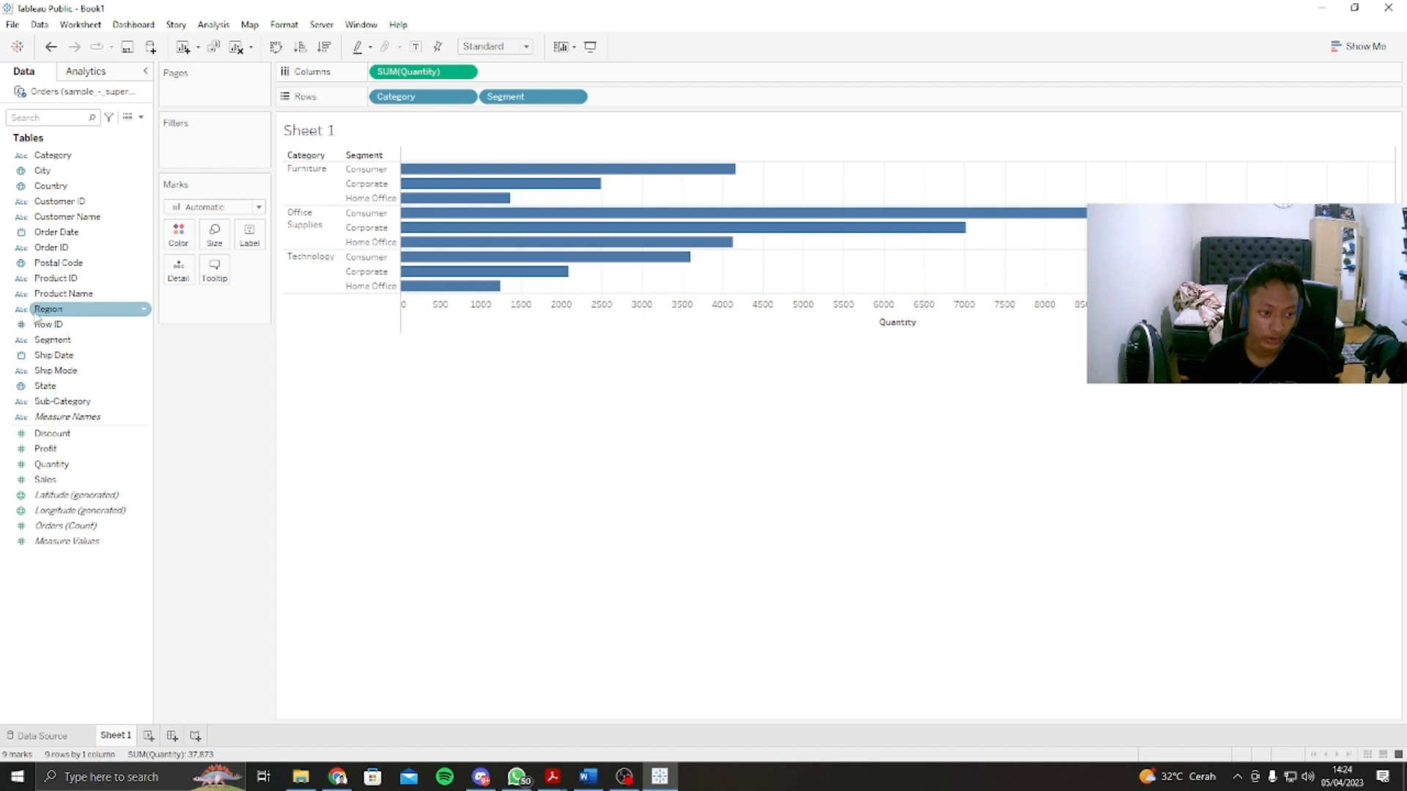
Step: Split the bar chart by Region in the columns, try Region after Segment in the rows, and return it to the columns
{"action": "left_click_drag", "start_coordinate": [51, 314], "coordinate": [539, 77]}
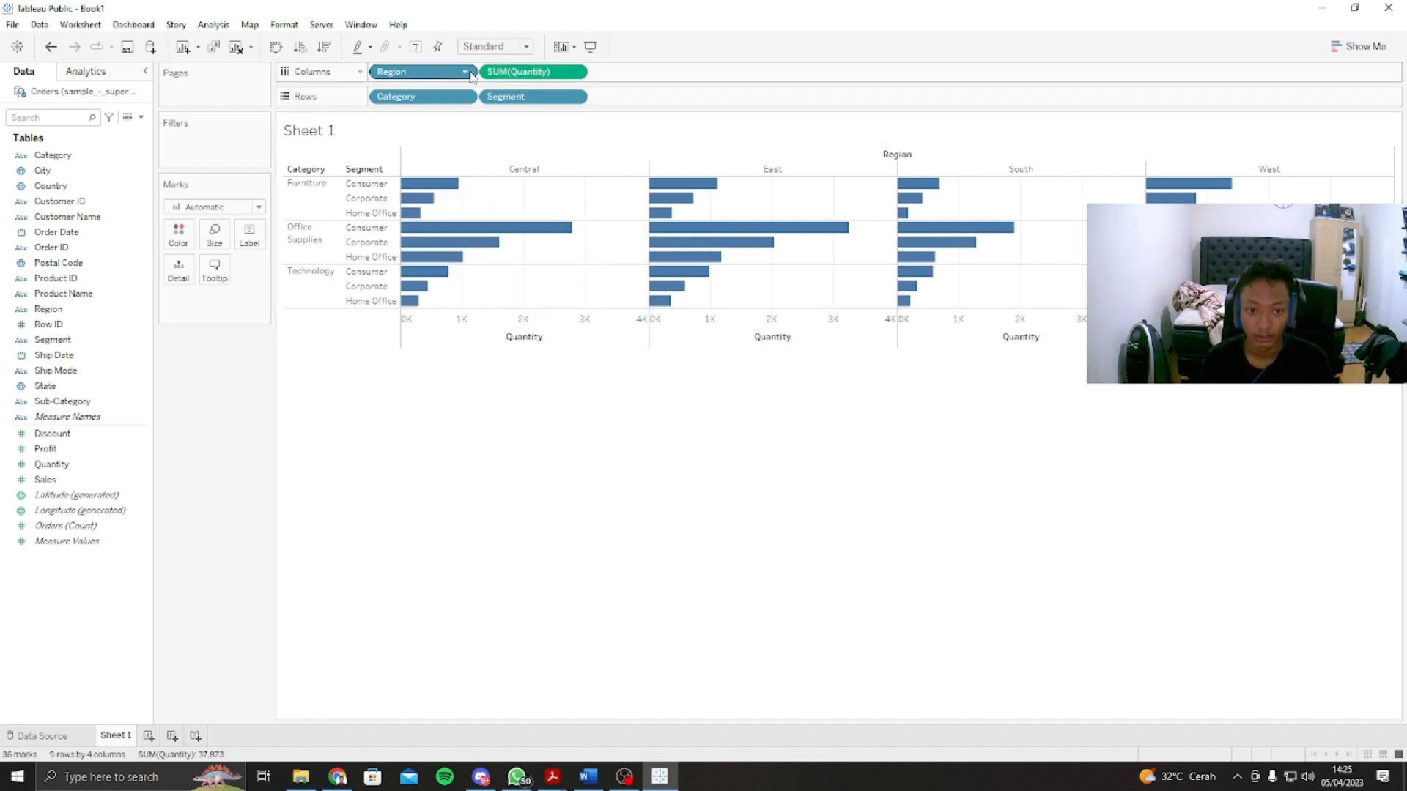
{"action": "mouse_move", "coordinate": [405, 75]}
{"action": "left_mouse_down"}
{"action": "mouse_move", "coordinate": [473, 71]}
{"action": "mouse_move", "coordinate": [668, 101]}
{"action": "left_mouse_up"}
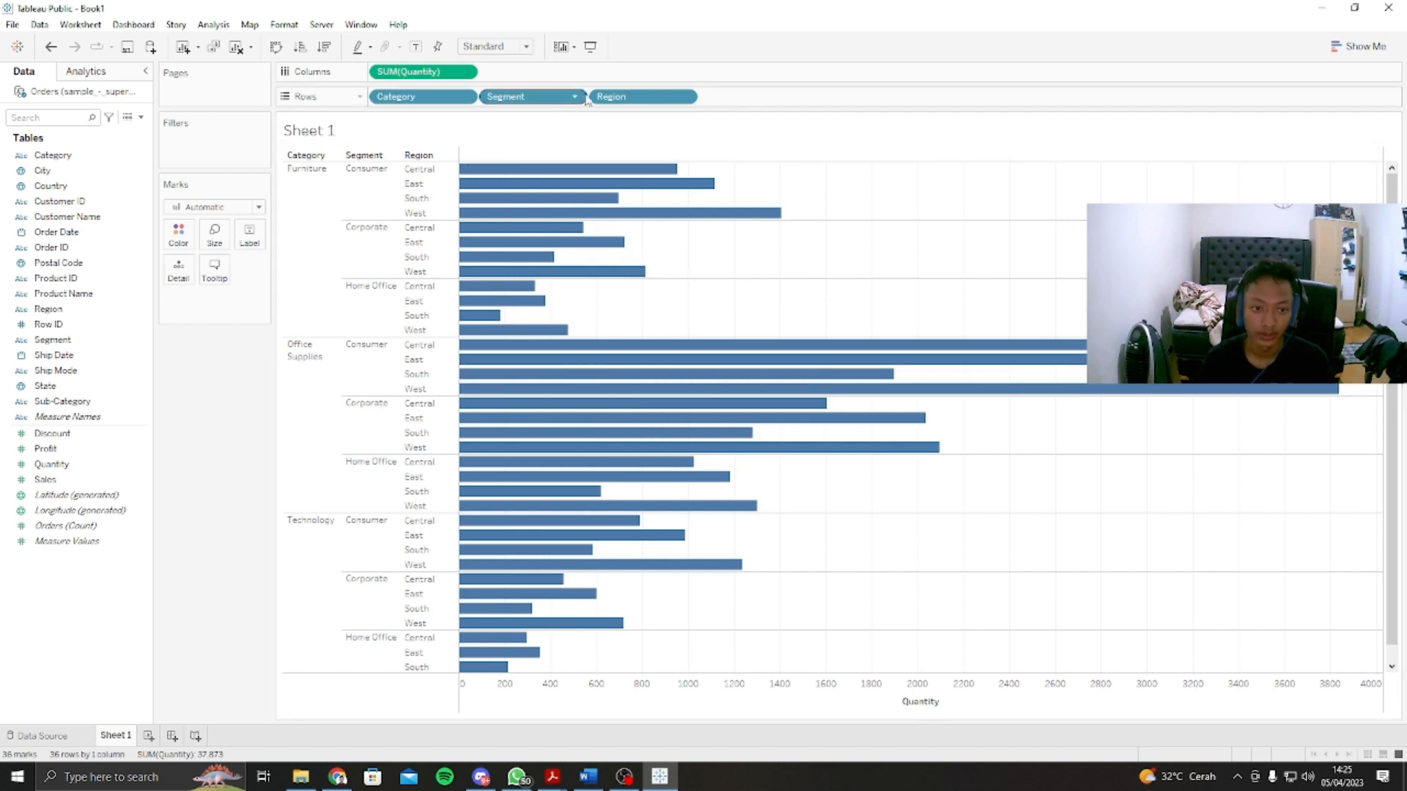
{"action": "left_click_drag", "start_coordinate": [644, 97], "coordinate": [543, 76]}
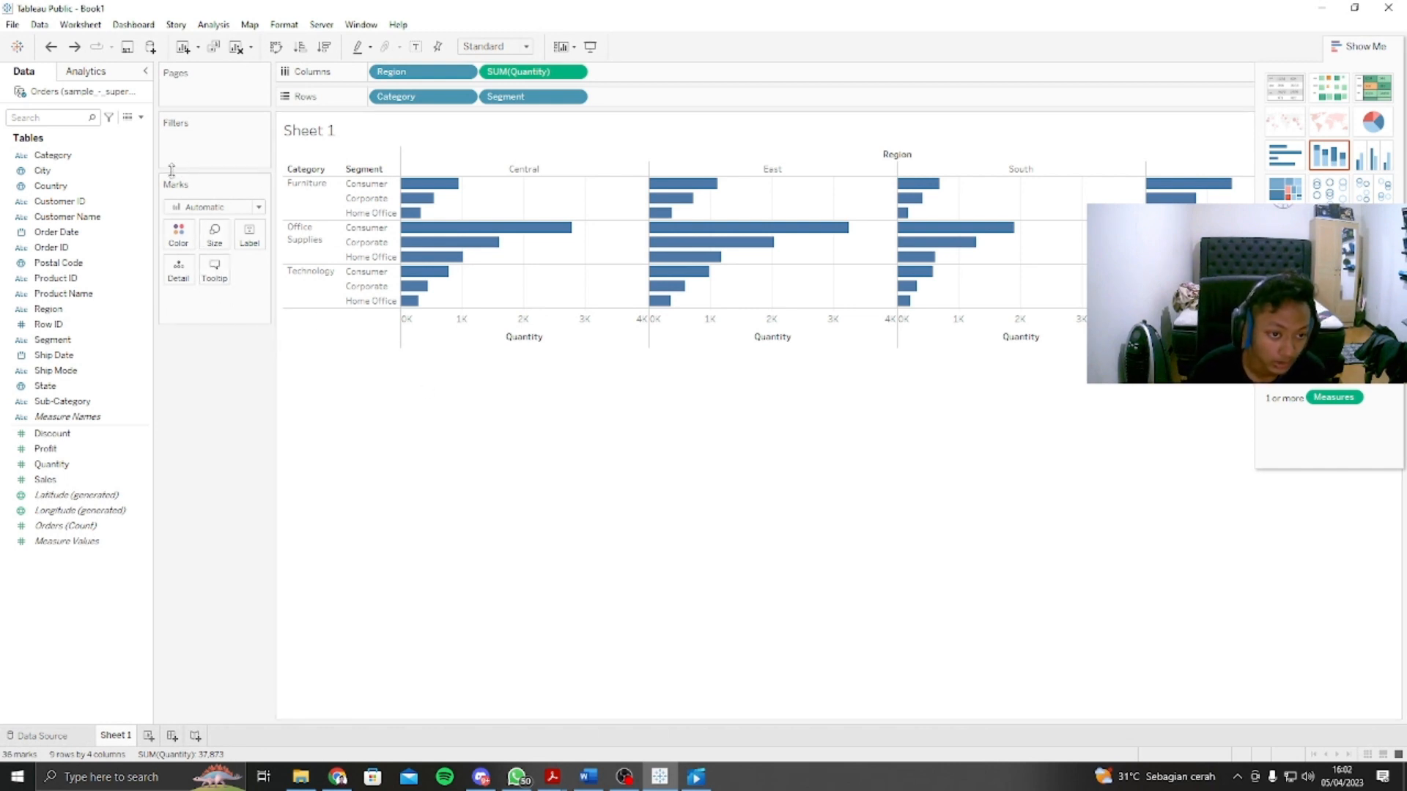
Step: Clear Sheet 1 and build a line chart with Sales in the rows and the year of Order Date in the columns
{"action": "left_click", "coordinate": [236, 48]}
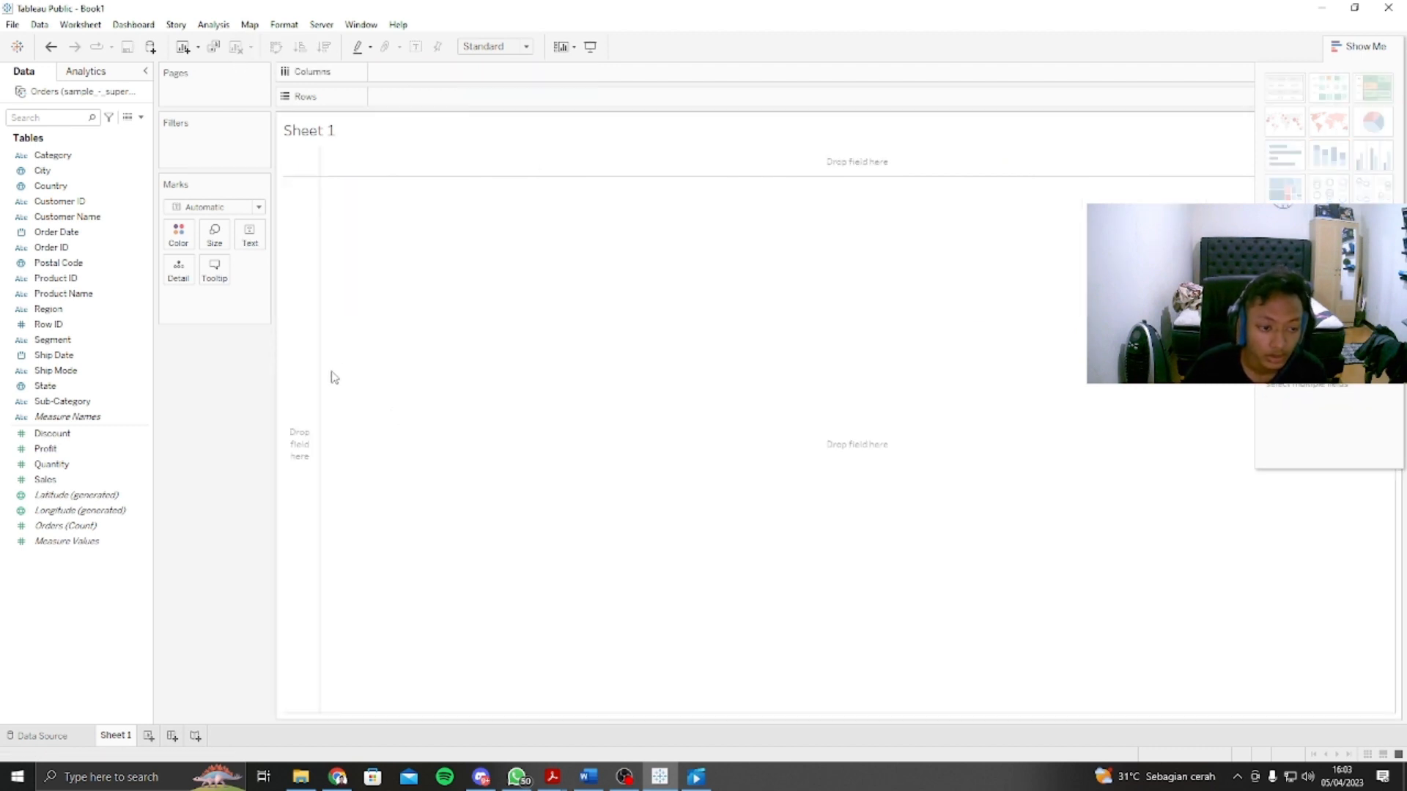
{"action": "left_click", "coordinate": [1356, 46]}
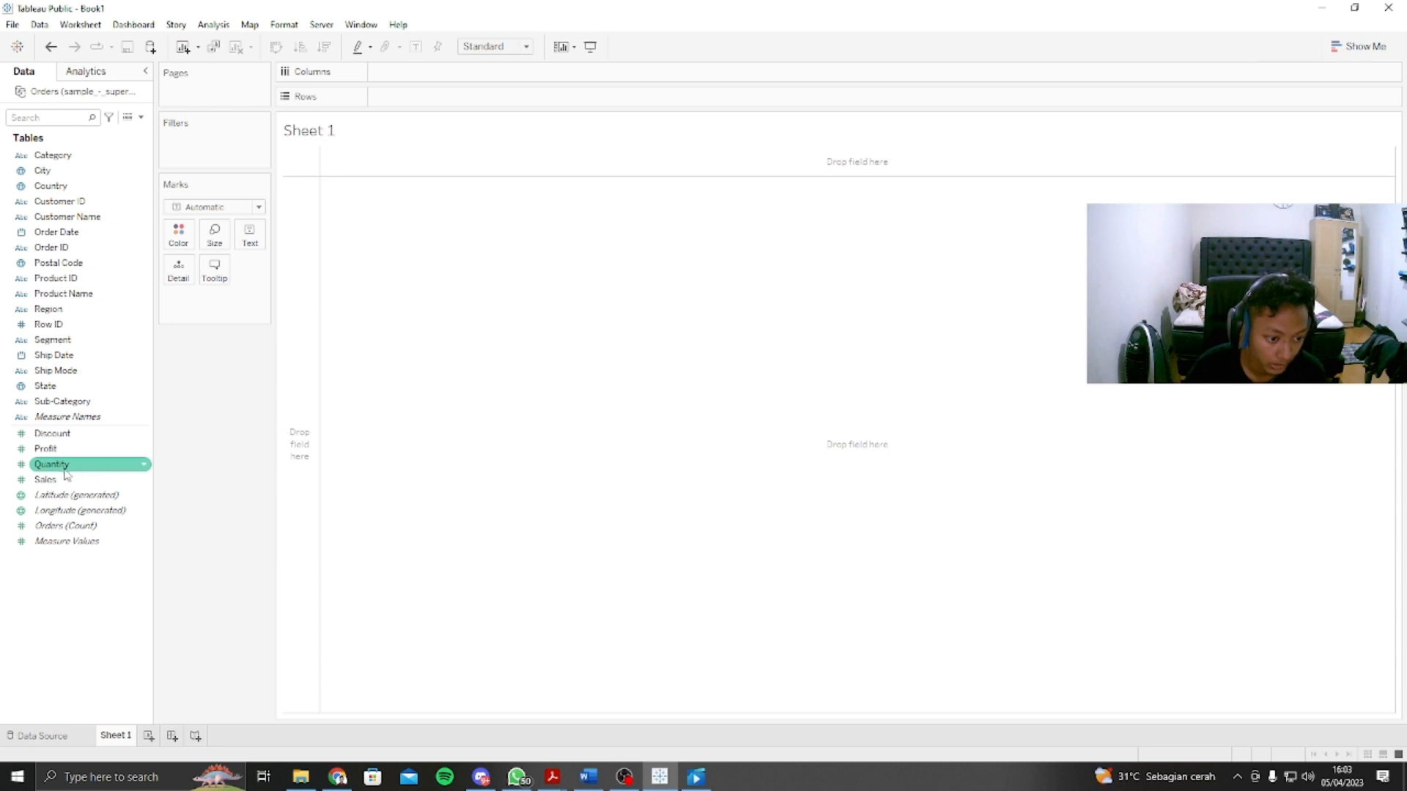
{"action": "left_click_drag", "start_coordinate": [72, 485], "coordinate": [396, 98]}
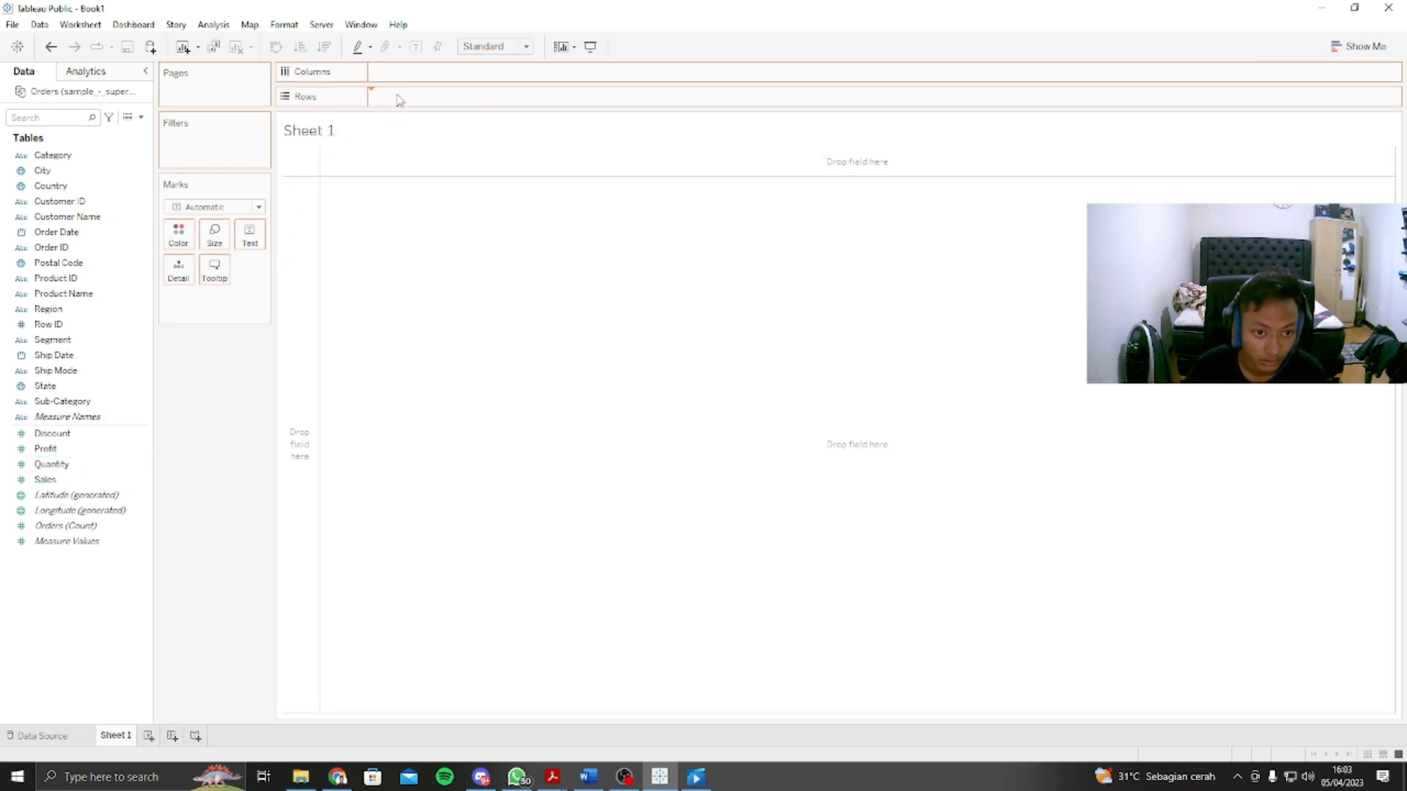
{"action": "mouse_move", "coordinate": [373, 314]}
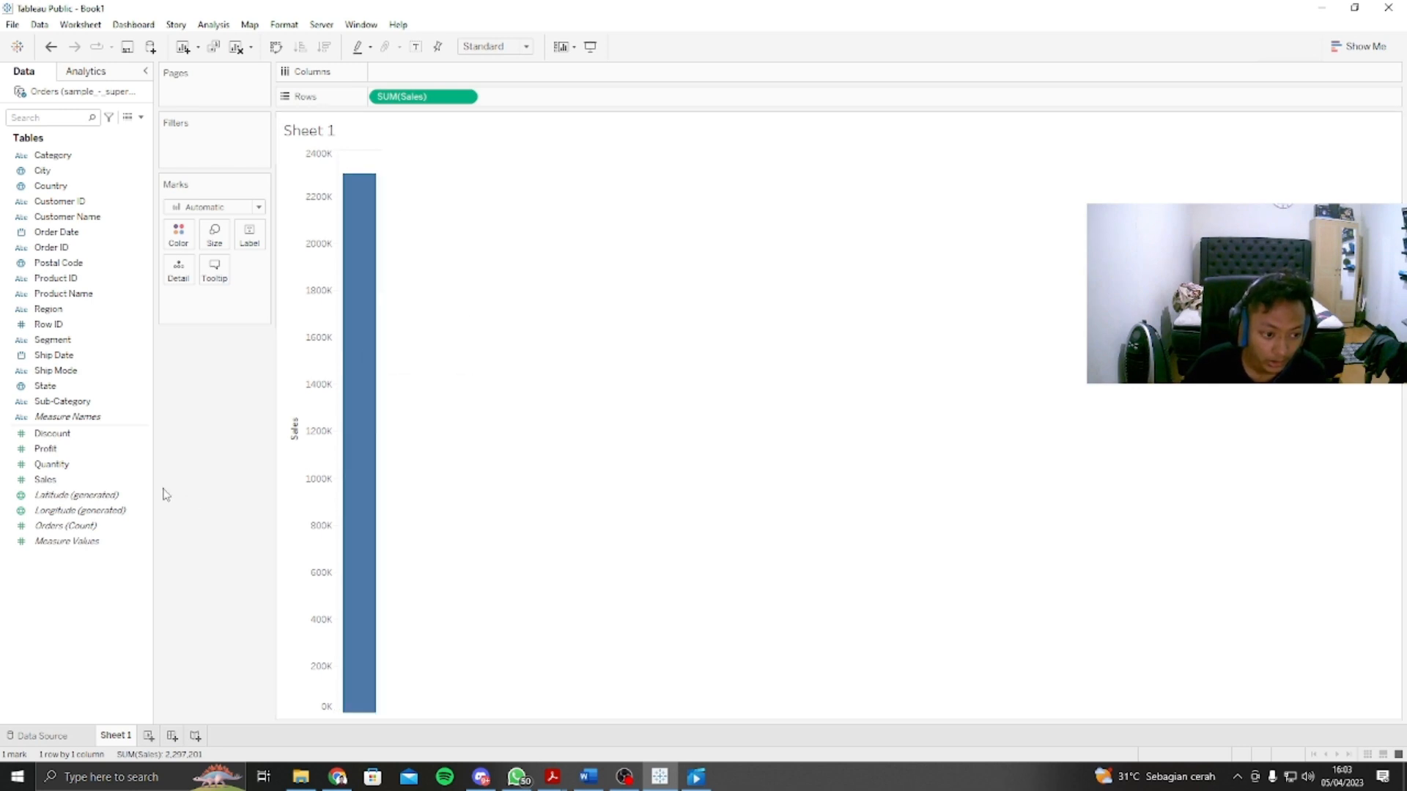
{"action": "left_click_drag", "start_coordinate": [52, 232], "coordinate": [411, 71]}
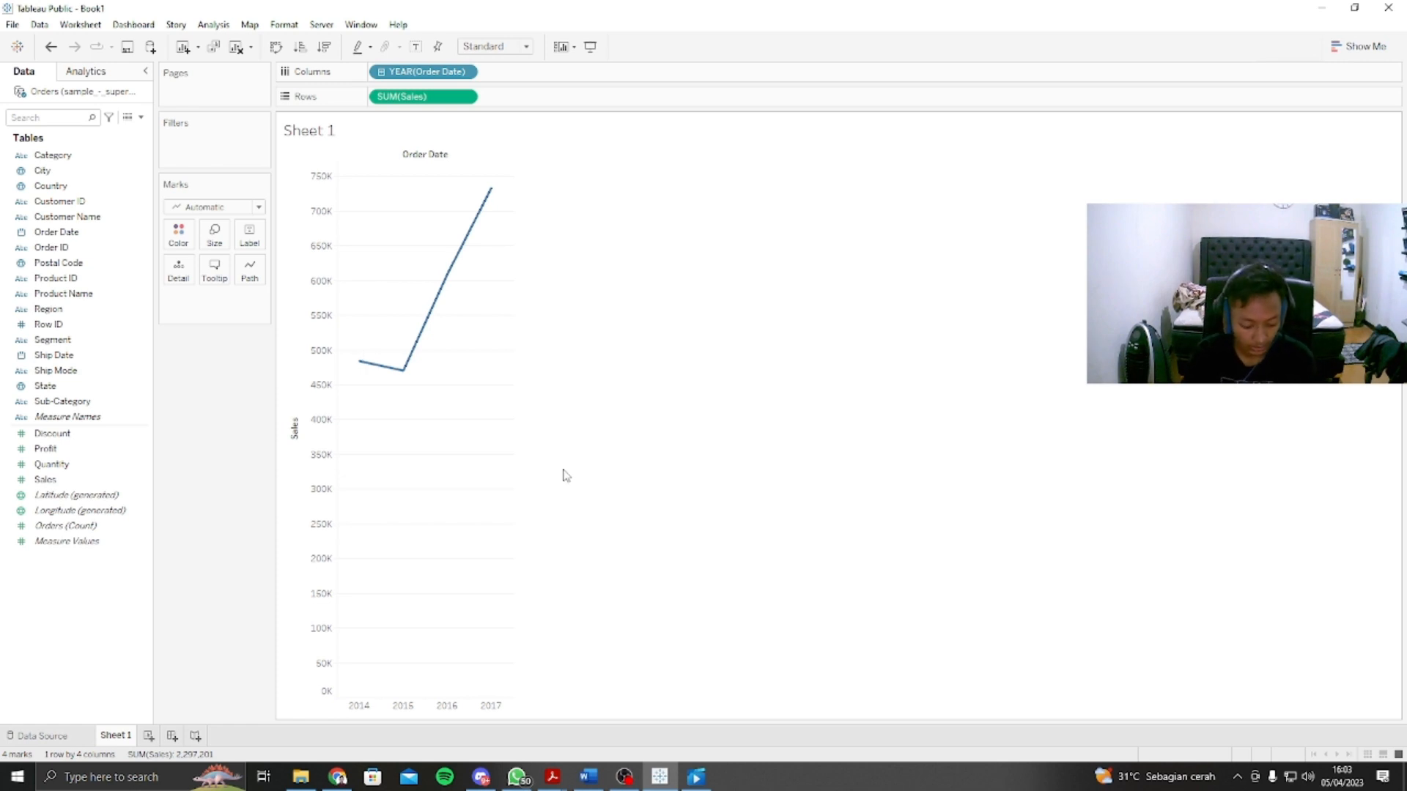
{"action": "scroll", "coordinate": [437, 369], "scroll_direction": "up", "scroll_amount": 2}
{"action": "scroll", "coordinate": [437, 369], "scroll_direction": "down", "scroll_amount": 2}
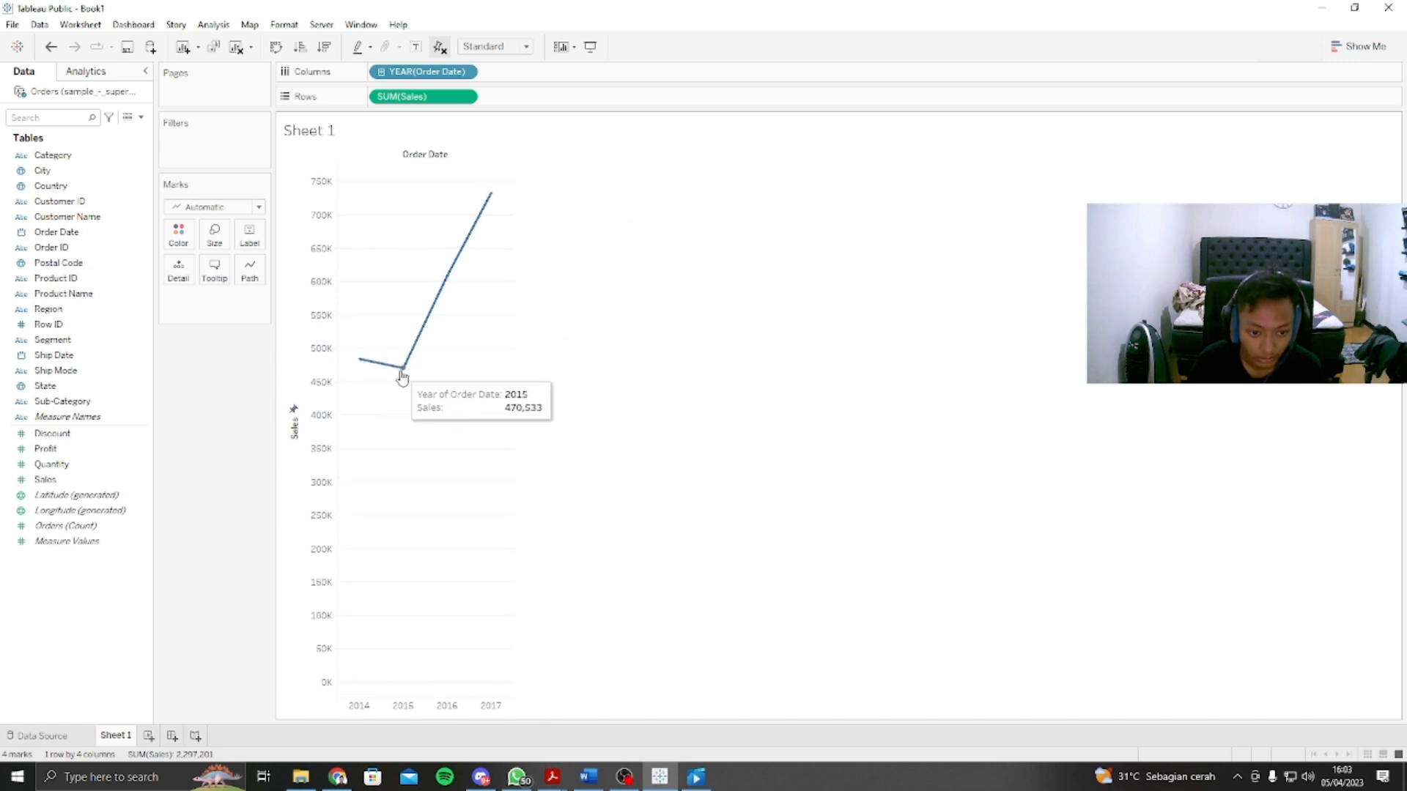
{"action": "mouse_move", "coordinate": [405, 375]}
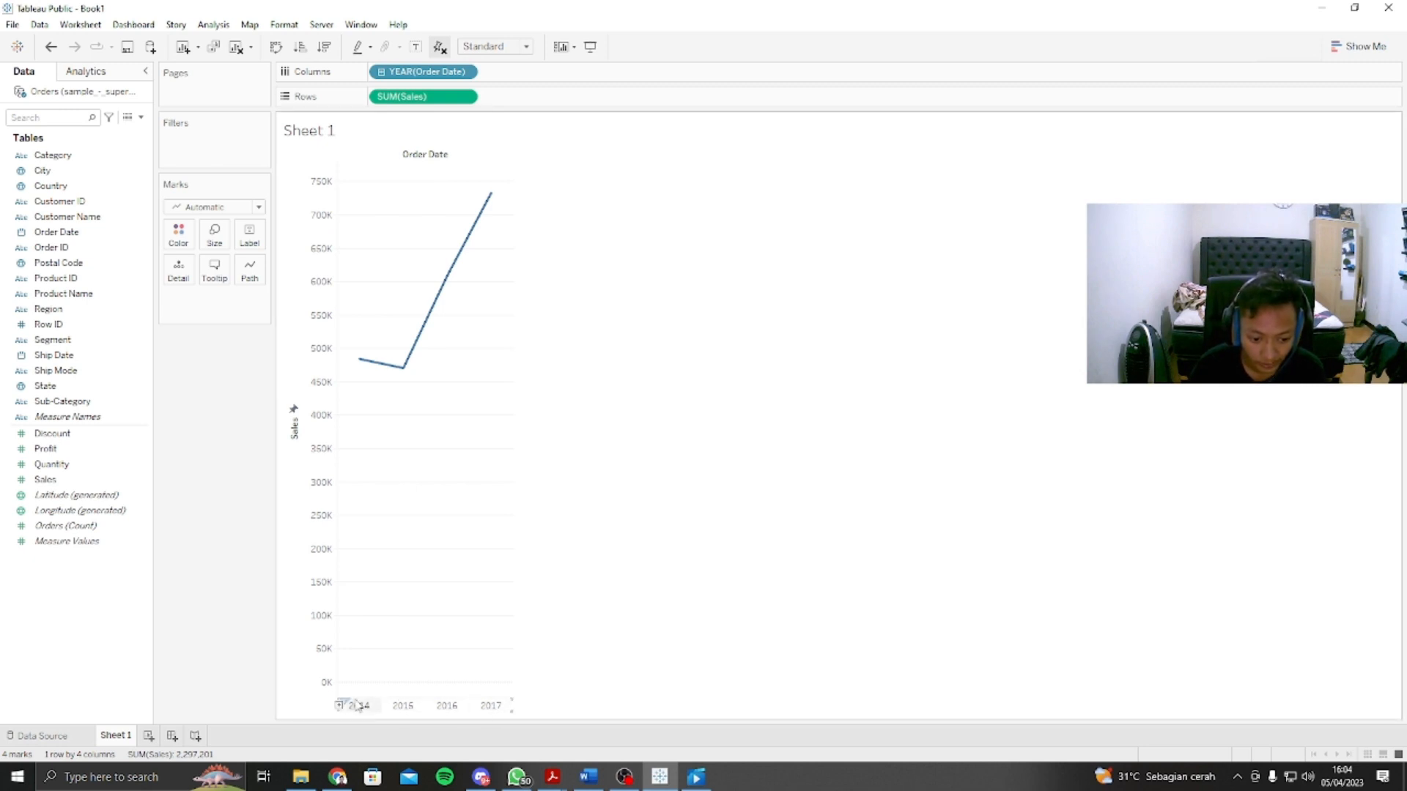
Step: Drill Order Date down from year to quarter in the columns and place the quarter before the year
{"action": "left_click", "coordinate": [381, 72]}
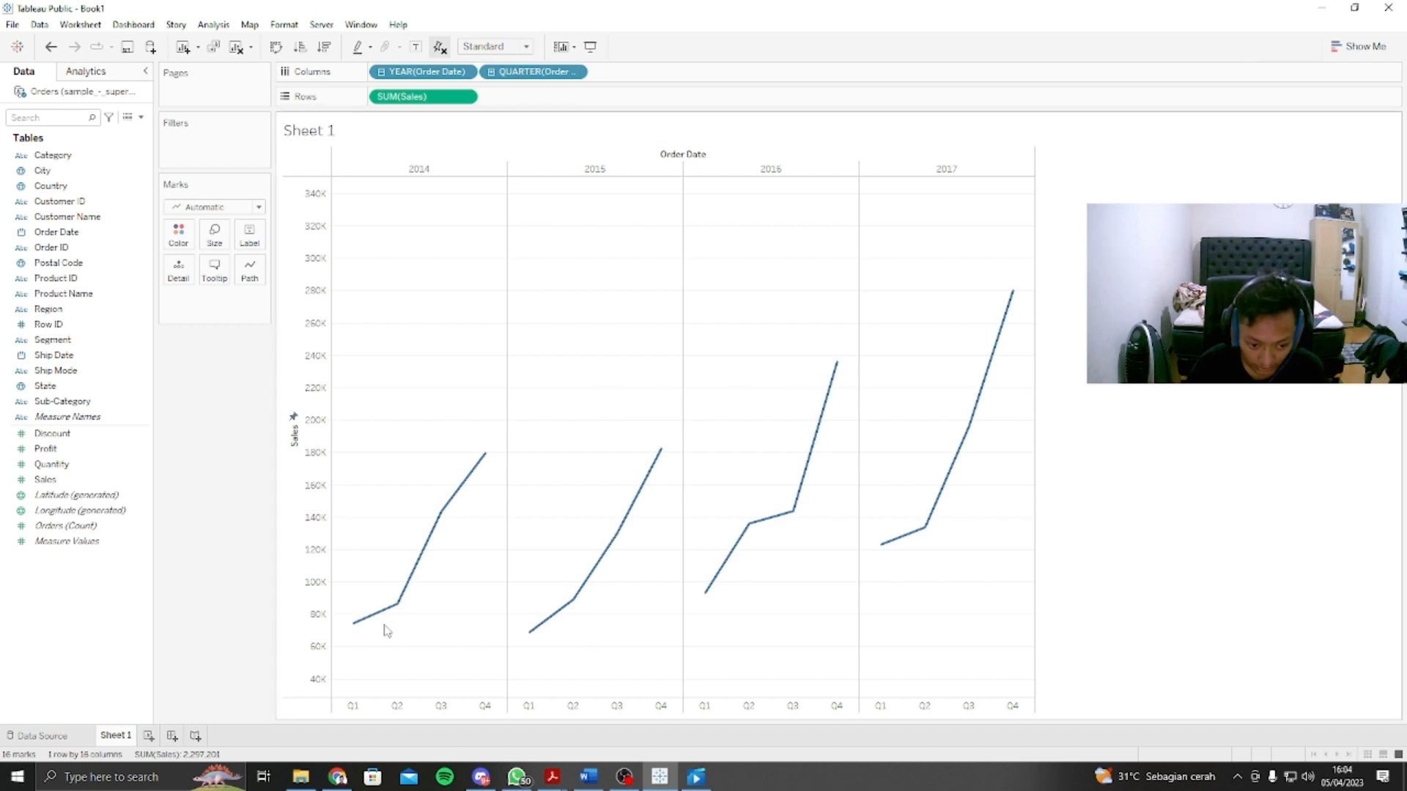
{"action": "mouse_move", "coordinate": [733, 560]}
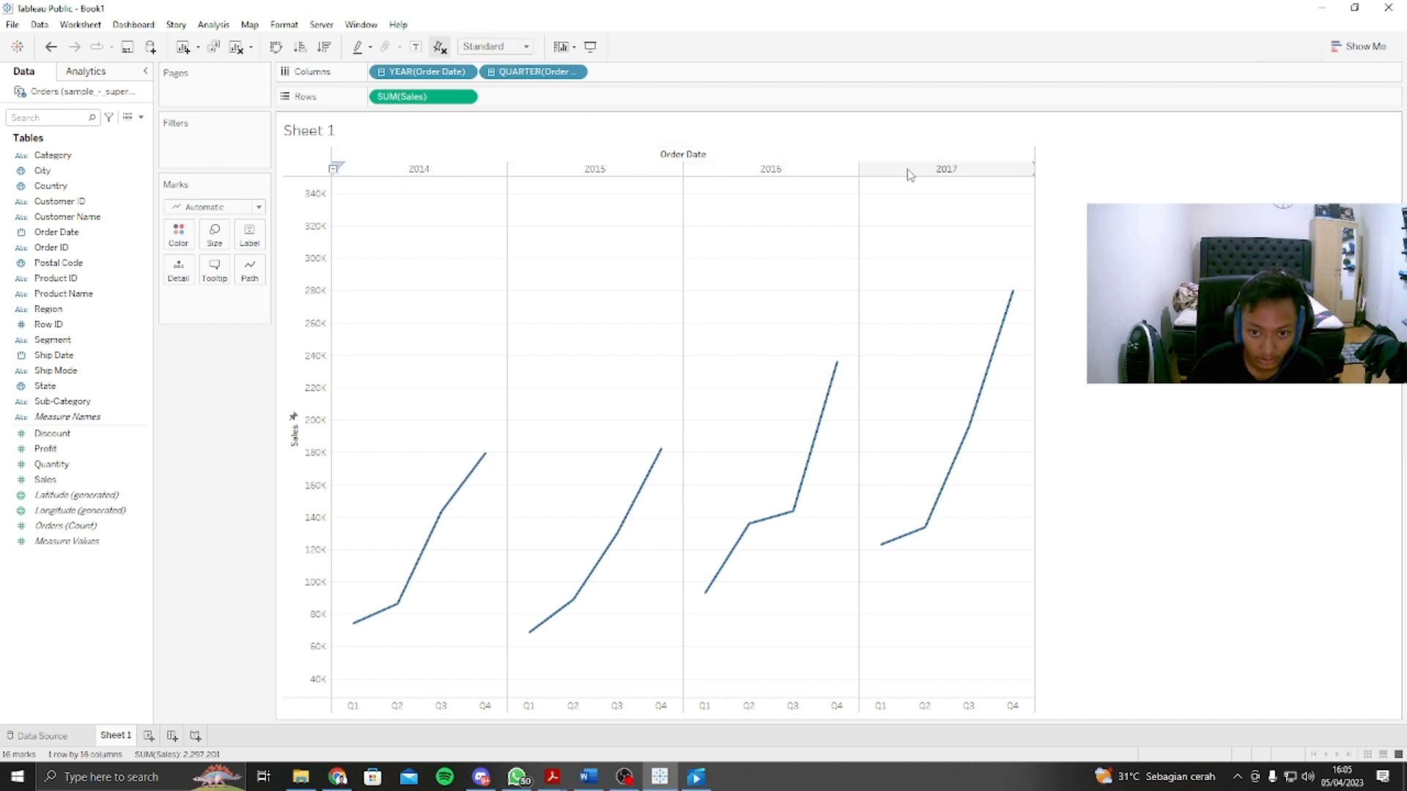
{"action": "mouse_move", "coordinate": [560, 617]}
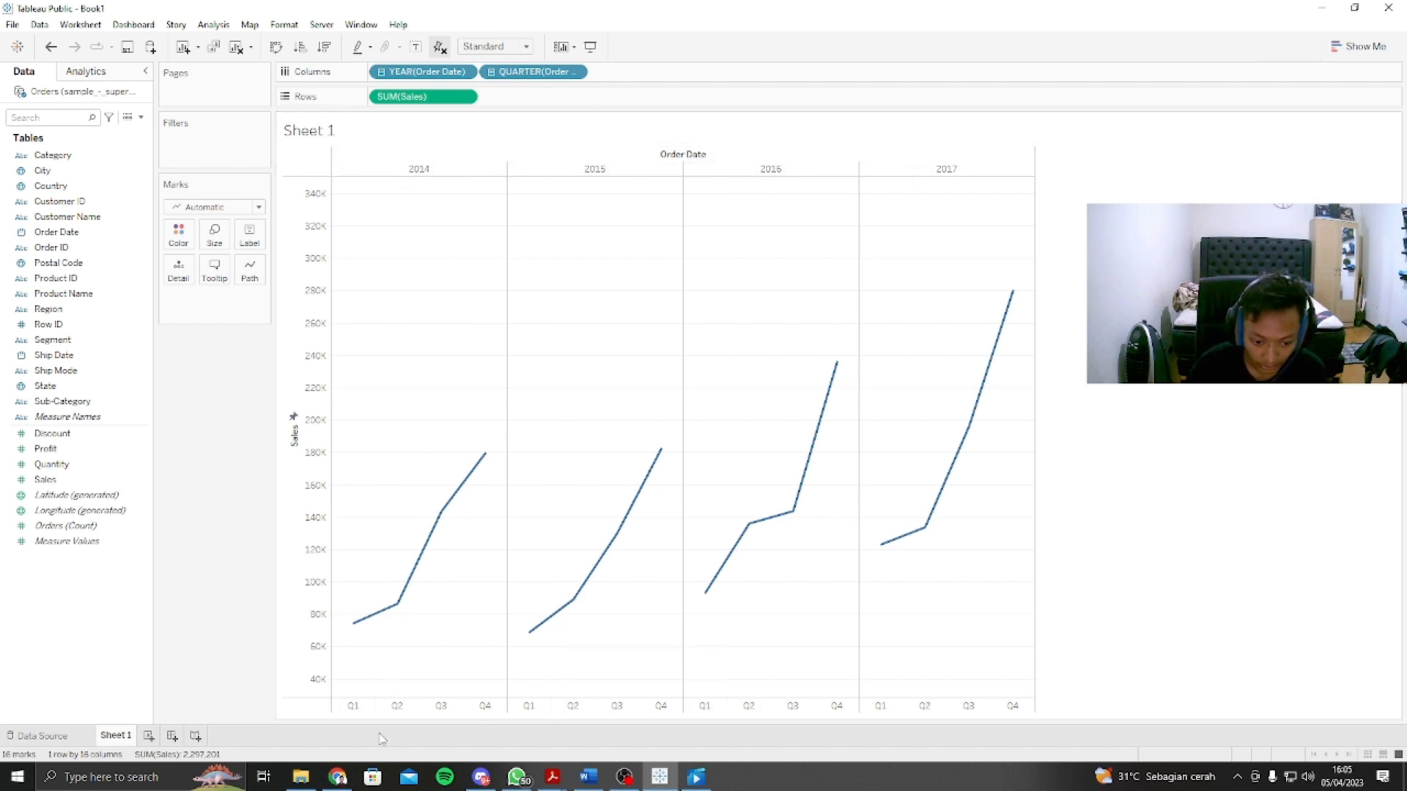
{"action": "left_click_drag", "start_coordinate": [506, 74], "coordinate": [383, 74]}
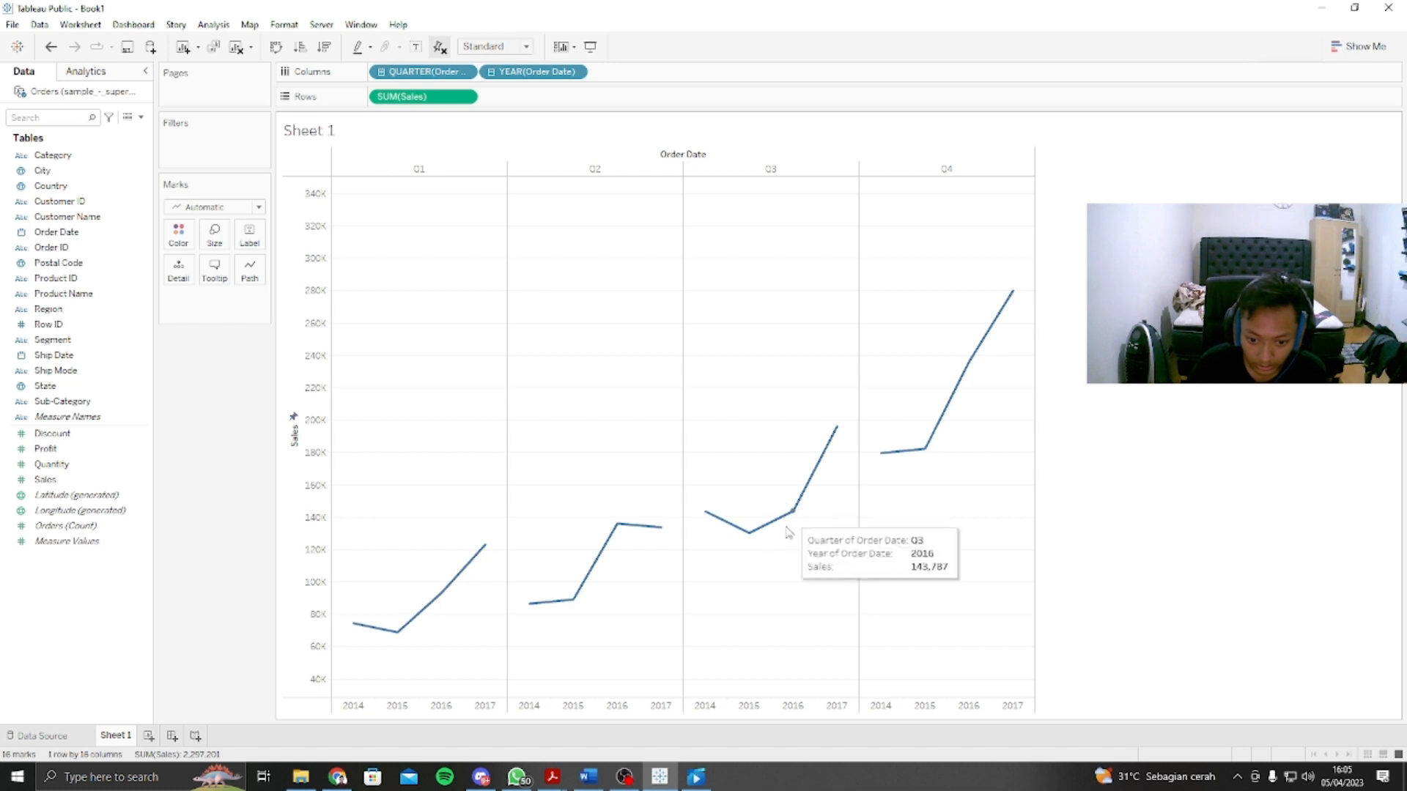
{"action": "mouse_move", "coordinate": [741, 528]}
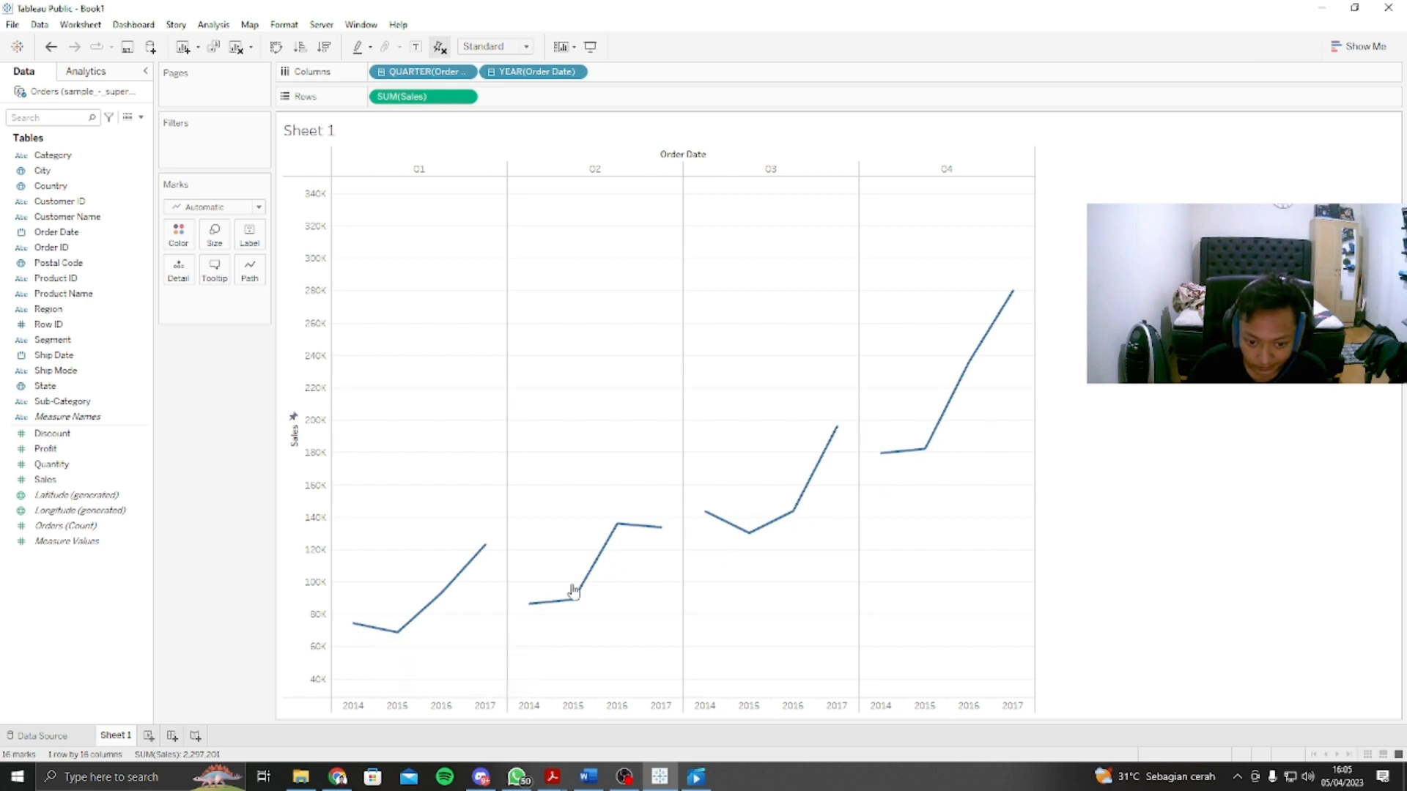
{"action": "mouse_move", "coordinate": [969, 387]}
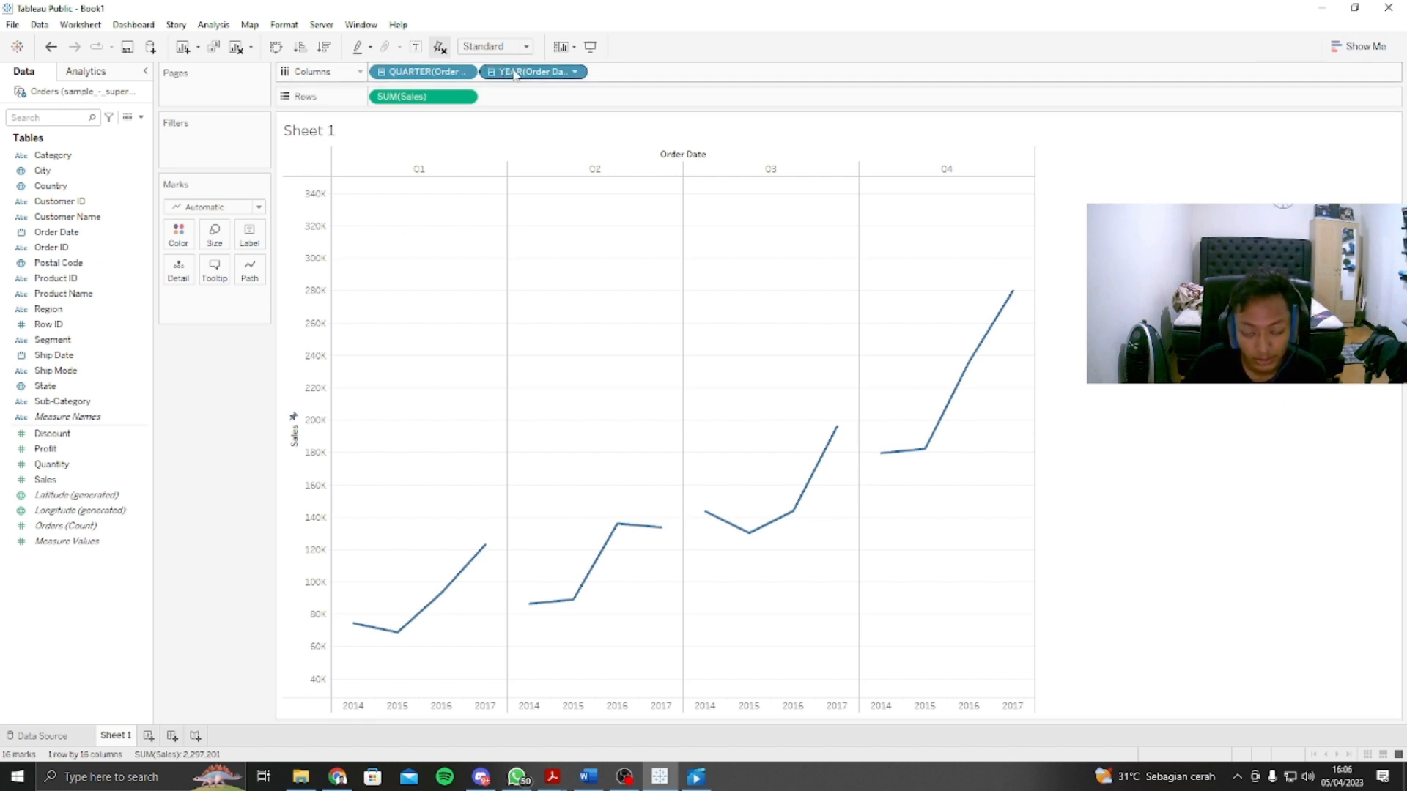
Step: Move the year of Order Date from the columns to the line colour so each year gets its own line
{"action": "left_click_drag", "start_coordinate": [515, 74], "coordinate": [178, 233]}
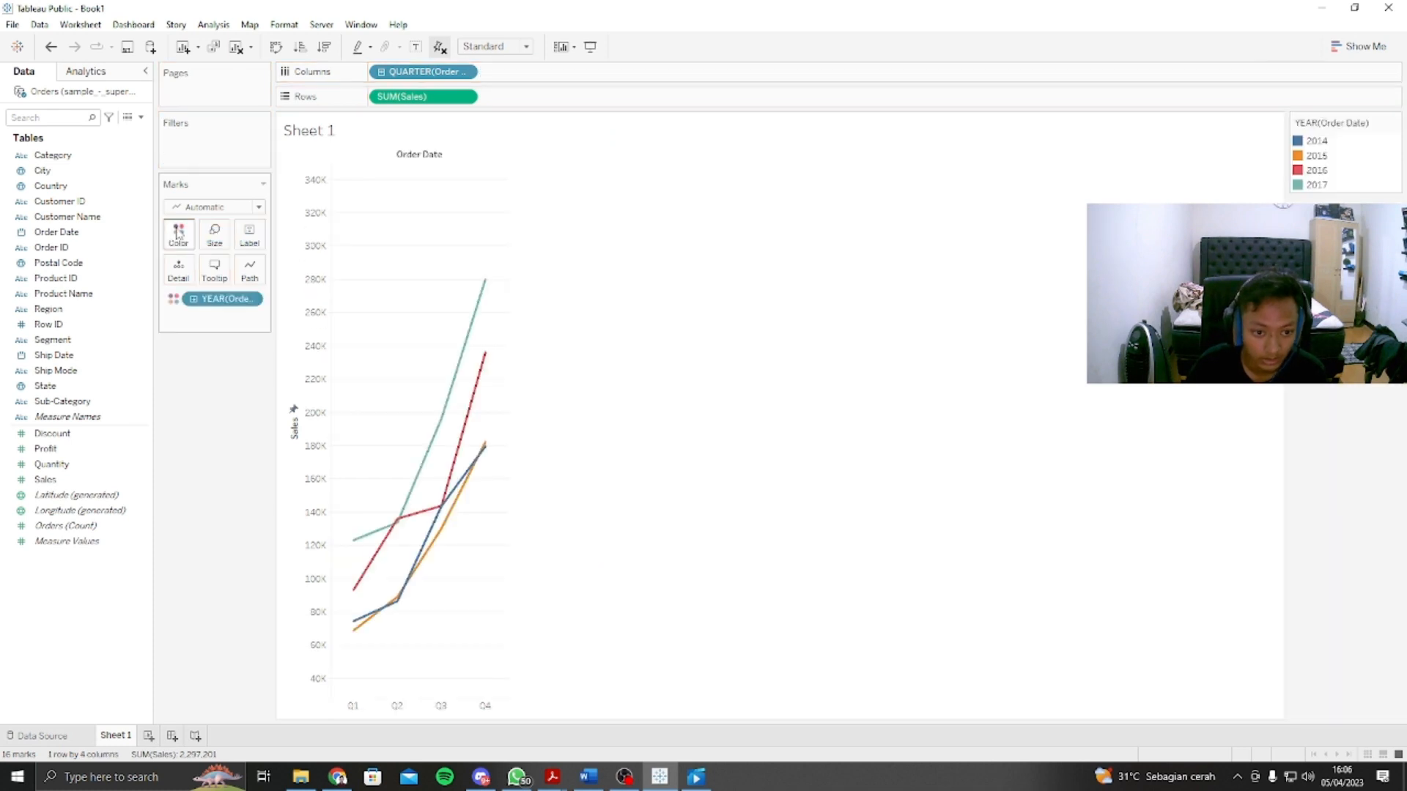
{"action": "scroll", "coordinate": [471, 554], "scroll_direction": "down", "scroll_amount": 1}
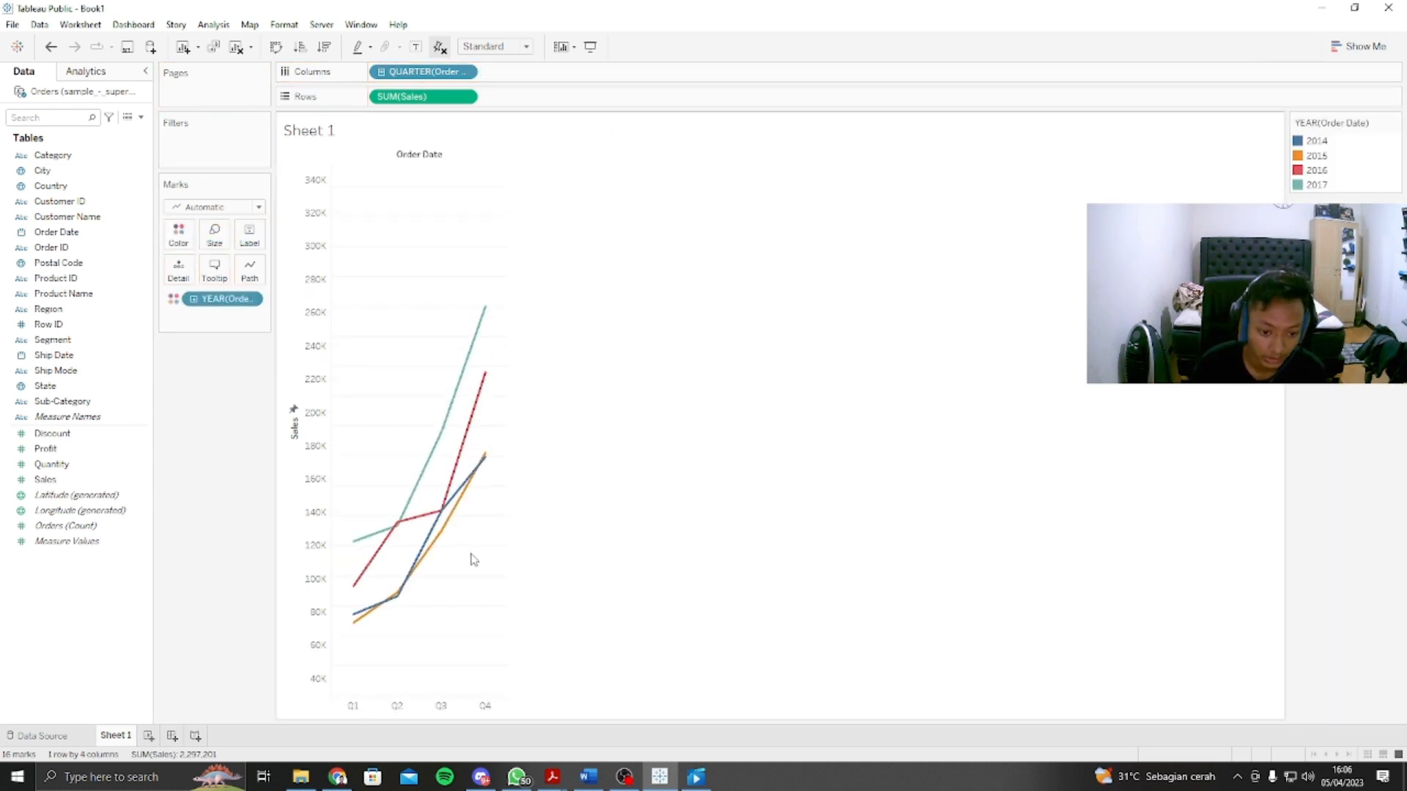
{"action": "scroll", "coordinate": [470, 551], "scroll_direction": "down", "scroll_amount": 1}
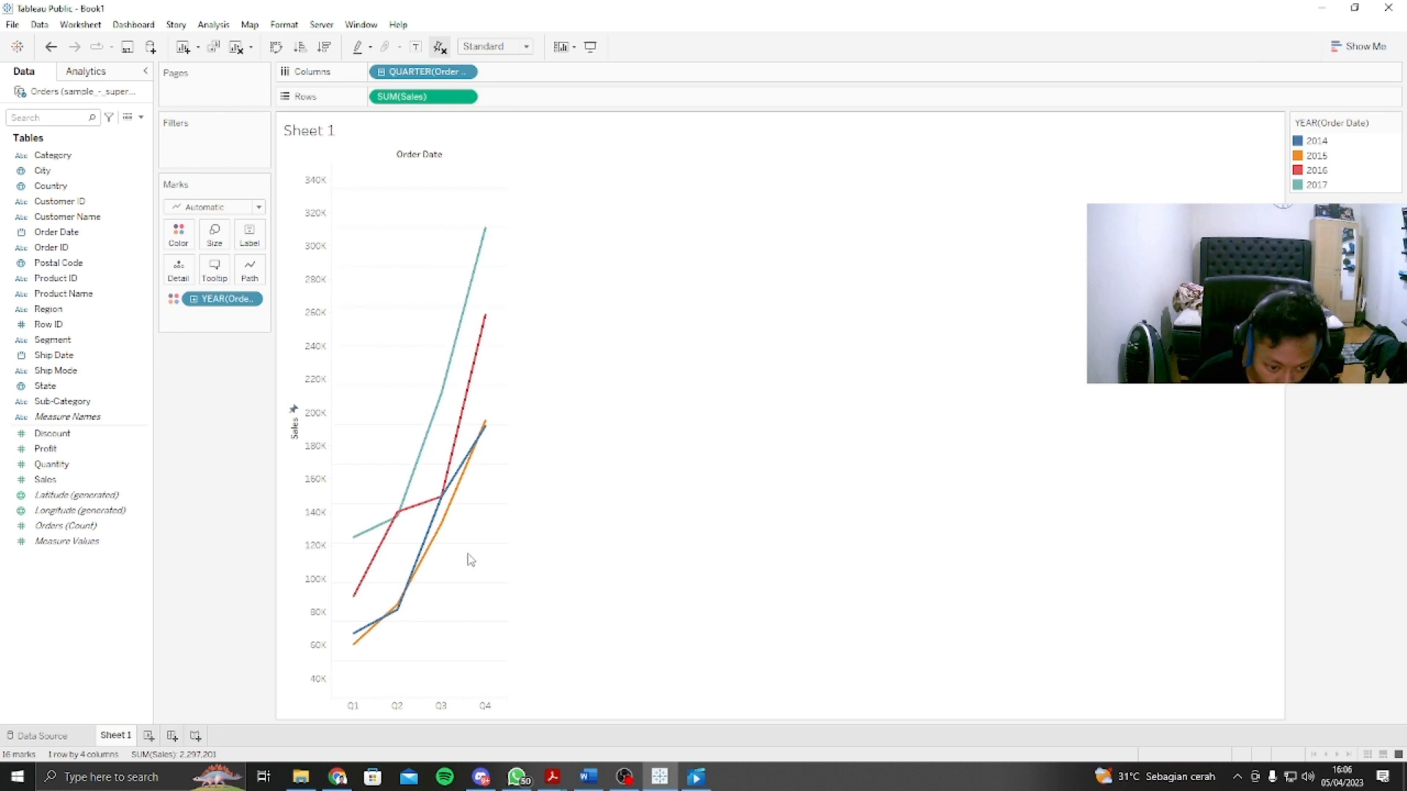
{"action": "mouse_move", "coordinate": [354, 648]}
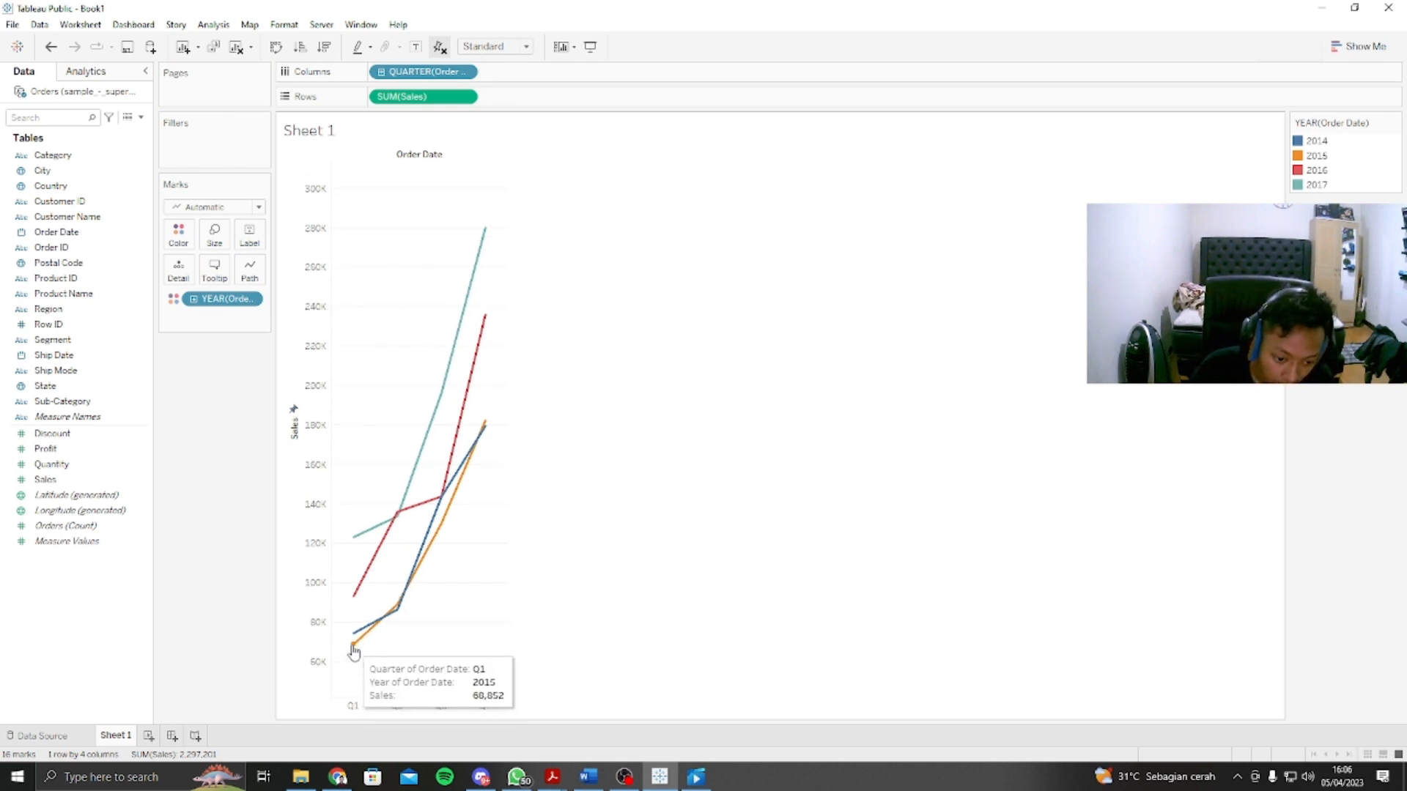
{"action": "mouse_move", "coordinate": [428, 427]}
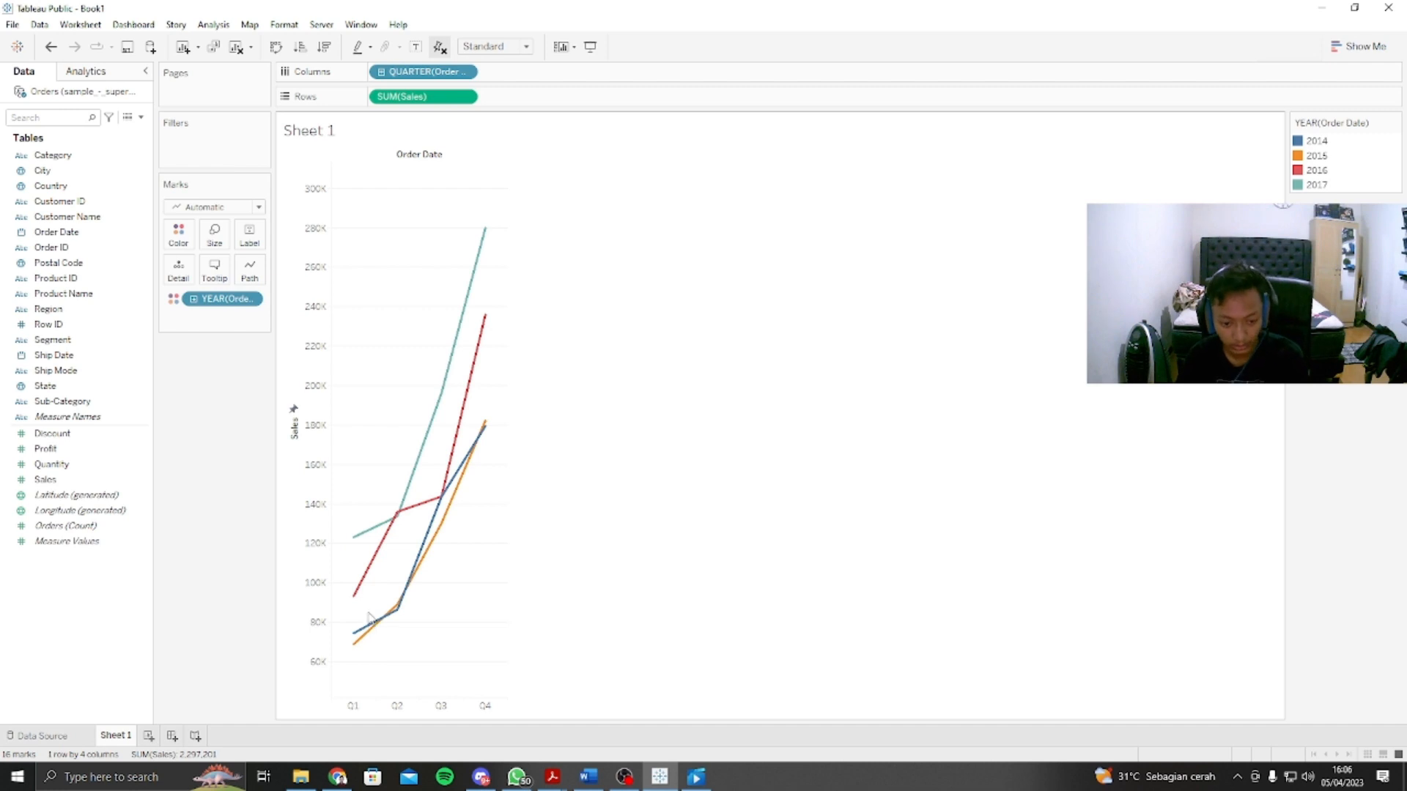
{"action": "mouse_move", "coordinate": [386, 548]}
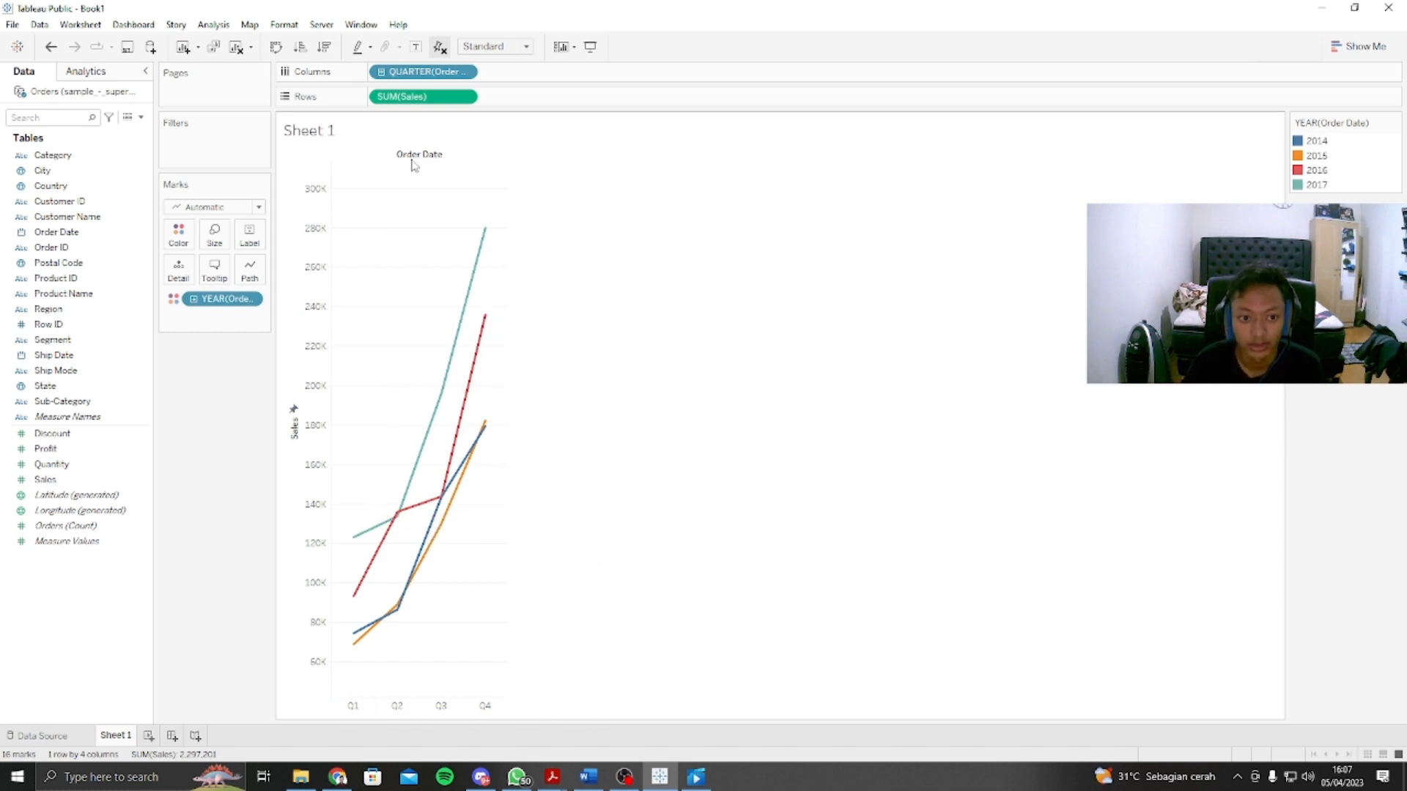
Step: Change the Order Date level in the columns from quarter to the month date part
{"action": "left_click", "coordinate": [464, 71]}
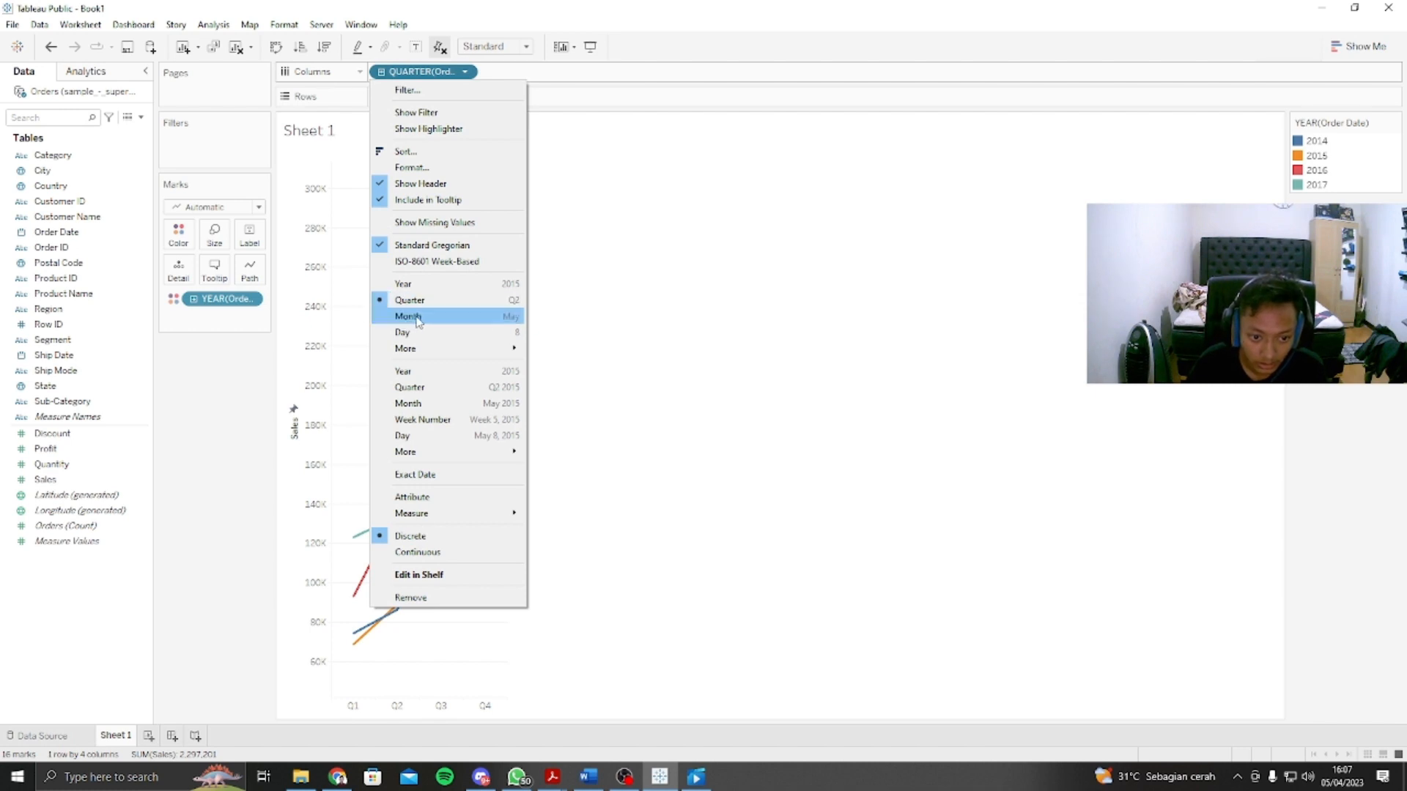
{"action": "left_click", "coordinate": [424, 317]}
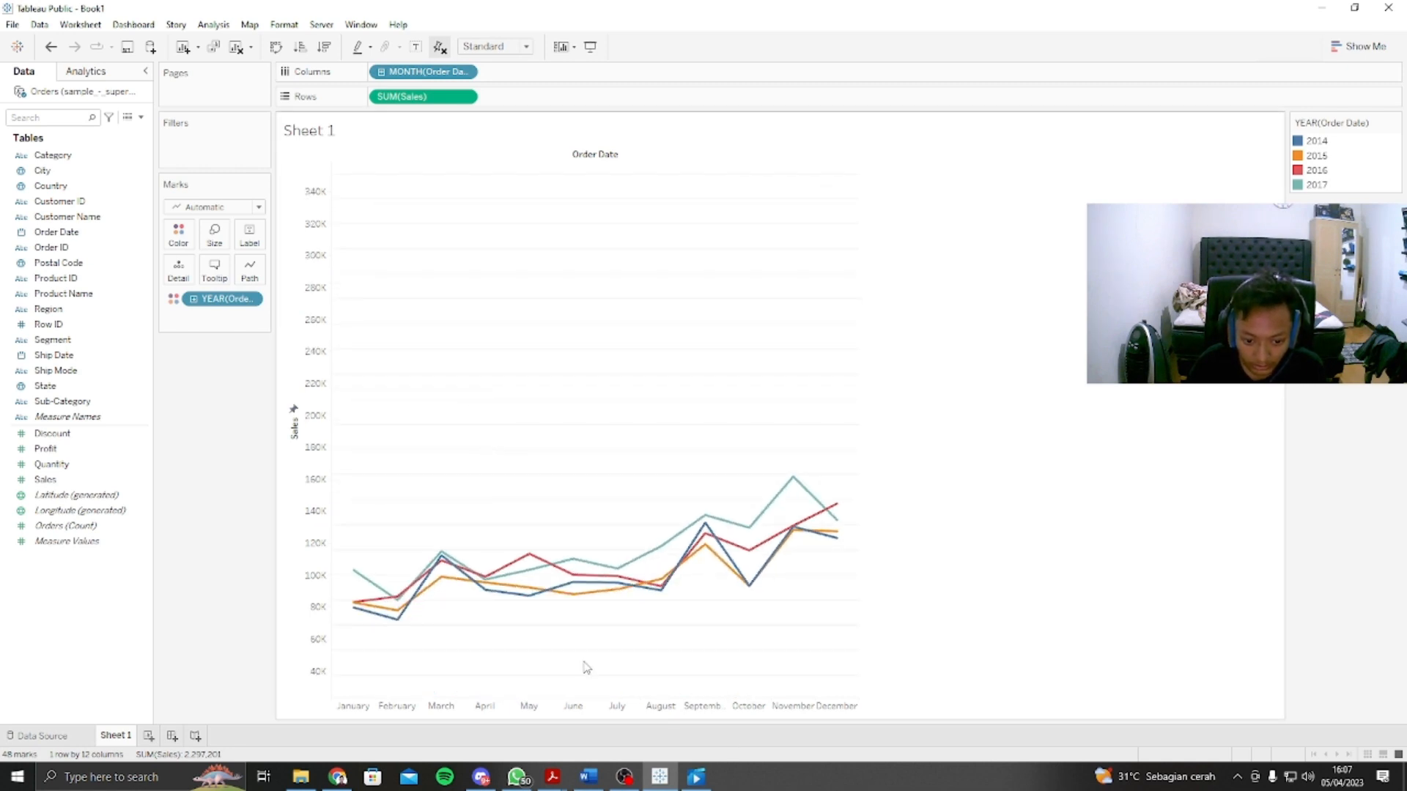
{"action": "scroll", "coordinate": [586, 668], "scroll_direction": "up", "scroll_amount": 5}
{"action": "scroll", "coordinate": [571, 625], "scroll_direction": "down", "scroll_amount": 1}
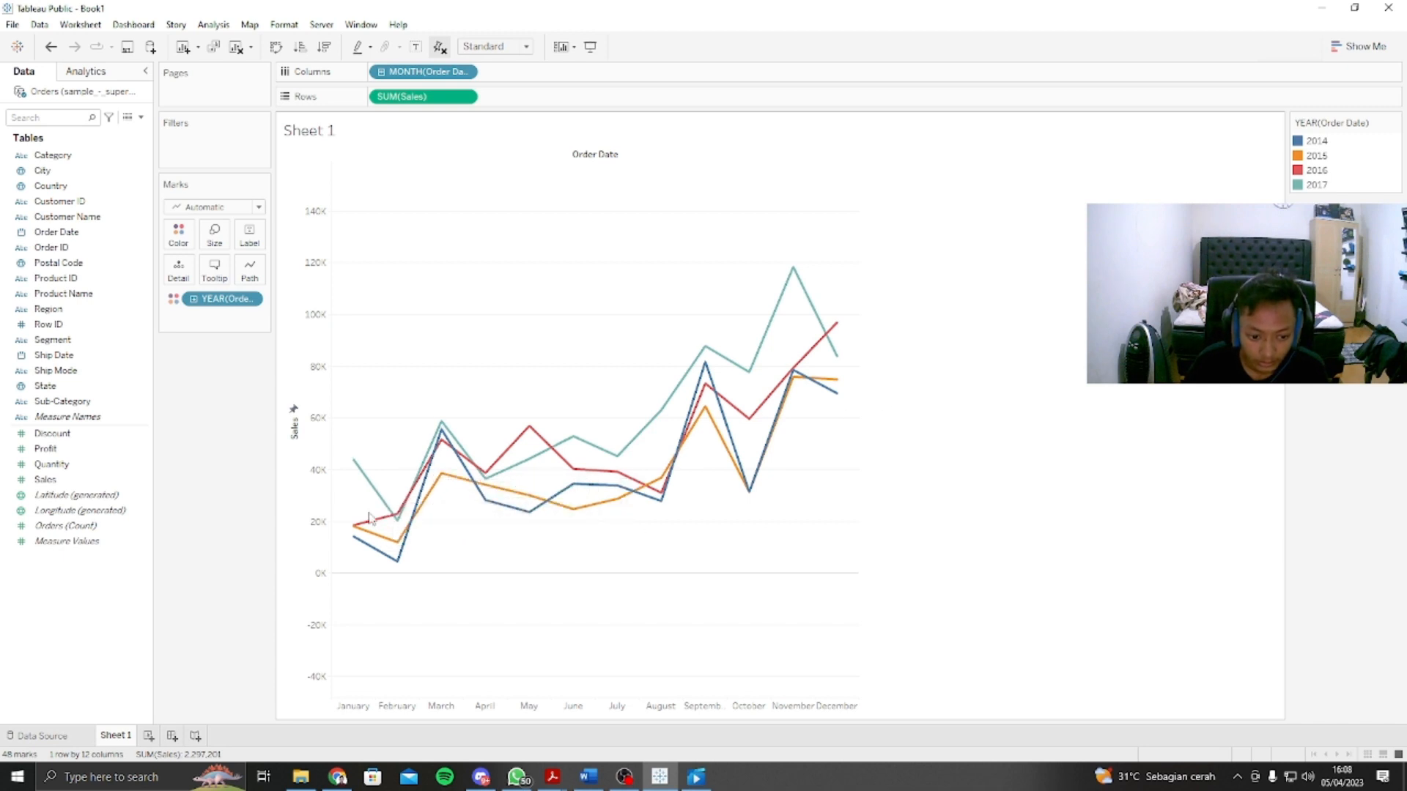
{"action": "mouse_move", "coordinate": [358, 472]}
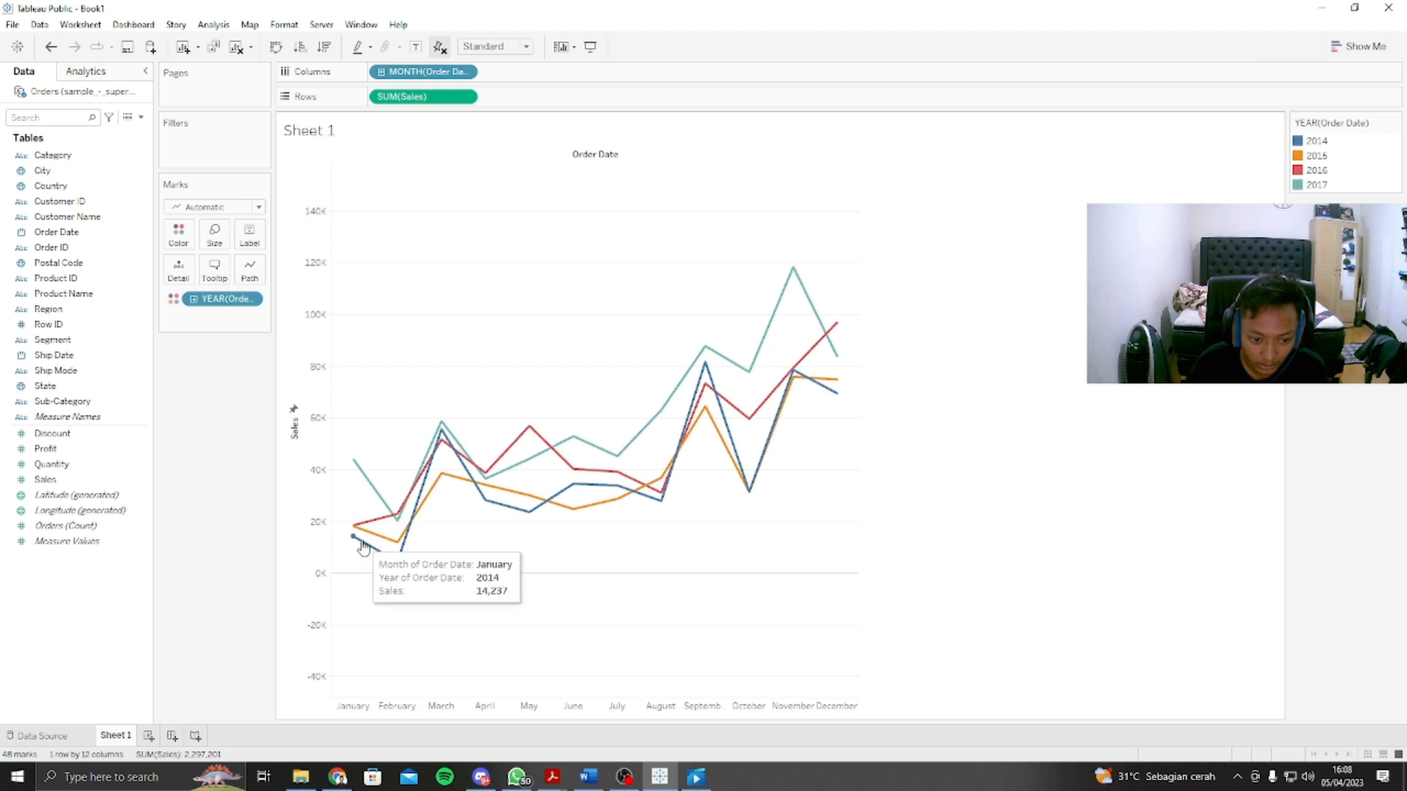
{"action": "mouse_move", "coordinate": [373, 542]}
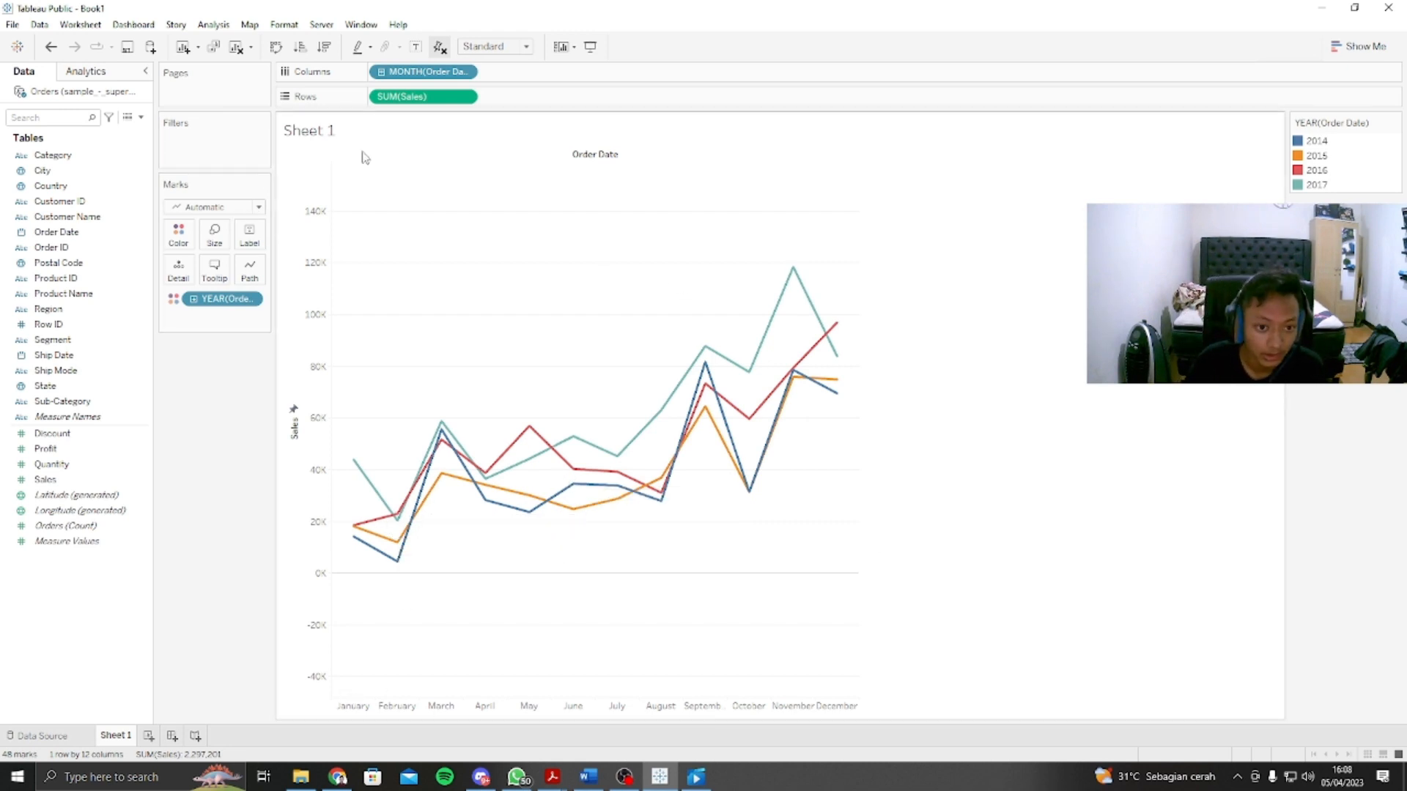
Step: Try a second Sales measure in the rows aggregated as Average, and remove it from the rows
{"action": "left_click", "coordinate": [41, 342]}
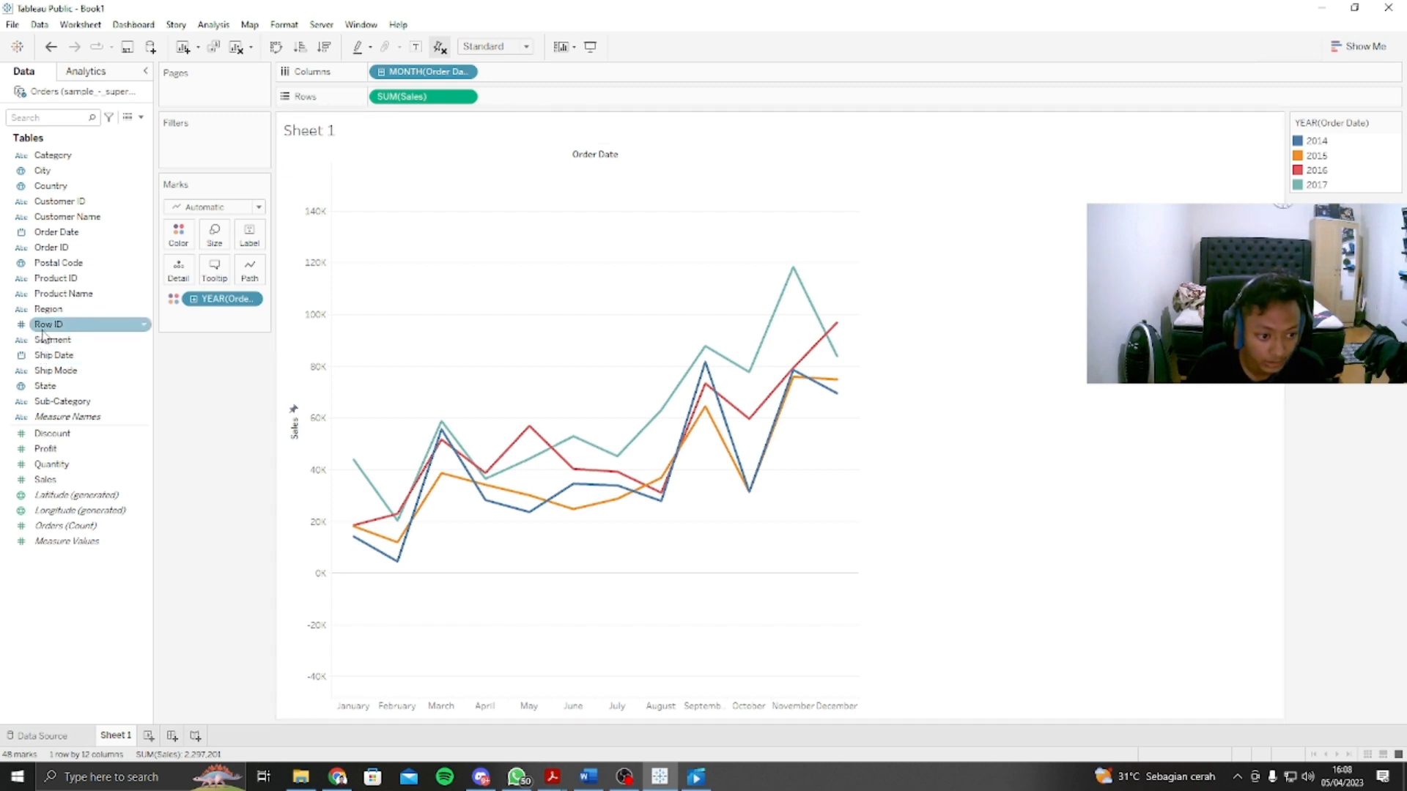
{"action": "left_click_drag", "start_coordinate": [44, 479], "coordinate": [536, 97]}
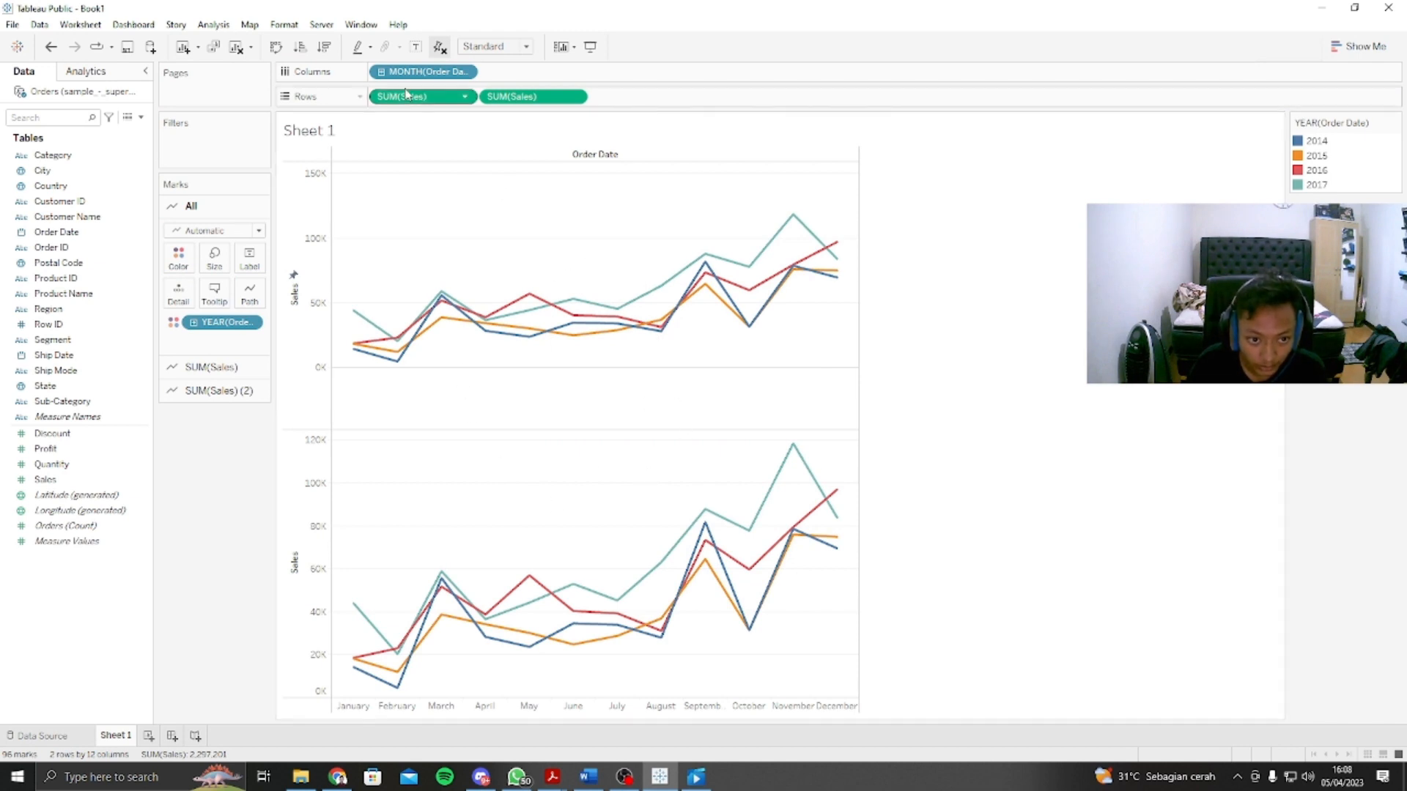
{"action": "left_click", "coordinate": [575, 98]}
{"action": "mouse_move", "coordinate": [558, 253]}
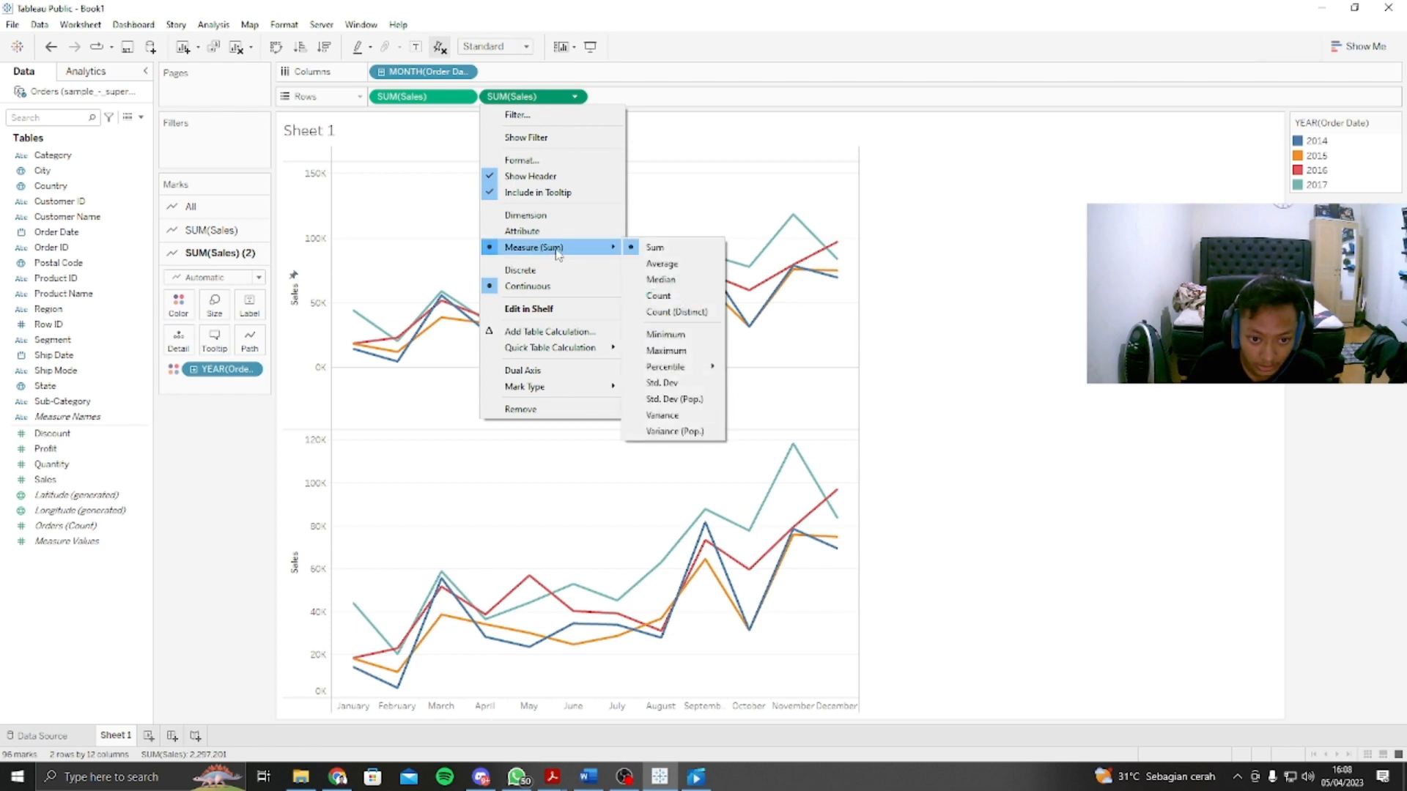
{"action": "left_click", "coordinate": [678, 264]}
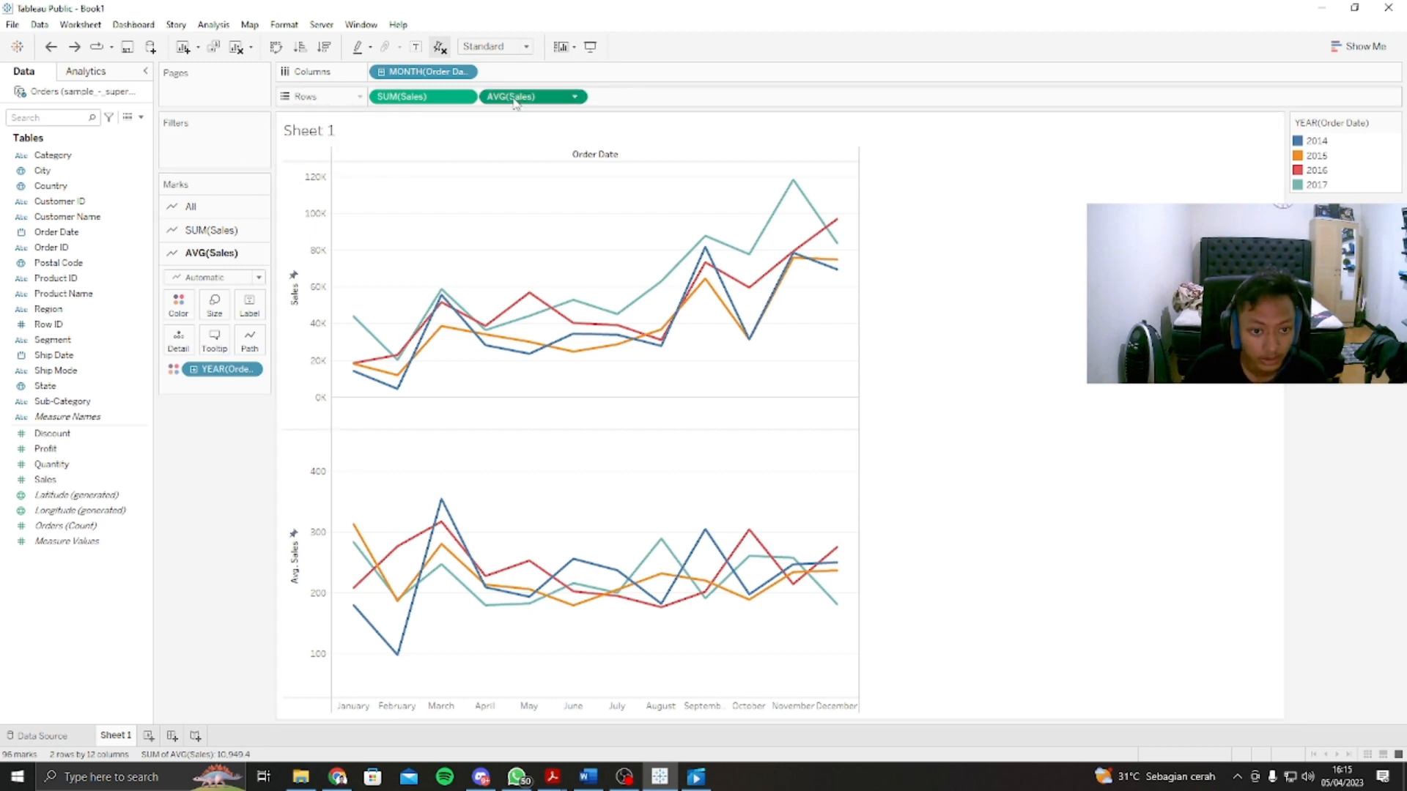
{"action": "left_click_drag", "start_coordinate": [514, 102], "coordinate": [82, 315]}
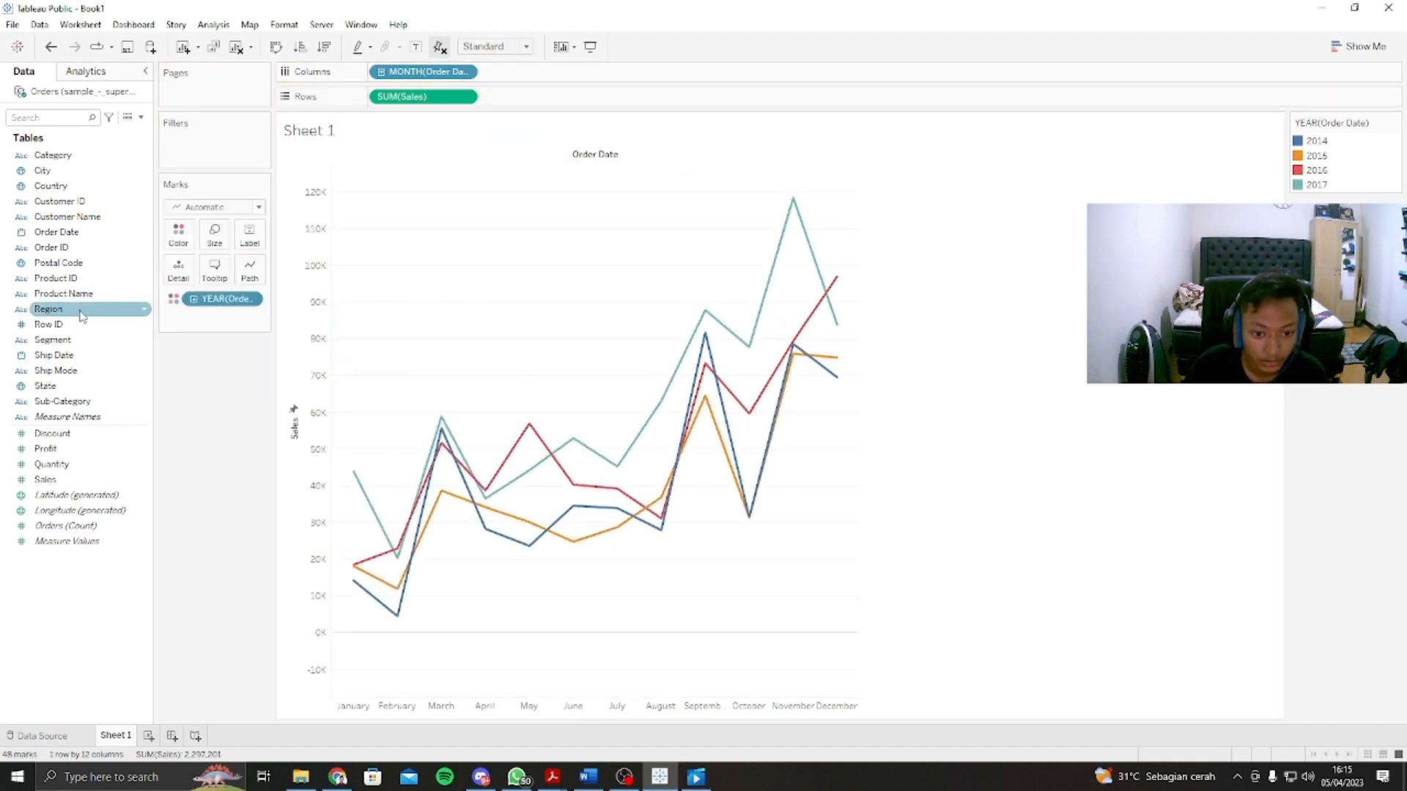
Step: Rename Sheet 1 as "Trend Penjualan"
{"action": "right_click", "coordinate": [111, 737]}
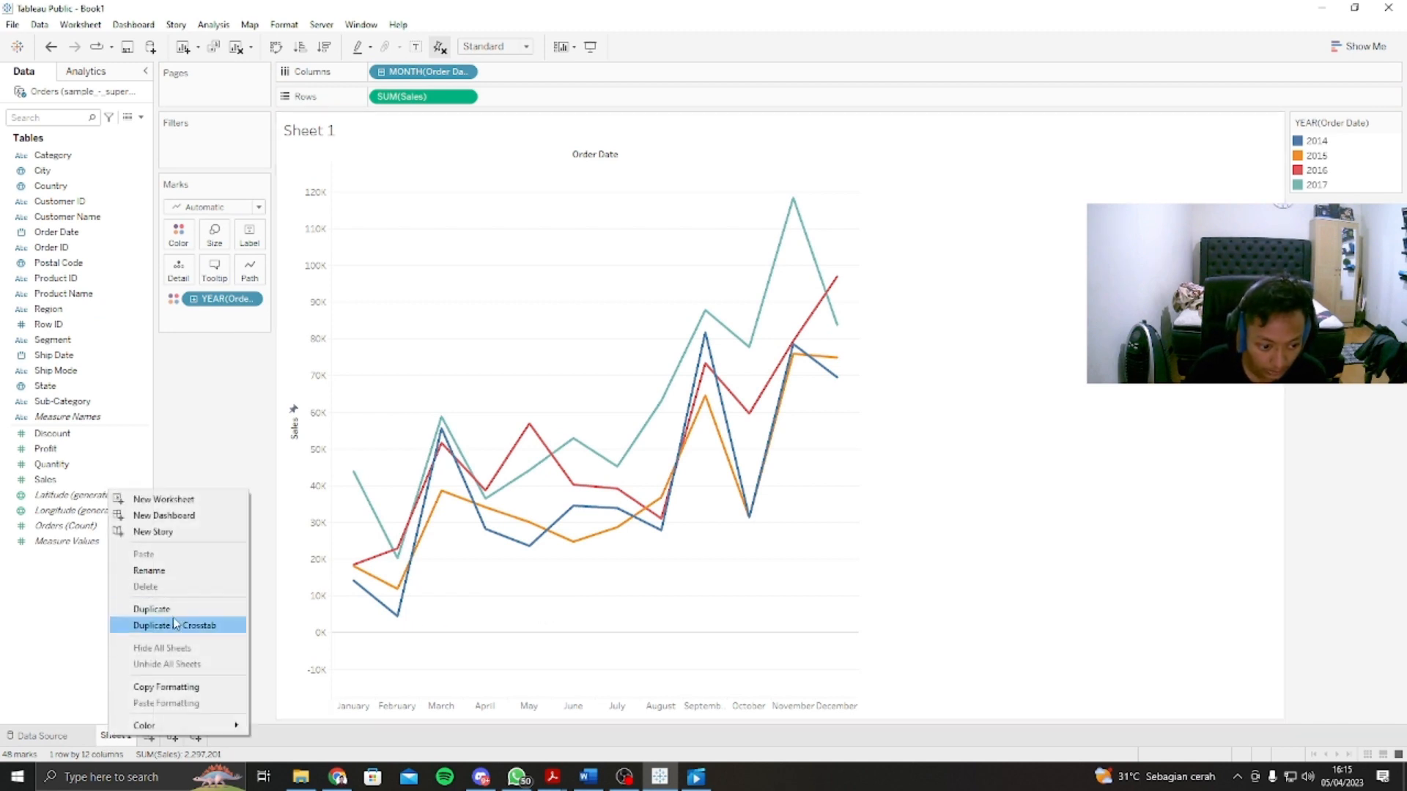
{"action": "left_click", "coordinate": [150, 570]}
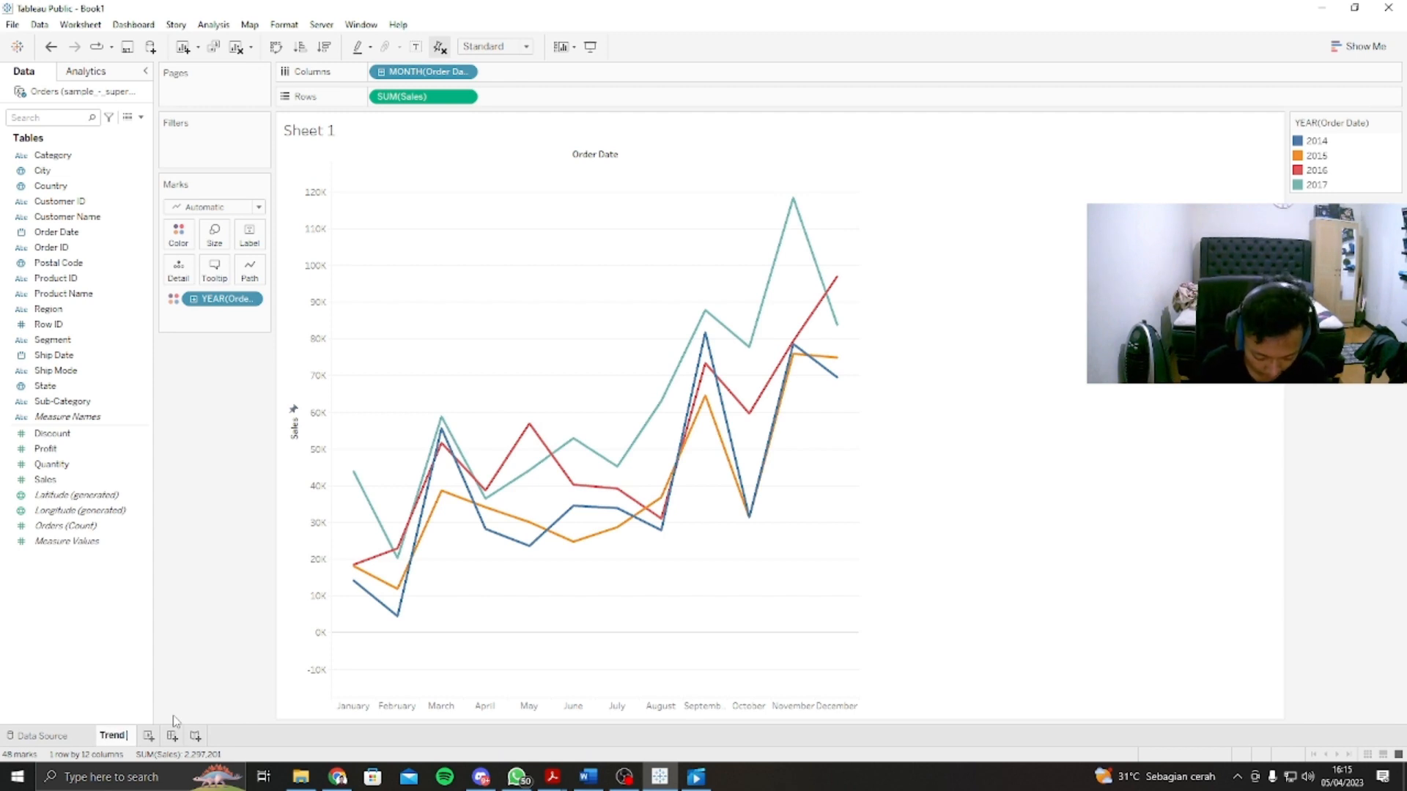
{"action": "type", "text": "Trend Penjualan"}
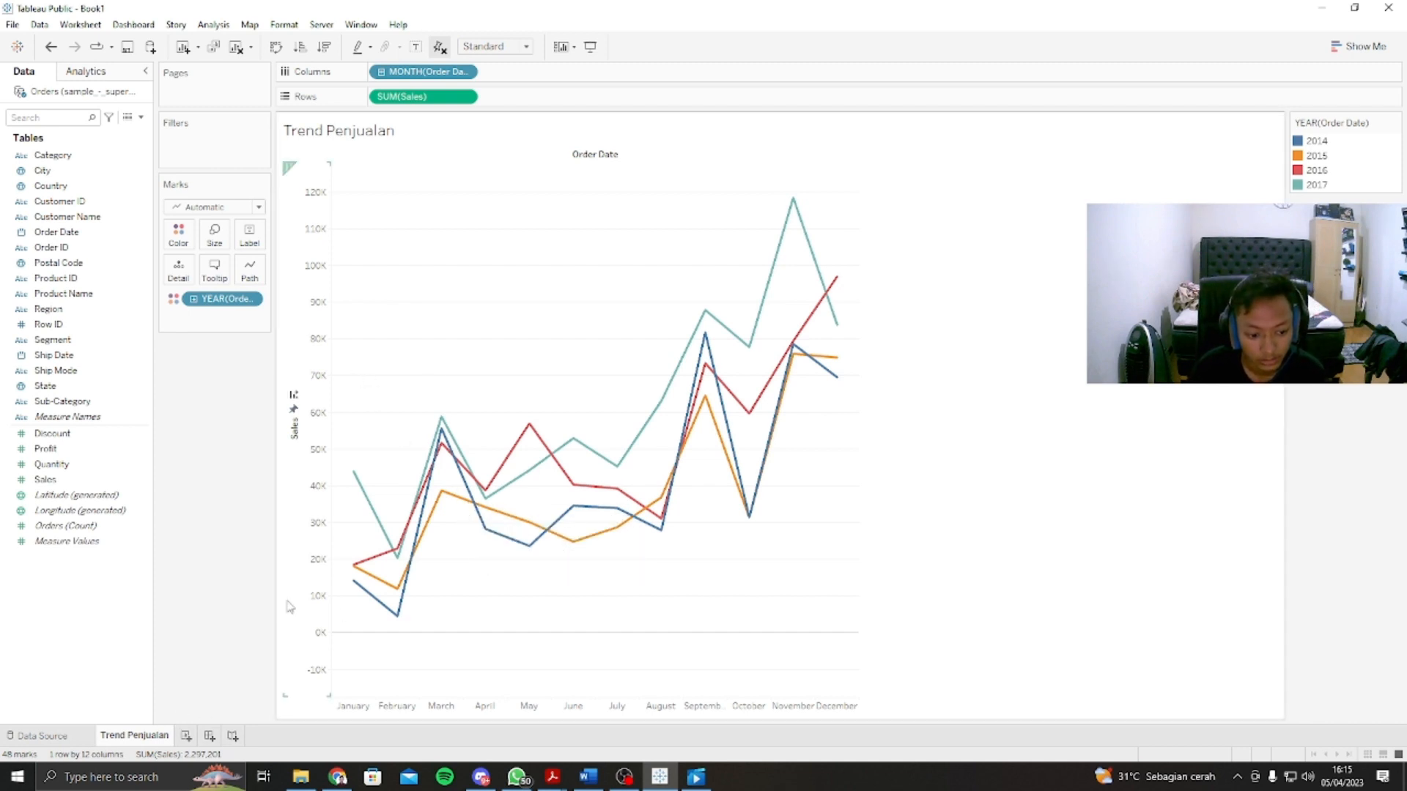
Step: Duplicate the Trend Penjualan sheet as a crosstab, view the duplicate, and return to the line chart sheet
{"action": "right_click", "coordinate": [150, 736]}
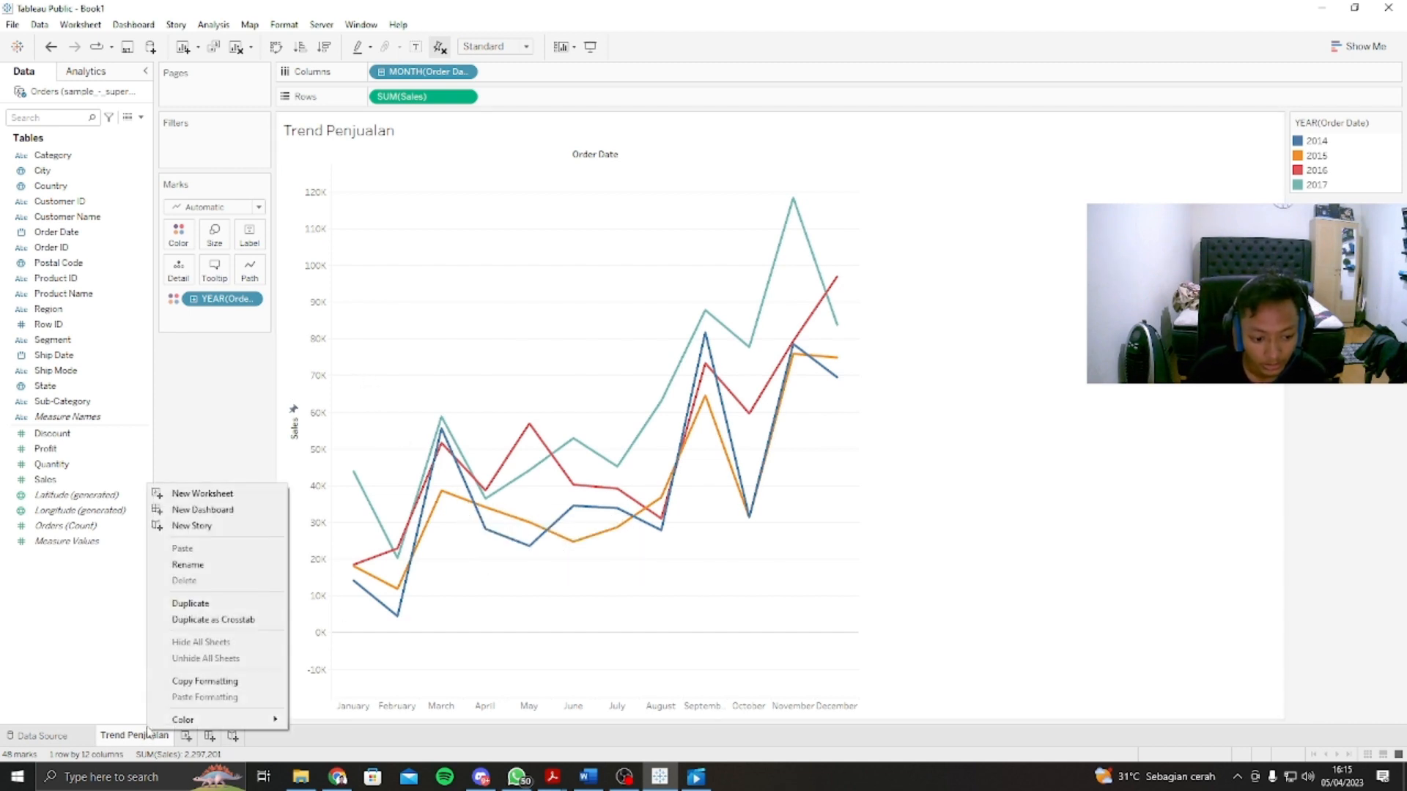
{"action": "left_click", "coordinate": [208, 621]}
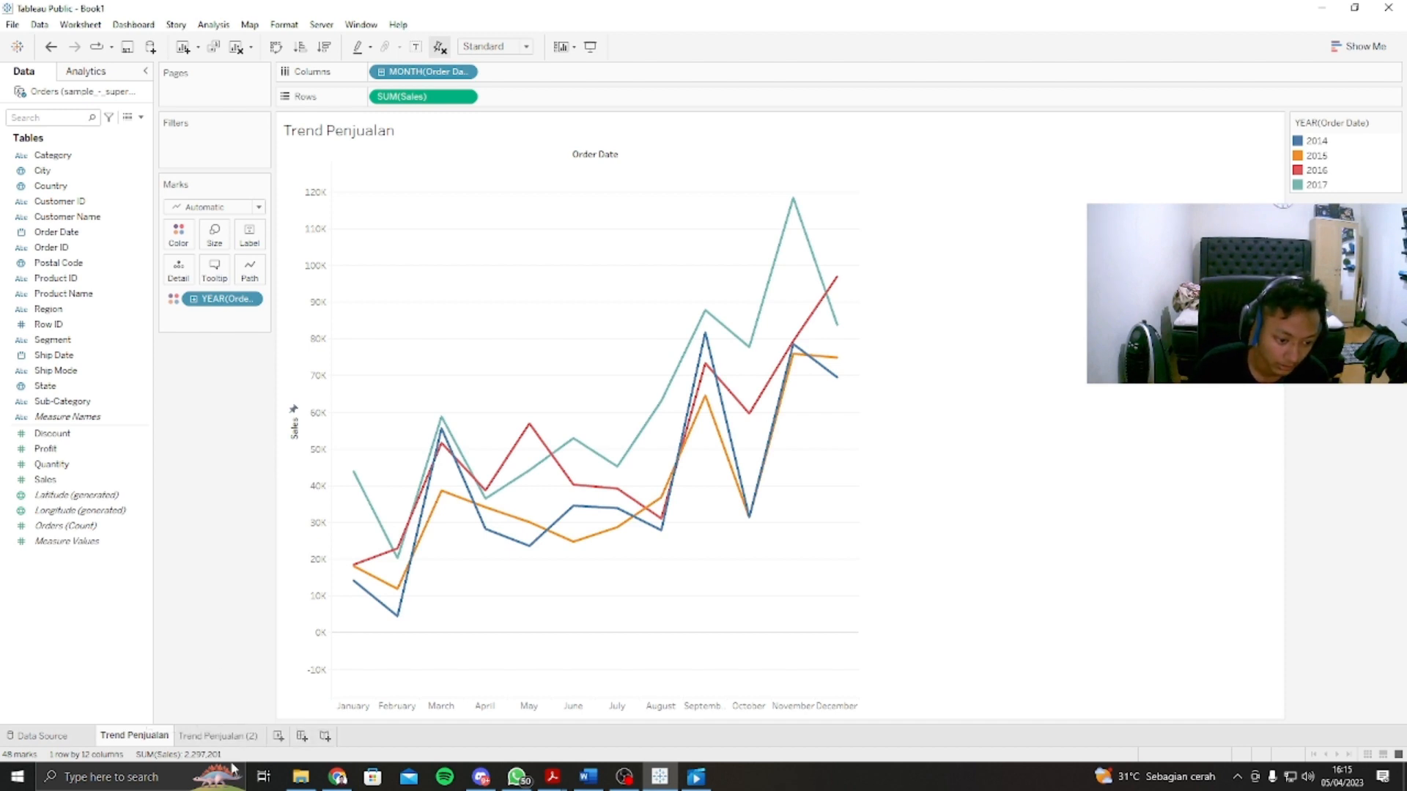
{"action": "left_click", "coordinate": [225, 742]}
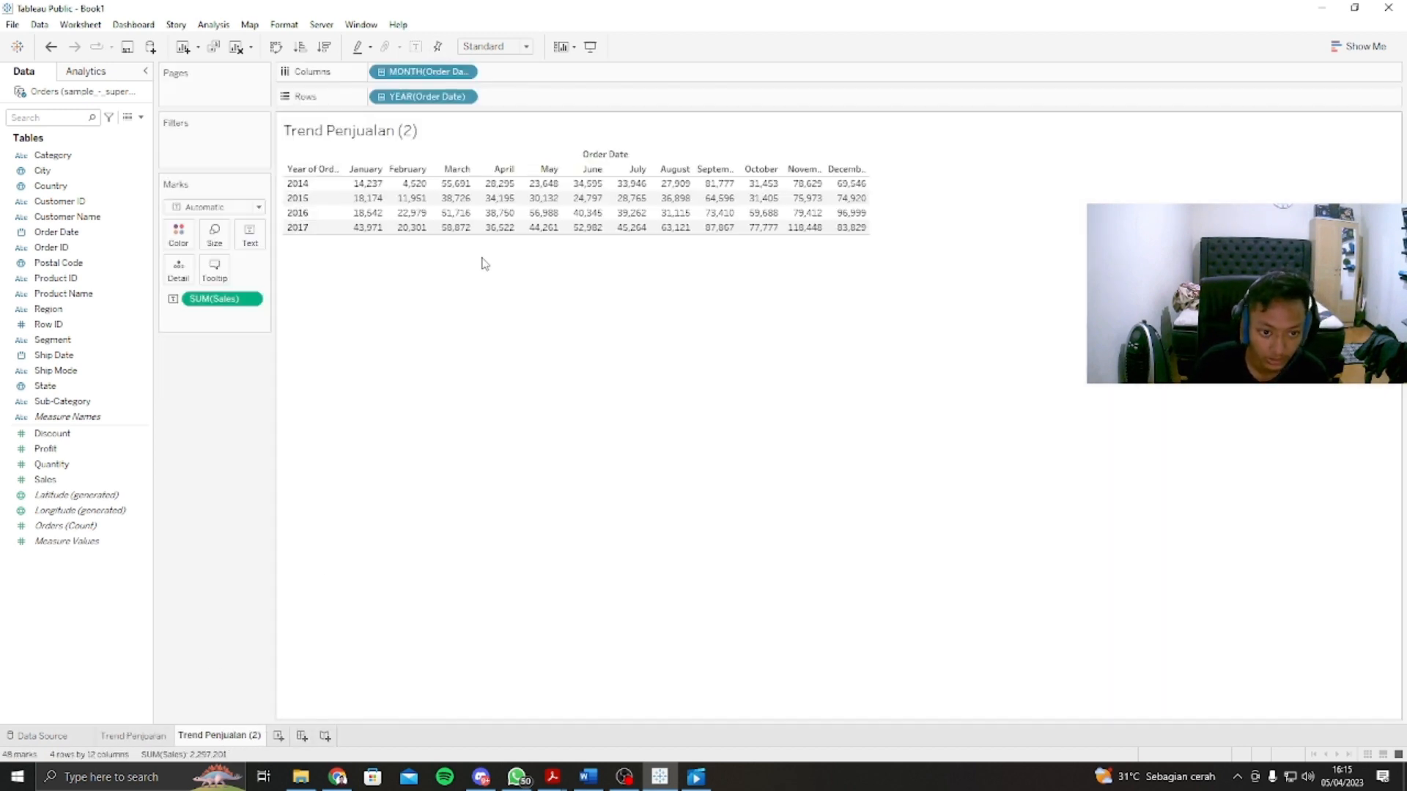
{"action": "left_click", "coordinate": [136, 736]}
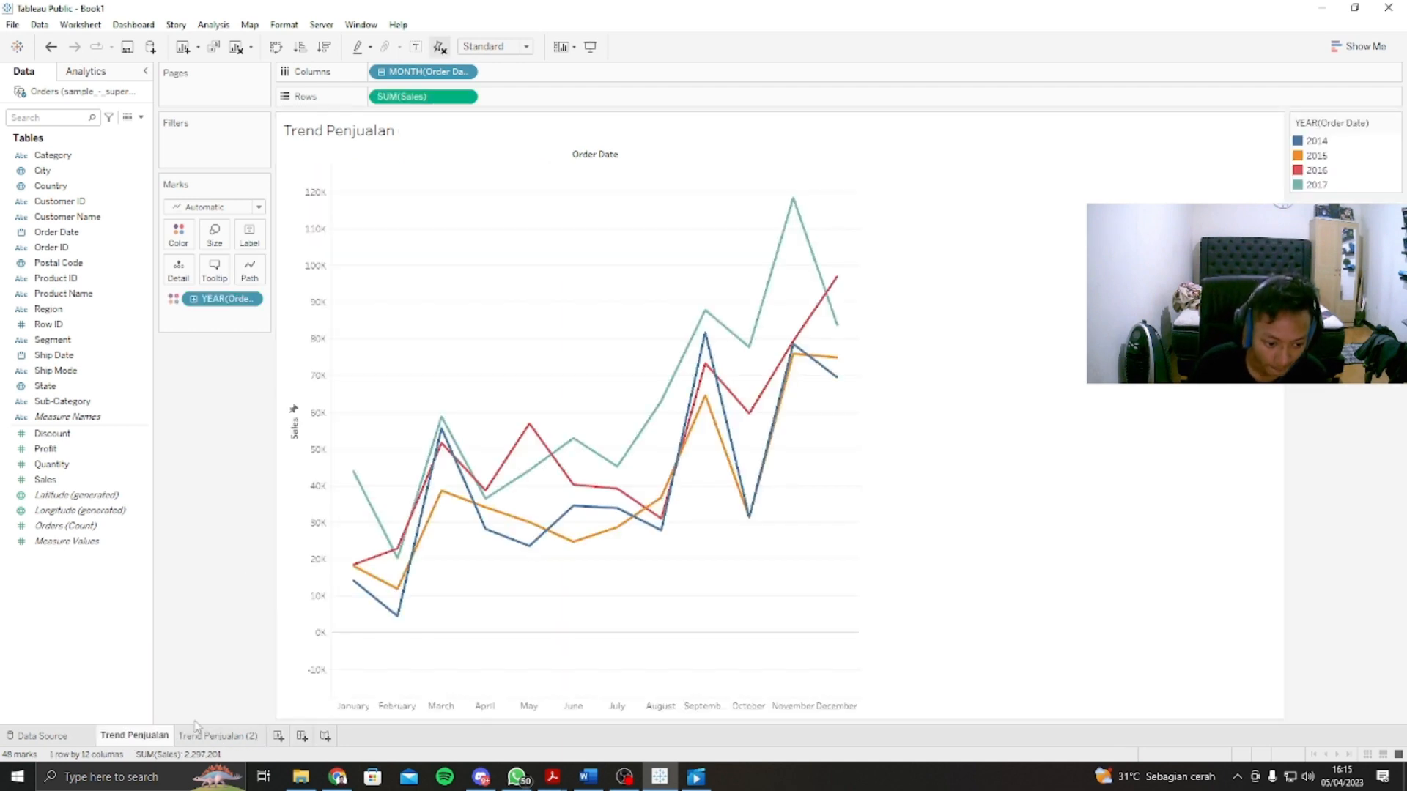
{"action": "left_click", "coordinate": [237, 728]}
{"action": "left_click", "coordinate": [136, 736]}
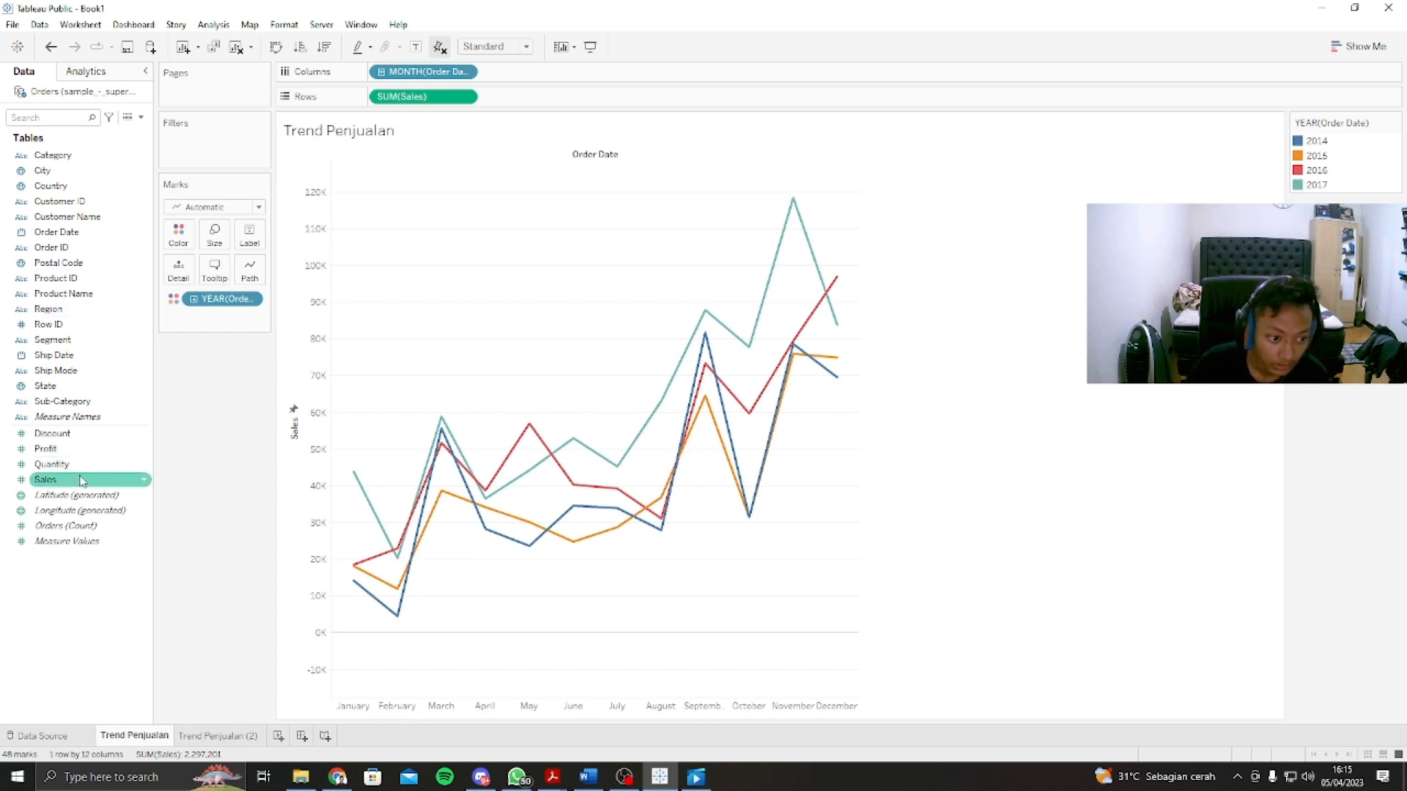
Step: Add Sales a second time to the rows of Trend Penjualan and set its measure to Average
{"action": "left_click_drag", "start_coordinate": [80, 483], "coordinate": [540, 100]}
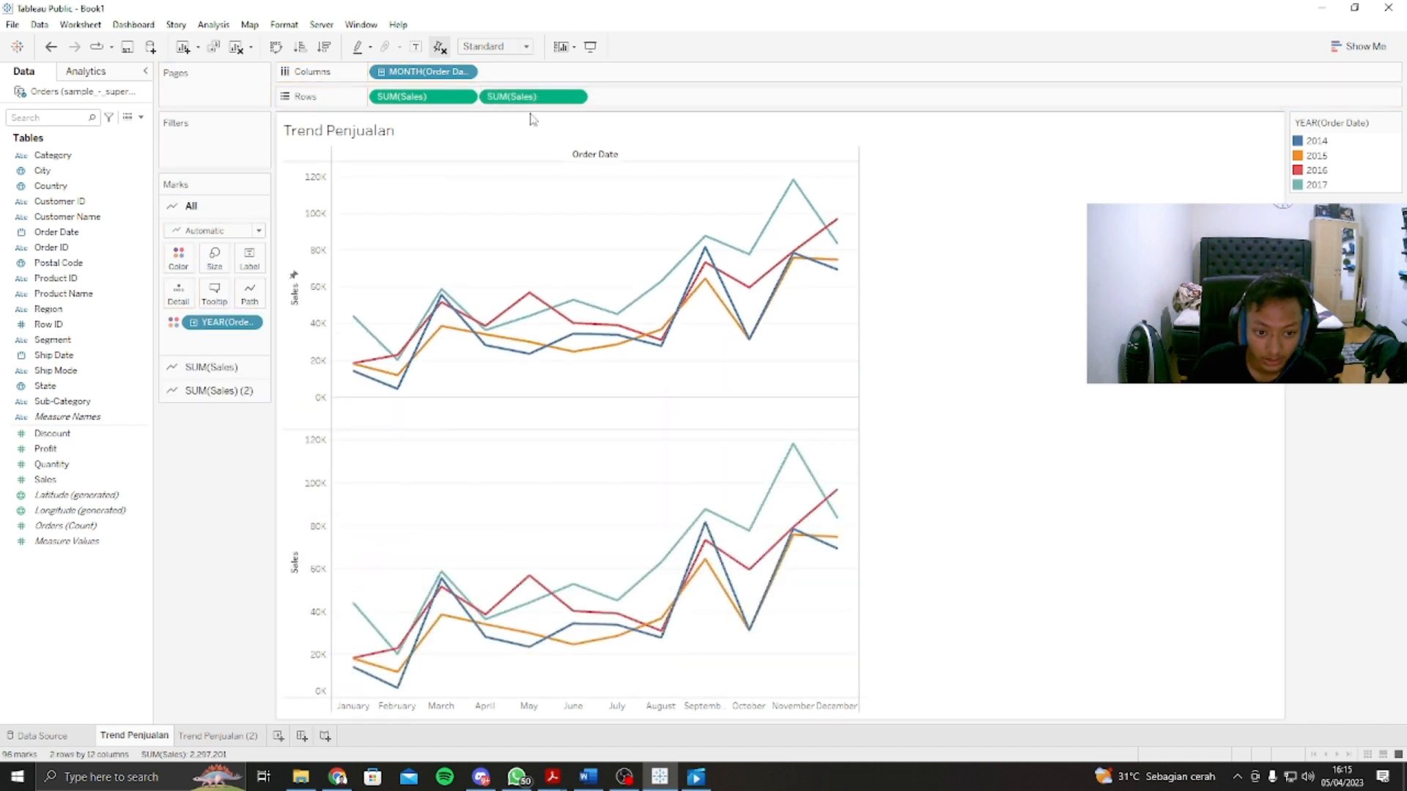
{"action": "left_click", "coordinate": [579, 98]}
{"action": "left_click", "coordinate": [577, 97]}
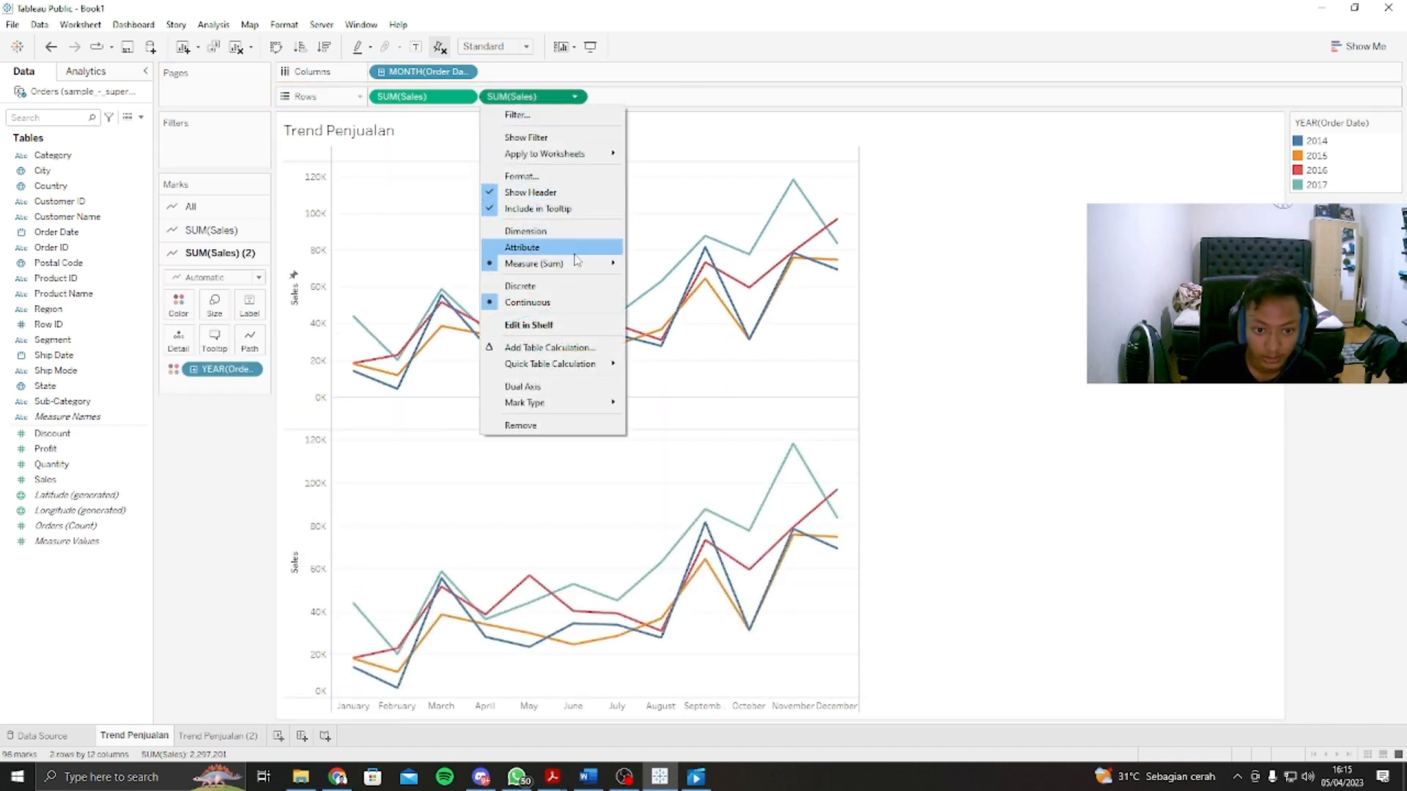
{"action": "mouse_move", "coordinate": [573, 275]}
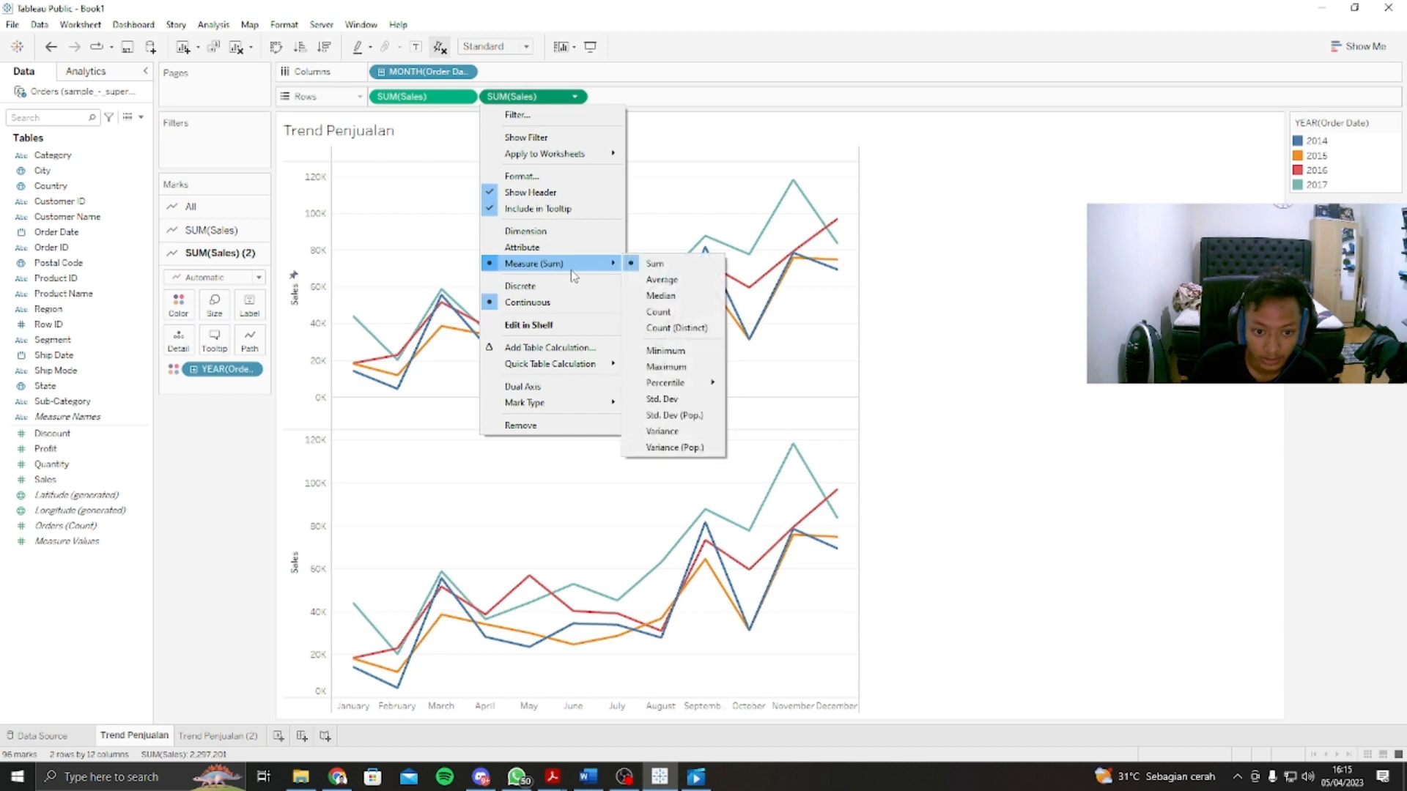
{"action": "left_click", "coordinate": [672, 282]}
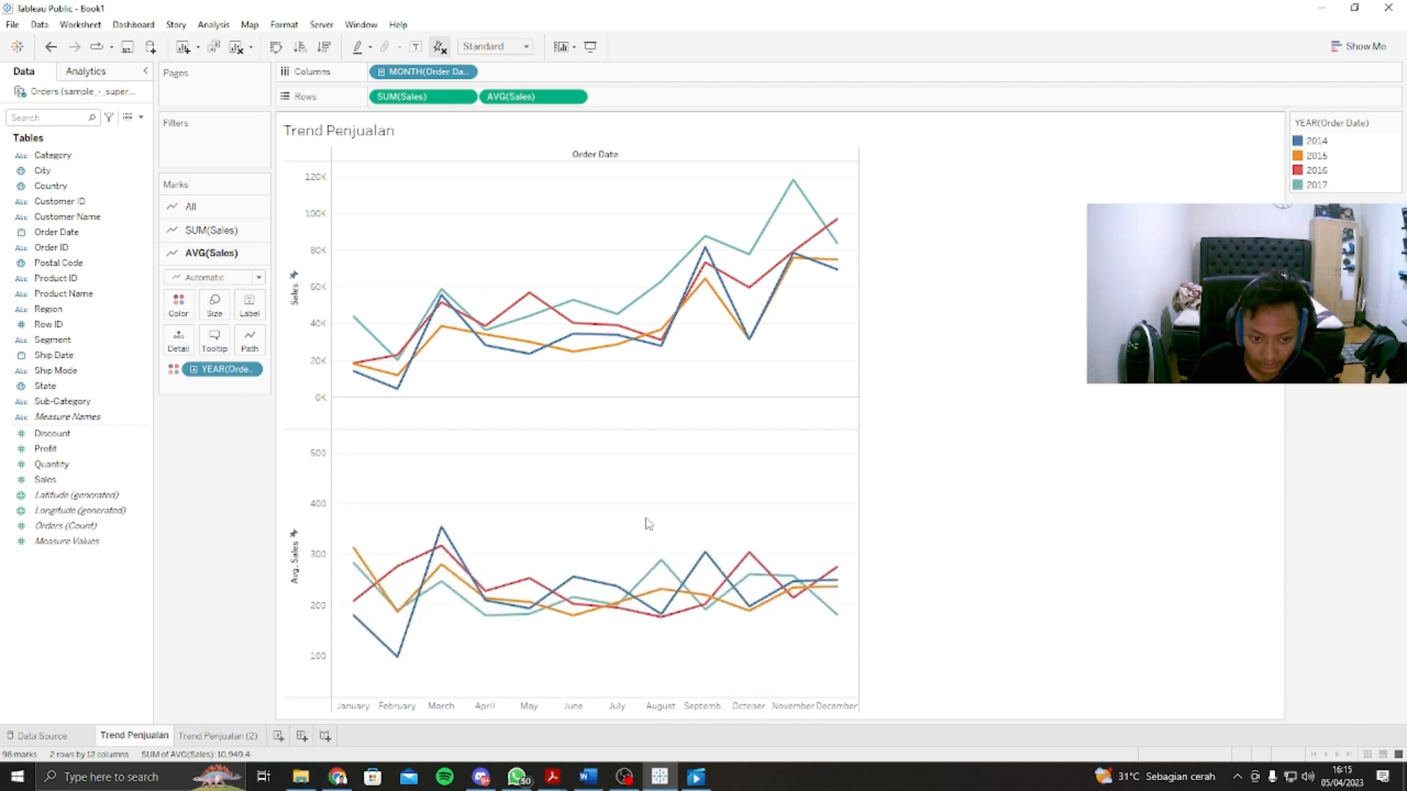
{"action": "mouse_move", "coordinate": [702, 553]}
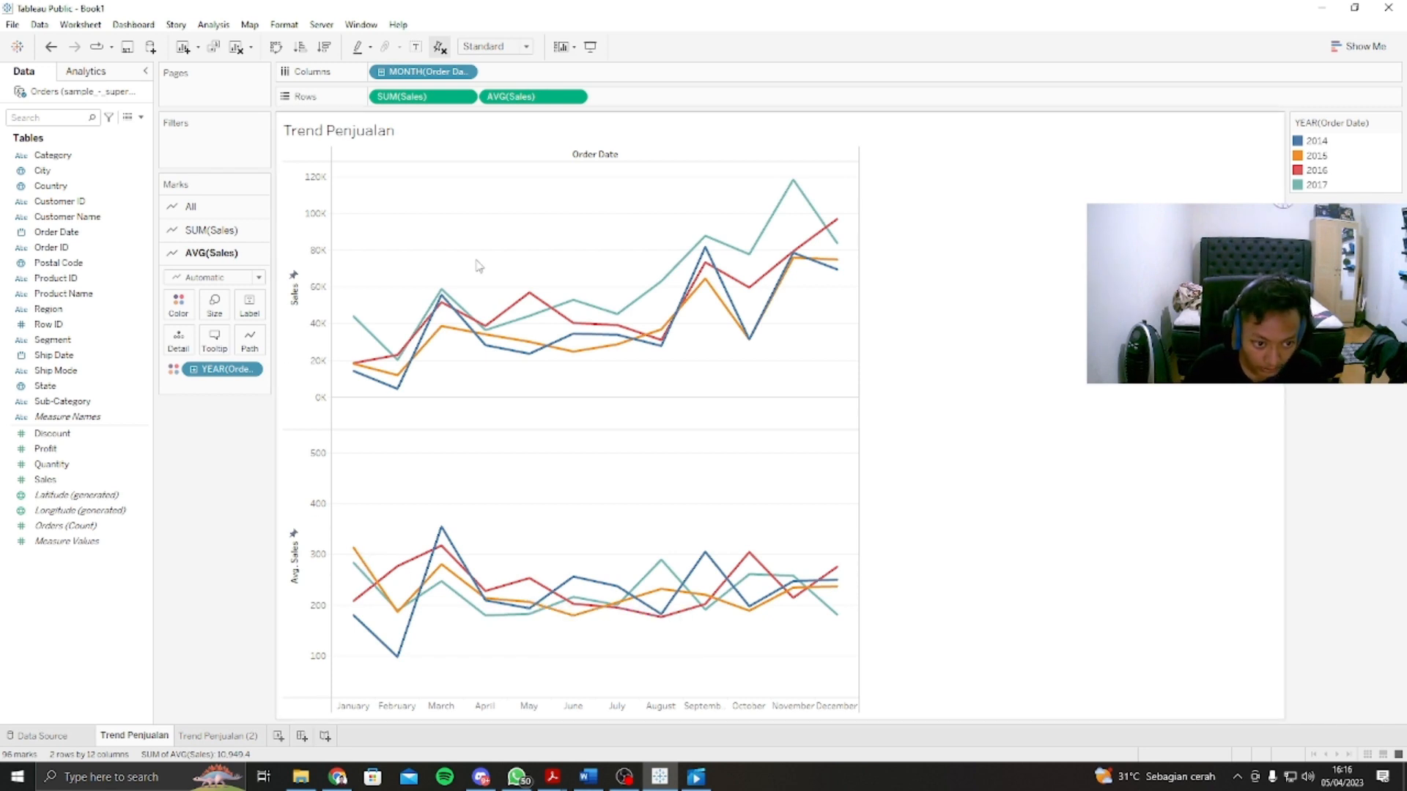
Step: On the crosstab sheet Trend Penjualan (2), add Category to the rows after the order year and examine the monthly sales per category
{"action": "left_click", "coordinate": [236, 736]}
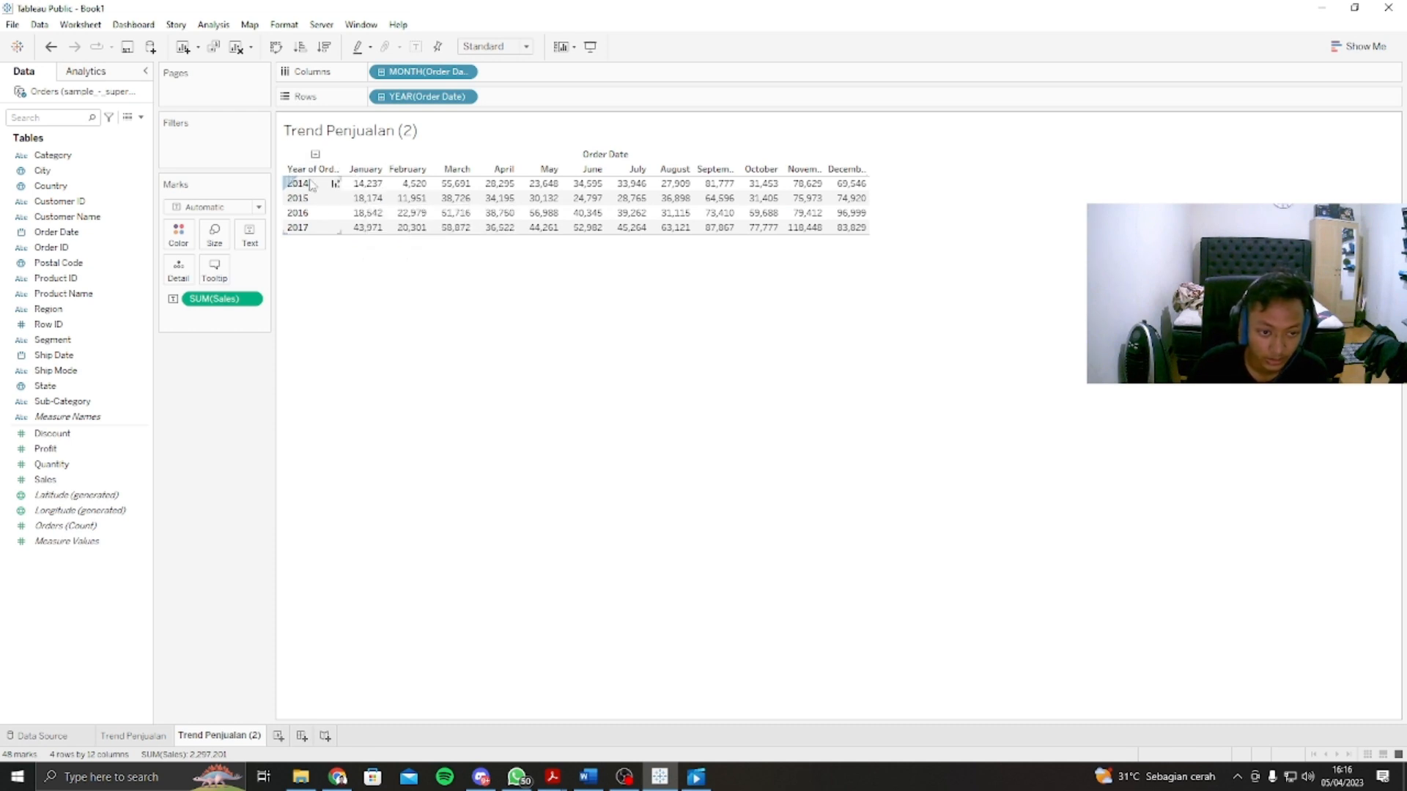
{"action": "left_click", "coordinate": [47, 157]}
{"action": "left_click_drag", "start_coordinate": [74, 163], "coordinate": [549, 104]}
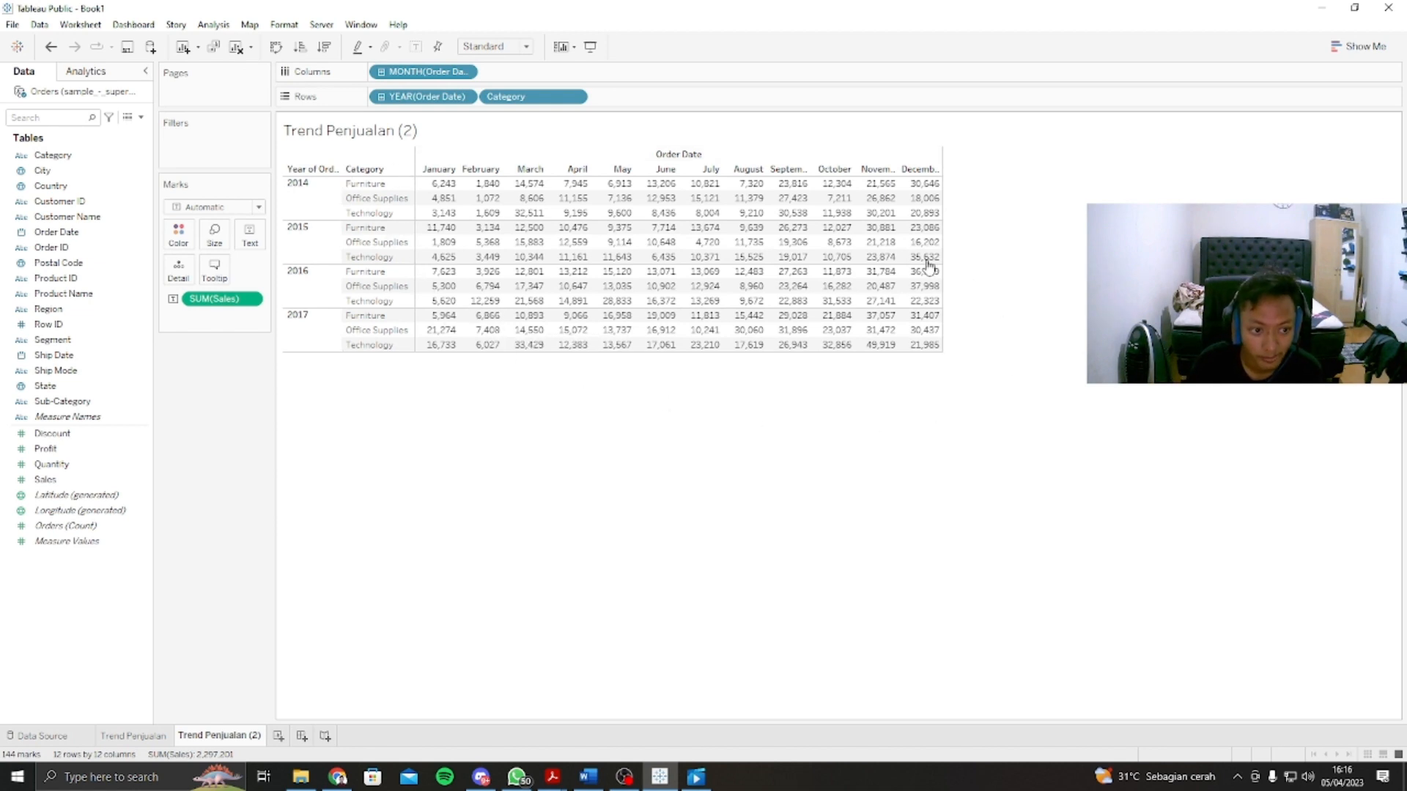
{"action": "mouse_move", "coordinate": [462, 268]}
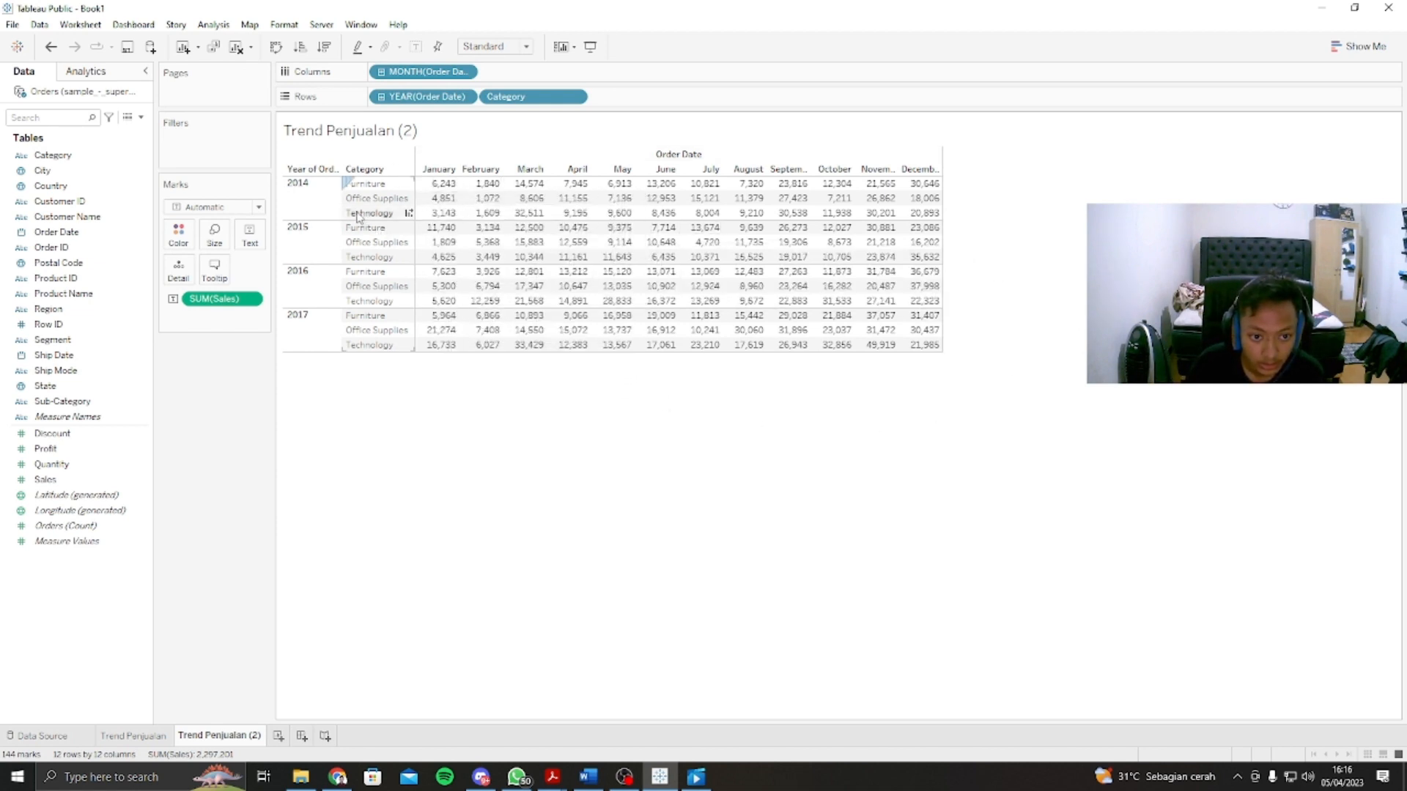
{"action": "mouse_move", "coordinate": [444, 231]}
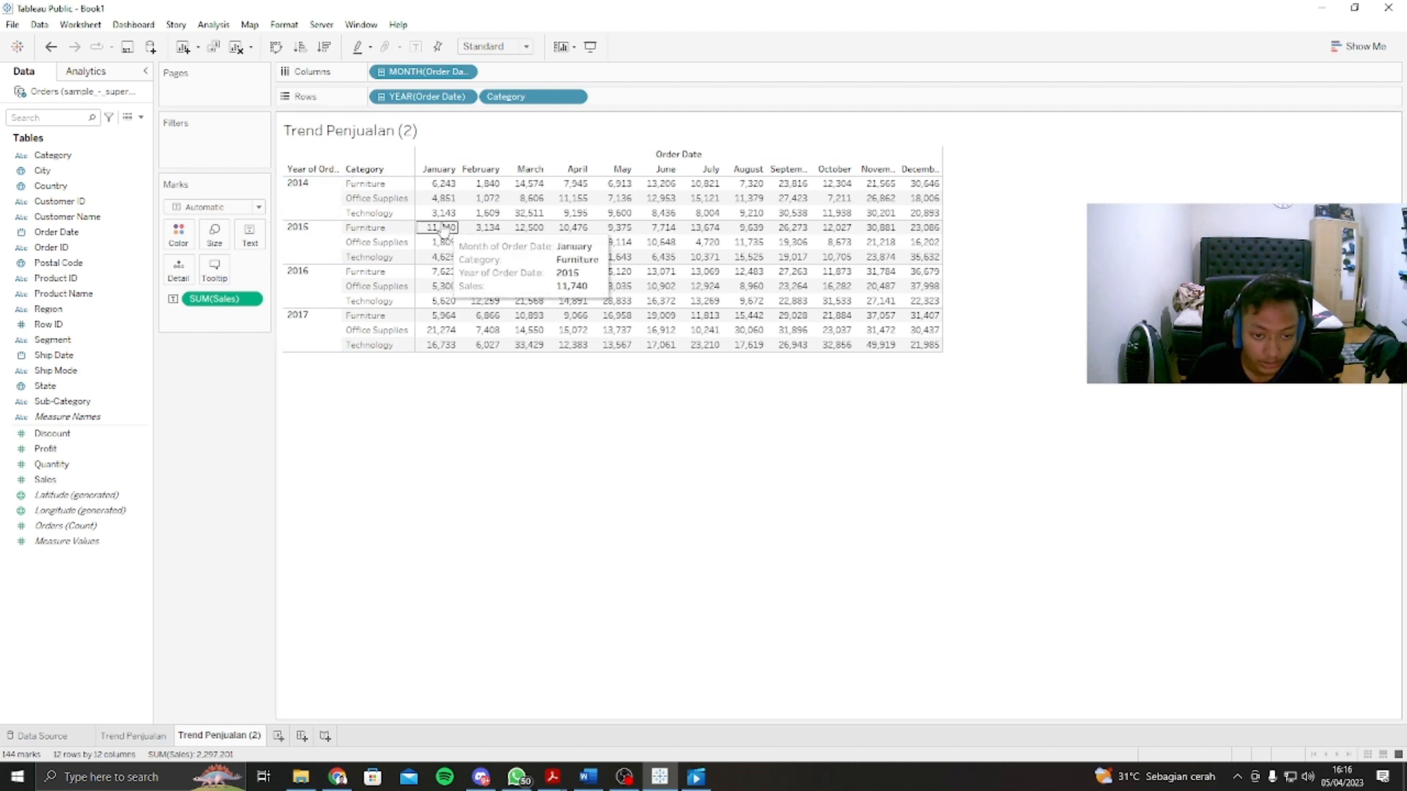
{"action": "mouse_move", "coordinate": [511, 186]}
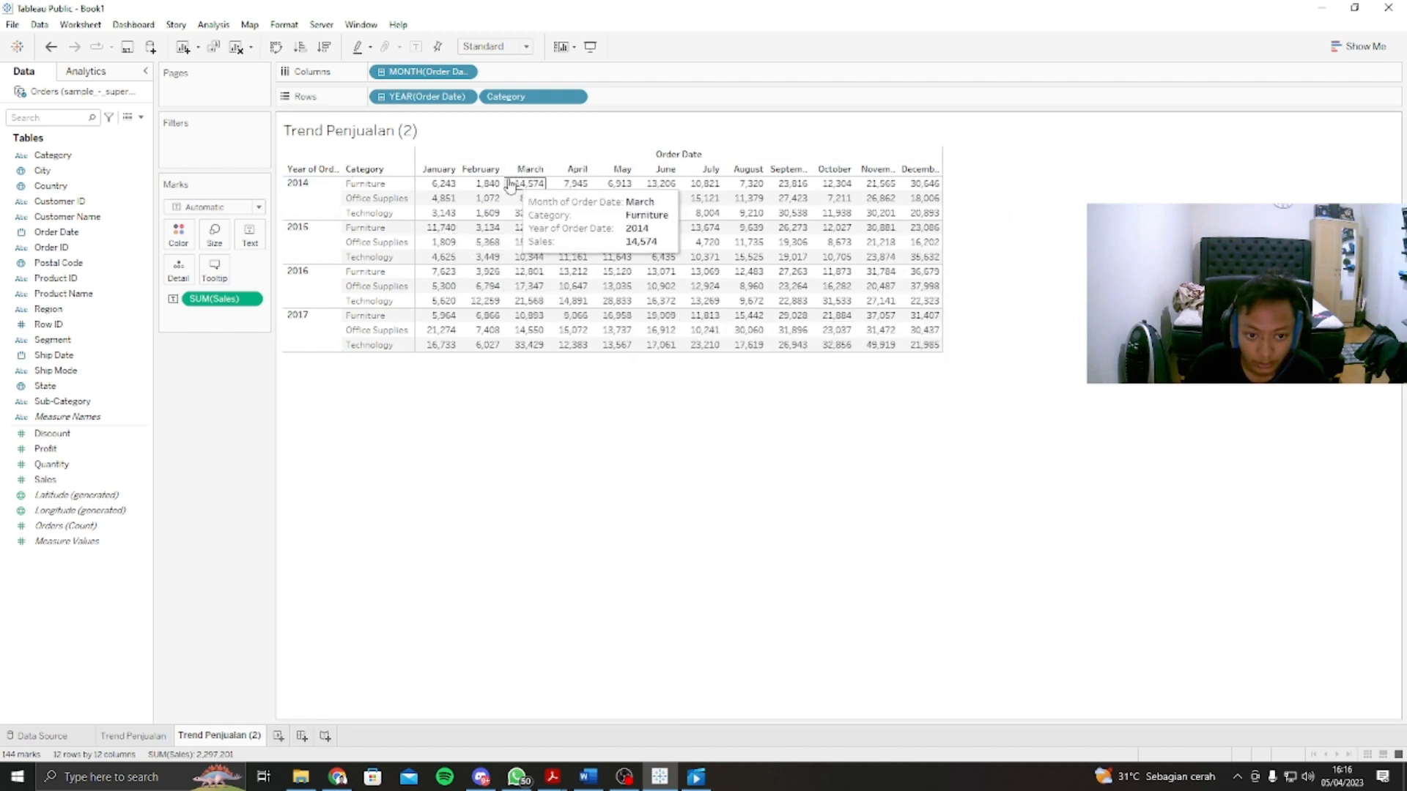
{"action": "mouse_move", "coordinate": [510, 289]}
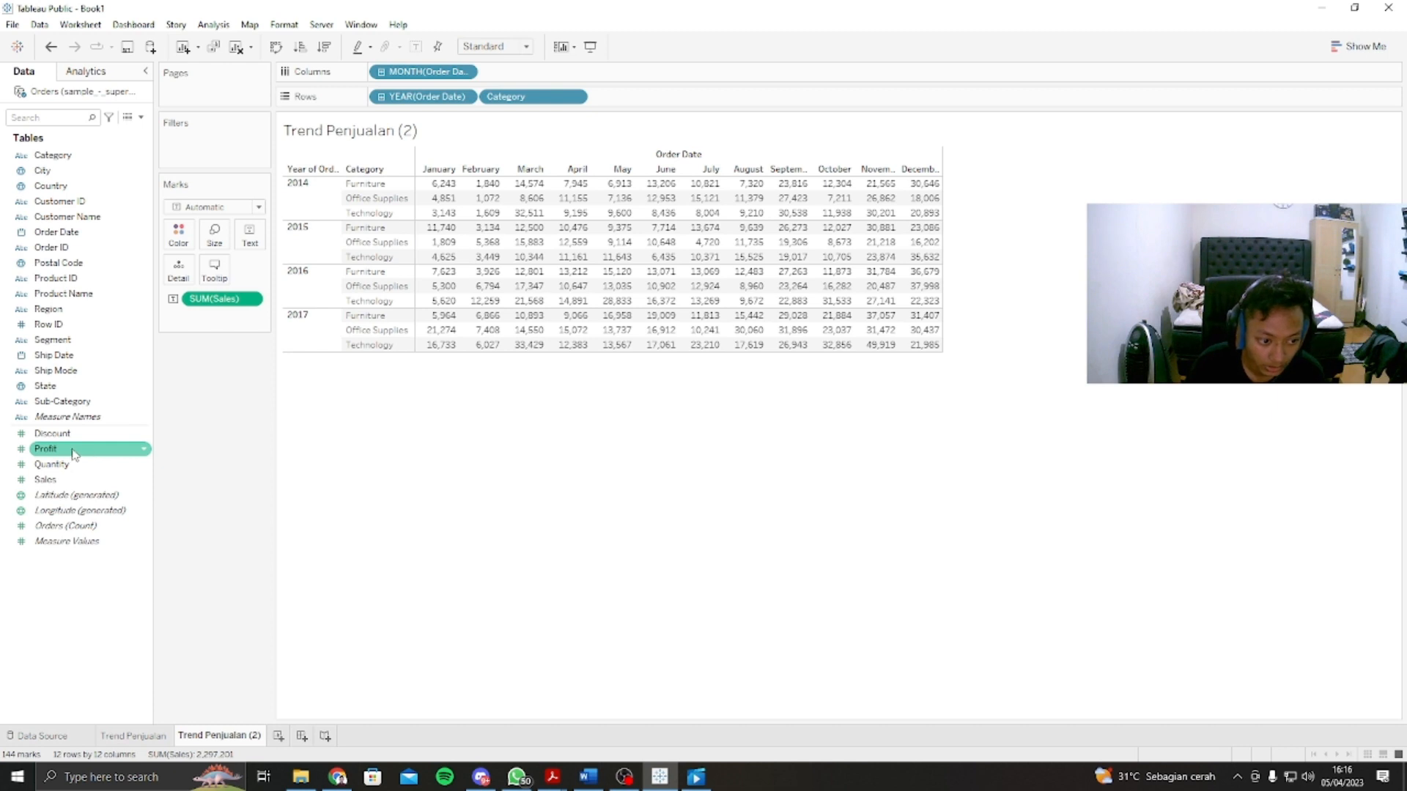
Step: Turn the crosstab into a highlight table coloured by Profit, with Square marks and mark labels shown
{"action": "left_click_drag", "start_coordinate": [60, 452], "coordinate": [180, 236]}
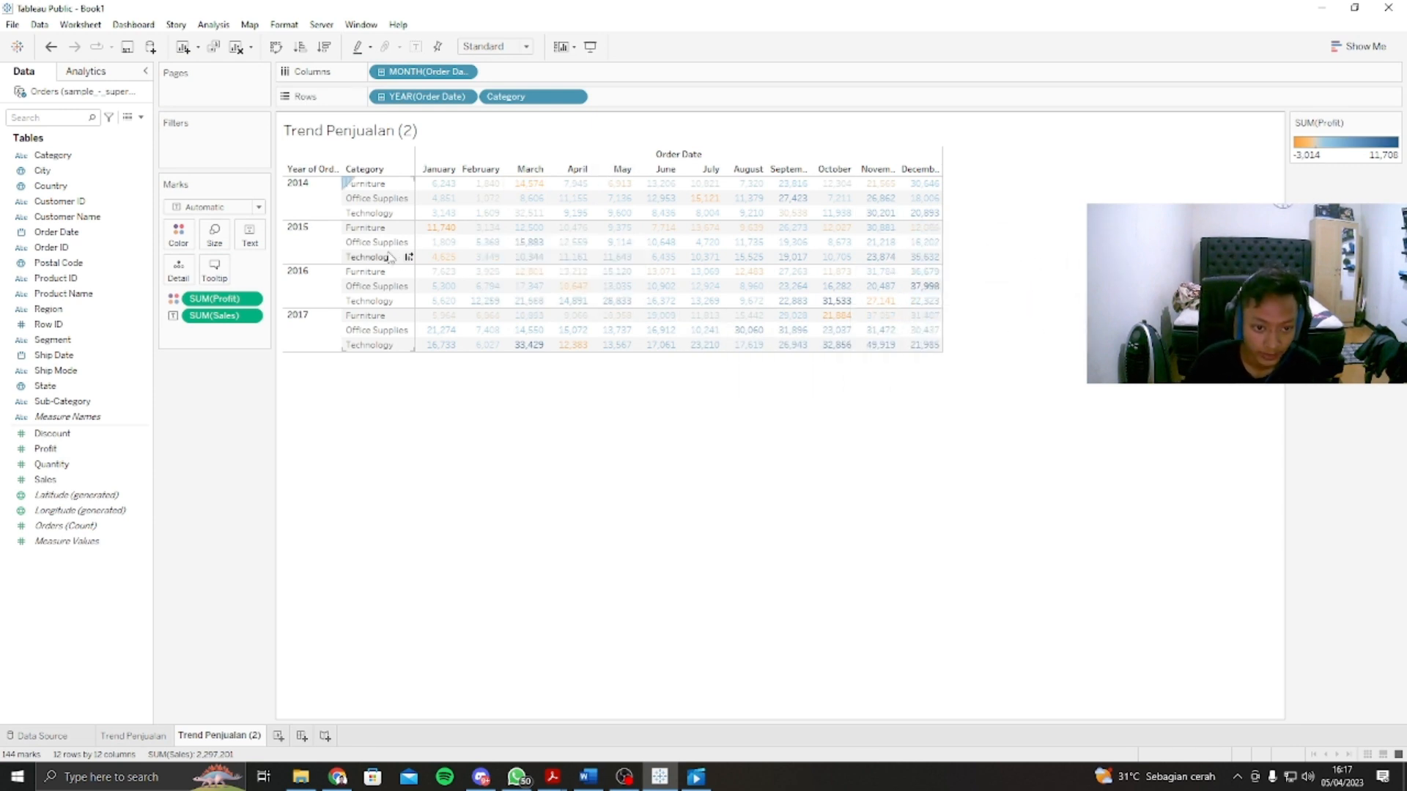
{"action": "left_click", "coordinate": [258, 209]}
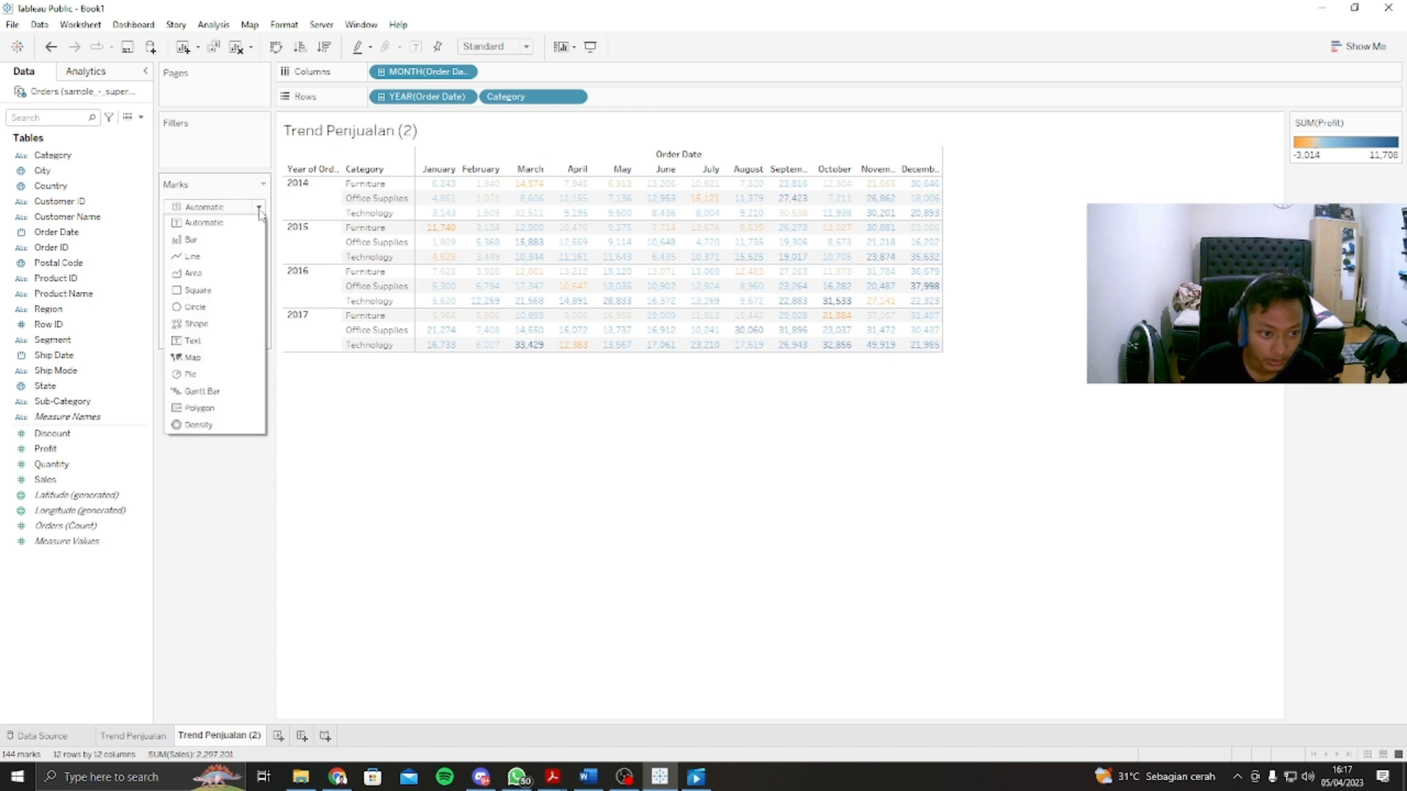
{"action": "left_click", "coordinate": [198, 290]}
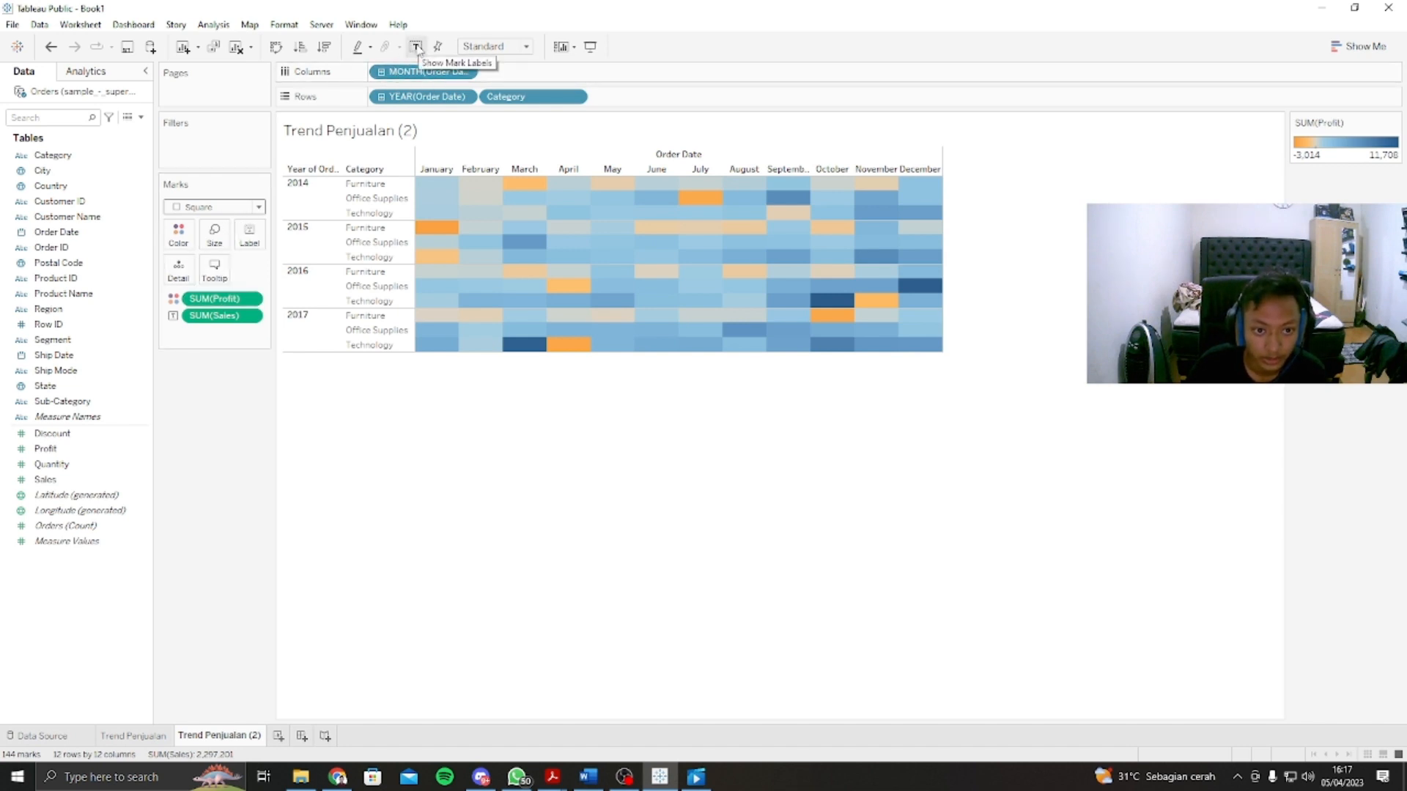
{"action": "left_click", "coordinate": [416, 46]}
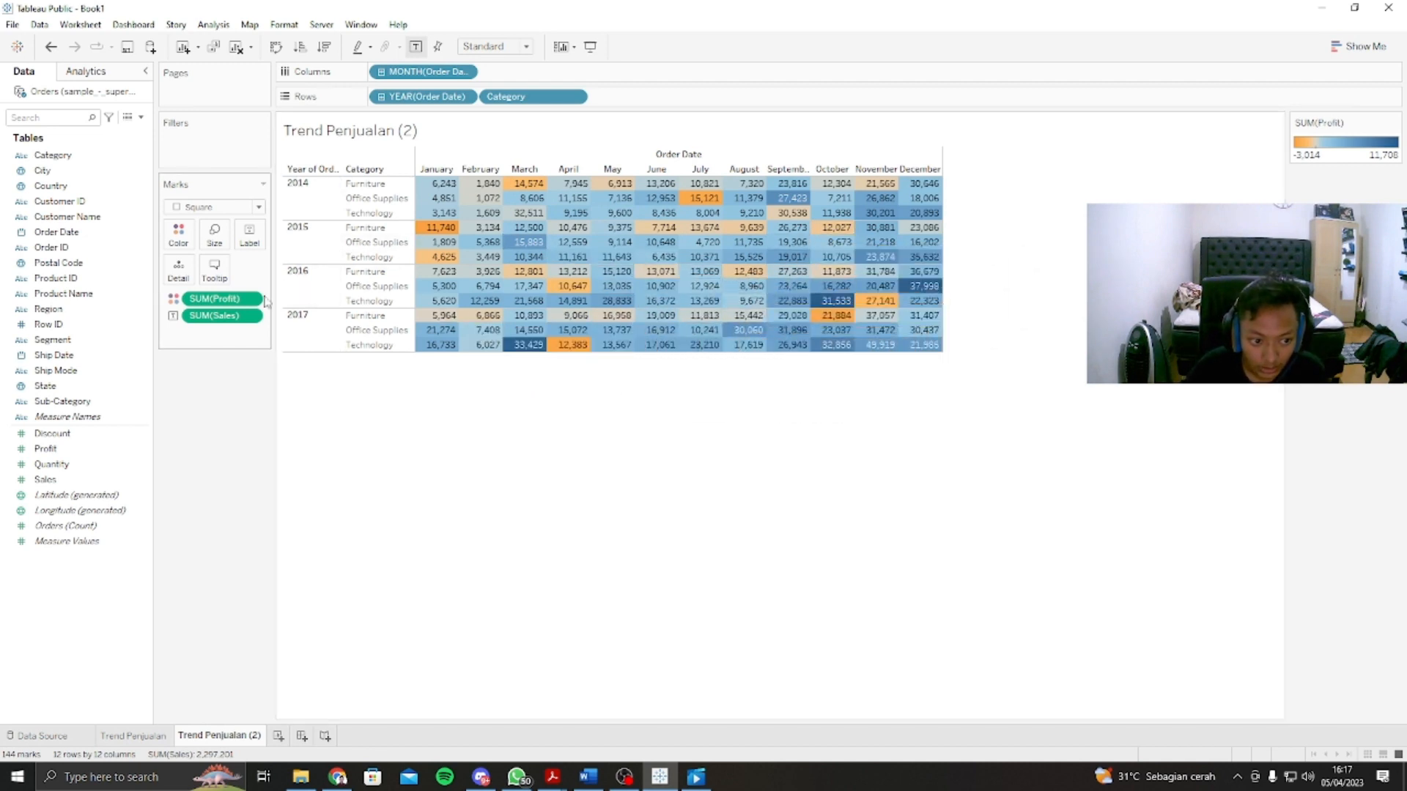
Step: Set the crosstab's Profit colours to a stepped palette with 5 steps
{"action": "left_click", "coordinate": [180, 236]}
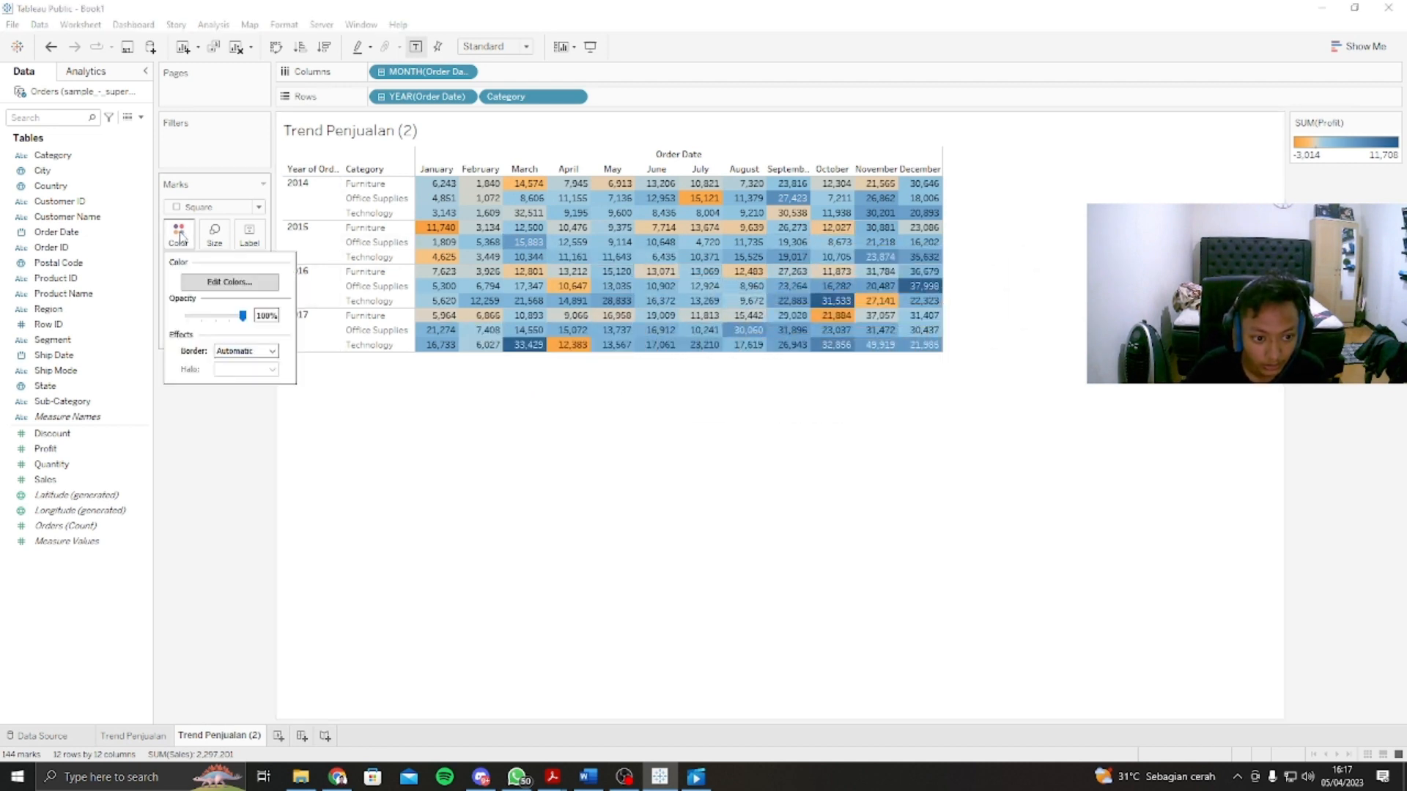
{"action": "left_click", "coordinate": [212, 283]}
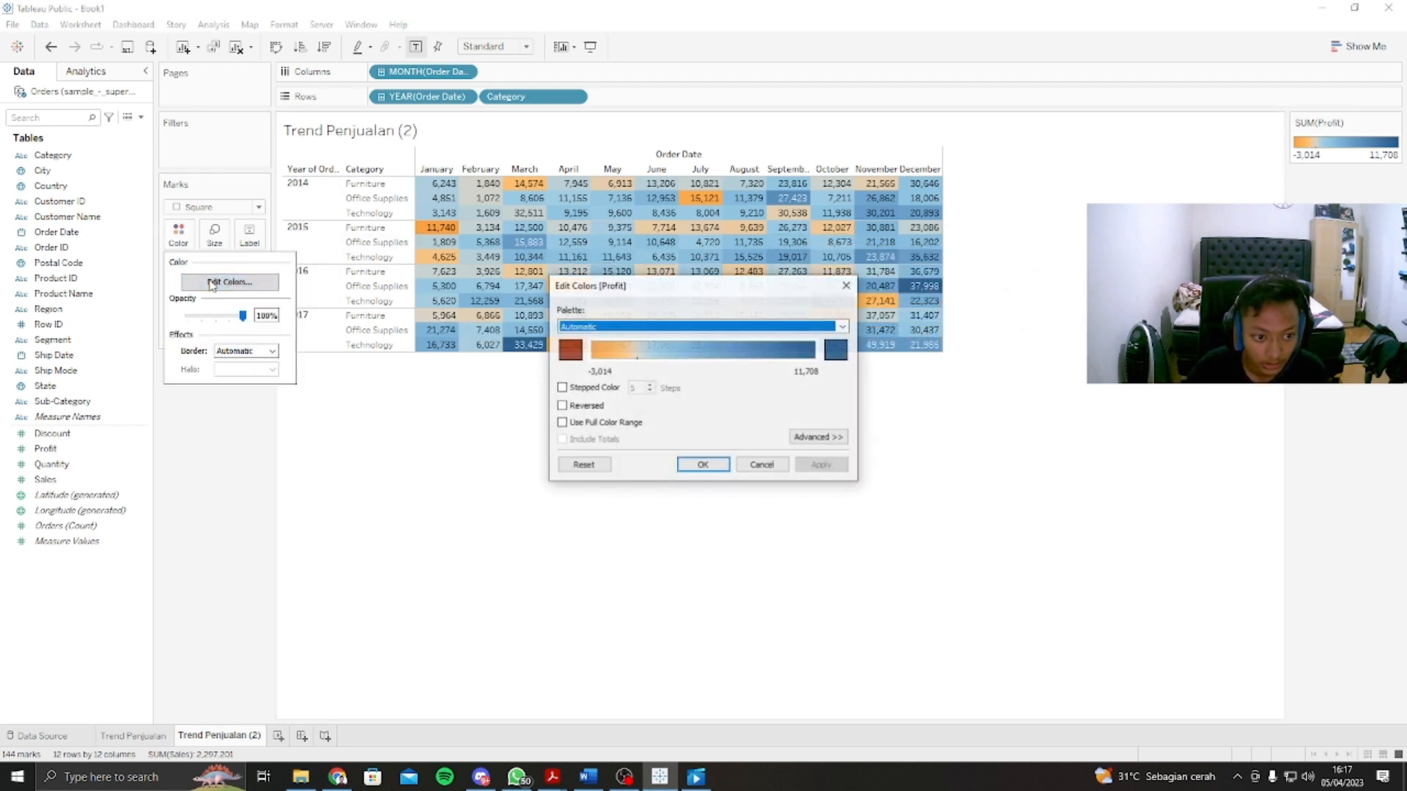
{"action": "left_click", "coordinate": [562, 388]}
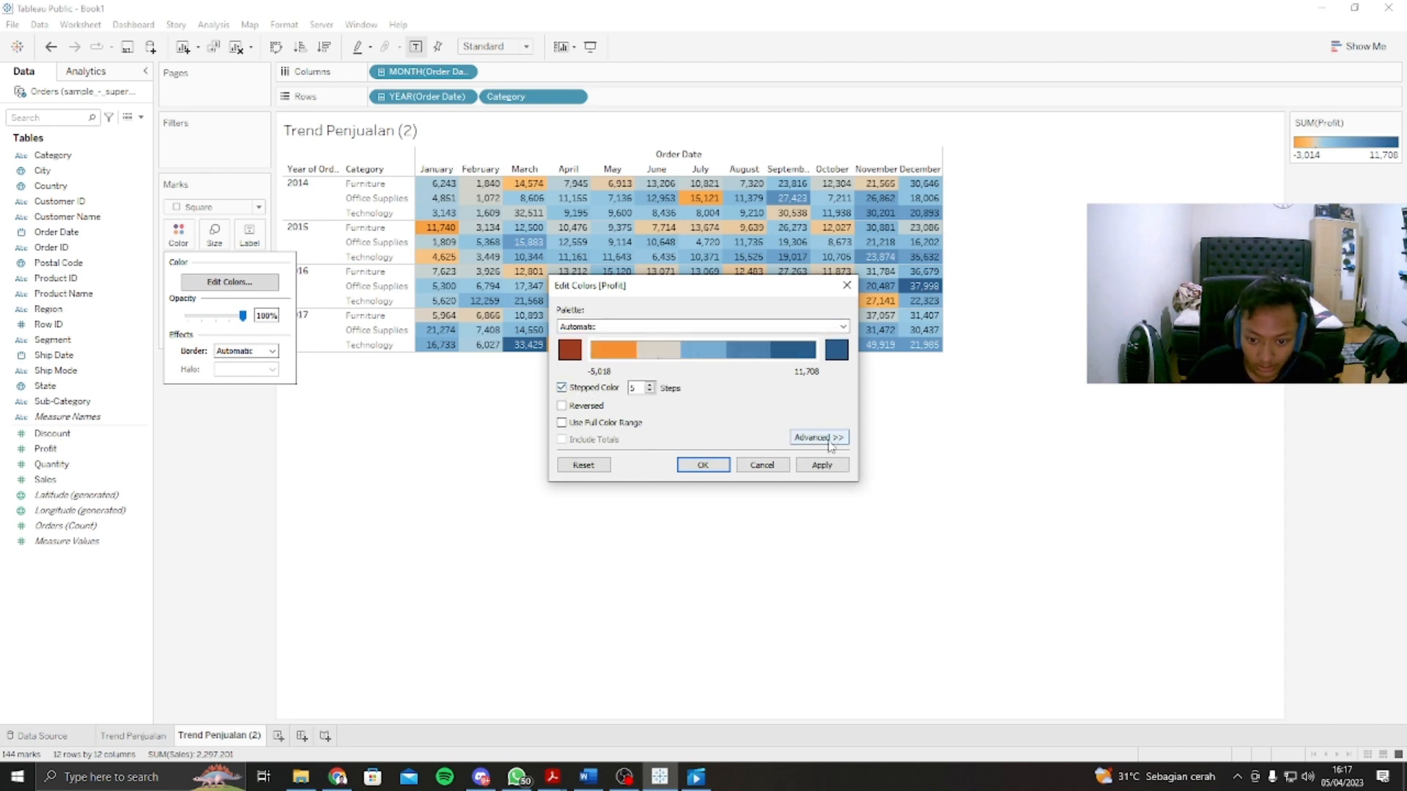
{"action": "left_click", "coordinate": [819, 468]}
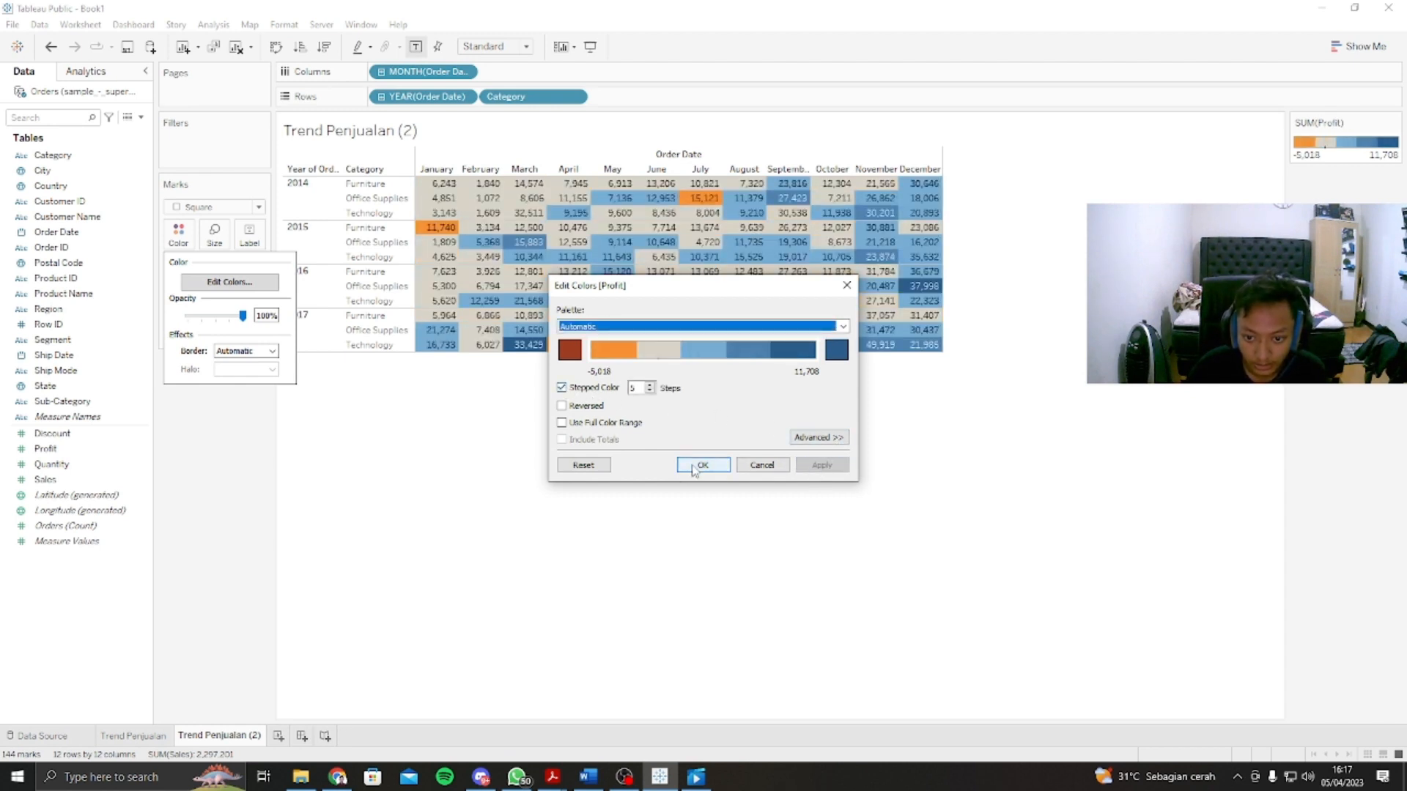
{"action": "left_click", "coordinate": [700, 466]}
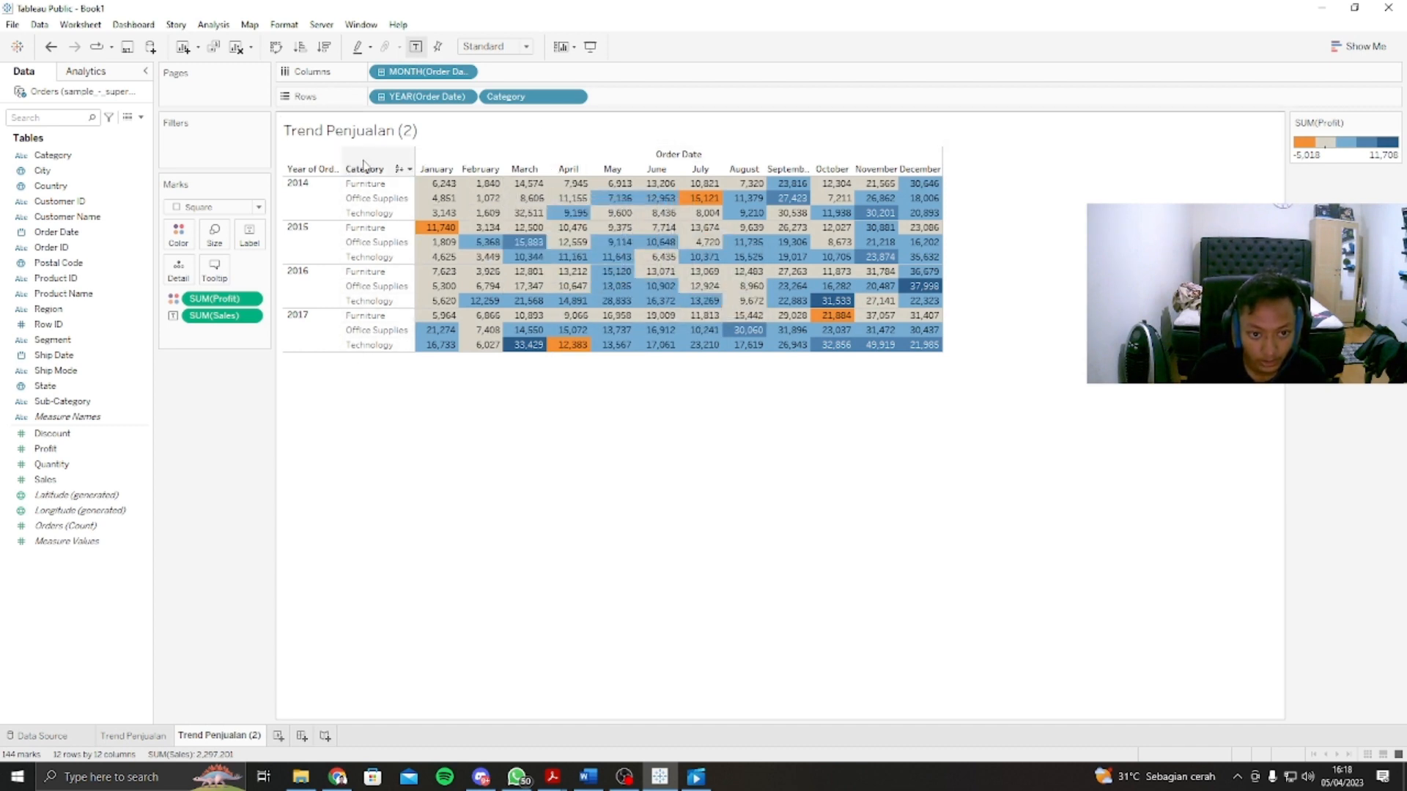
Step: Try Category in the columns and return it to the rows, and swap the rows and columns and swap them back
{"action": "left_click_drag", "start_coordinate": [506, 96], "coordinate": [505, 71]}
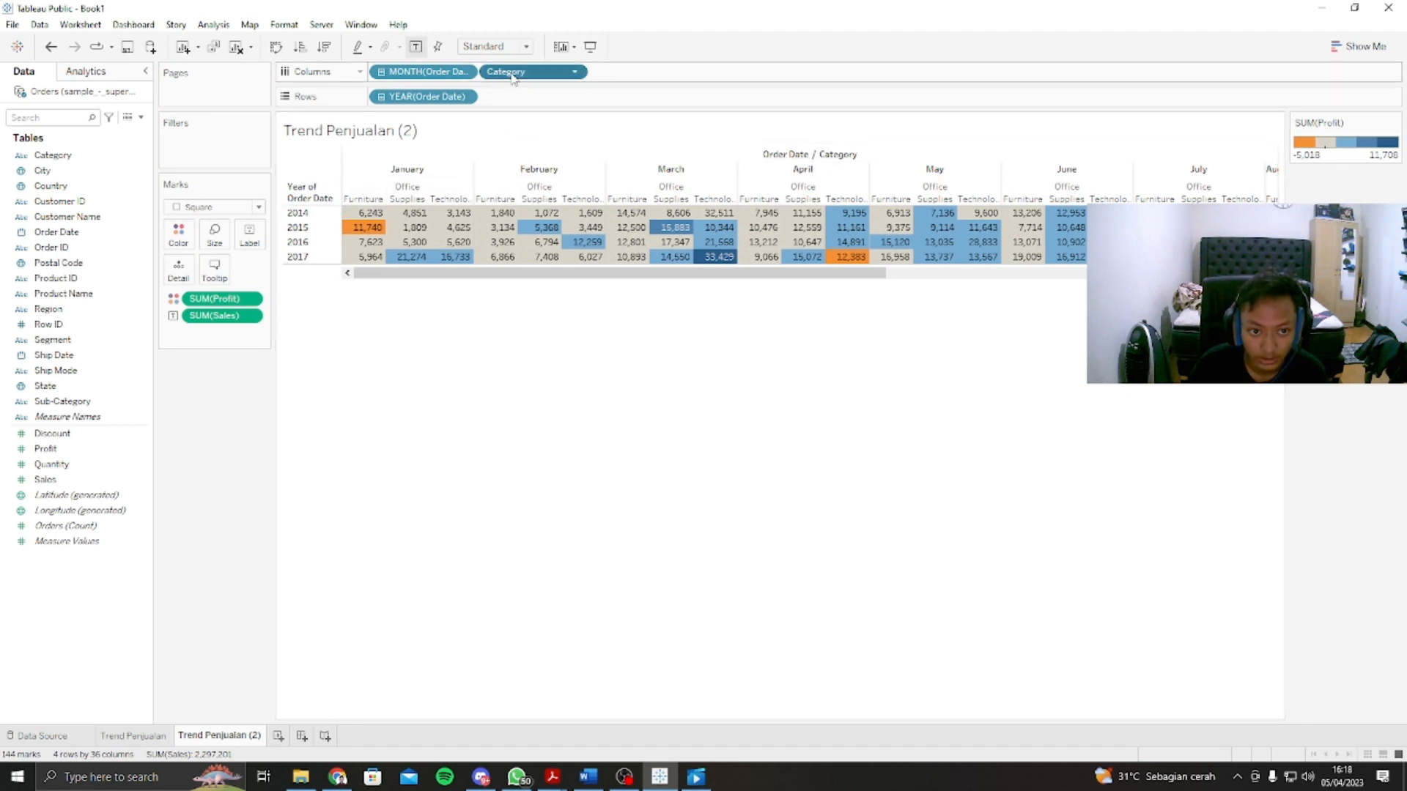
{"action": "left_click_drag", "start_coordinate": [512, 76], "coordinate": [516, 99]}
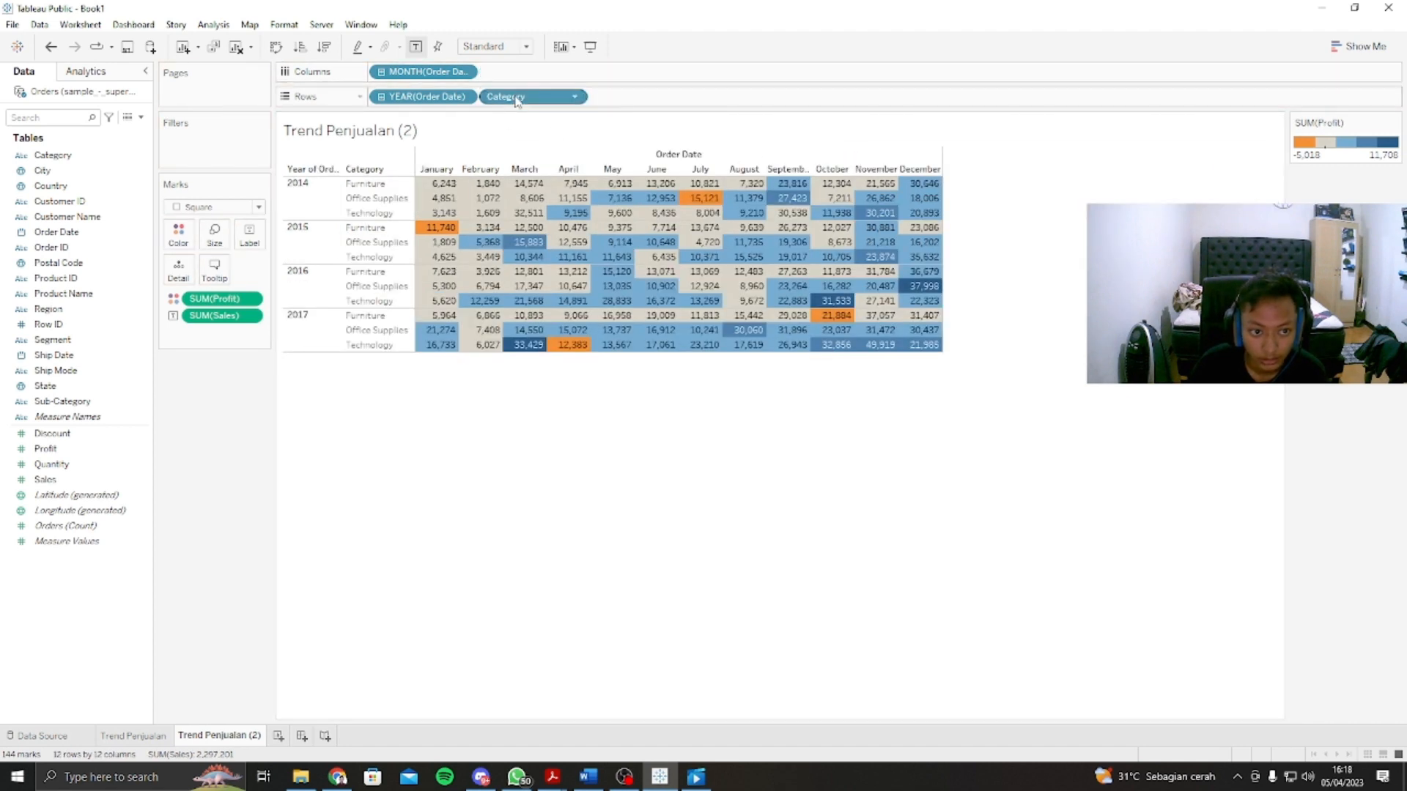
{"action": "left_click", "coordinate": [277, 49]}
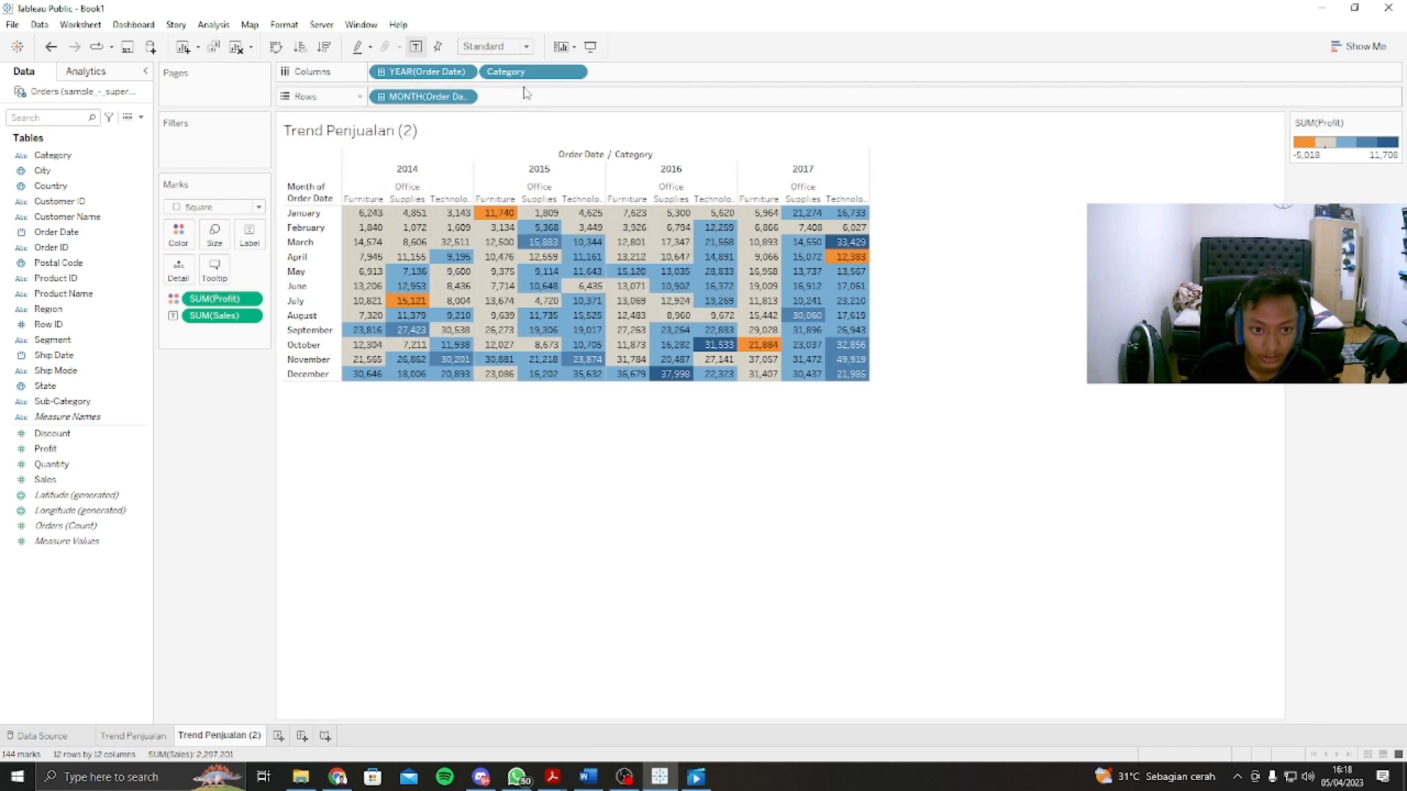
{"action": "left_click", "coordinate": [277, 50]}
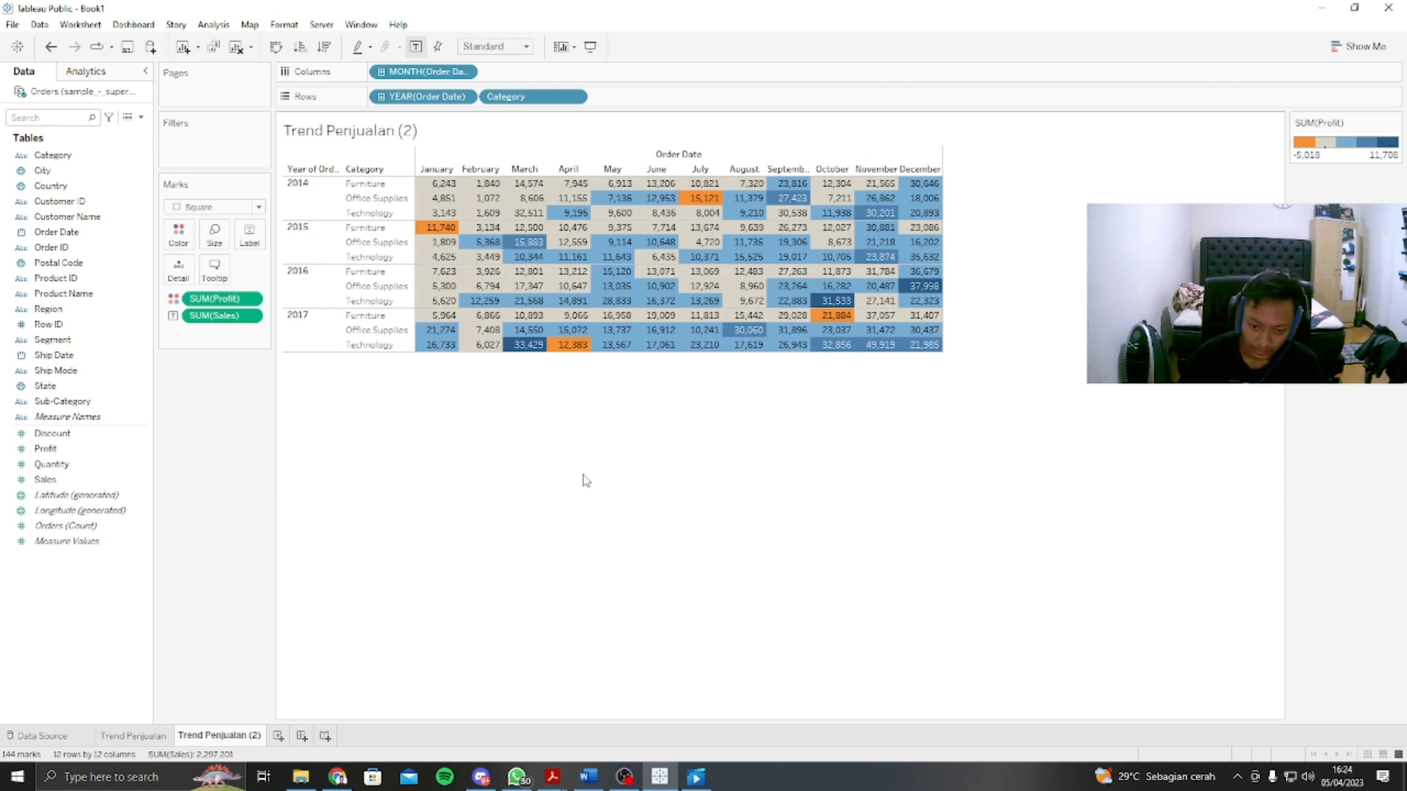
Step: Rename the Trend Penjualan (2) sheet as "Crosstab" and add a new worksheet
{"action": "right_click", "coordinate": [228, 739]}
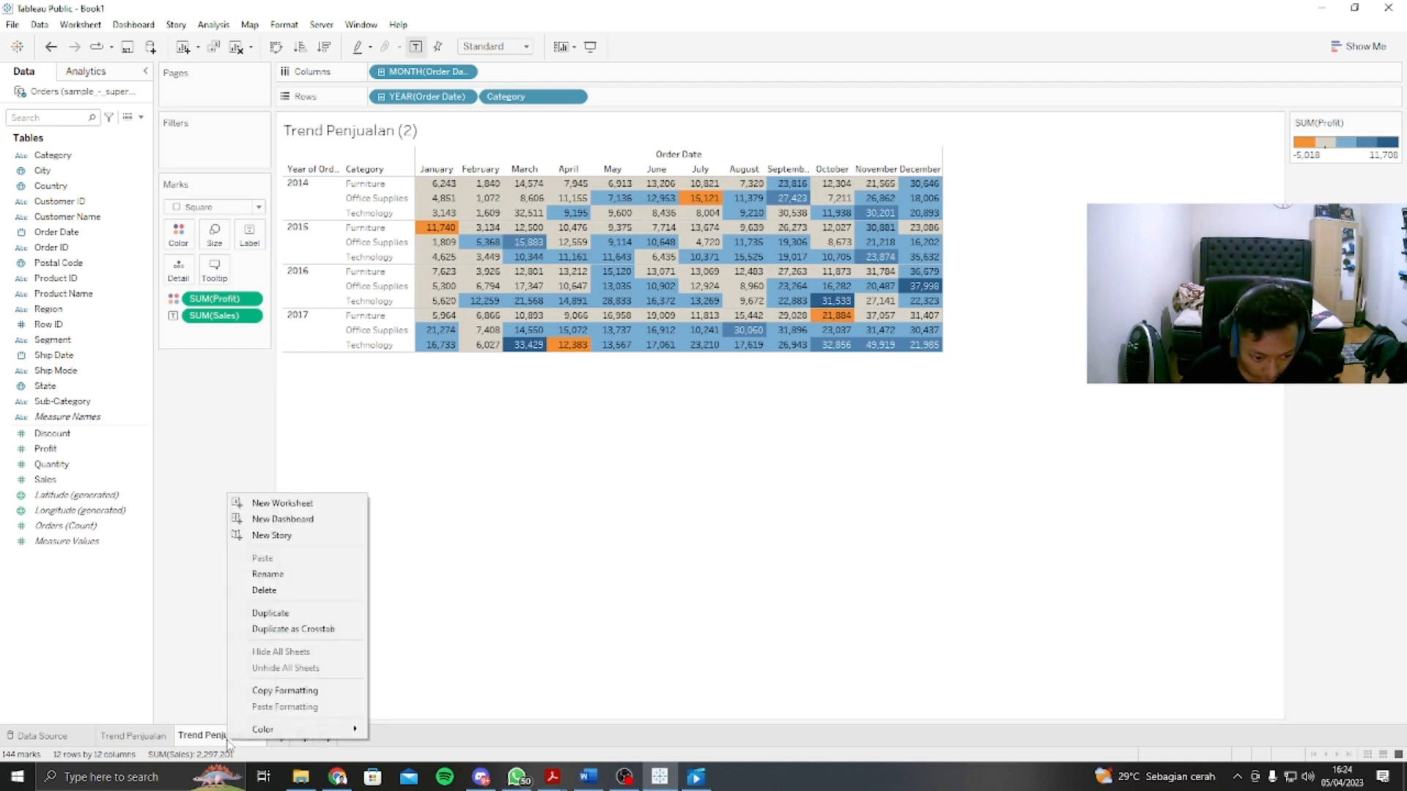
{"action": "left_click", "coordinate": [293, 575]}
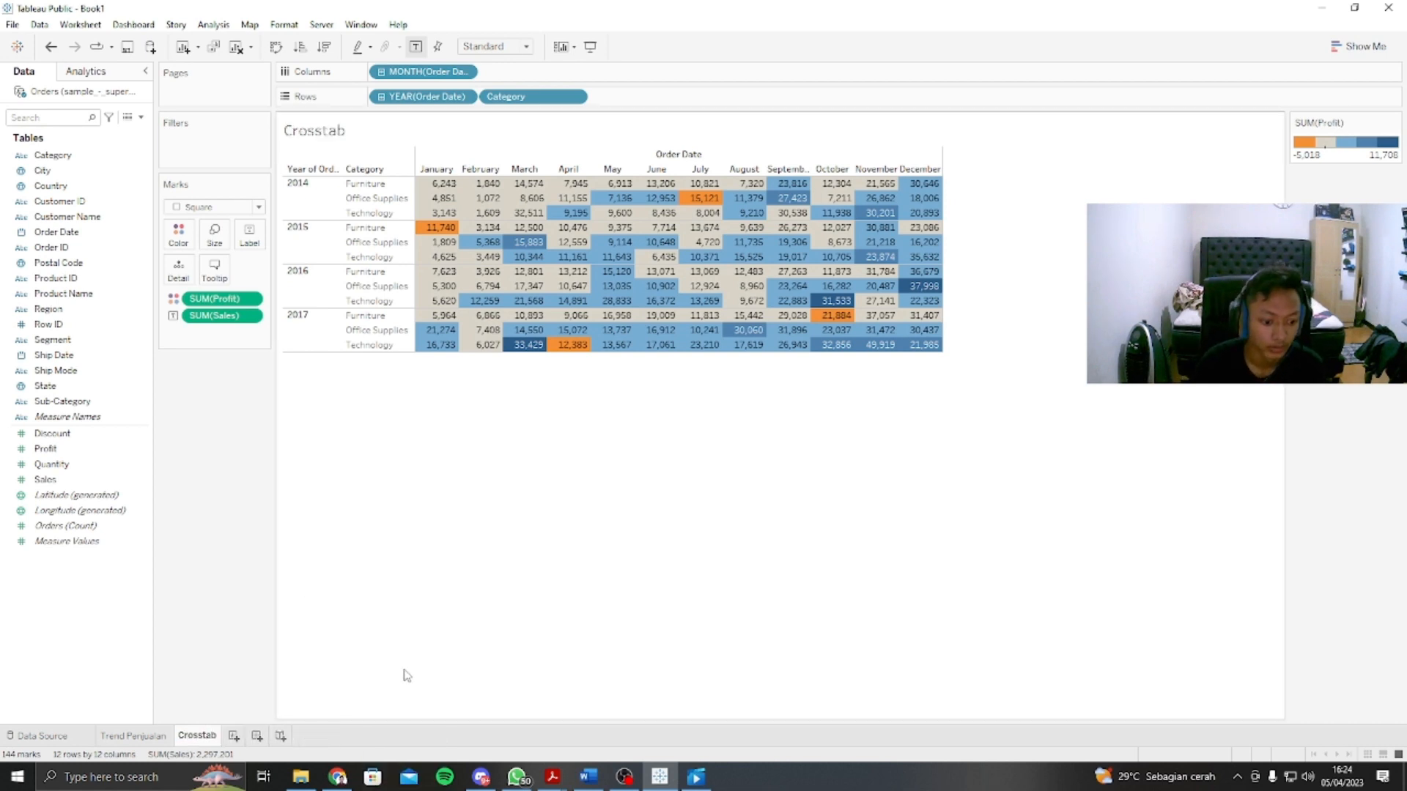
{"action": "left_click", "coordinate": [234, 735]}
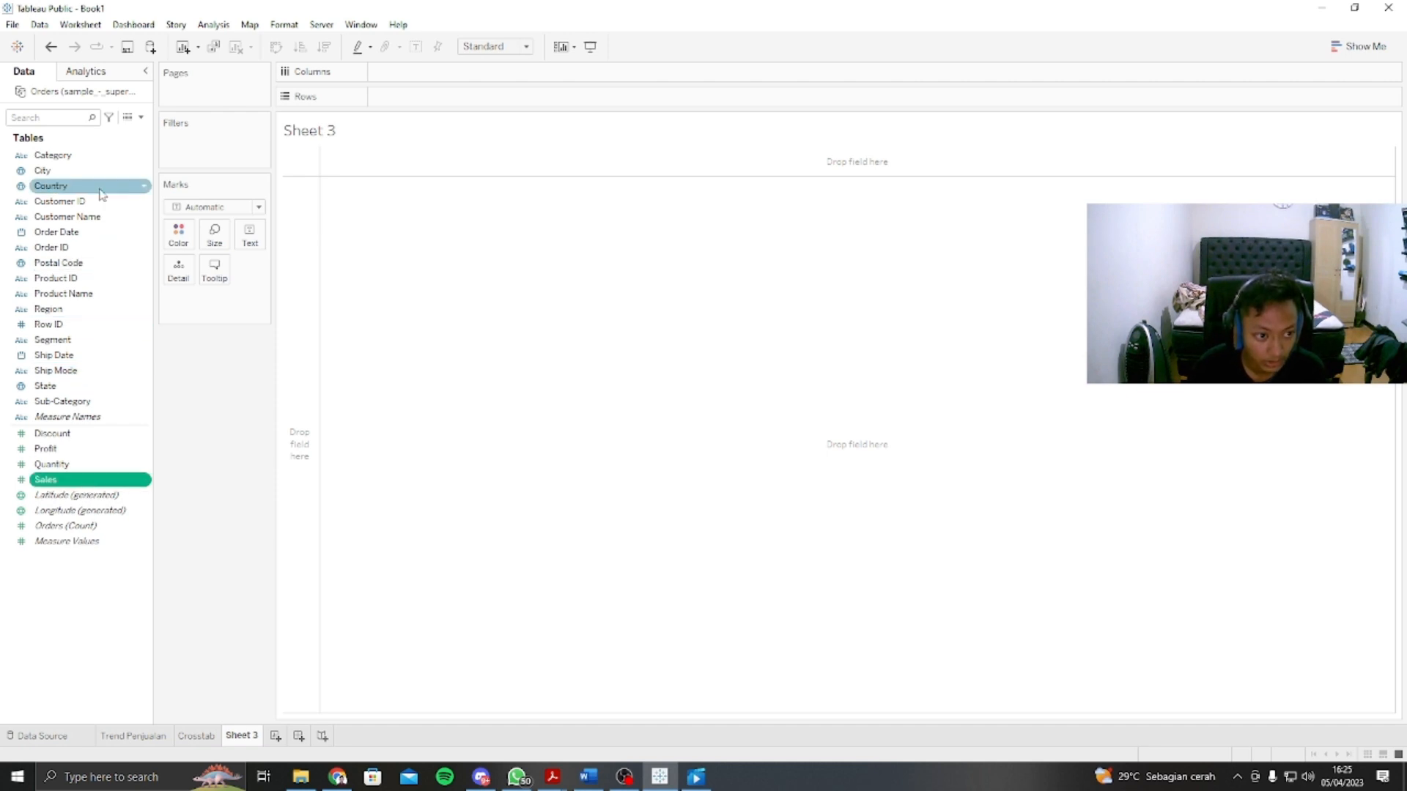
Step: Build the recommended horizontal bar chart of Sales by Category and Sub-Category on Sheet 3
{"action": "left_click", "coordinate": [53, 155], "text": "ctrl"}
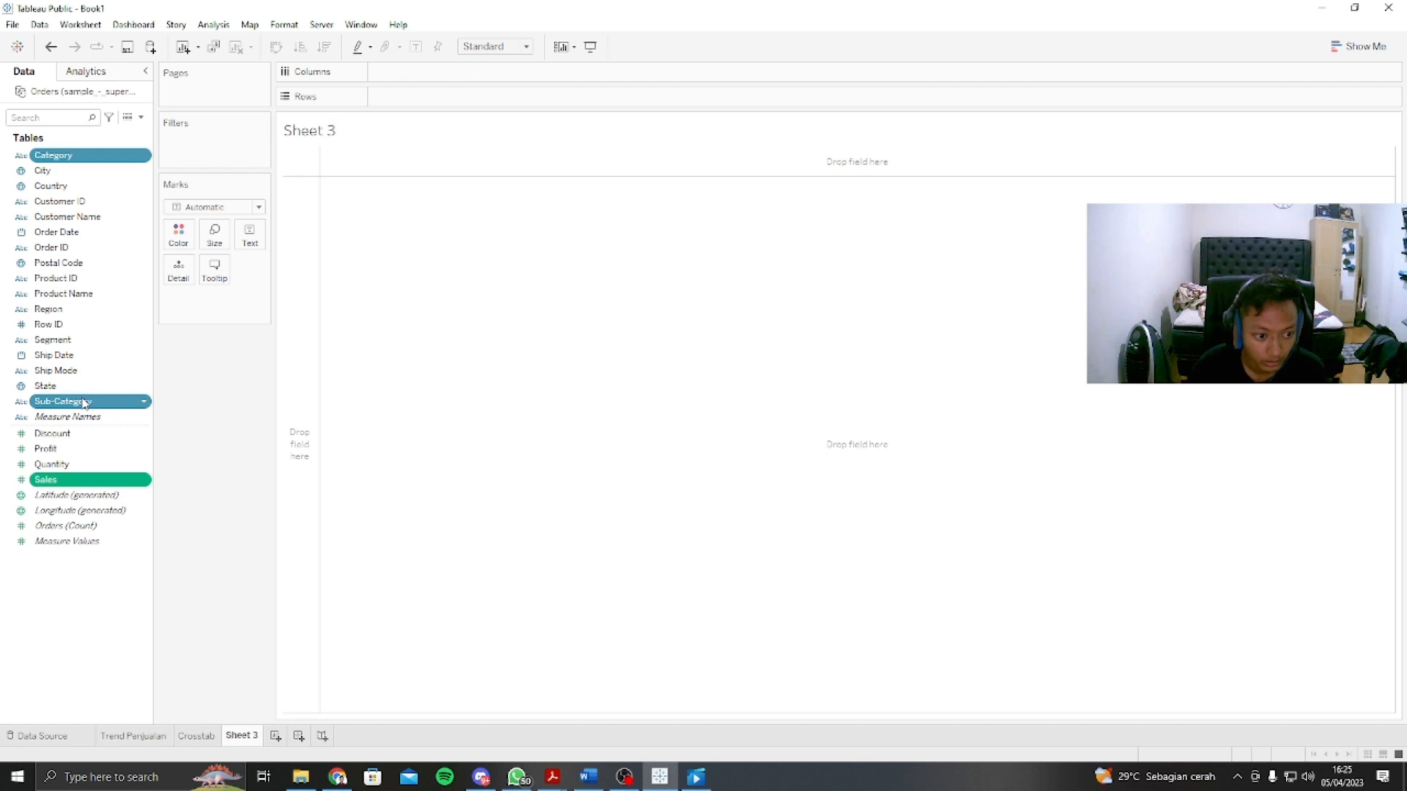
{"action": "left_click", "coordinate": [1356, 55]}
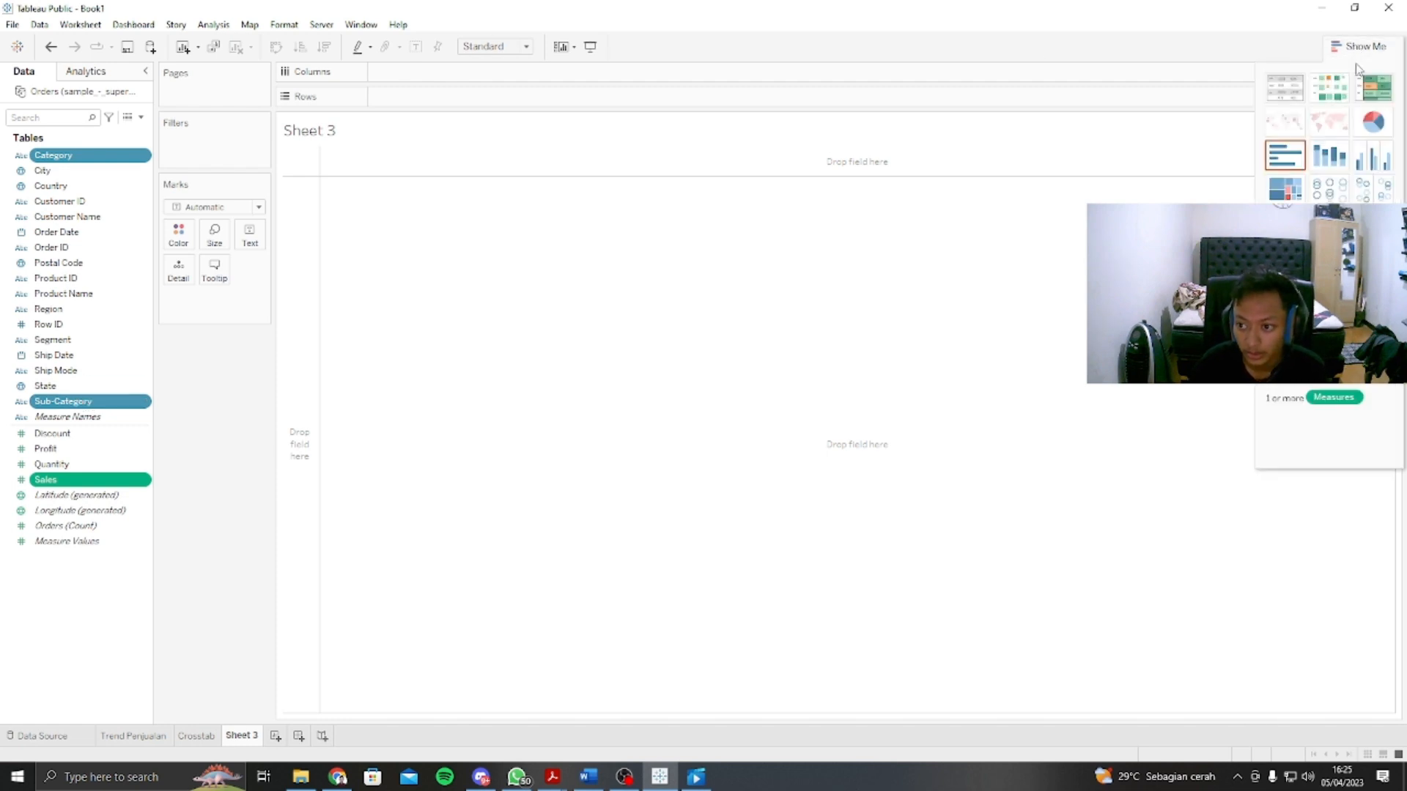
{"action": "left_click", "coordinate": [1285, 156]}
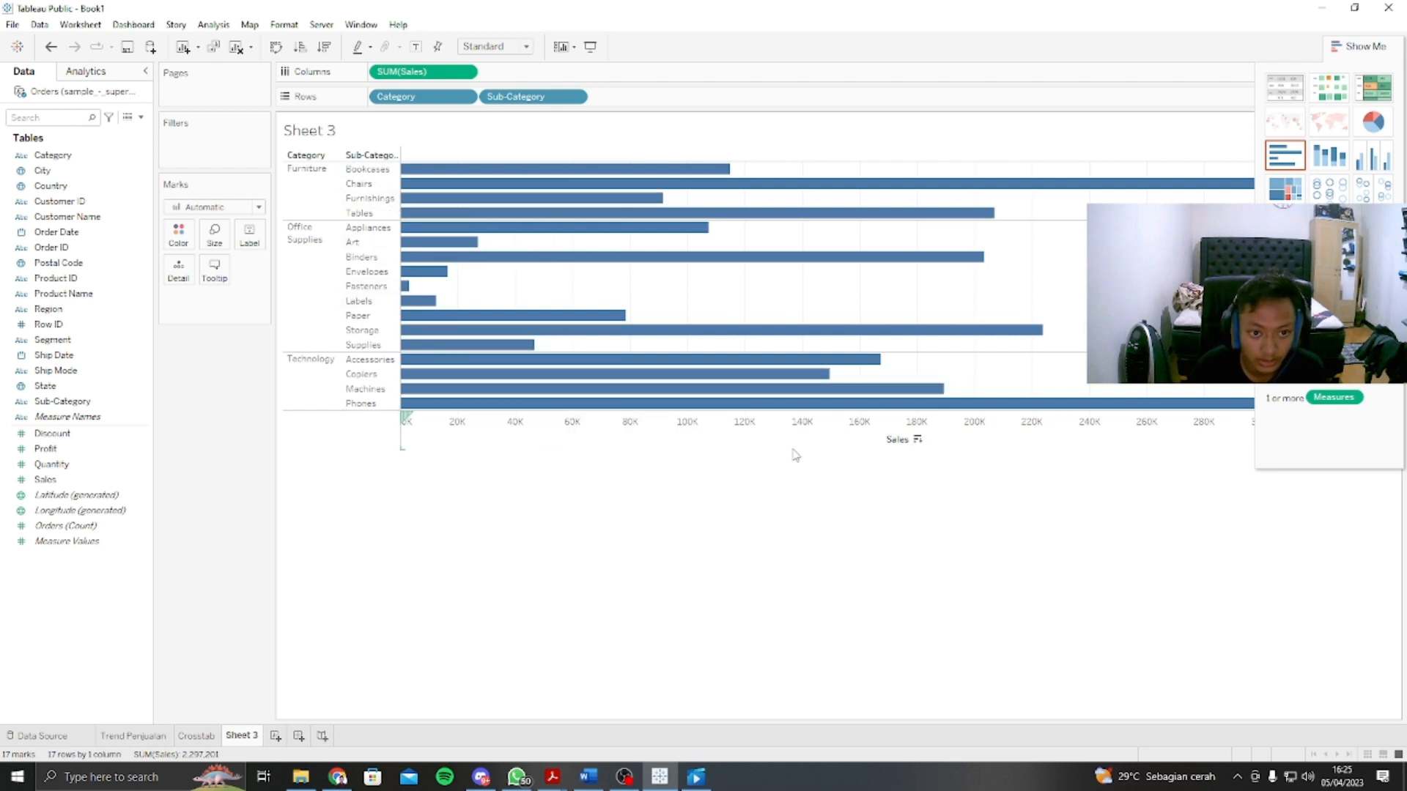
Step: Create a hierarchy with Sub-Category under Category, keeping the suggested name
{"action": "mouse_move", "coordinate": [468, 202]}
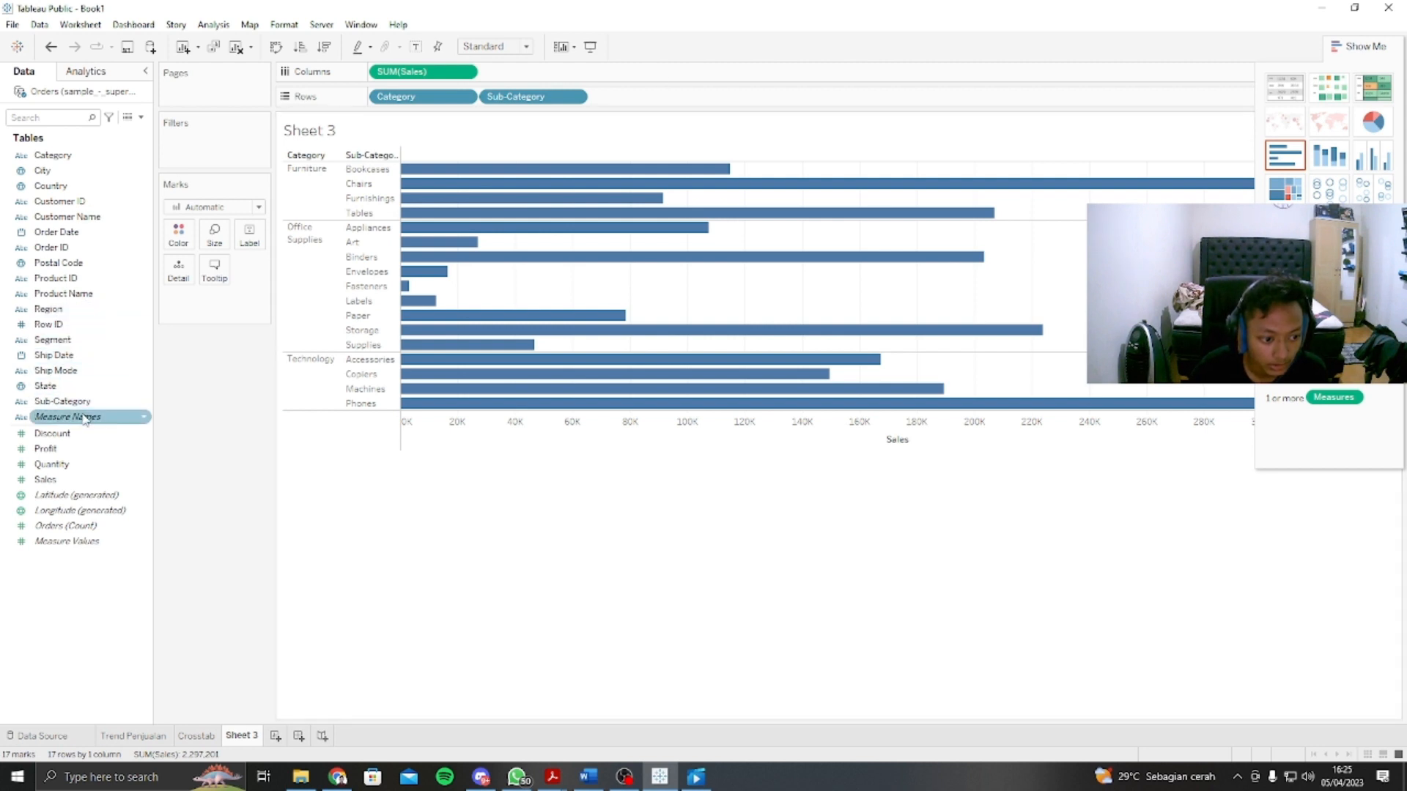
{"action": "left_click_drag", "start_coordinate": [84, 402], "coordinate": [66, 157]}
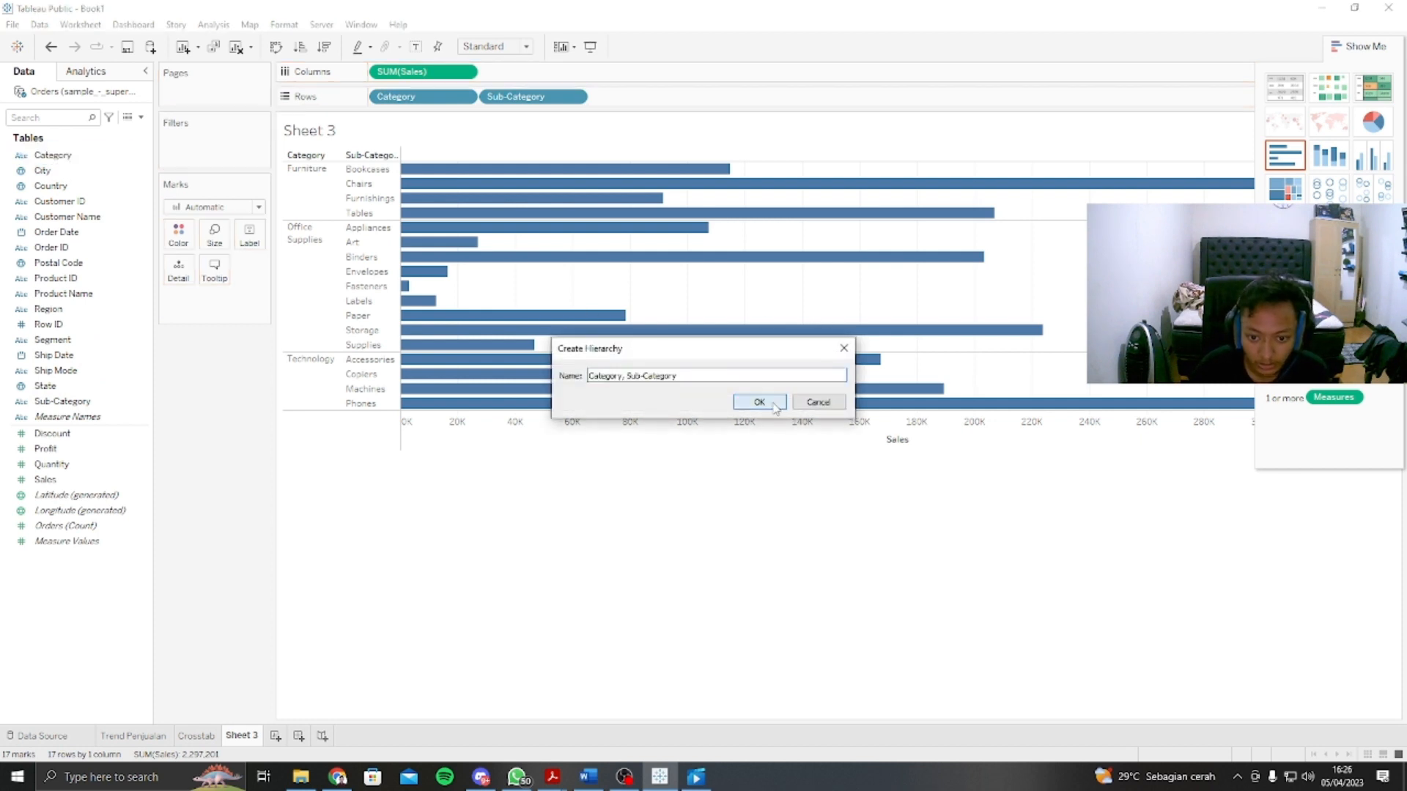
{"action": "left_click", "coordinate": [773, 406]}
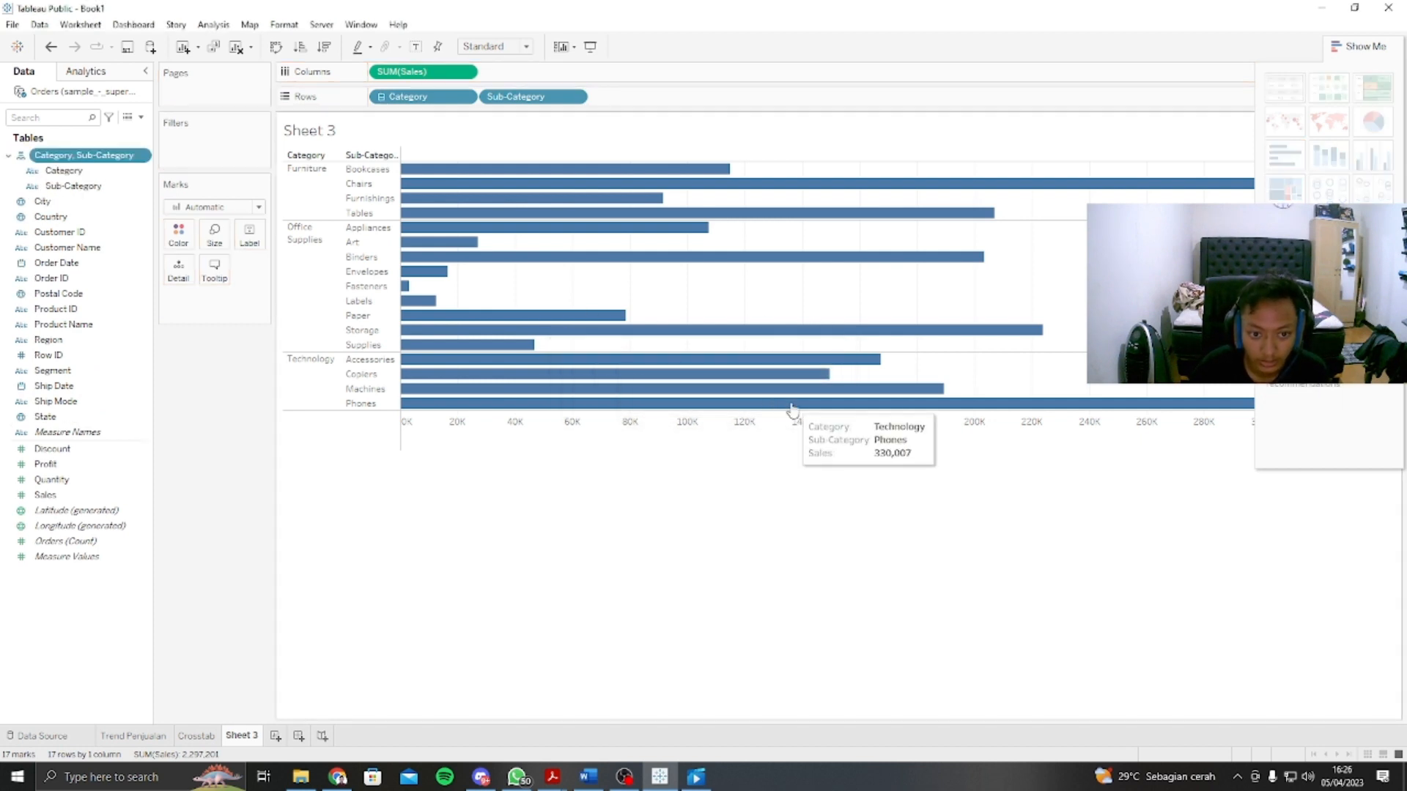
Step: Collapse the bar chart to Category level, sort it by Sales in descending order, and expand it to Sub-Category again
{"action": "left_click", "coordinate": [381, 97]}
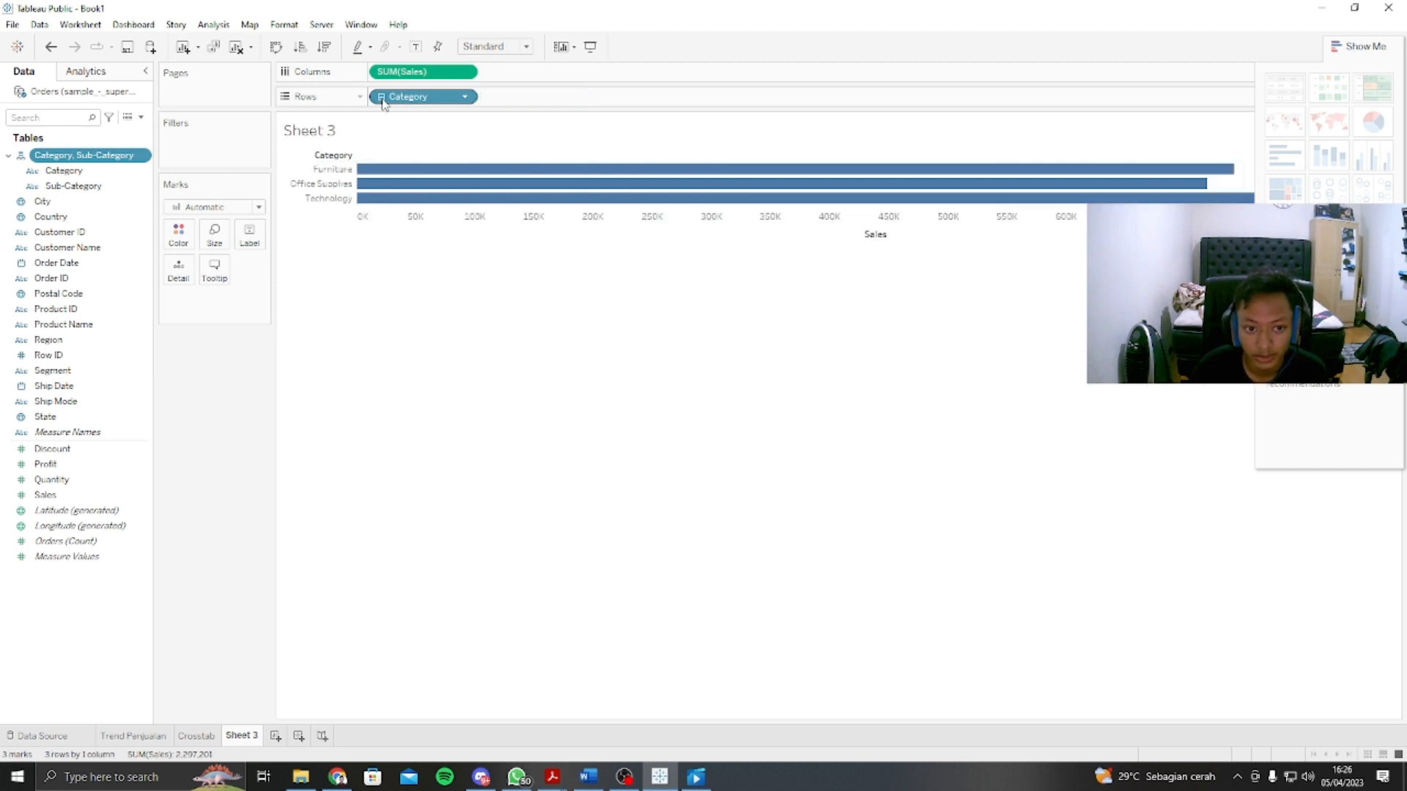
{"action": "left_click", "coordinate": [1367, 44]}
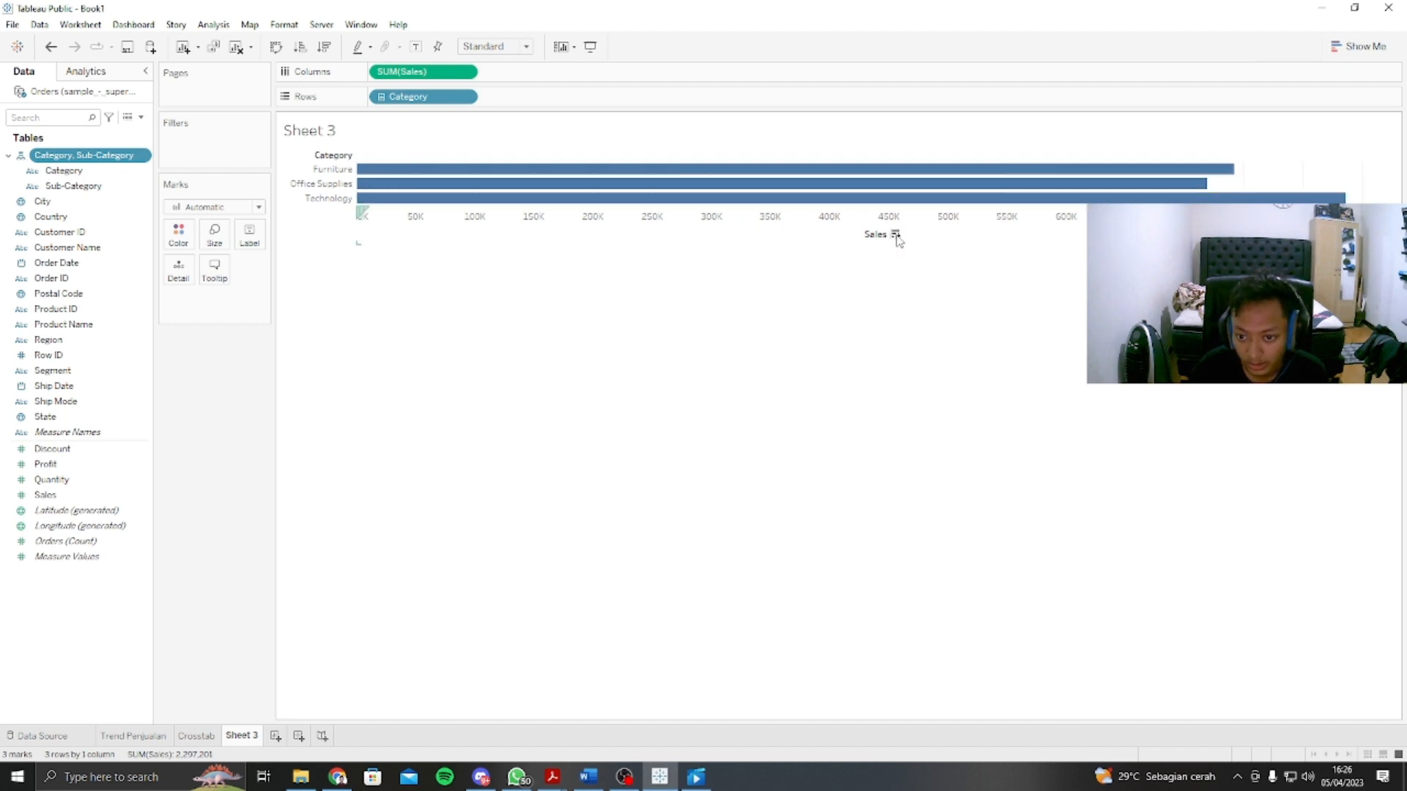
{"action": "left_click", "coordinate": [895, 235]}
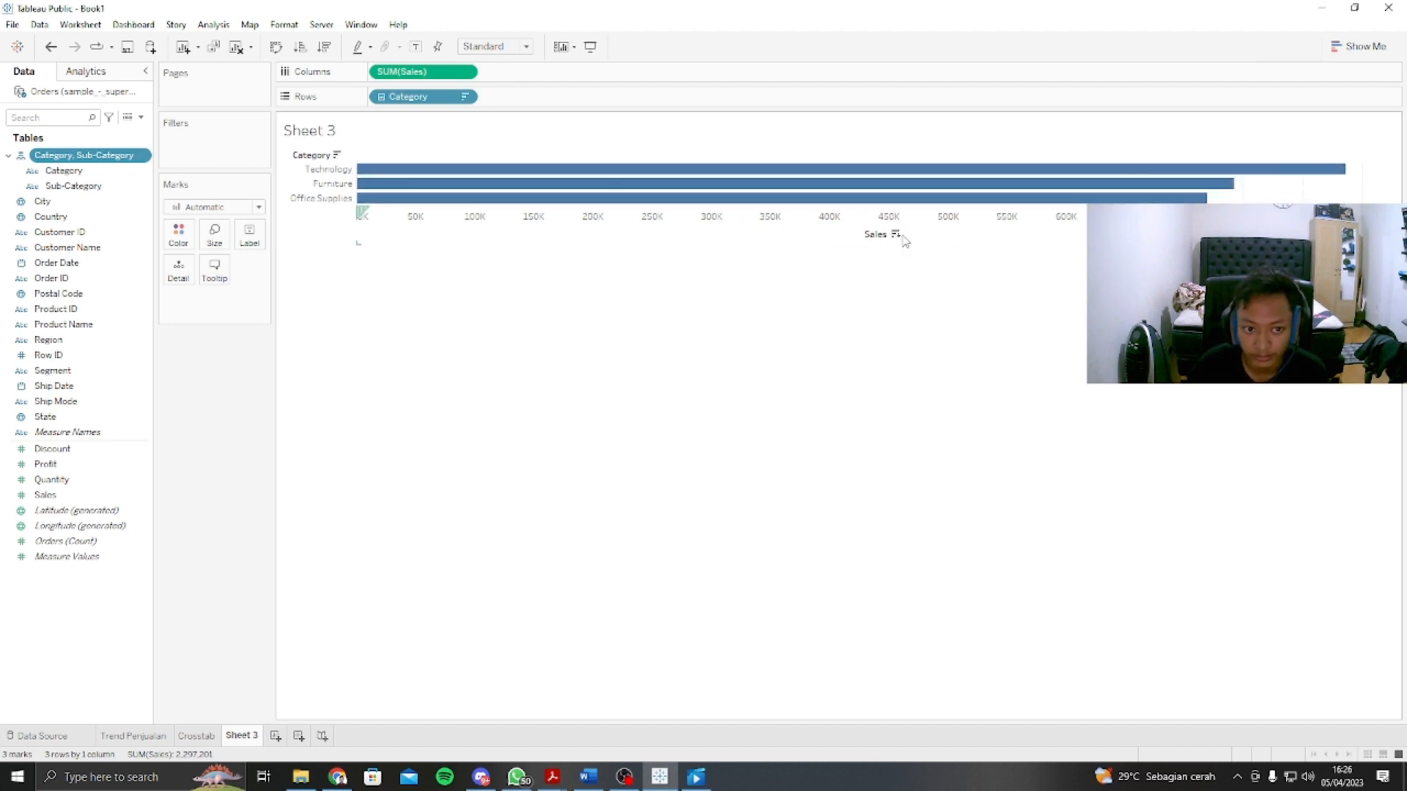
{"action": "left_click", "coordinate": [381, 97]}
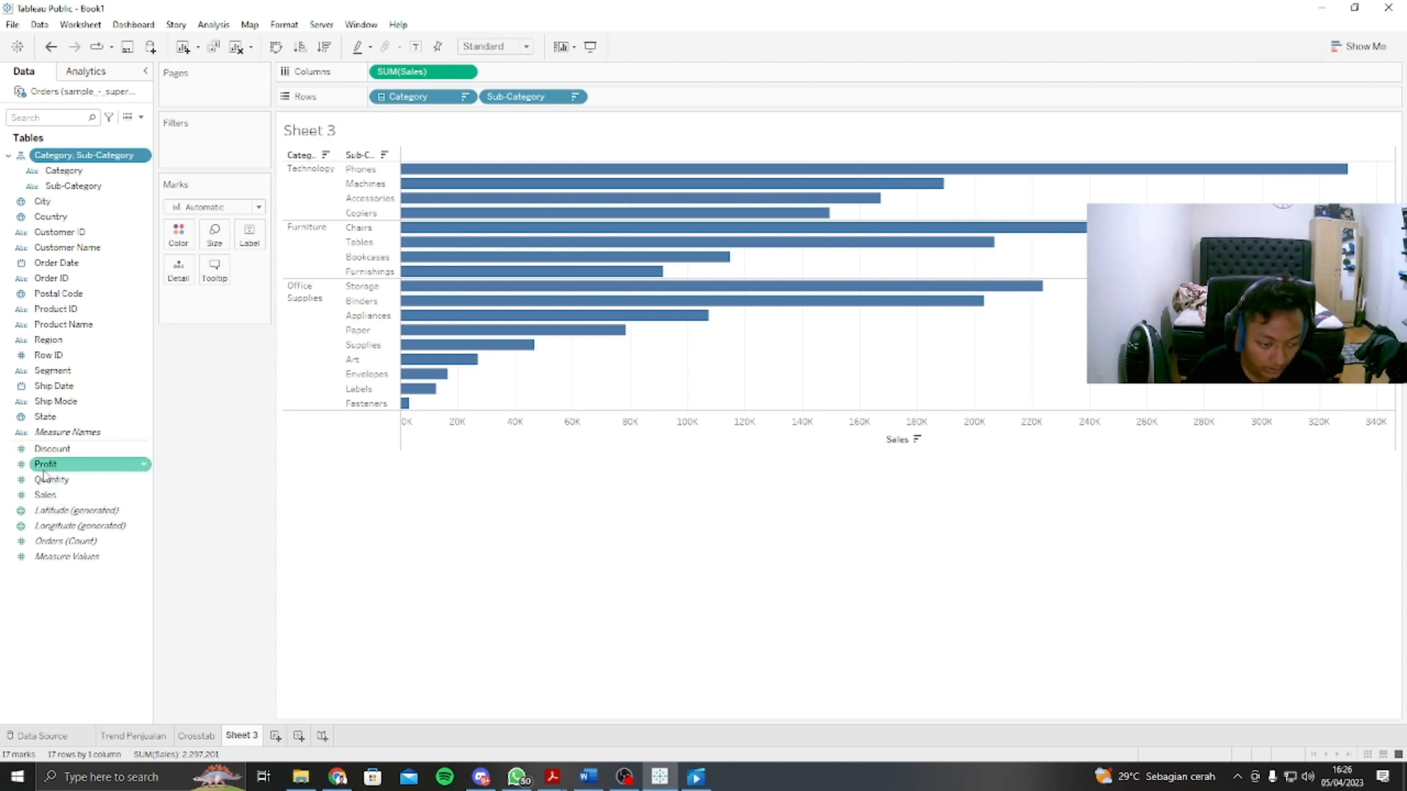
Step: Colour the Category and Sub-Category sales bars by Profit, using a stepped colour palette with 5 steps
{"action": "left_click_drag", "start_coordinate": [64, 467], "coordinate": [178, 235]}
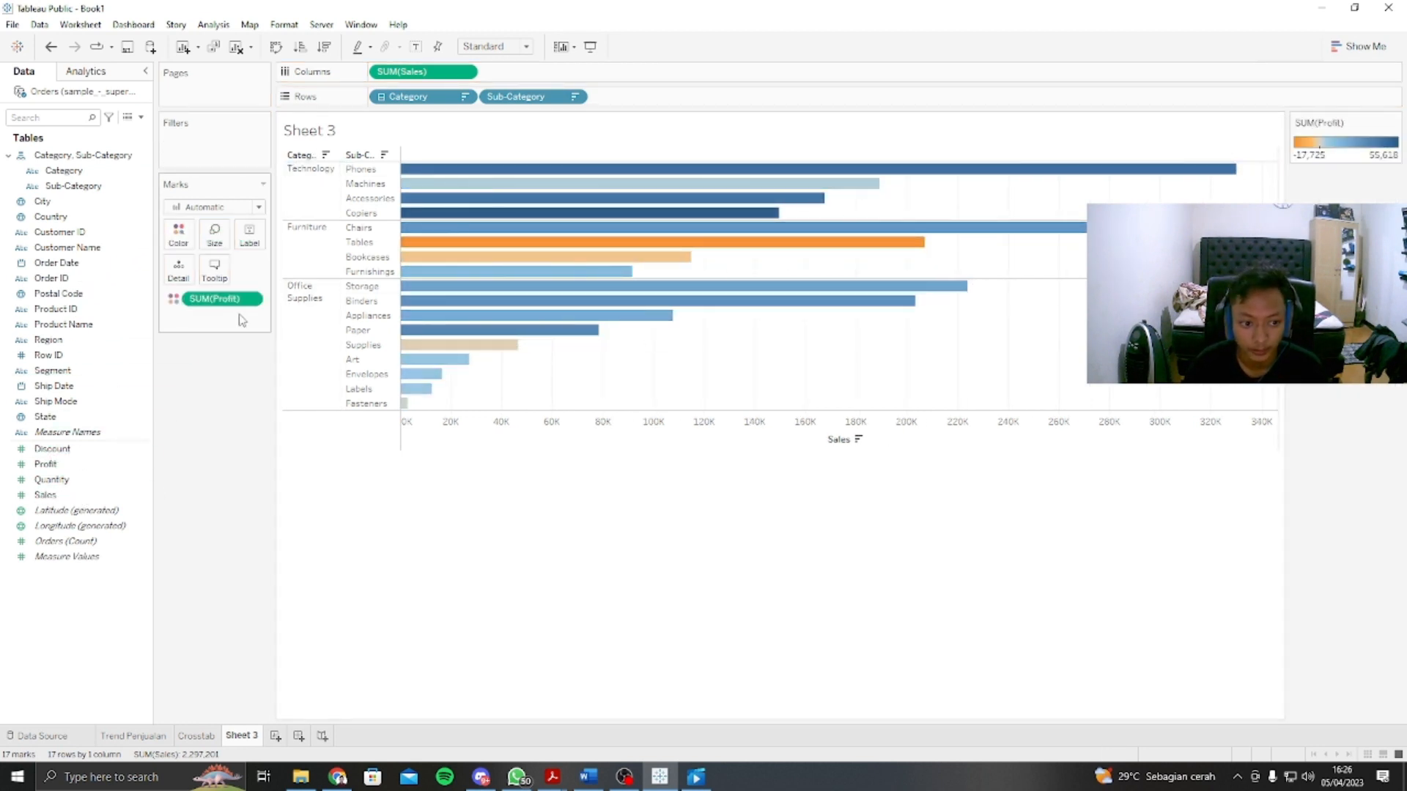
{"action": "left_click", "coordinate": [192, 234]}
{"action": "left_click", "coordinate": [205, 283]}
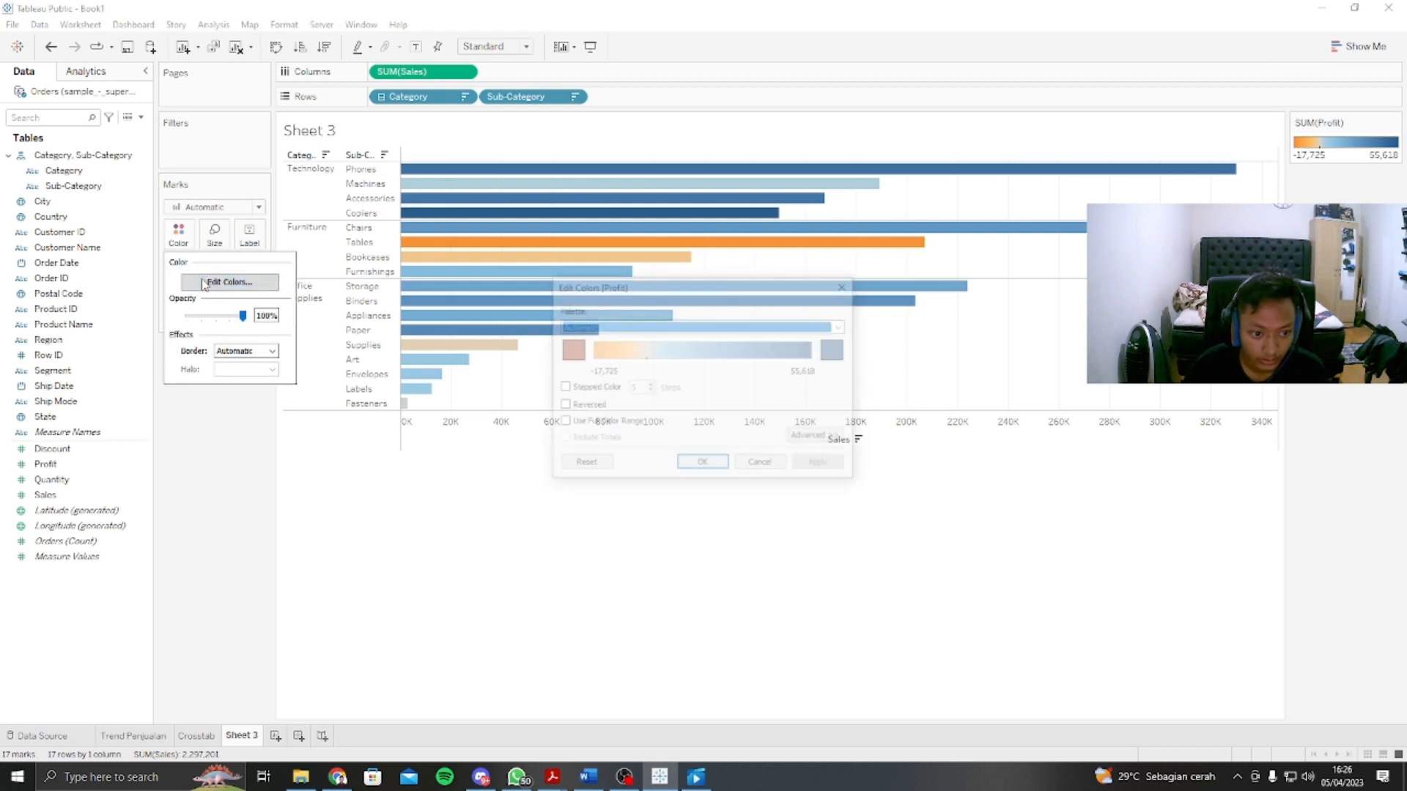
{"action": "left_click", "coordinate": [574, 388]}
{"action": "left_click", "coordinate": [821, 464]}
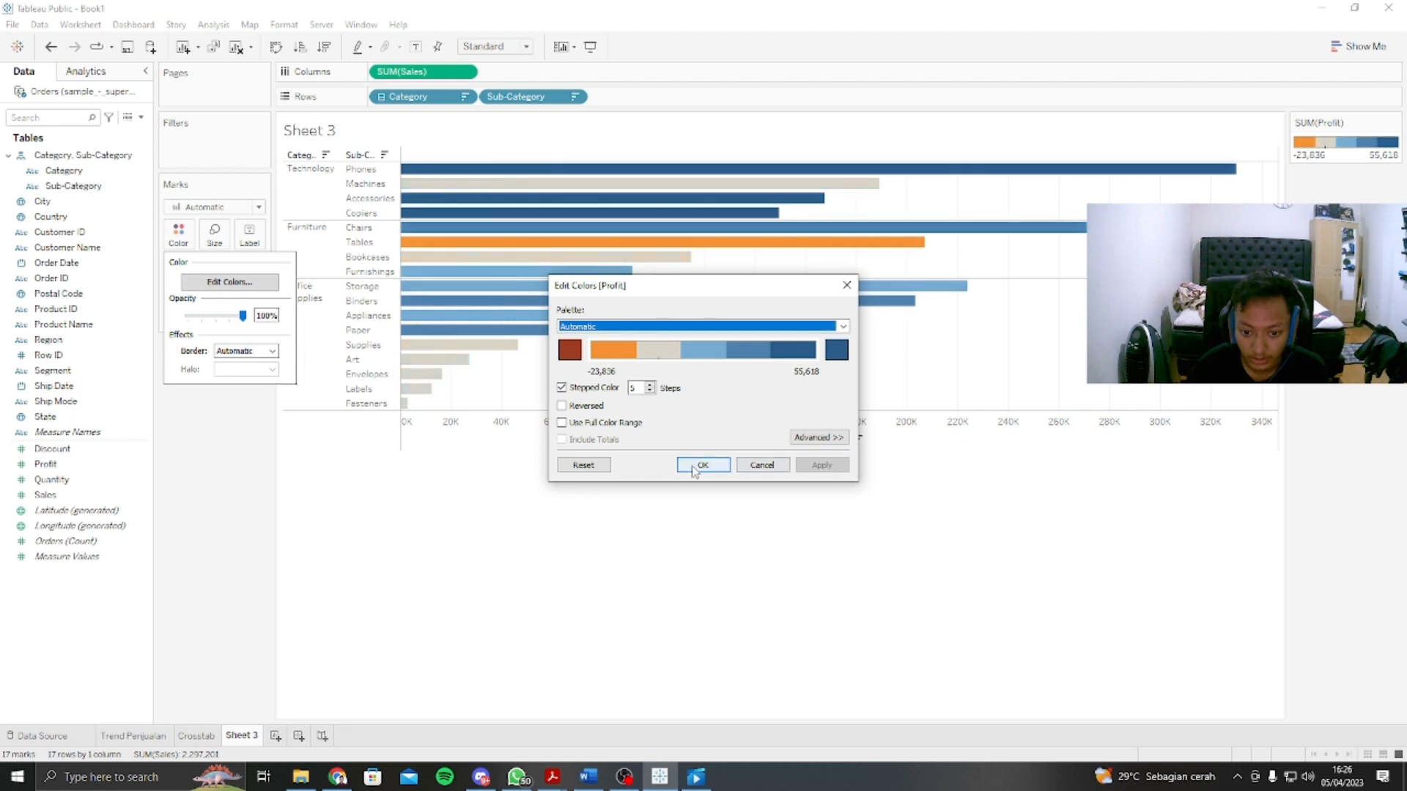
{"action": "left_click", "coordinate": [702, 465]}
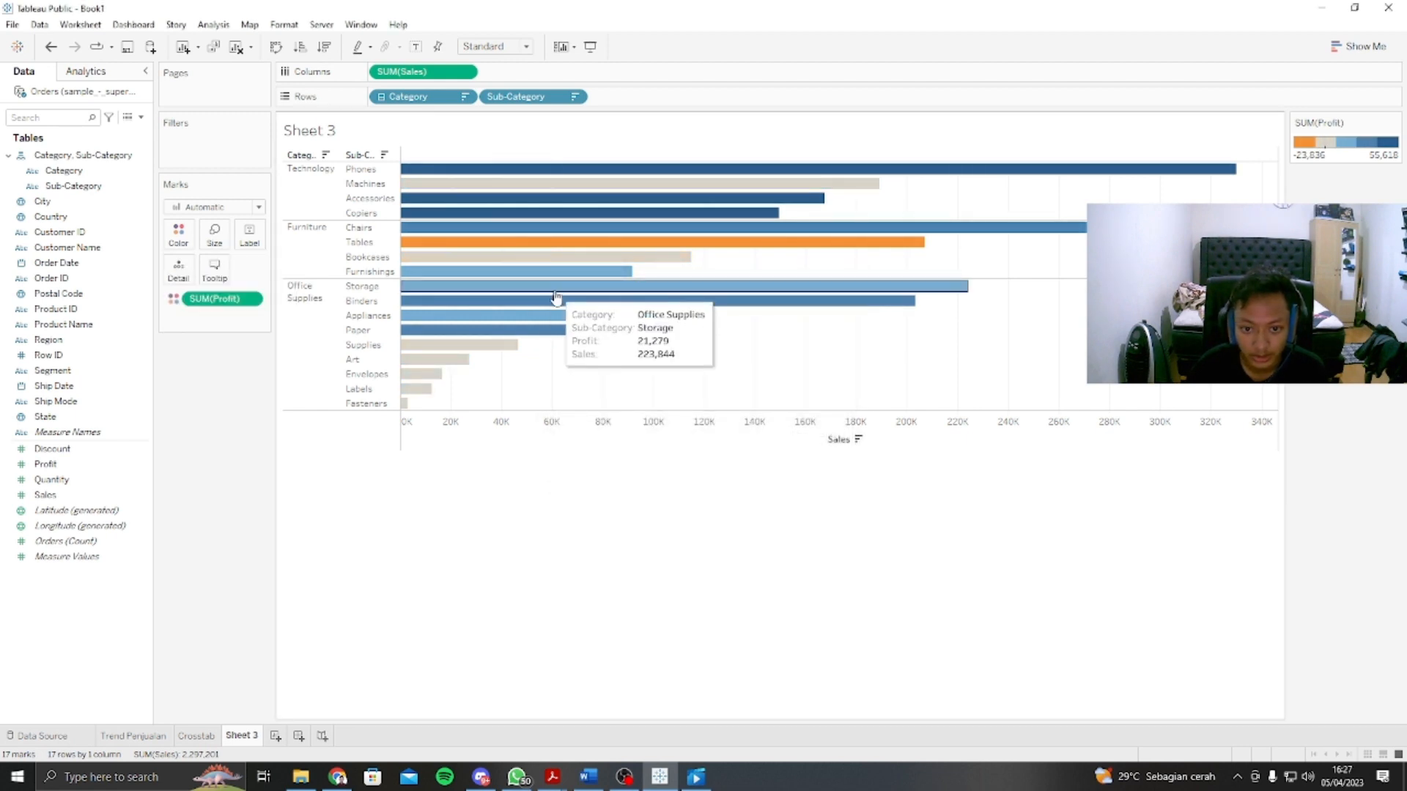
{"action": "left_click", "coordinate": [187, 242]}
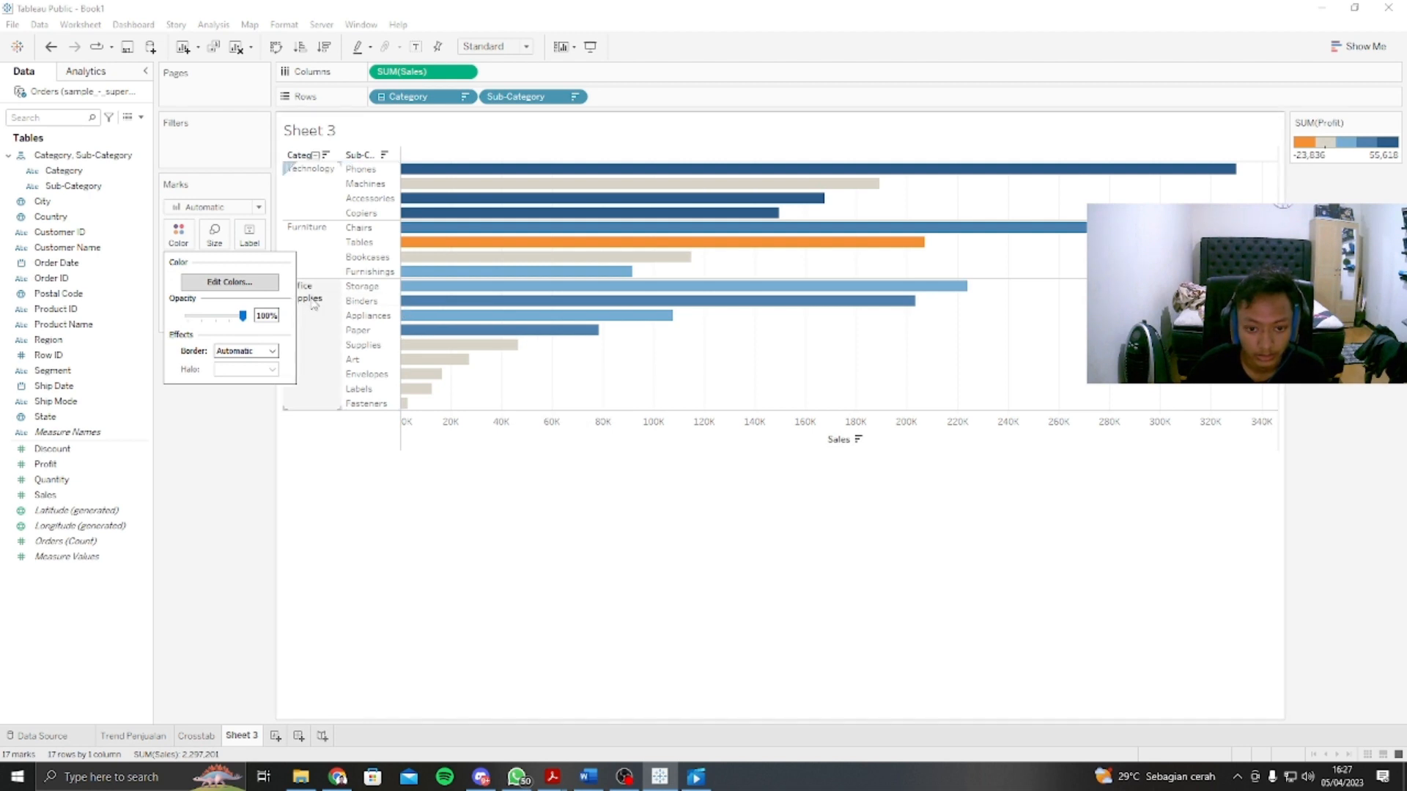
{"action": "left_click", "coordinate": [893, 502]}
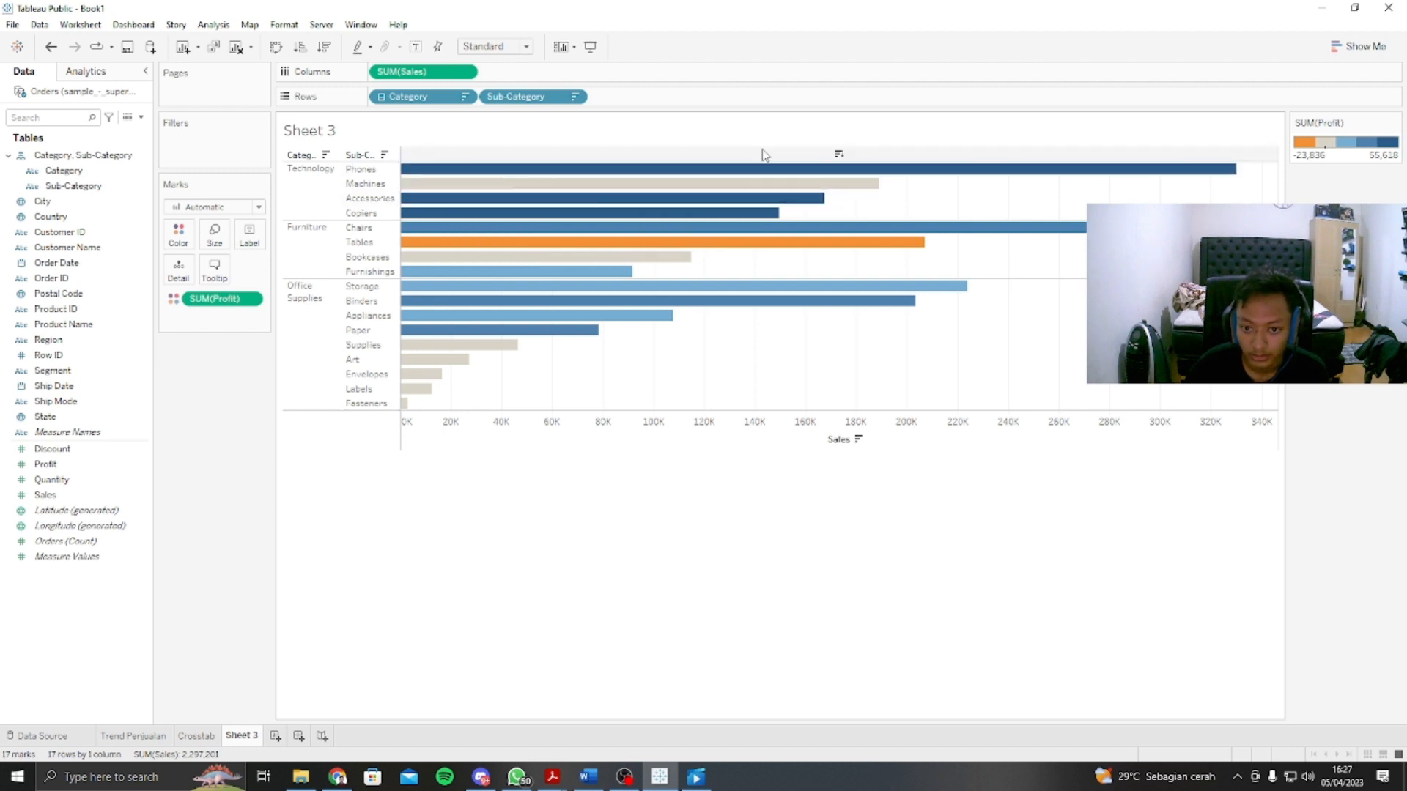
Step: Examine the profit and sales details of individual sub-category bars in the profit-coloured chart
{"action": "mouse_move", "coordinate": [622, 171]}
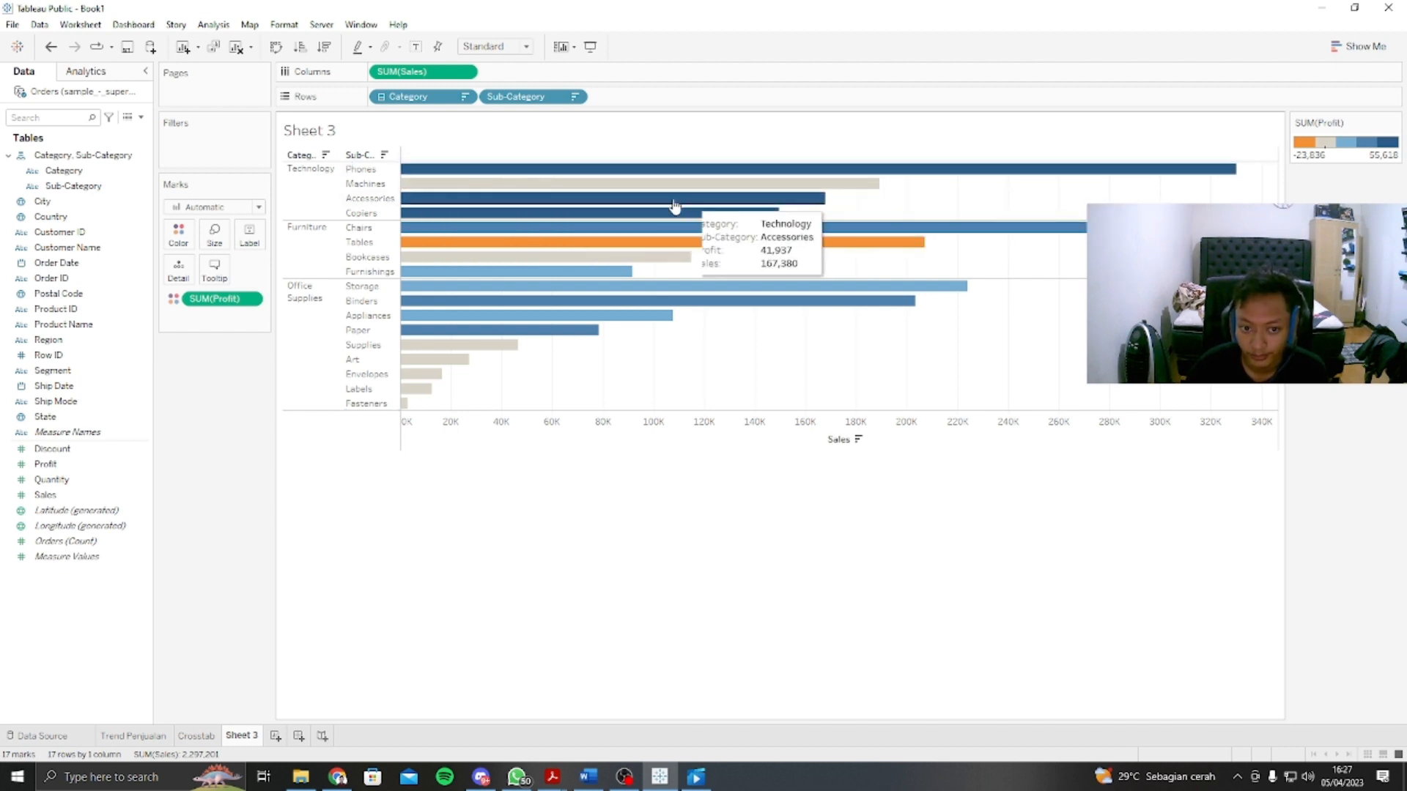
{"action": "mouse_move", "coordinate": [566, 185]}
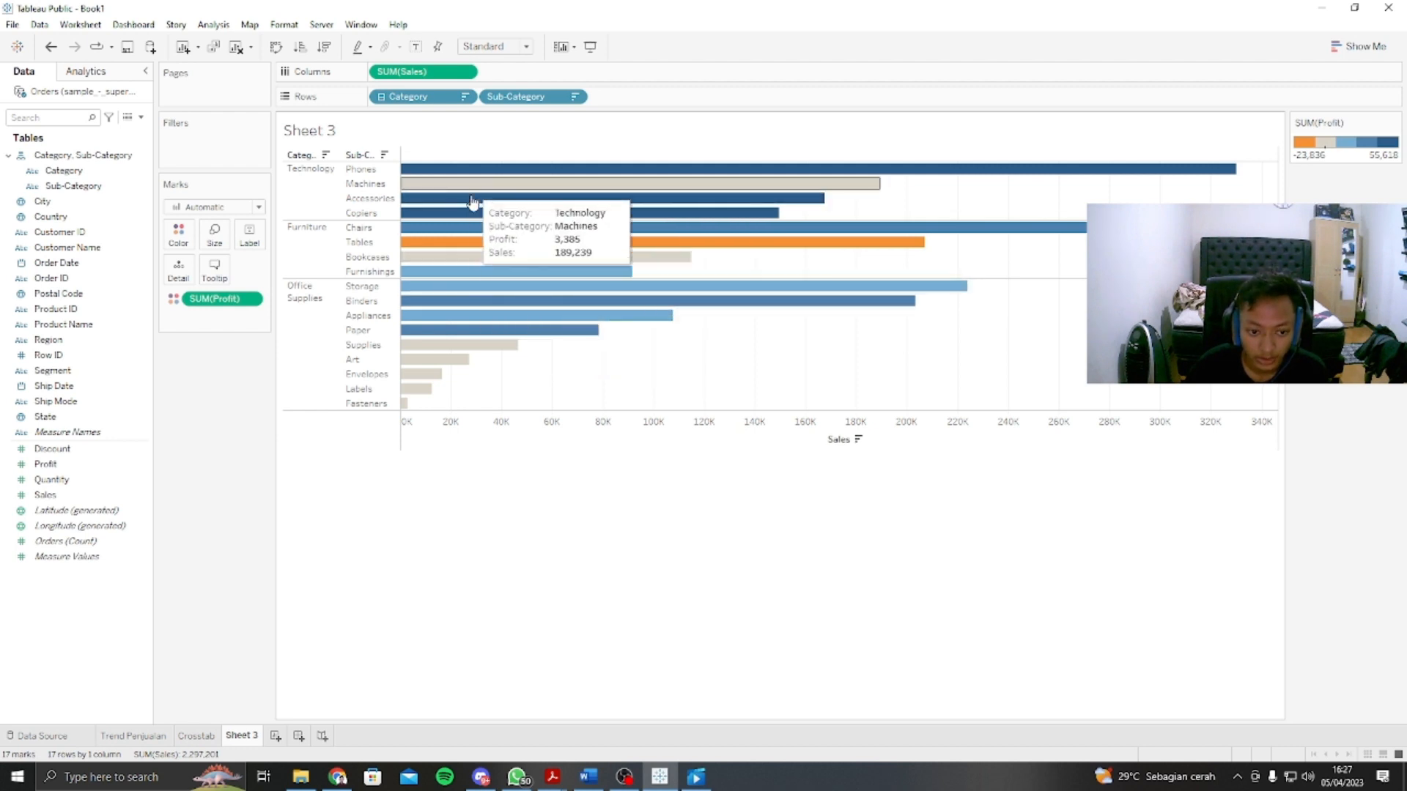
{"action": "mouse_move", "coordinate": [443, 377]}
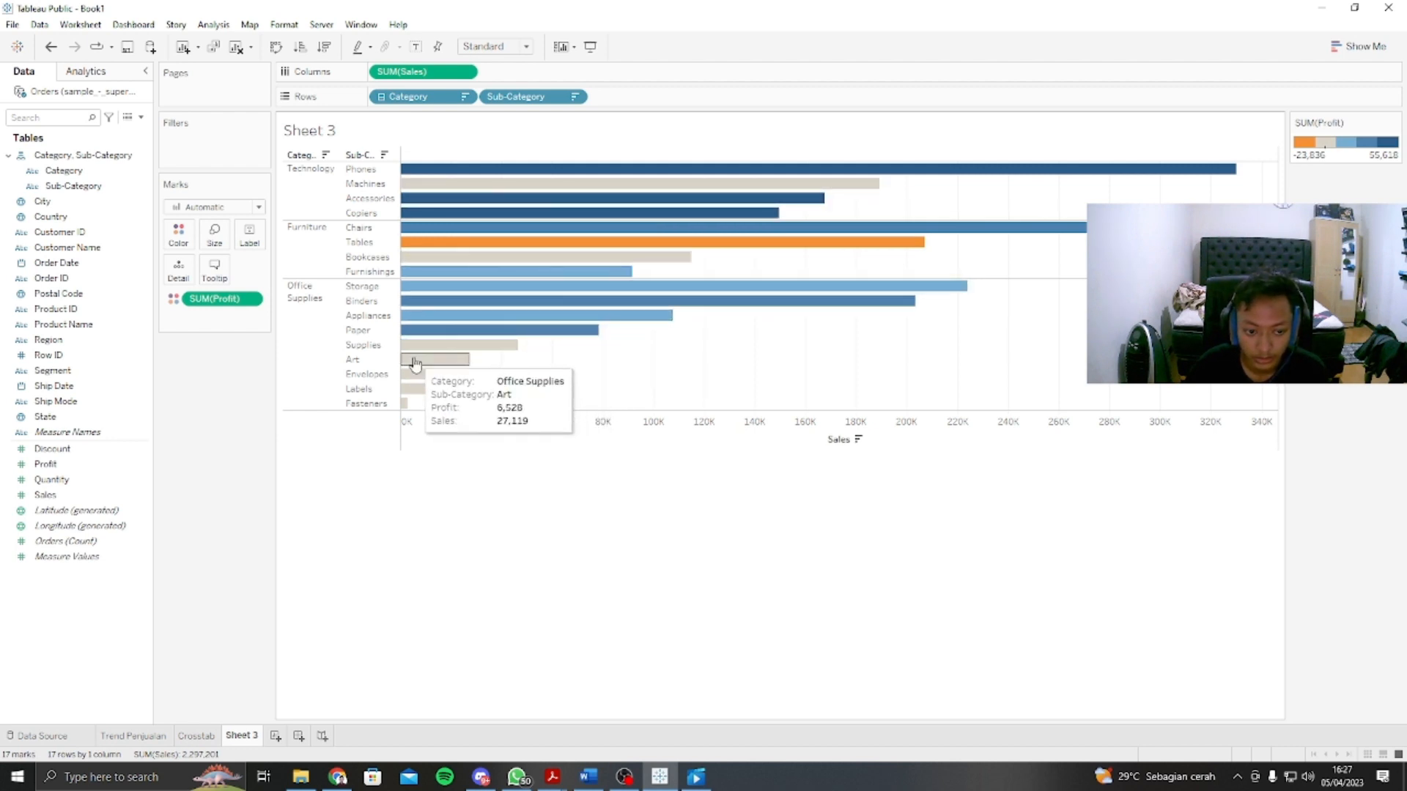
{"action": "mouse_move", "coordinate": [622, 254]}
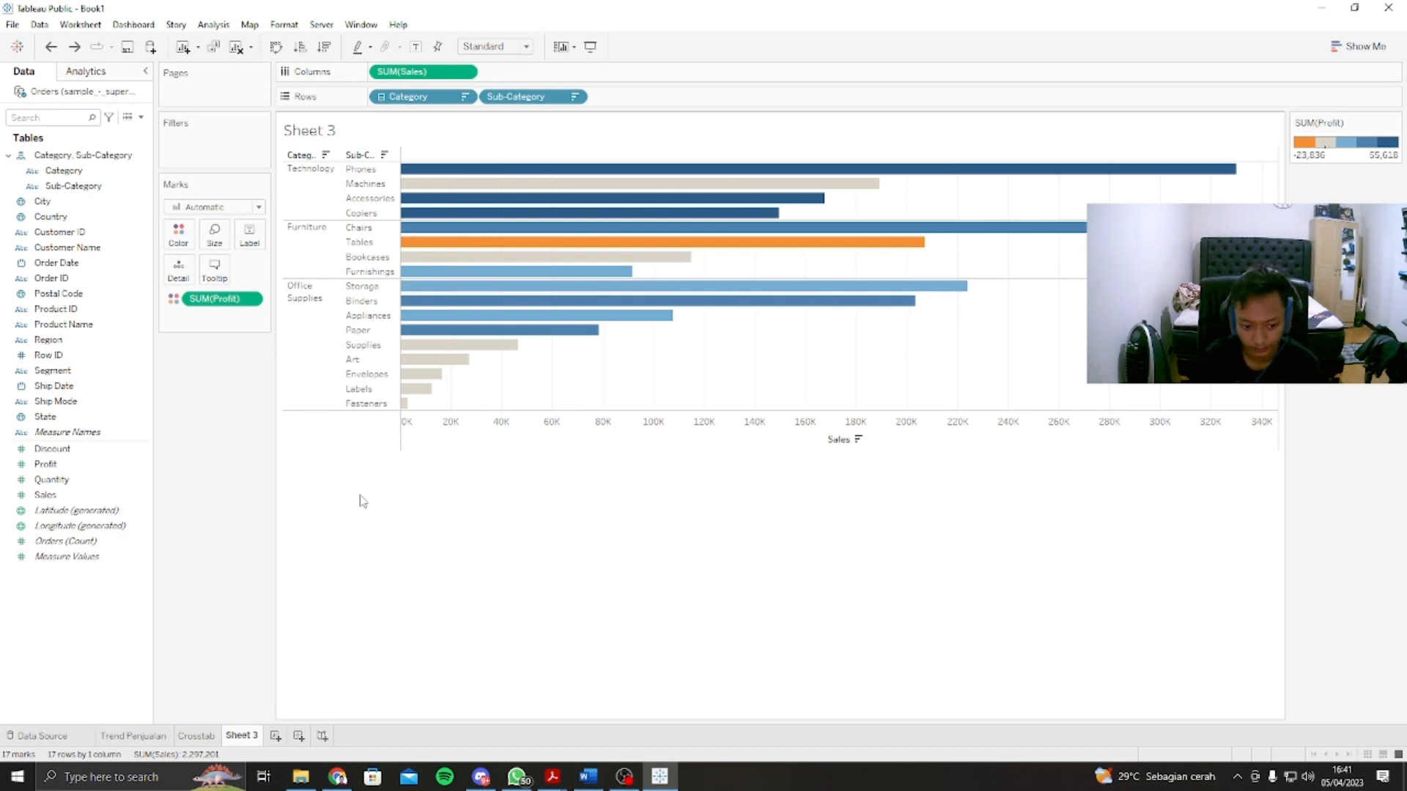
Step: Rename Sheet 3 as "Diagram profit" and add a new worksheet
{"action": "right_click", "coordinate": [247, 739]}
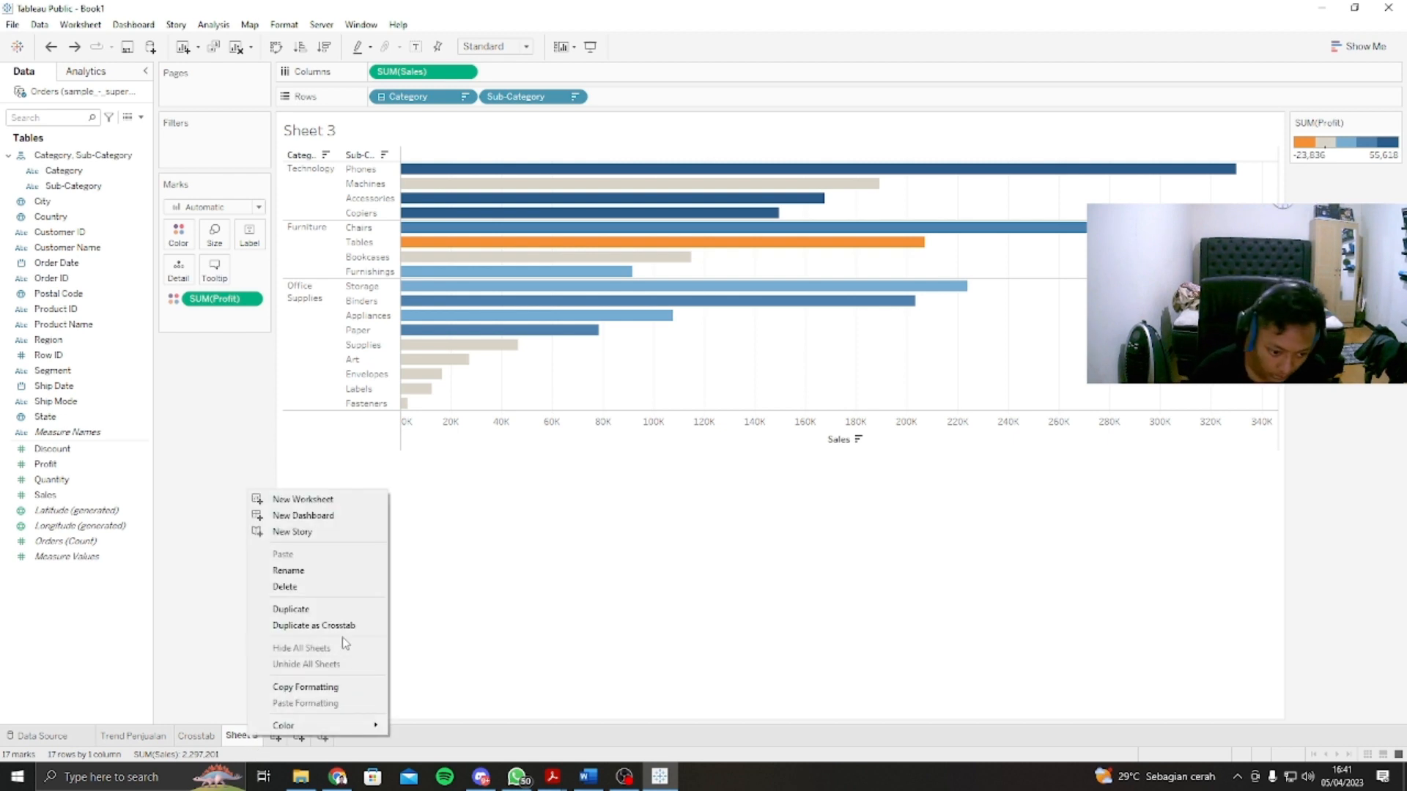
{"action": "left_click", "coordinate": [328, 572]}
{"action": "type", "text": "Dia"}
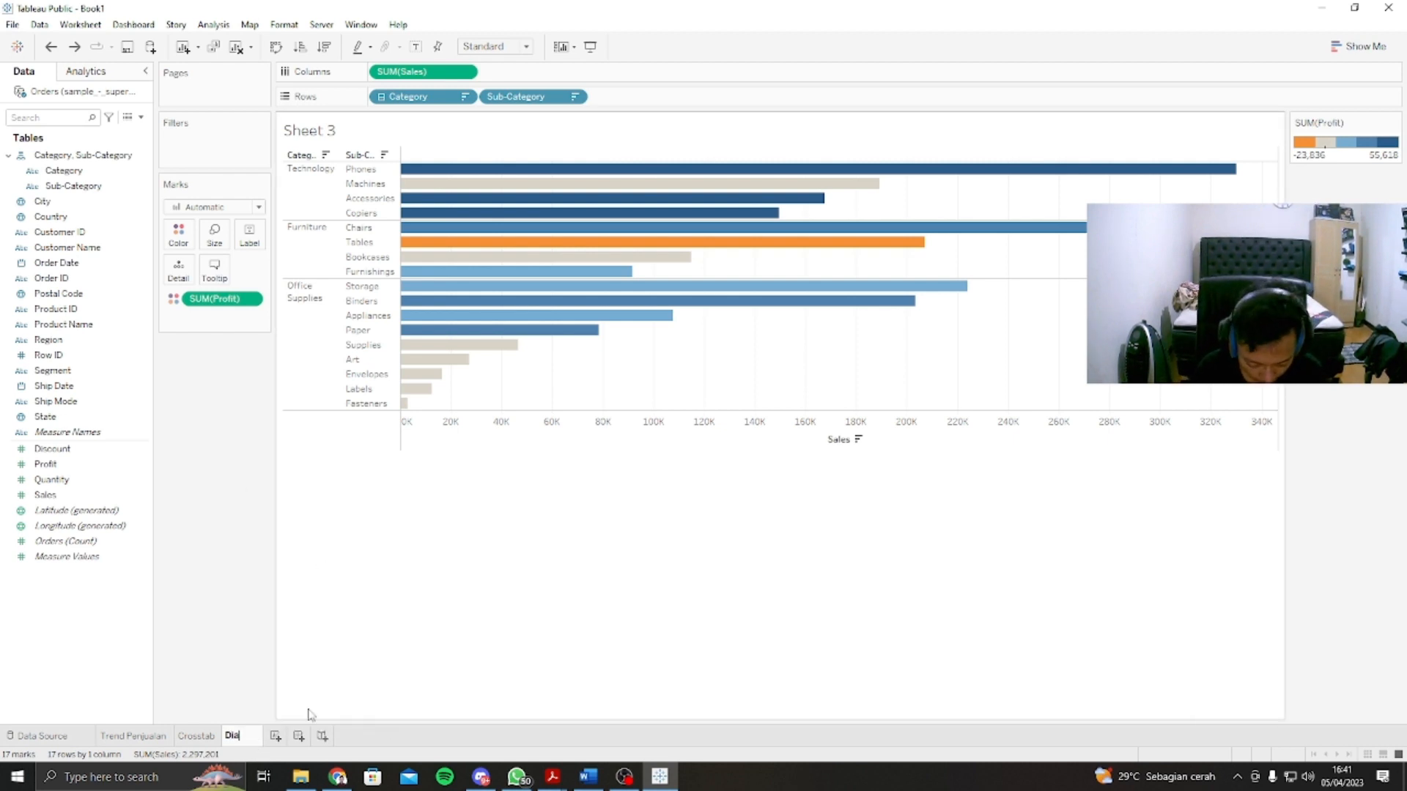
{"action": "type", "text": "gram profit"}
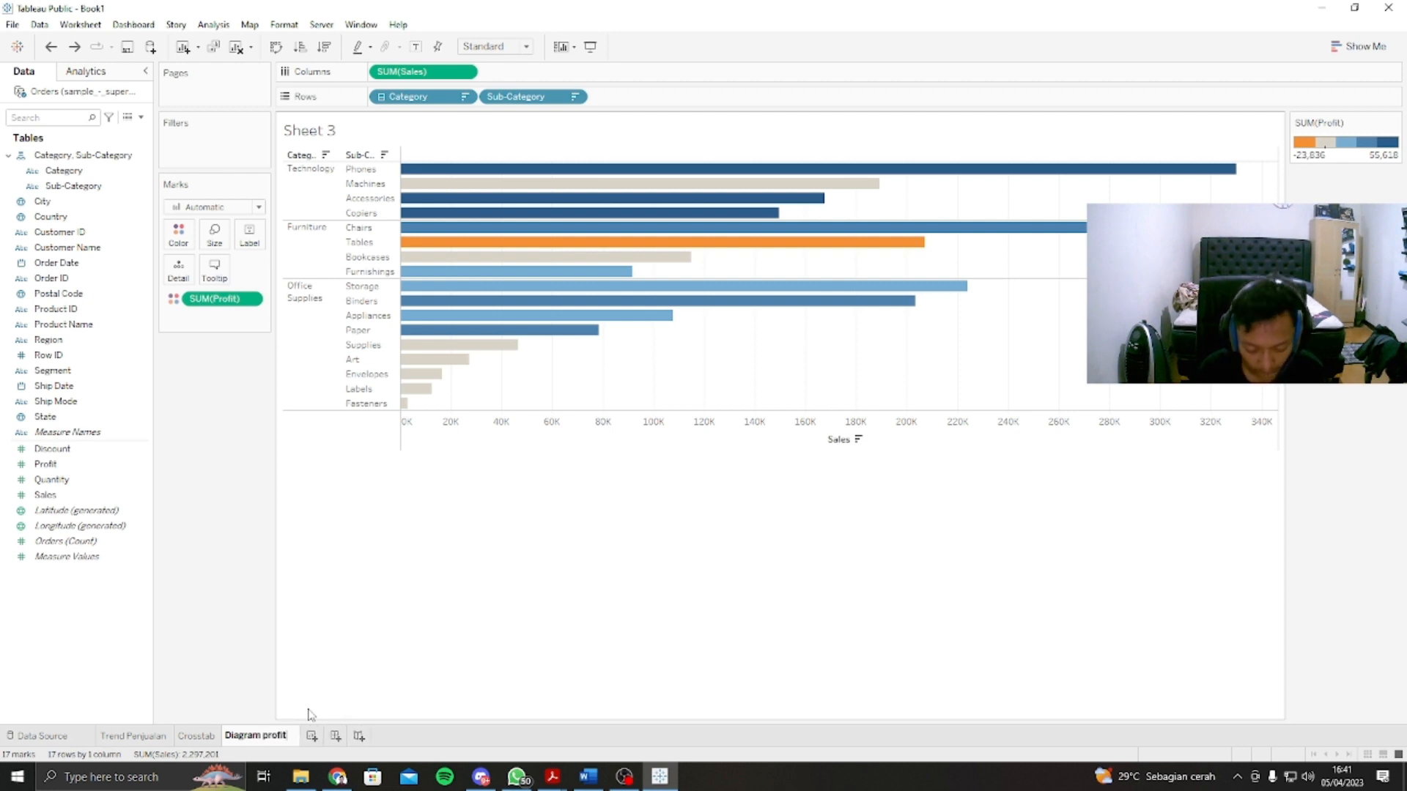
{"action": "key", "text": "Return"}
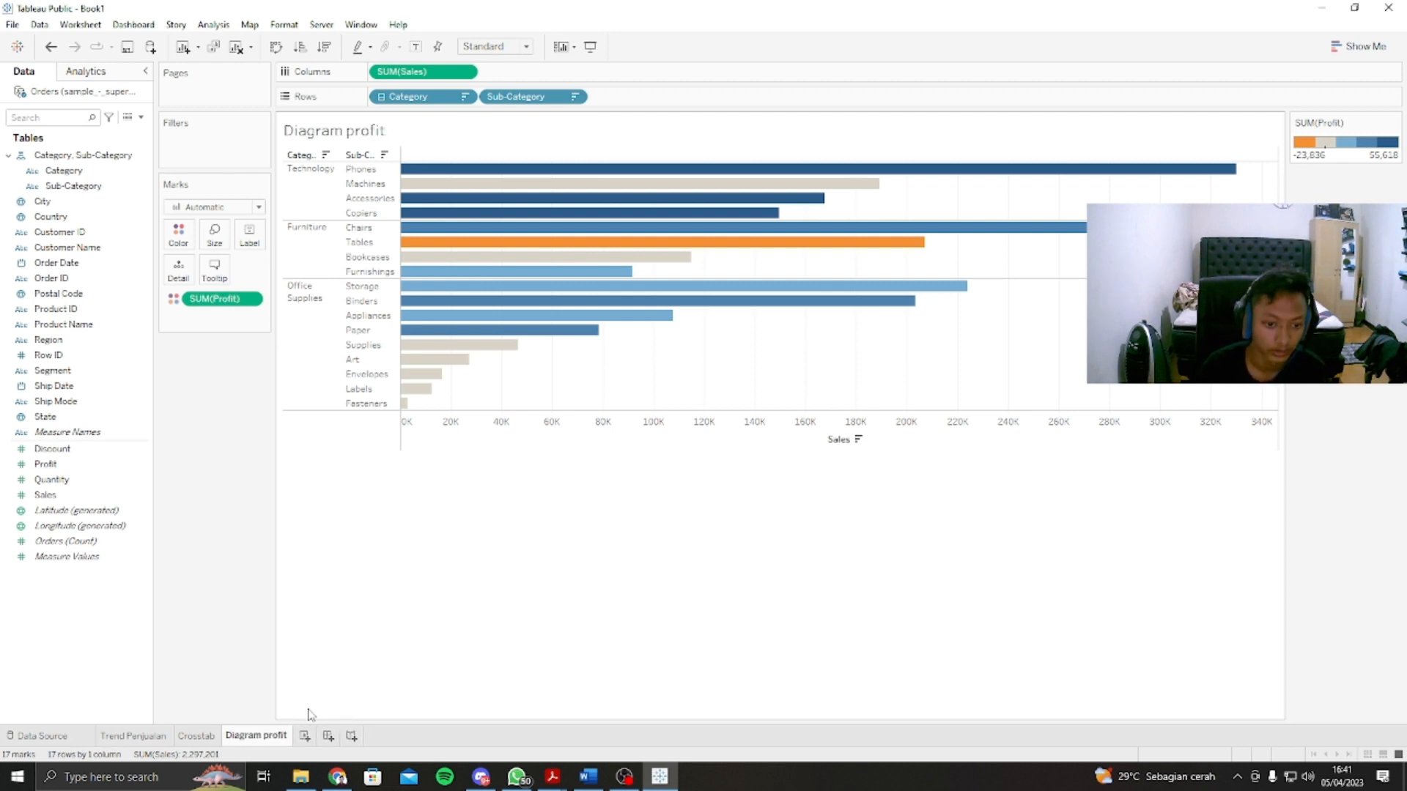
{"action": "left_click", "coordinate": [305, 736]}
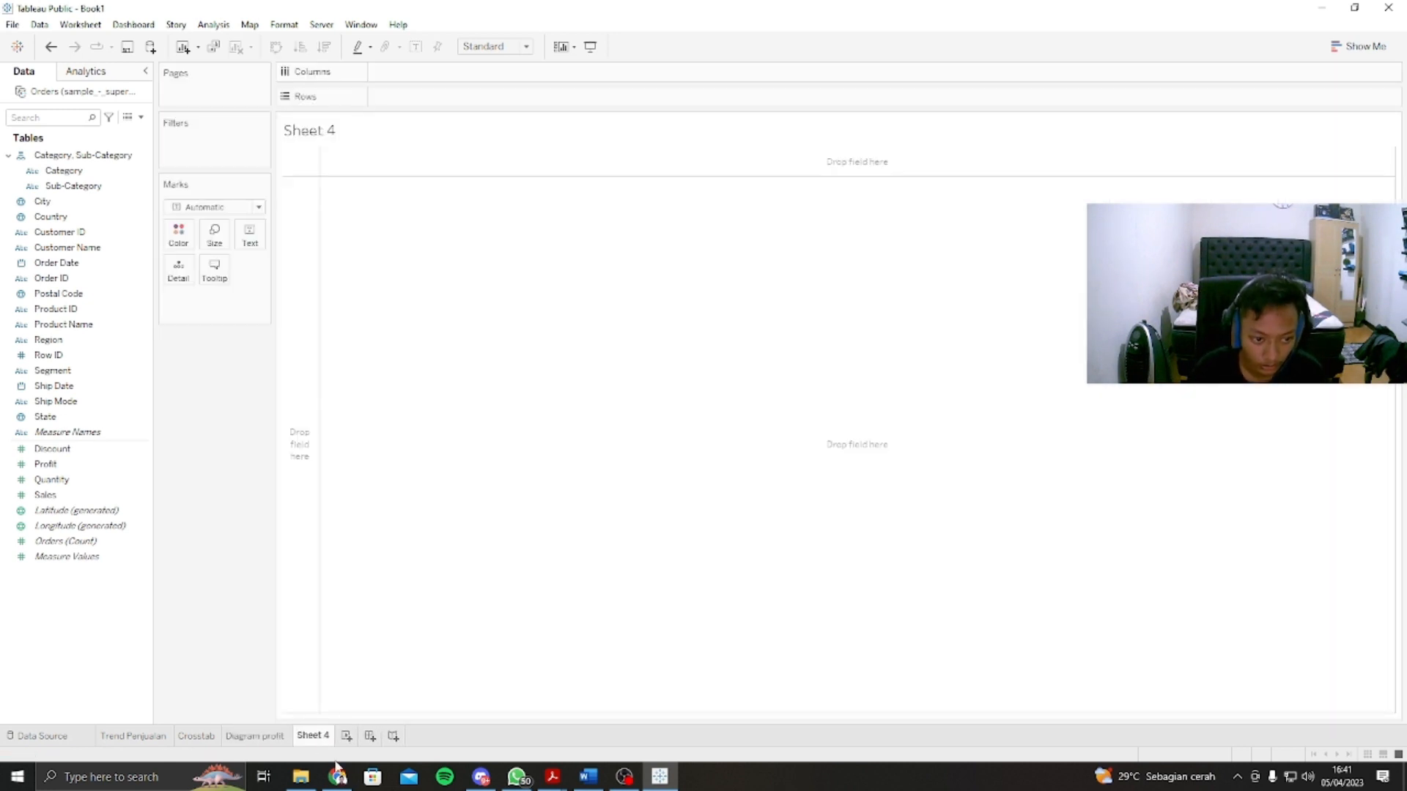
Step: Build scatter plots on Sheet 4 with Sales, Discount and Quantity as columns in that order and Profit as rows
{"action": "left_click", "coordinate": [108, 497]}
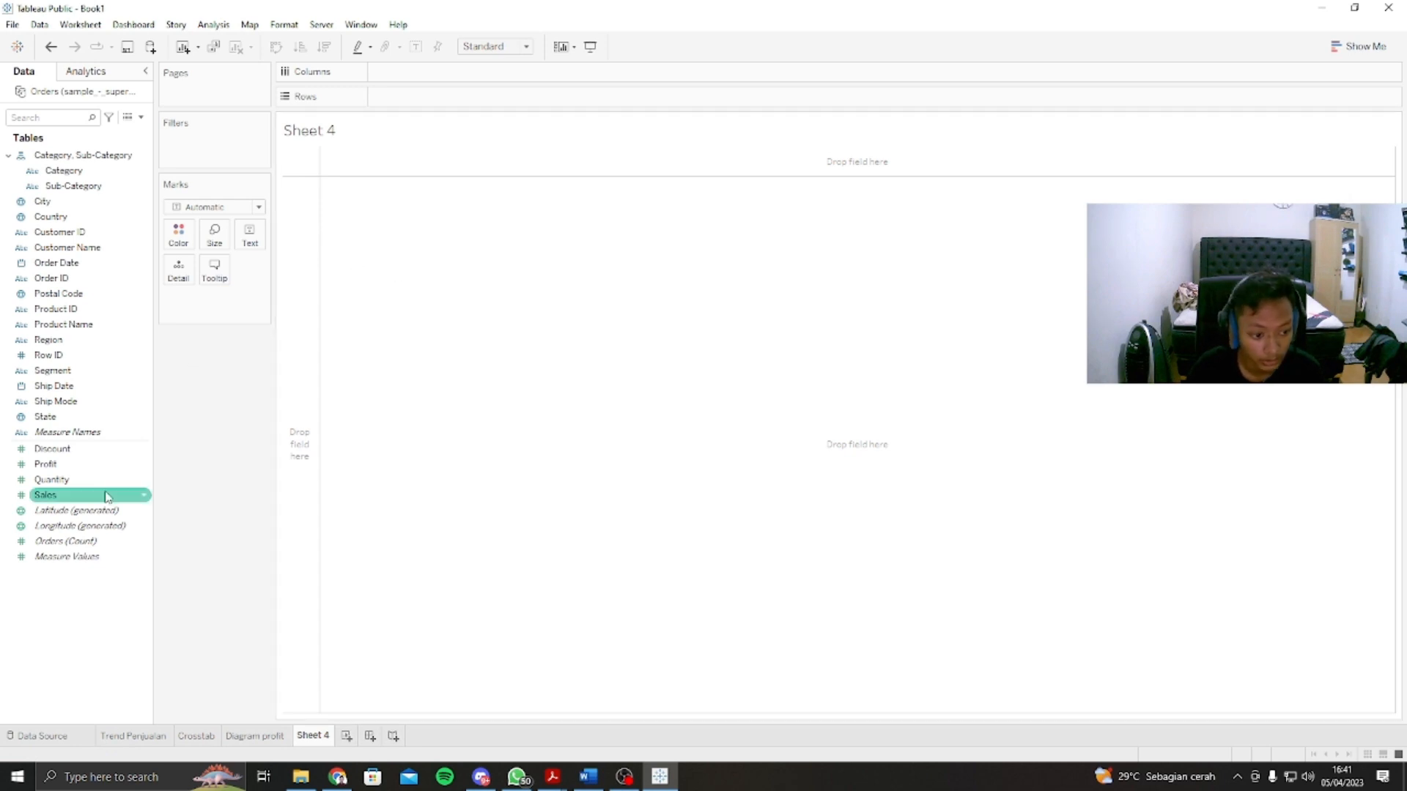
{"action": "left_click", "coordinate": [90, 480], "text": "ctrl"}
{"action": "left_click", "coordinate": [77, 449], "text": "ctrl"}
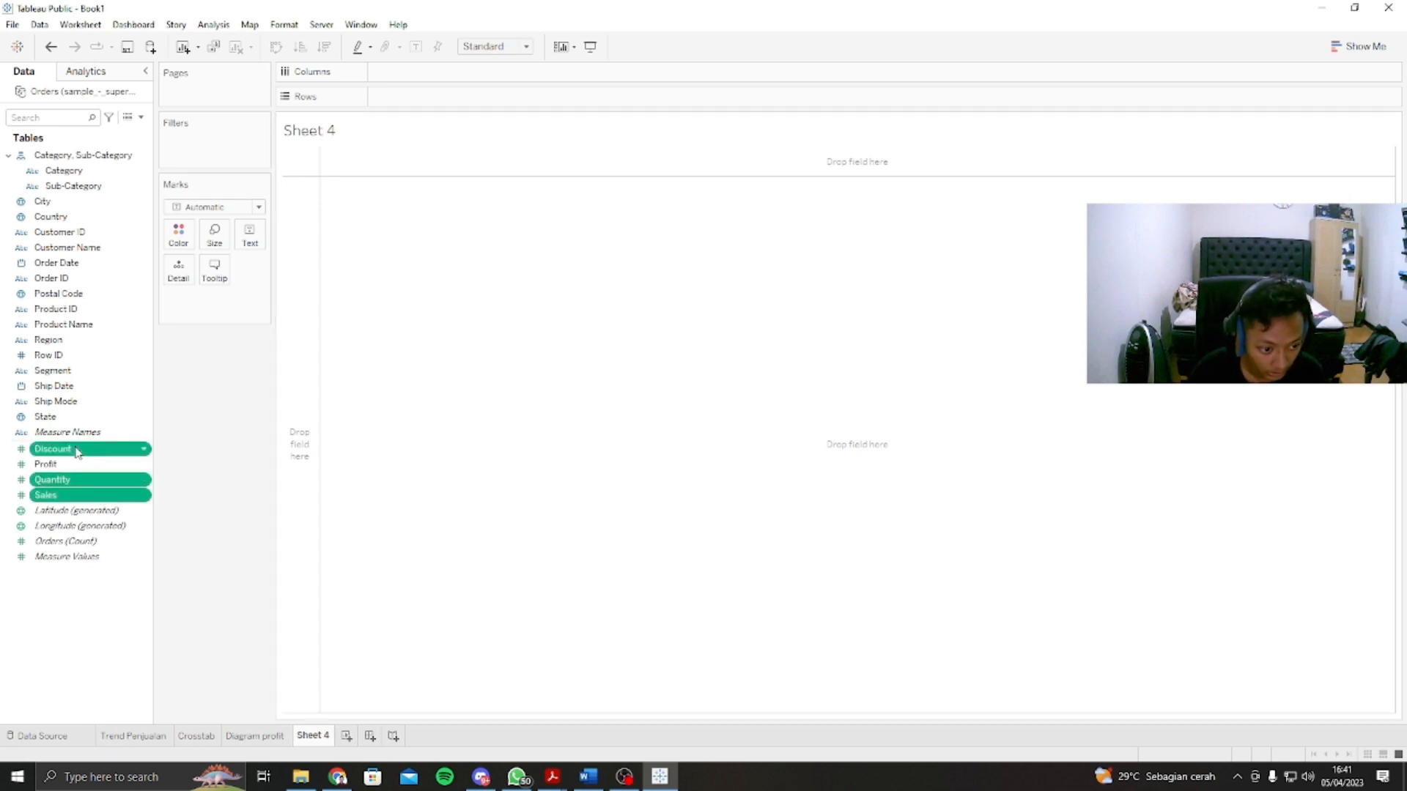
{"action": "left_click_drag", "start_coordinate": [76, 452], "coordinate": [451, 82]}
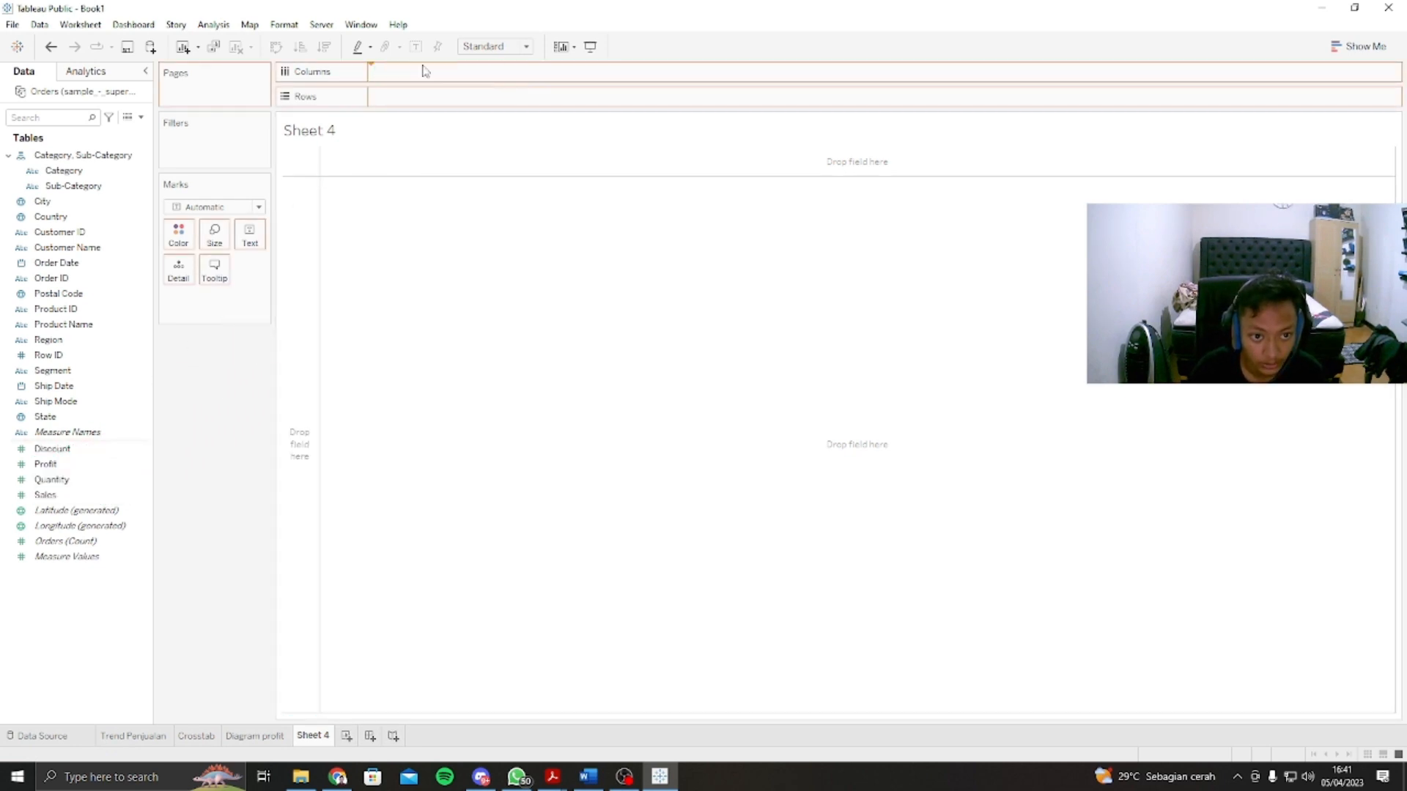
{"action": "left_click_drag", "start_coordinate": [630, 72], "coordinate": [391, 77]}
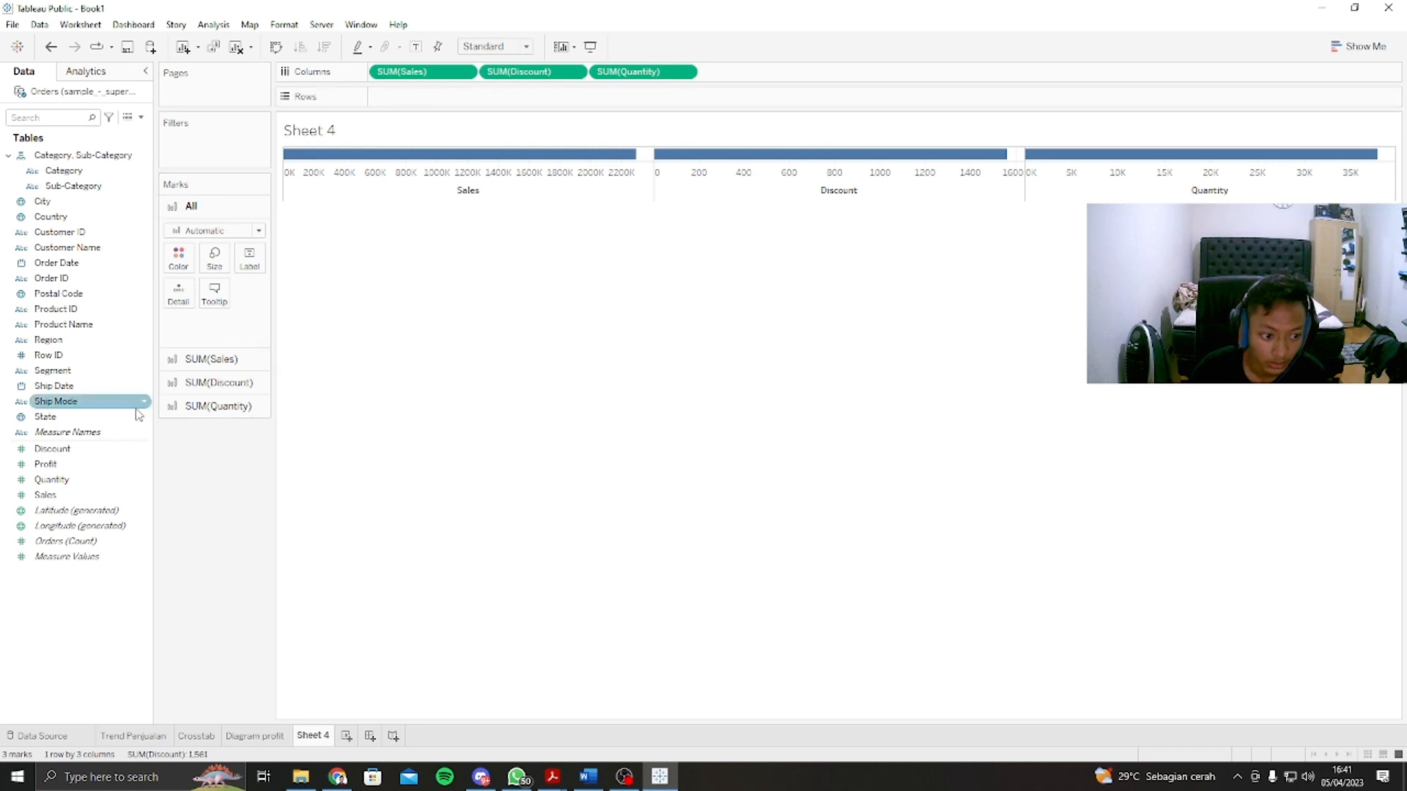
{"action": "left_click_drag", "start_coordinate": [73, 464], "coordinate": [441, 99]}
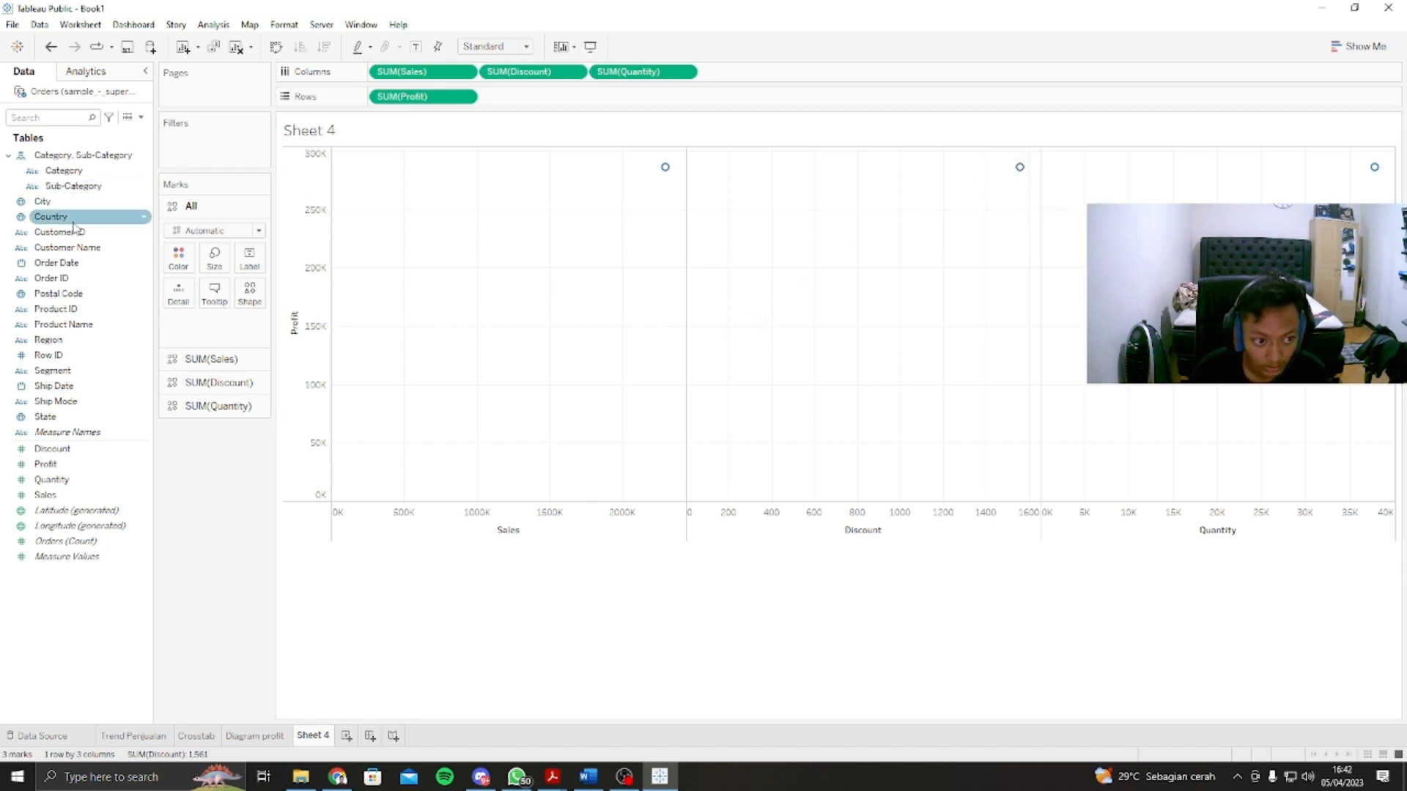
Step: Colour the scatter plot marks by Category and break them down by Customer ID as detail
{"action": "left_click_drag", "start_coordinate": [63, 170], "coordinate": [179, 263]}
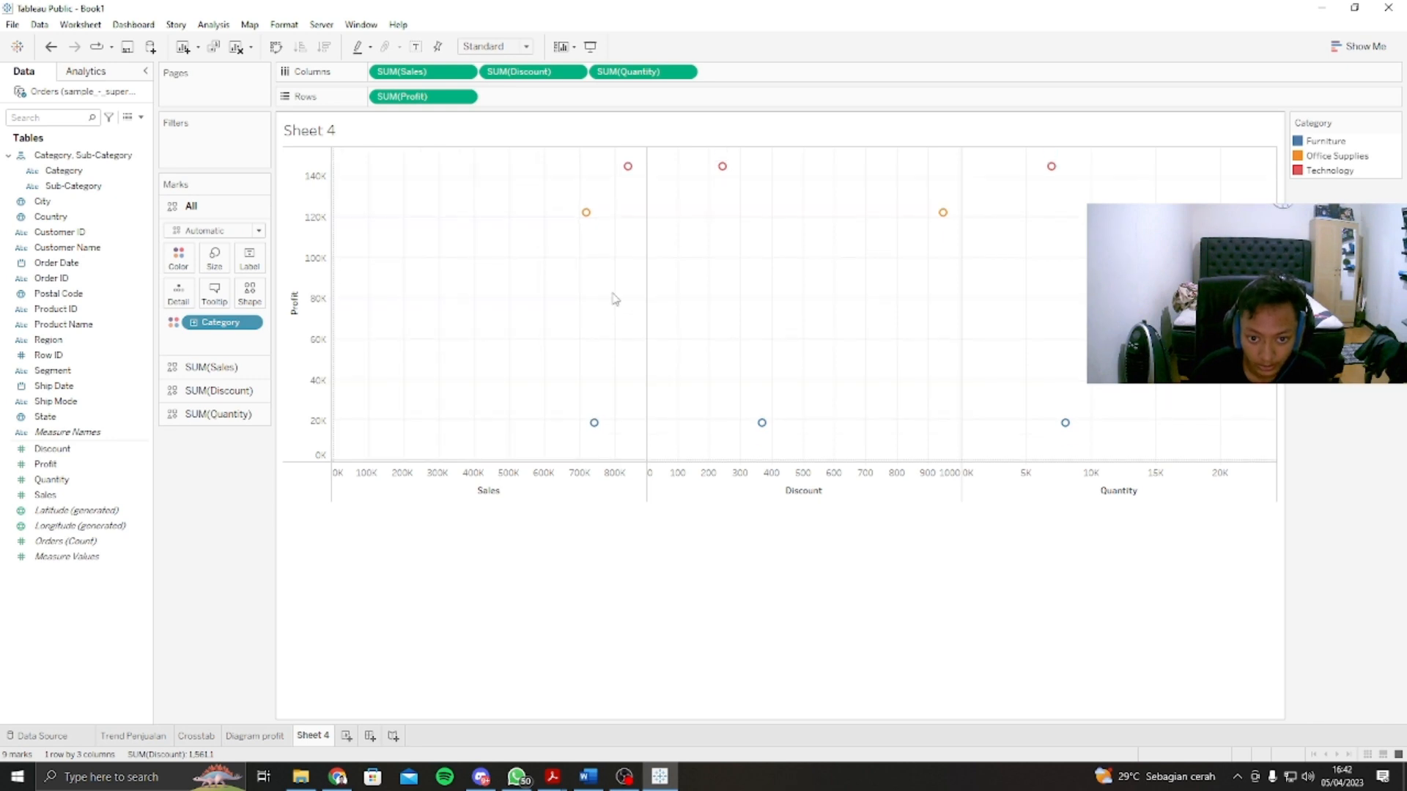
{"action": "scroll", "coordinate": [616, 299], "scroll_direction": "down", "scroll_amount": 1}
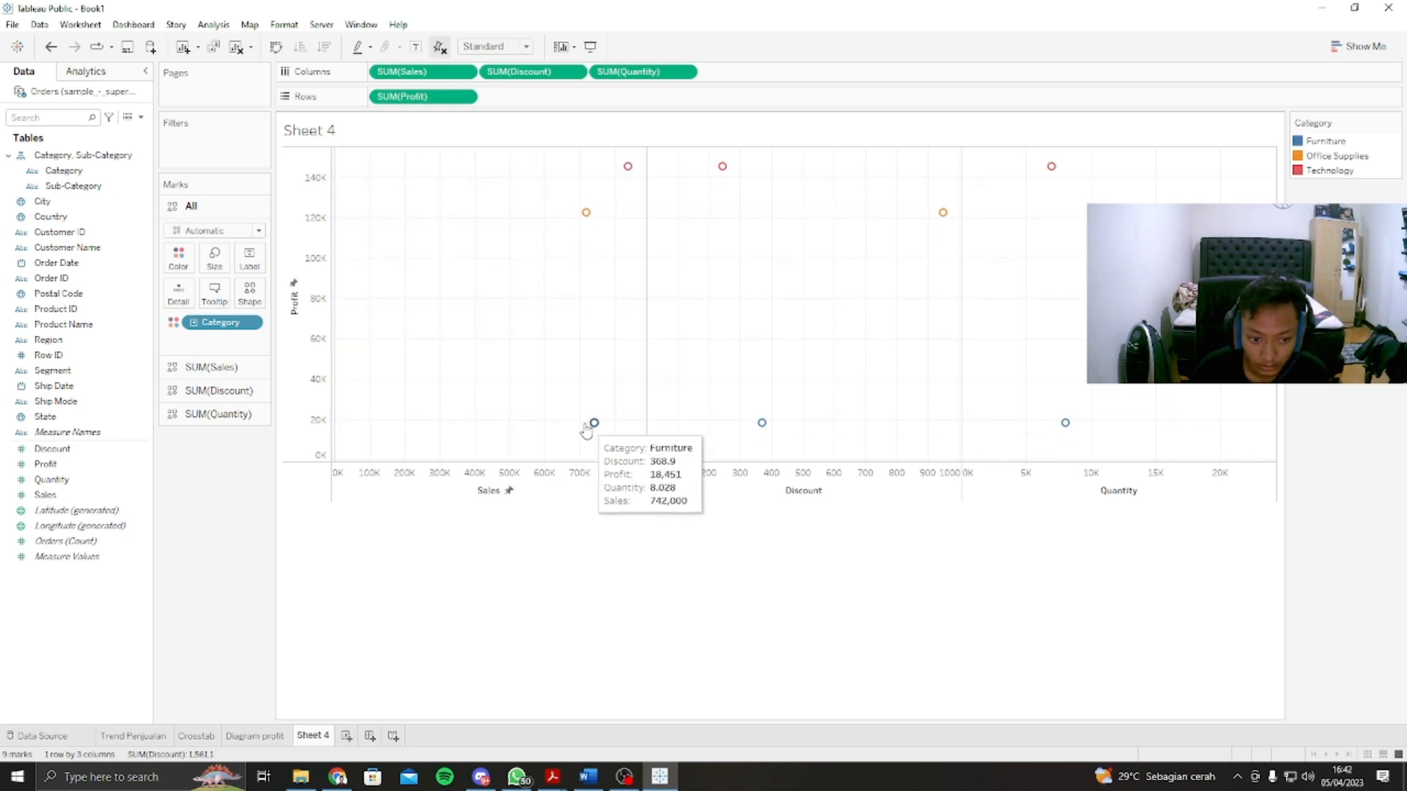
{"action": "mouse_move", "coordinate": [594, 424]}
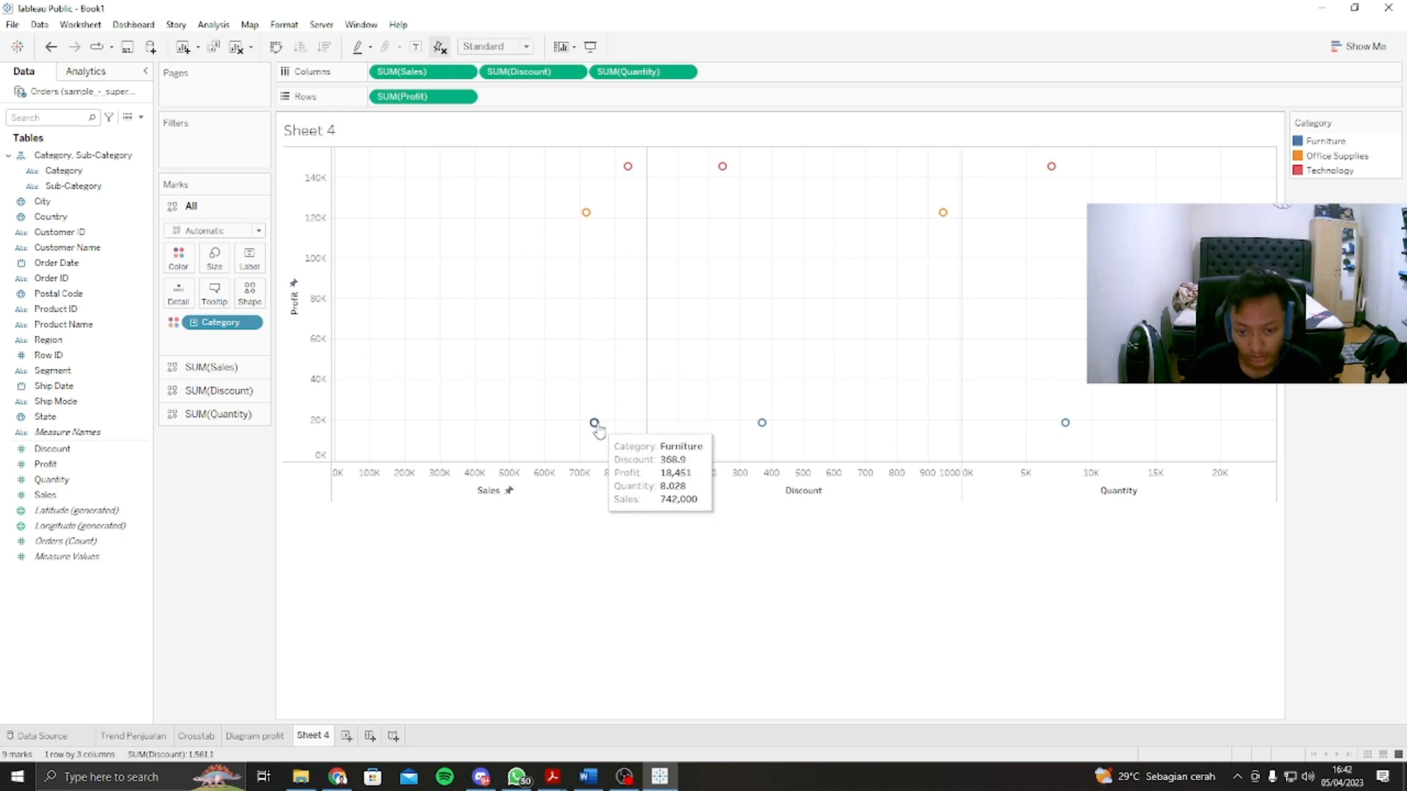
{"action": "mouse_move", "coordinate": [588, 230]}
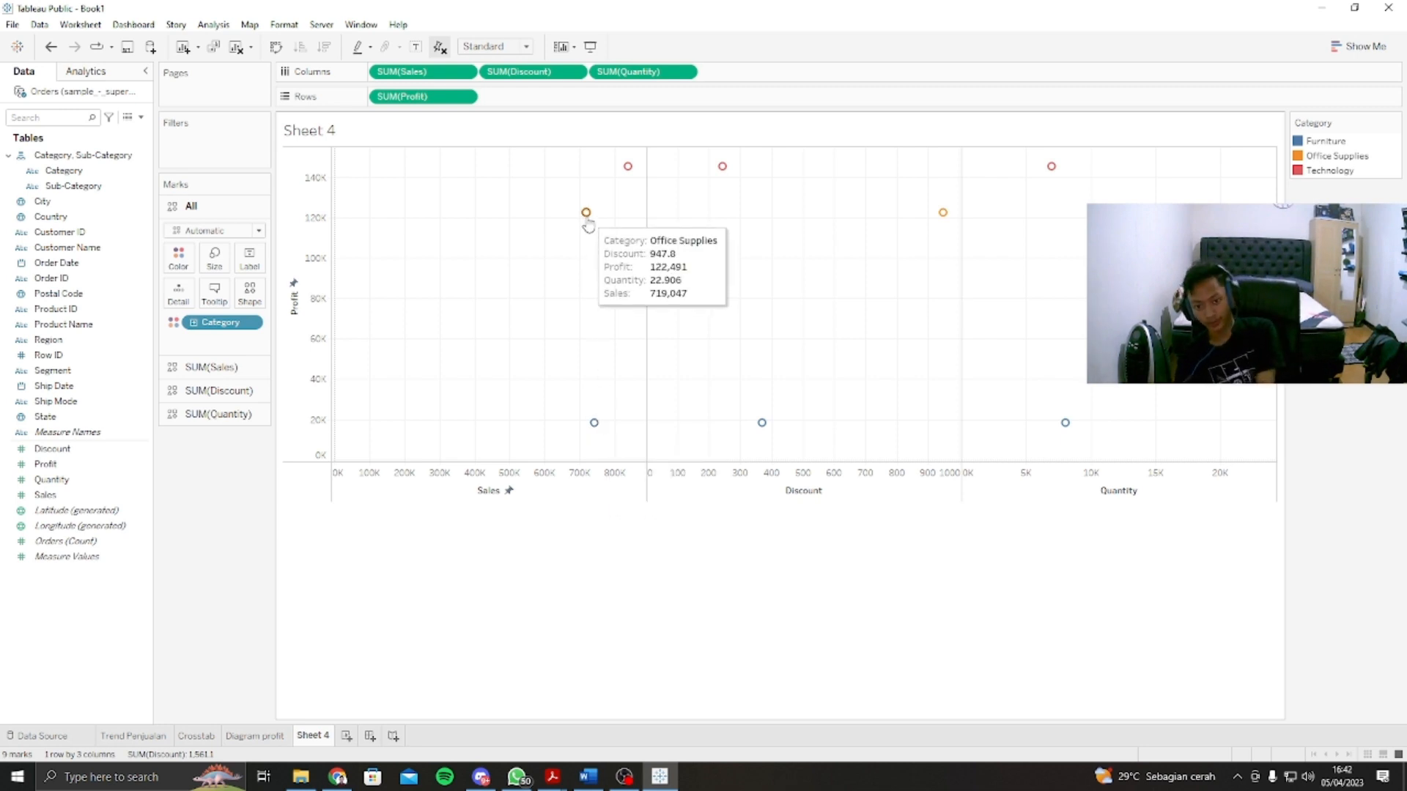
{"action": "mouse_move", "coordinate": [626, 165]}
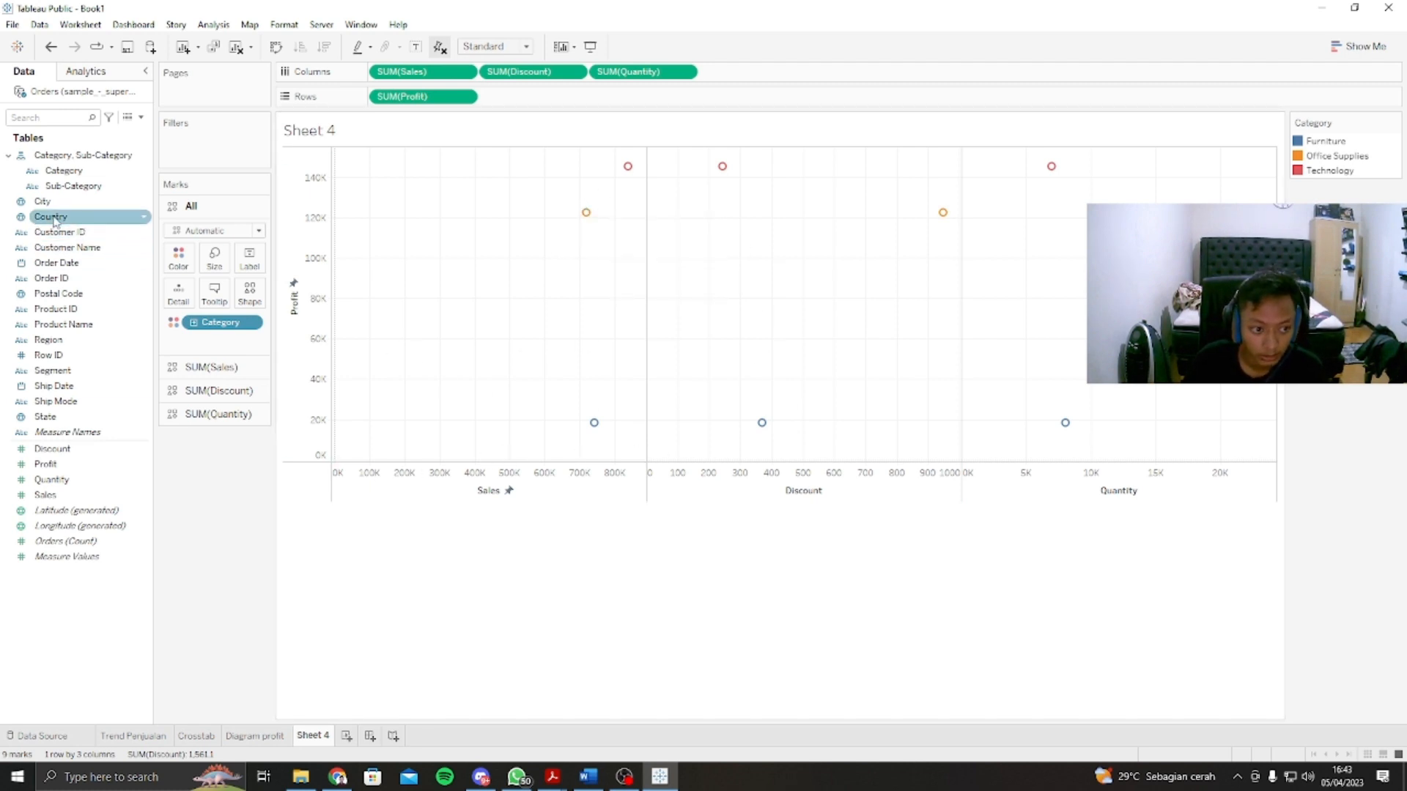
{"action": "left_click_drag", "start_coordinate": [59, 233], "coordinate": [667, 282]}
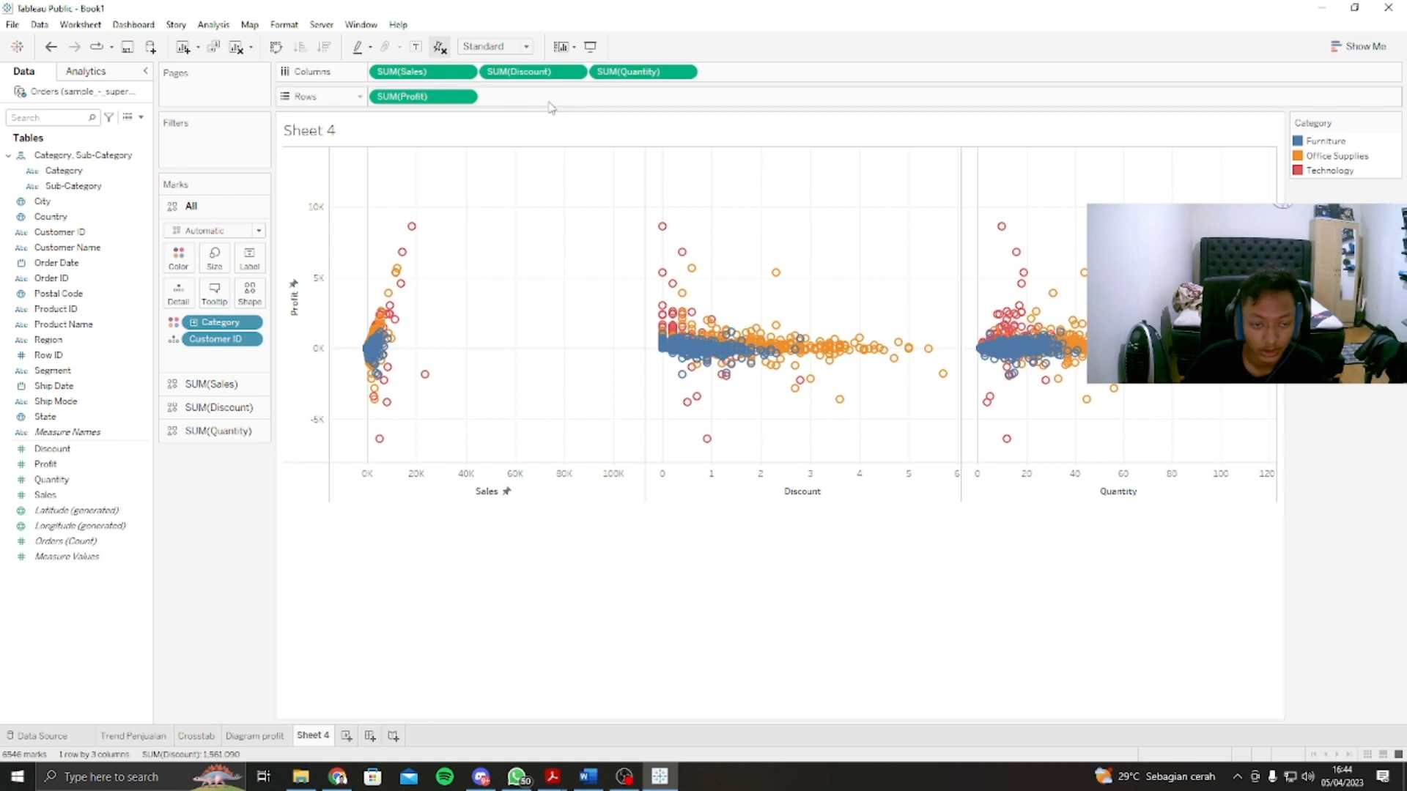
Step: Turn off Aggregate Measures for the scatter plots to compare individual records, and turn it back on
{"action": "left_click", "coordinate": [209, 25]}
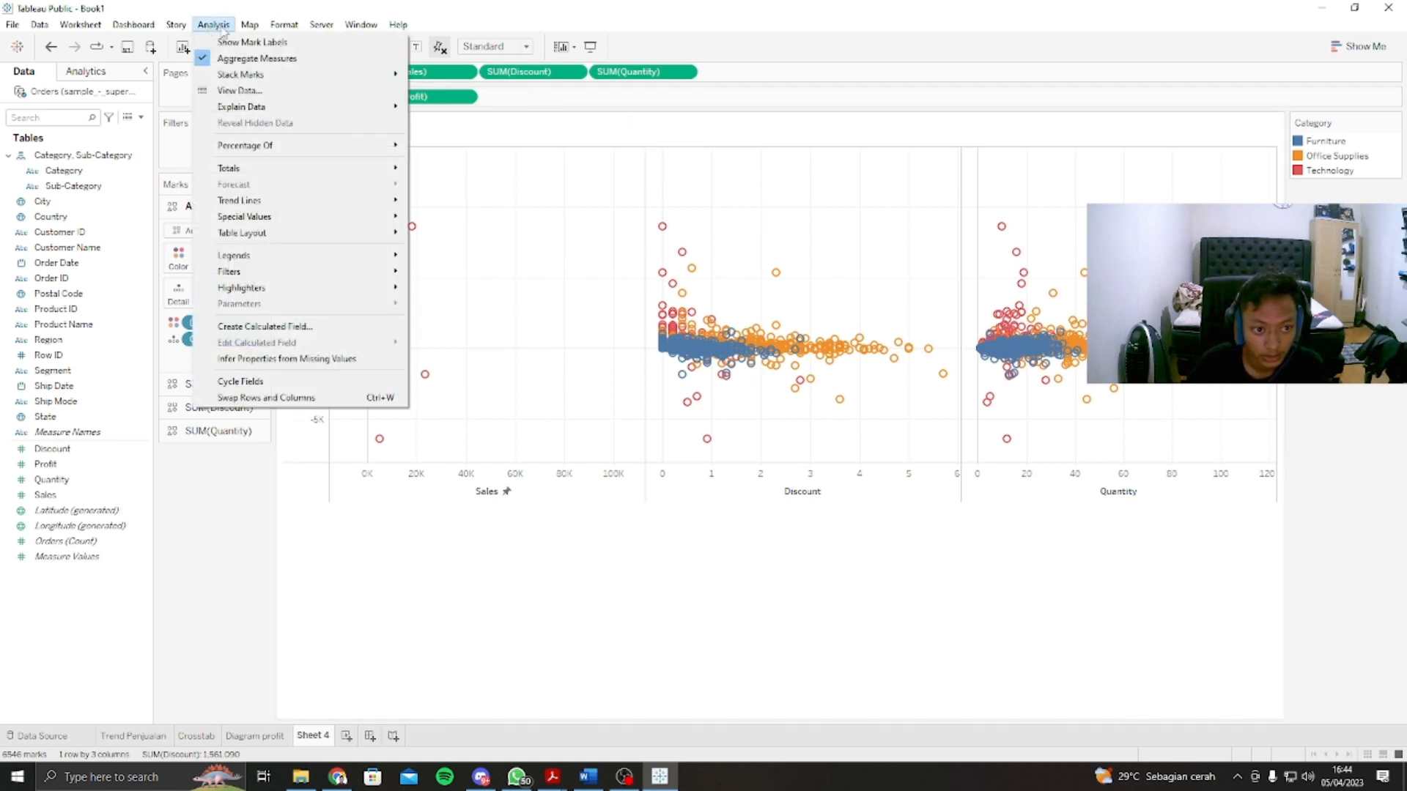
{"action": "left_click", "coordinate": [229, 60]}
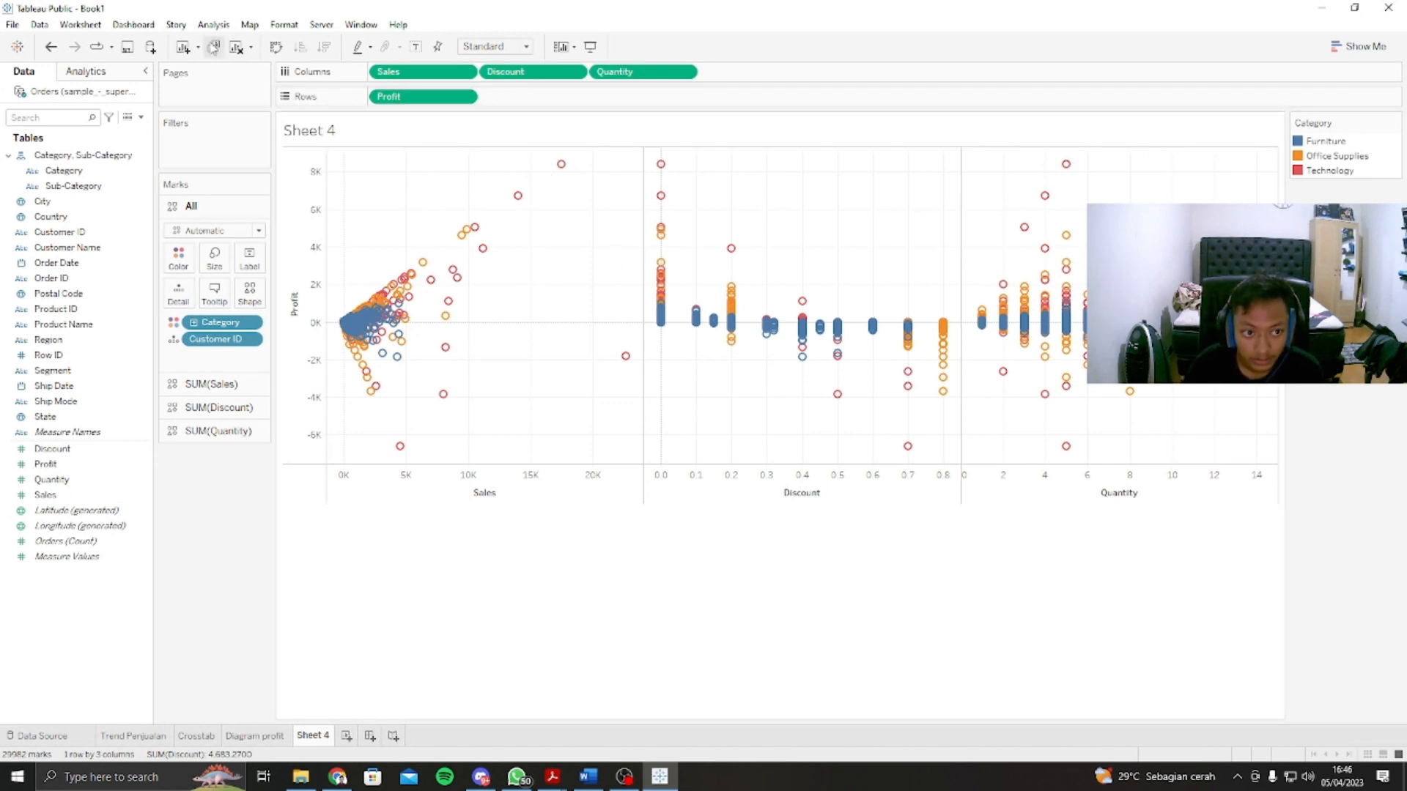
{"action": "left_click", "coordinate": [214, 25]}
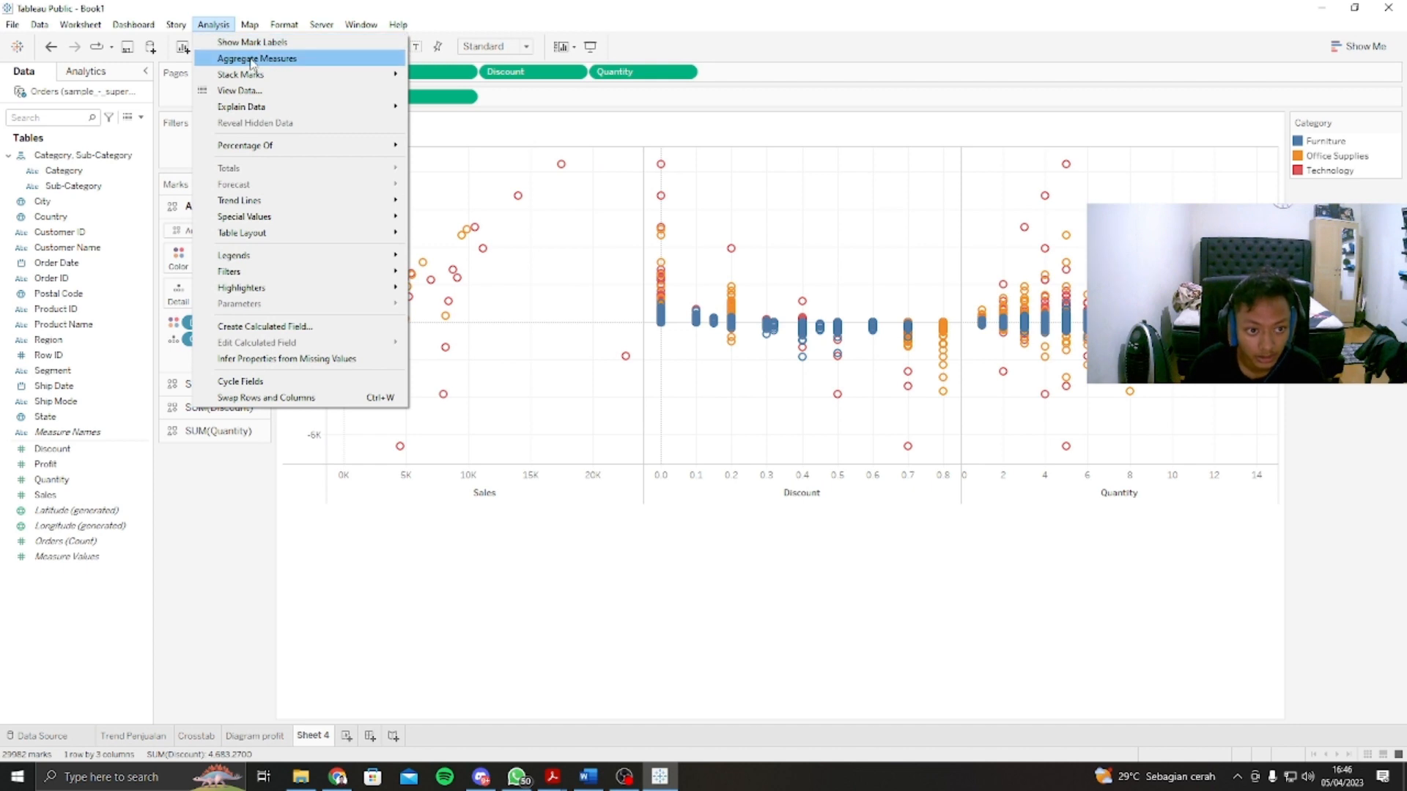
{"action": "left_click", "coordinate": [250, 61]}
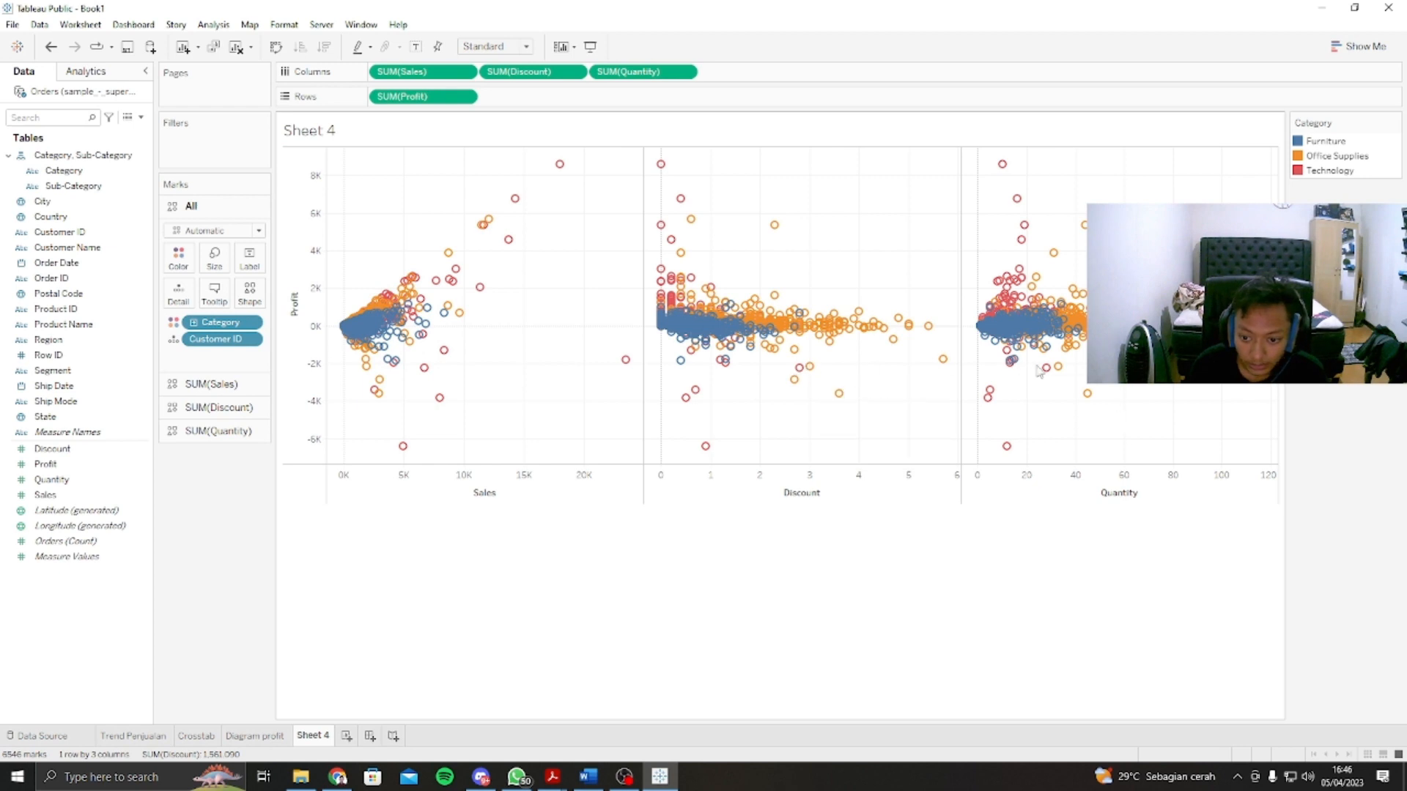
Step: Add linear trend lines per category to the Sales, Discount and Quantity scatter plots and examine the line equations and mark details
{"action": "left_click", "coordinate": [87, 72]}
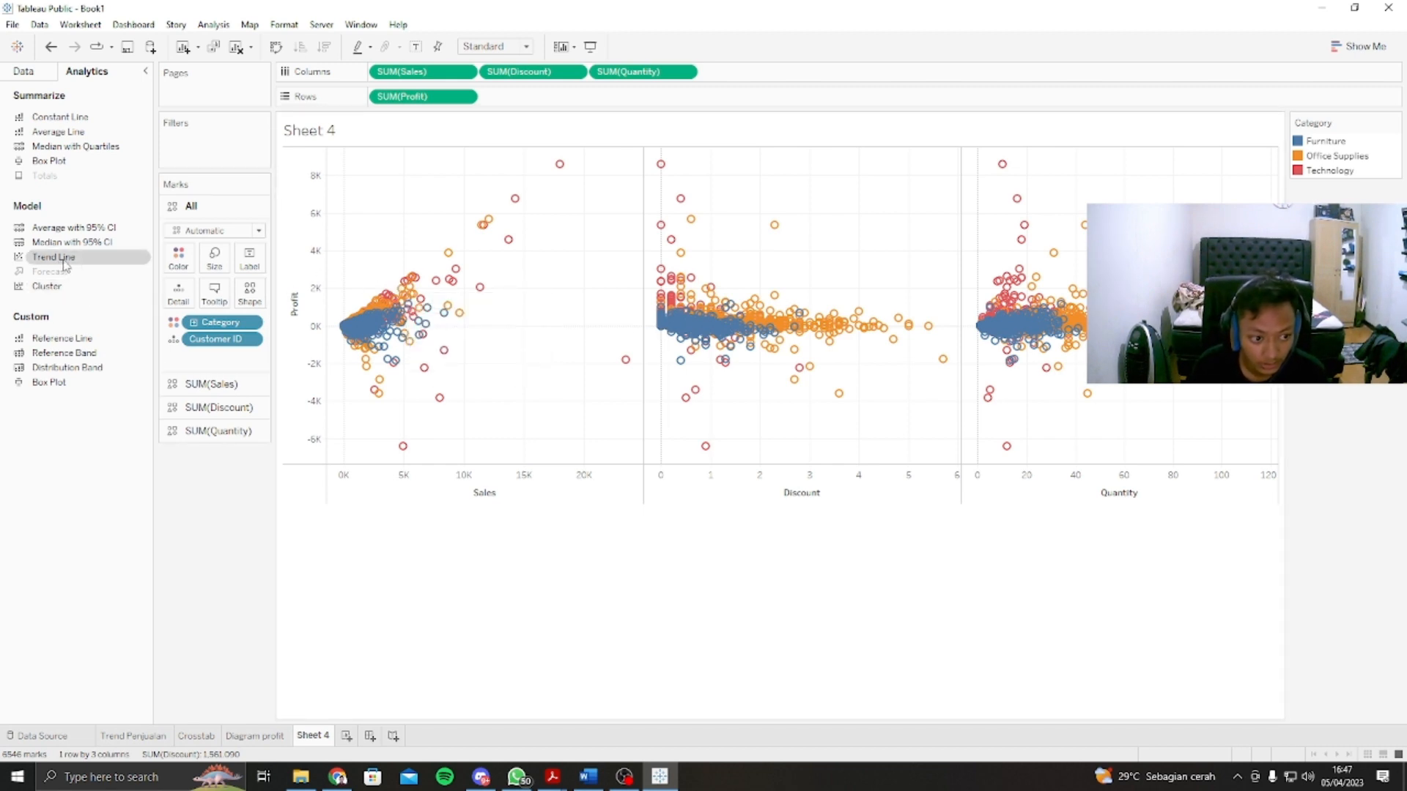
{"action": "left_click_drag", "start_coordinate": [64, 264], "coordinate": [423, 180]}
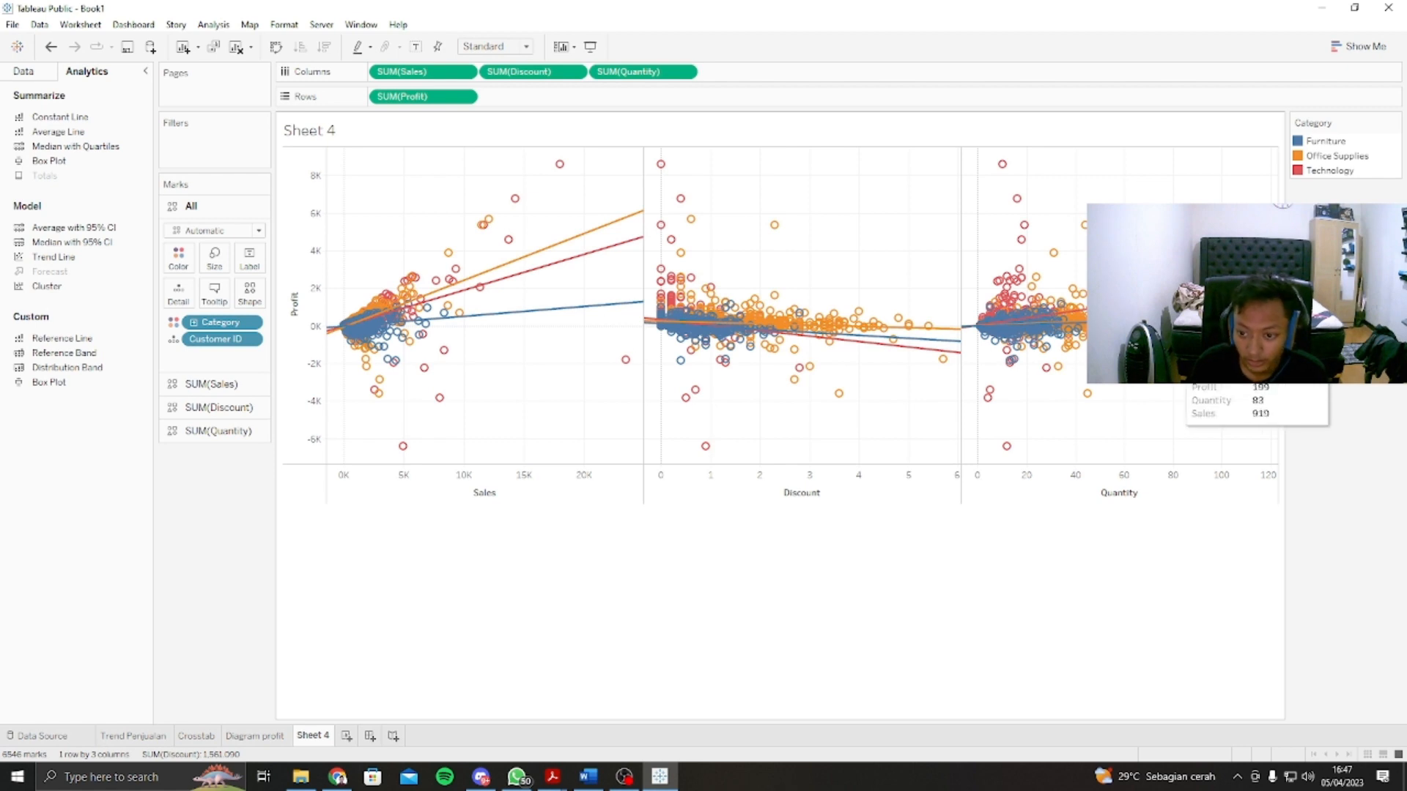
{"action": "mouse_move", "coordinate": [480, 295]}
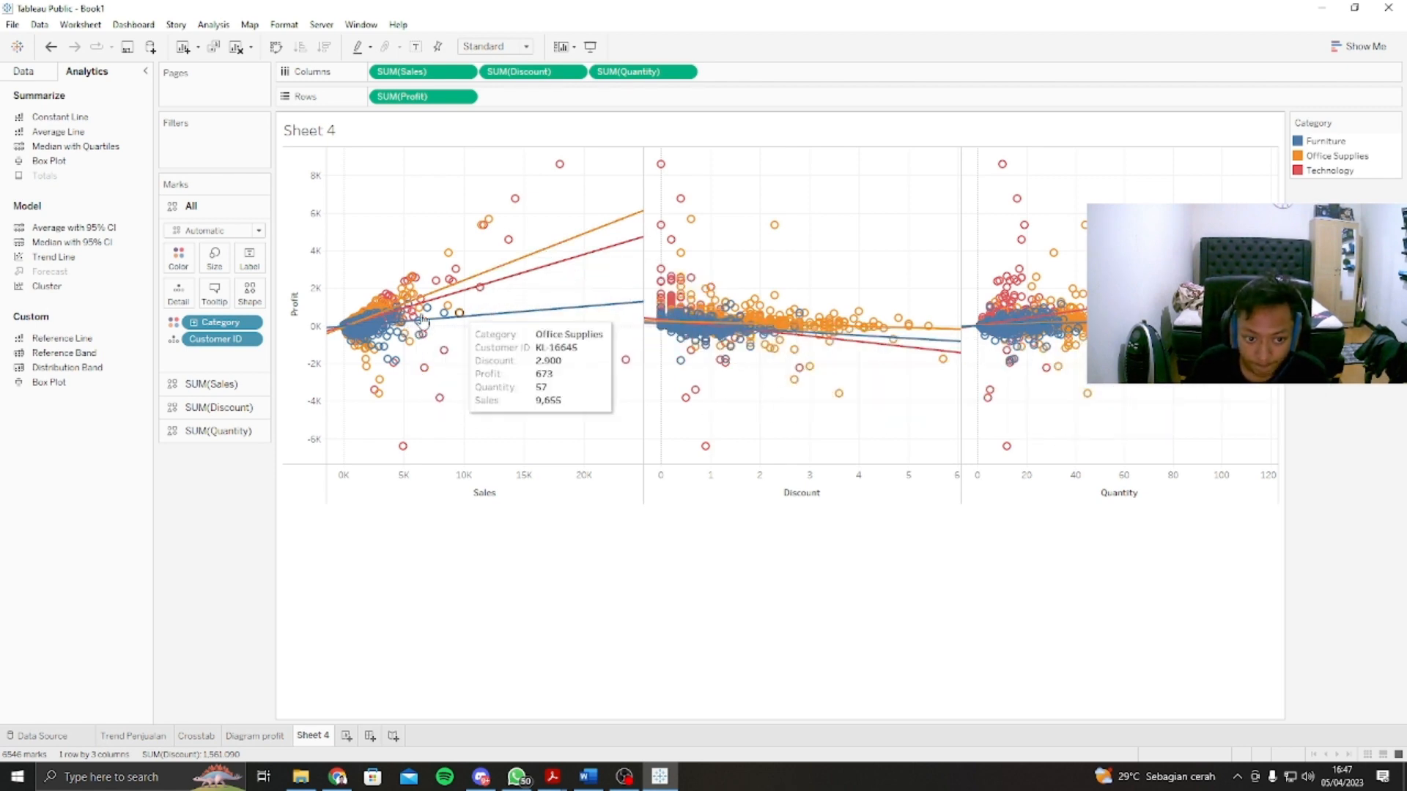
{"action": "mouse_move", "coordinate": [596, 310]}
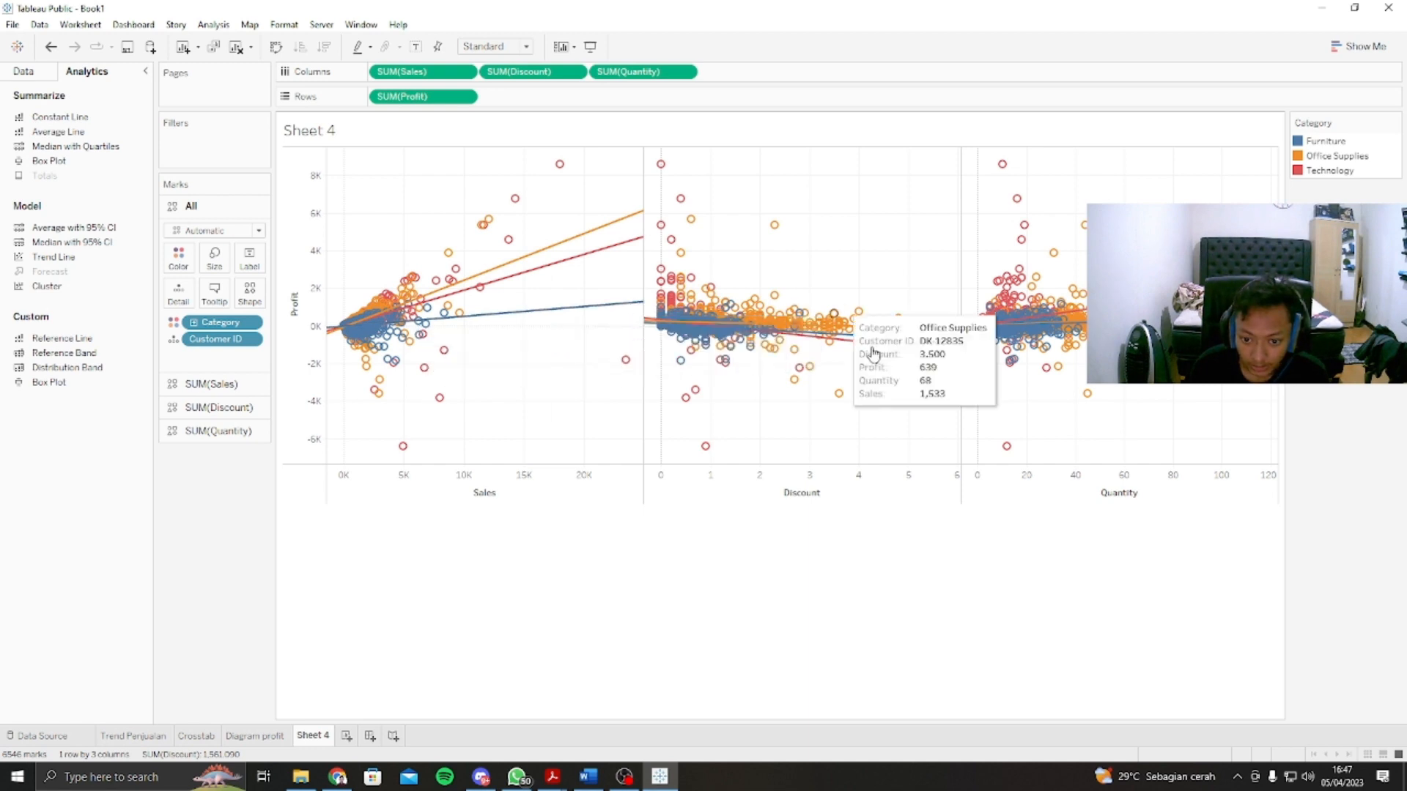
{"action": "mouse_move", "coordinate": [390, 322]}
{"action": "mouse_move", "coordinate": [512, 263]}
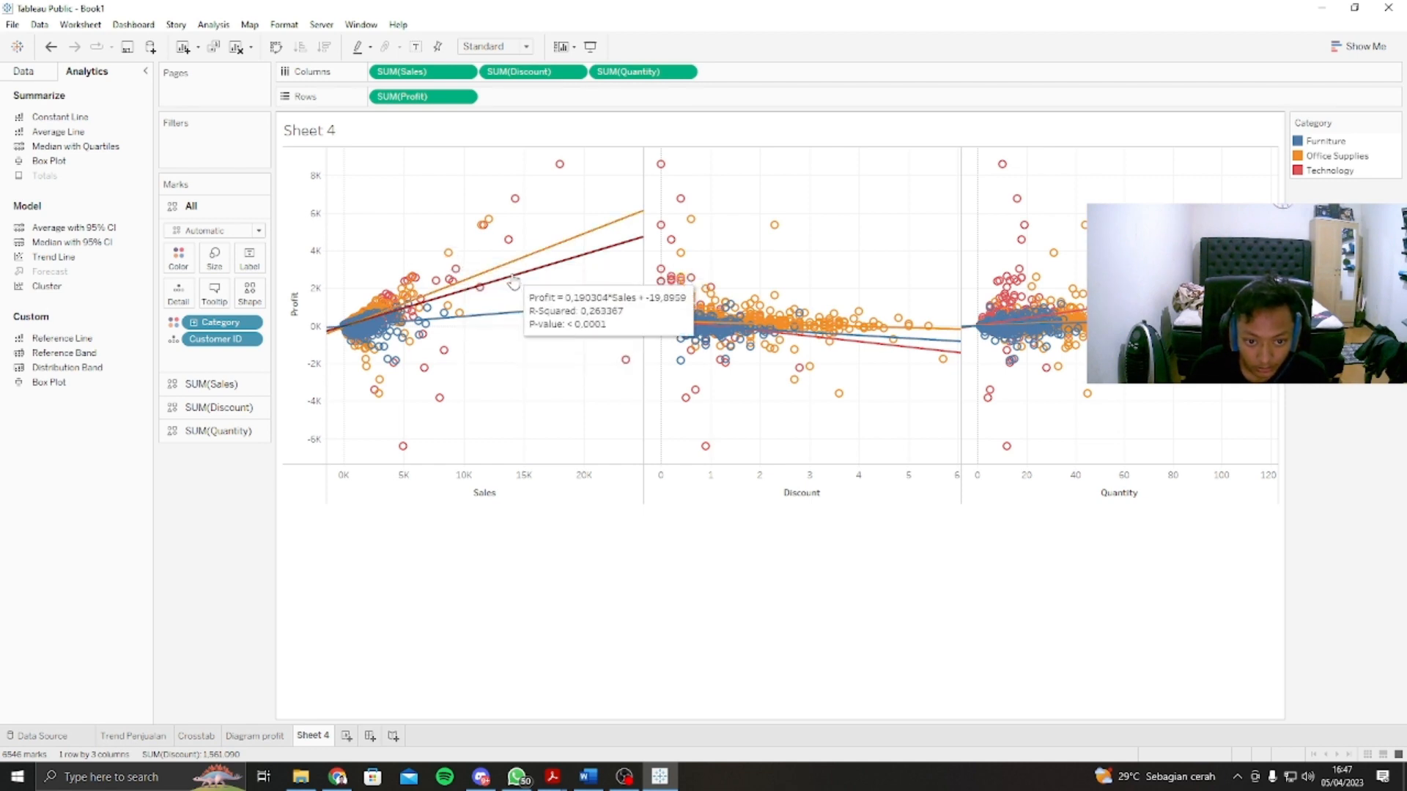
{"action": "mouse_move", "coordinate": [450, 255]}
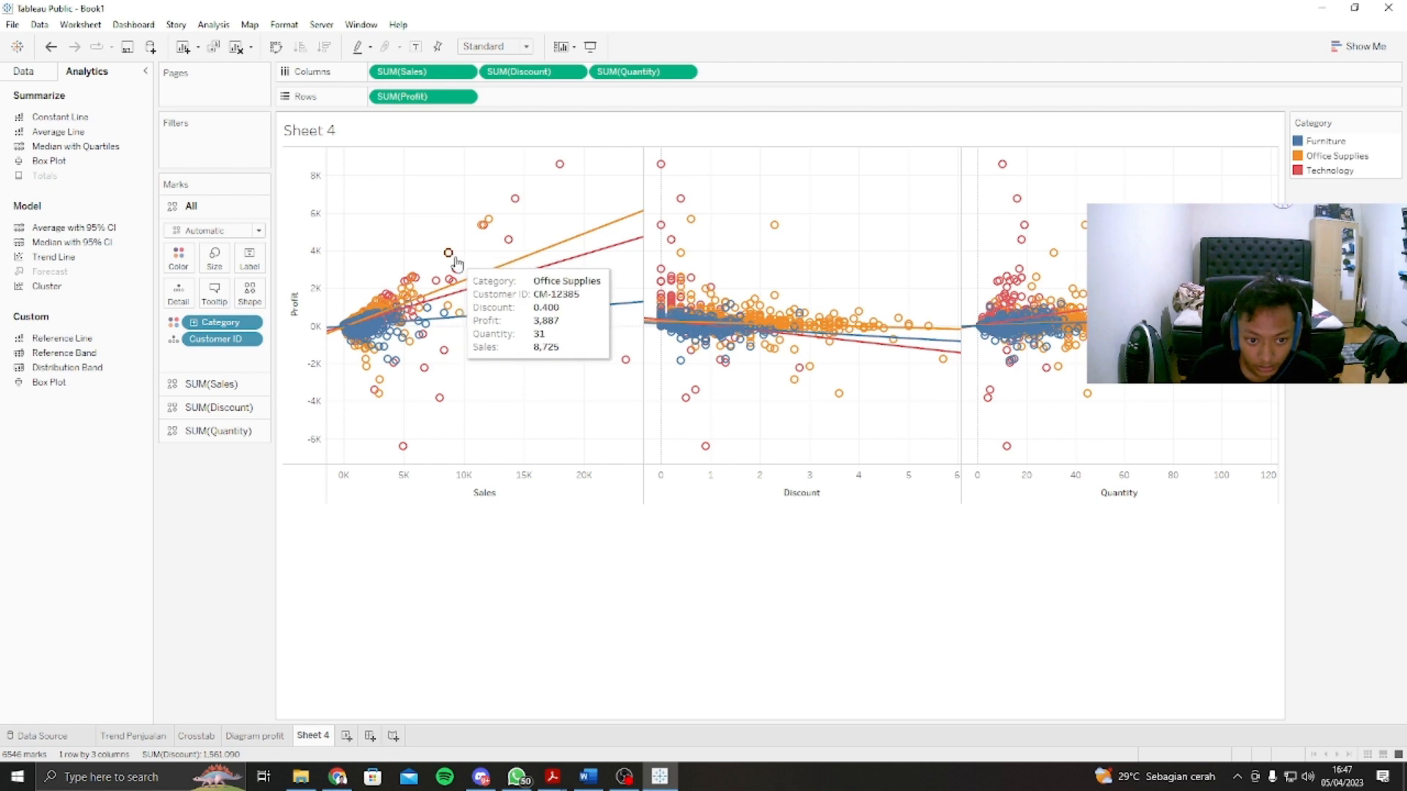
{"action": "mouse_move", "coordinate": [496, 223]}
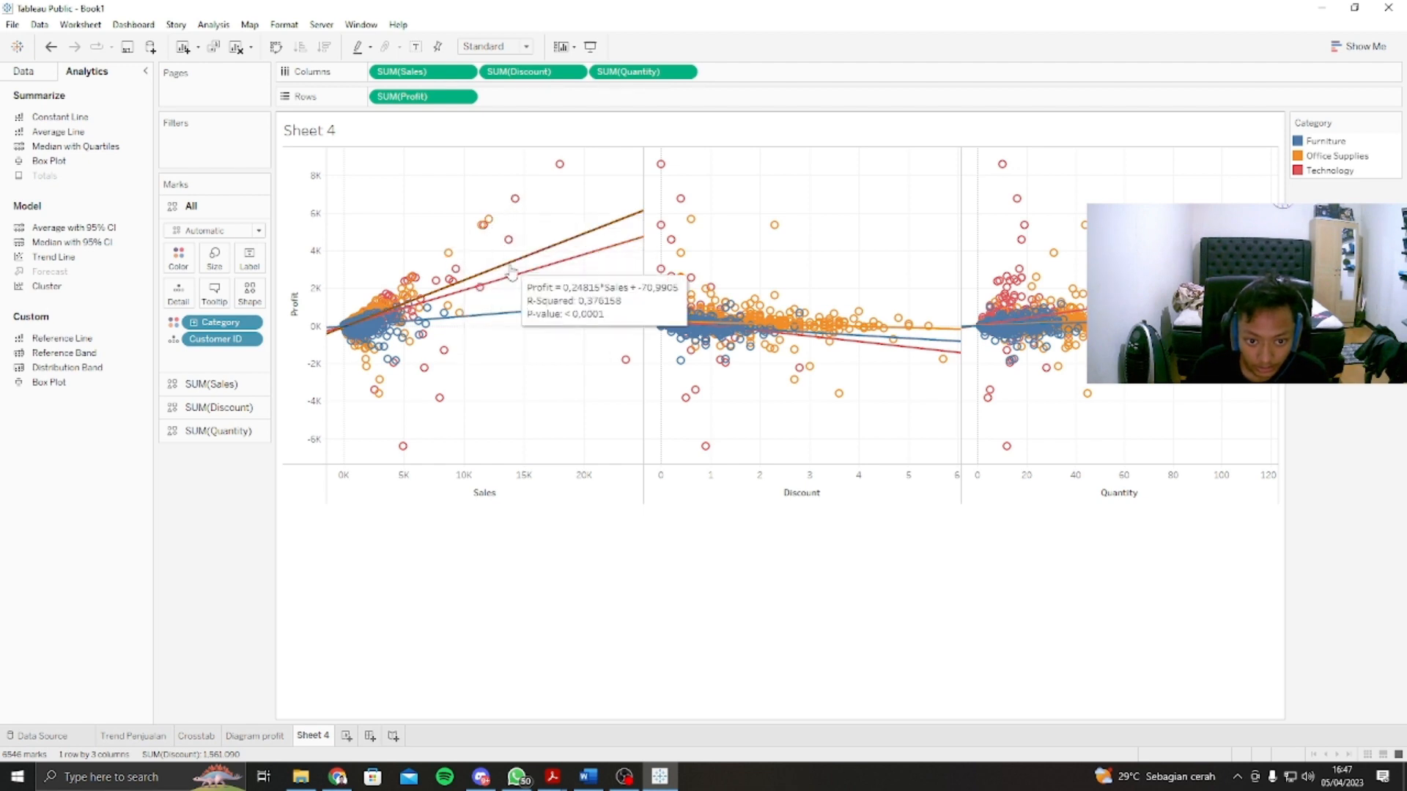
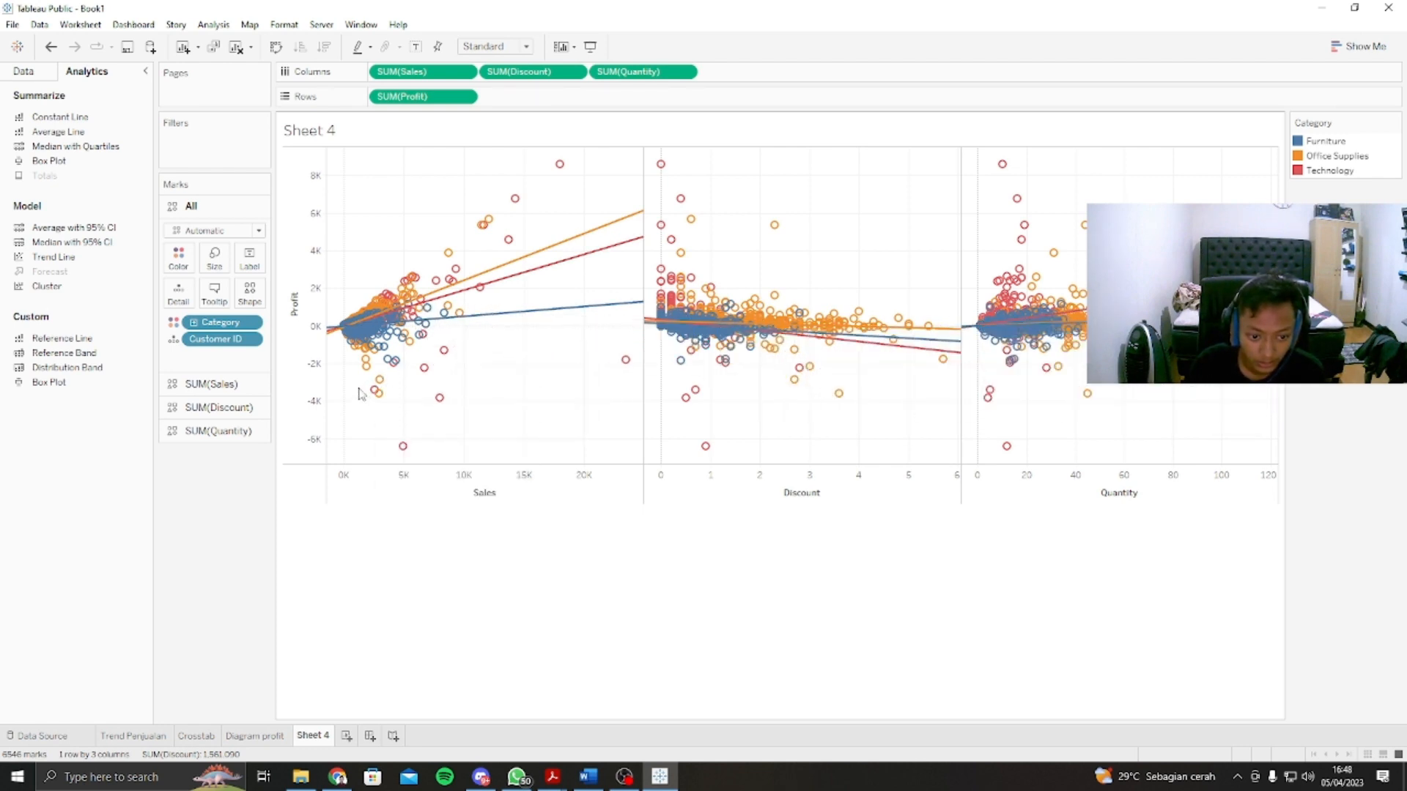
Step: Select the cluster of heavy-loss marks in the Sales scatter plot and examine their underlying data
{"action": "left_click_drag", "start_coordinate": [359, 389], "coordinate": [460, 465]}
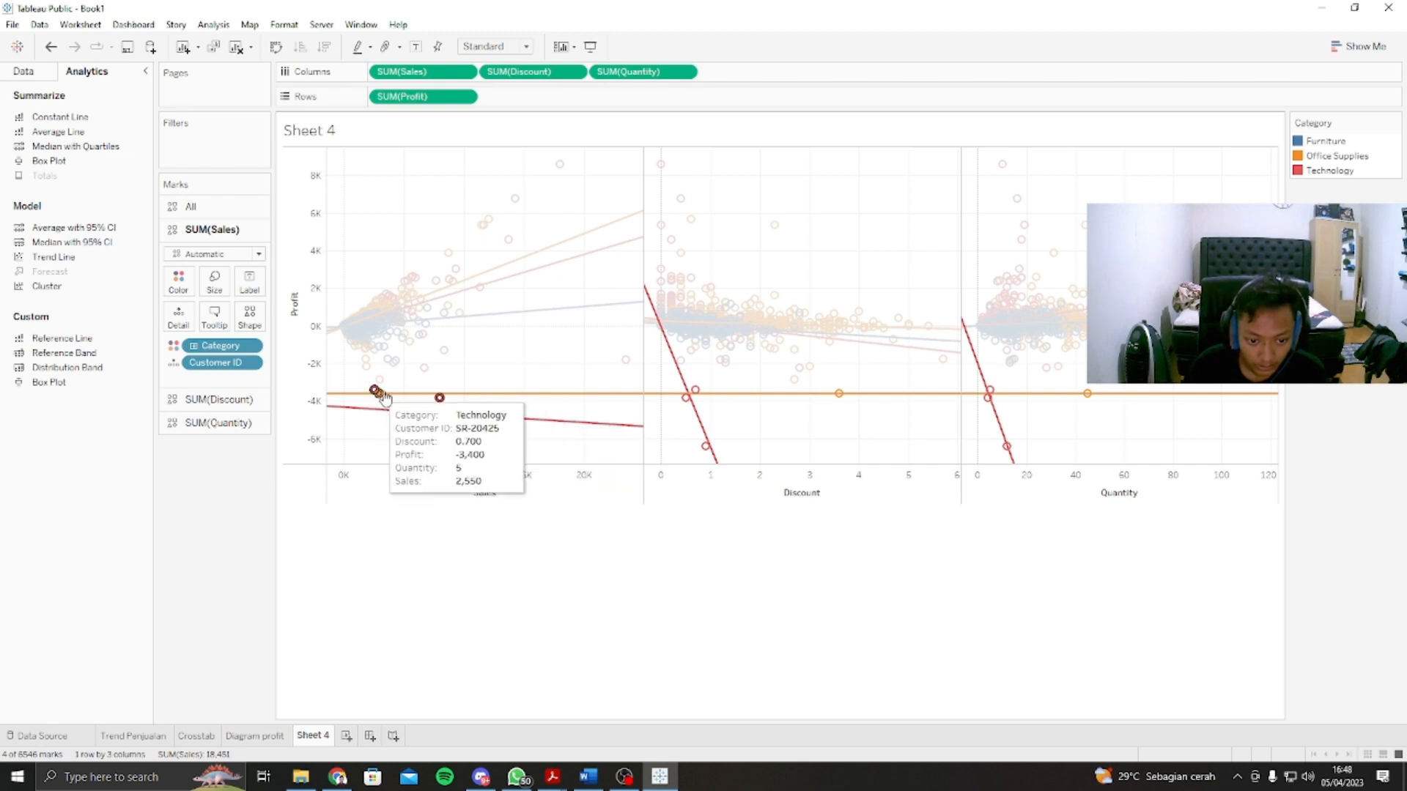
{"action": "mouse_move", "coordinate": [501, 475]}
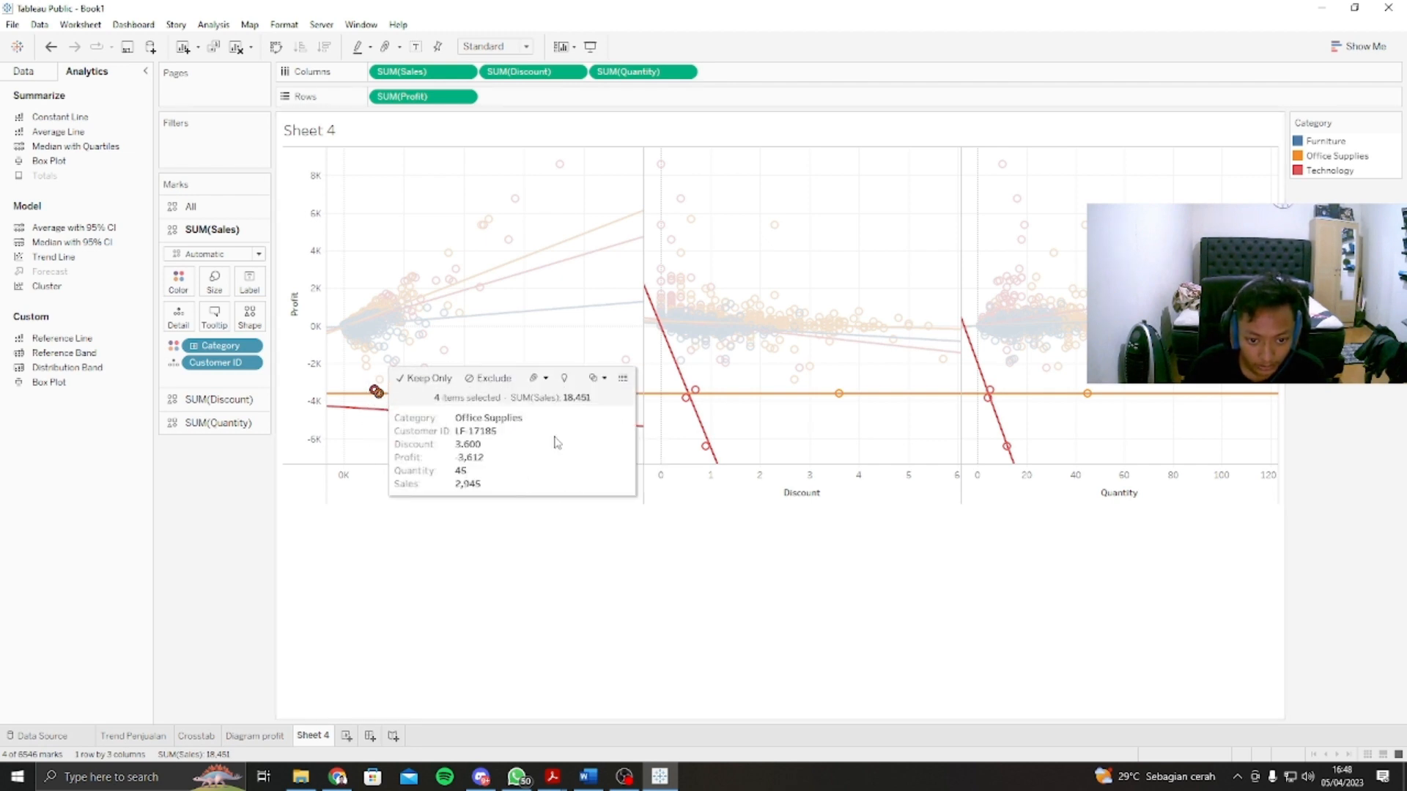
{"action": "left_click", "coordinate": [622, 379]}
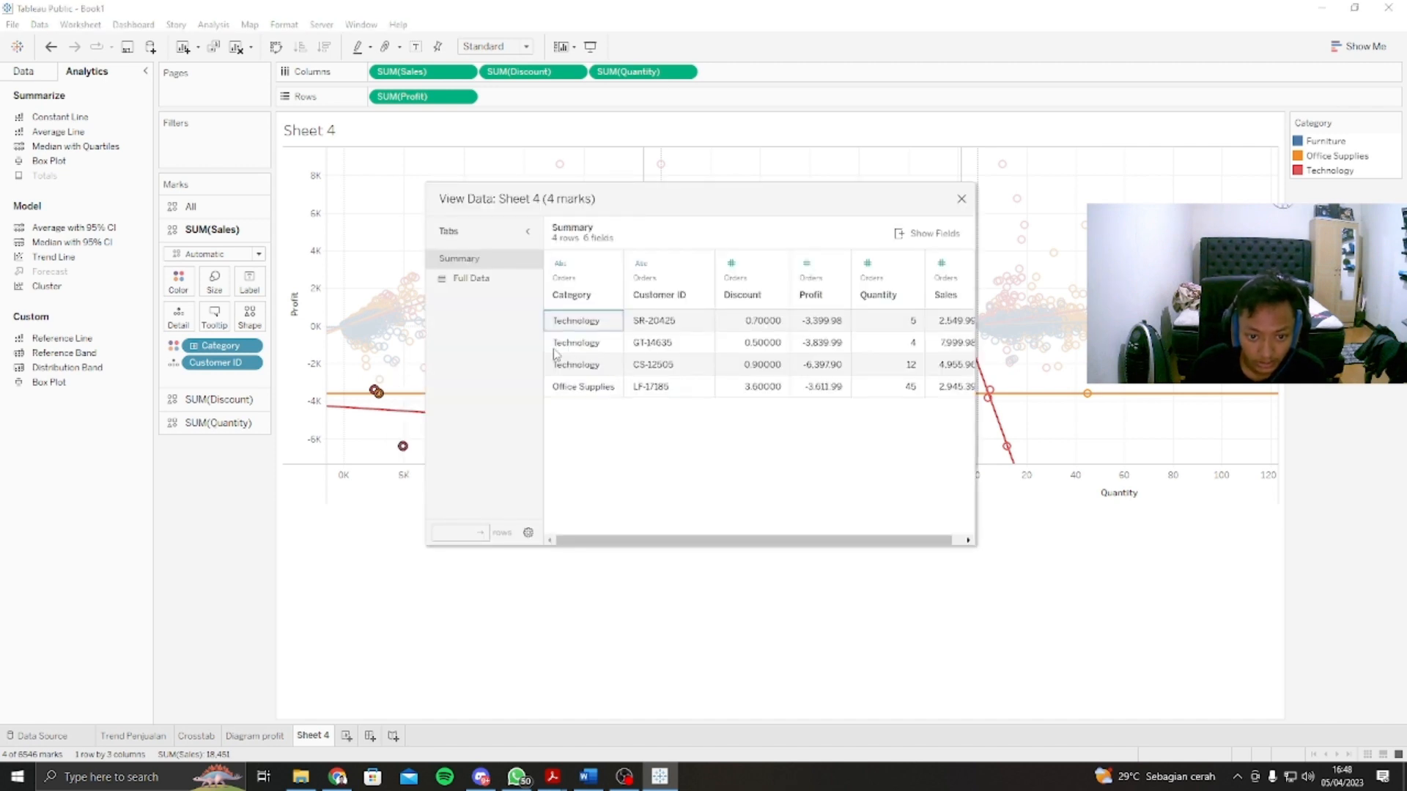
{"action": "left_click_drag", "start_coordinate": [628, 540], "coordinate": [781, 551]}
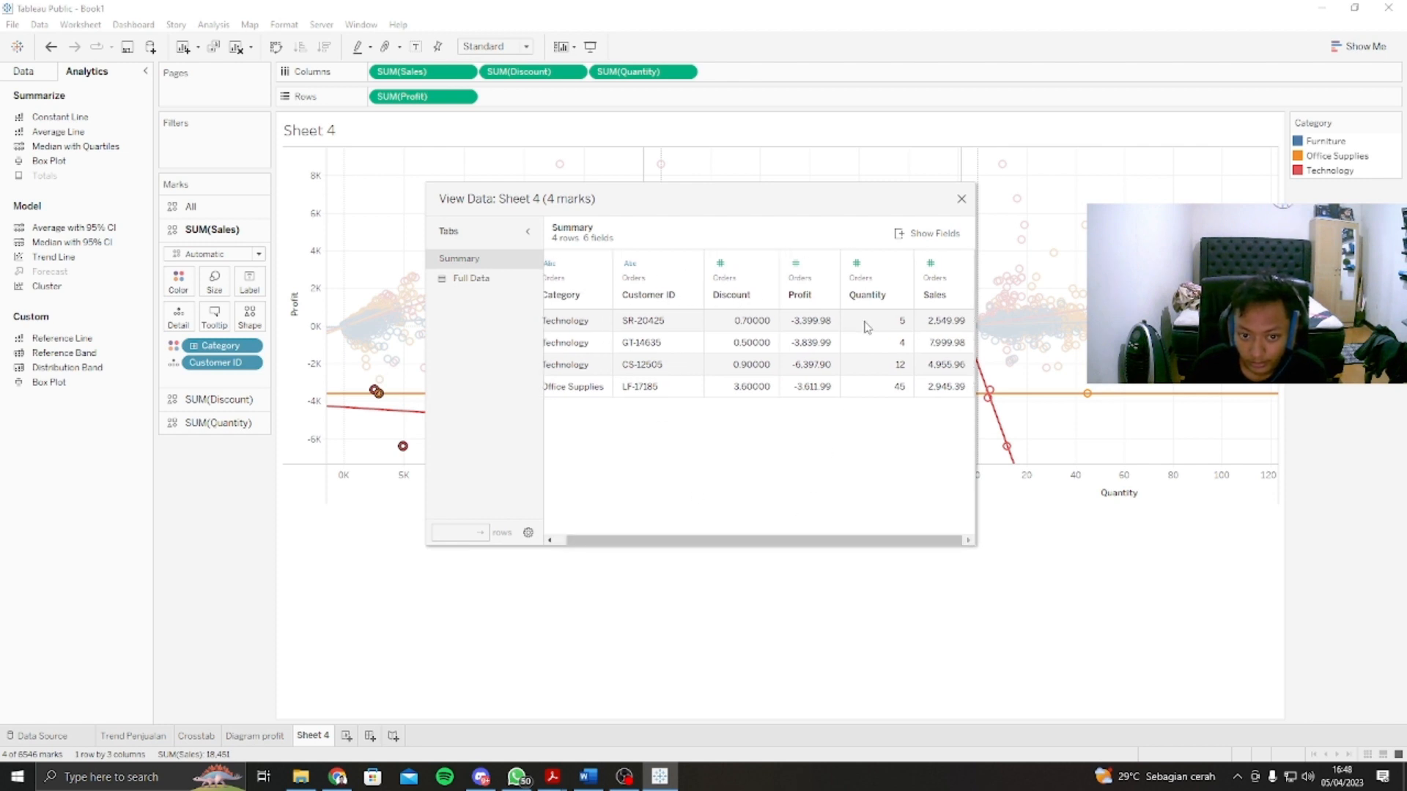
{"action": "left_click", "coordinate": [492, 280]}
{"action": "left_click", "coordinate": [490, 262]}
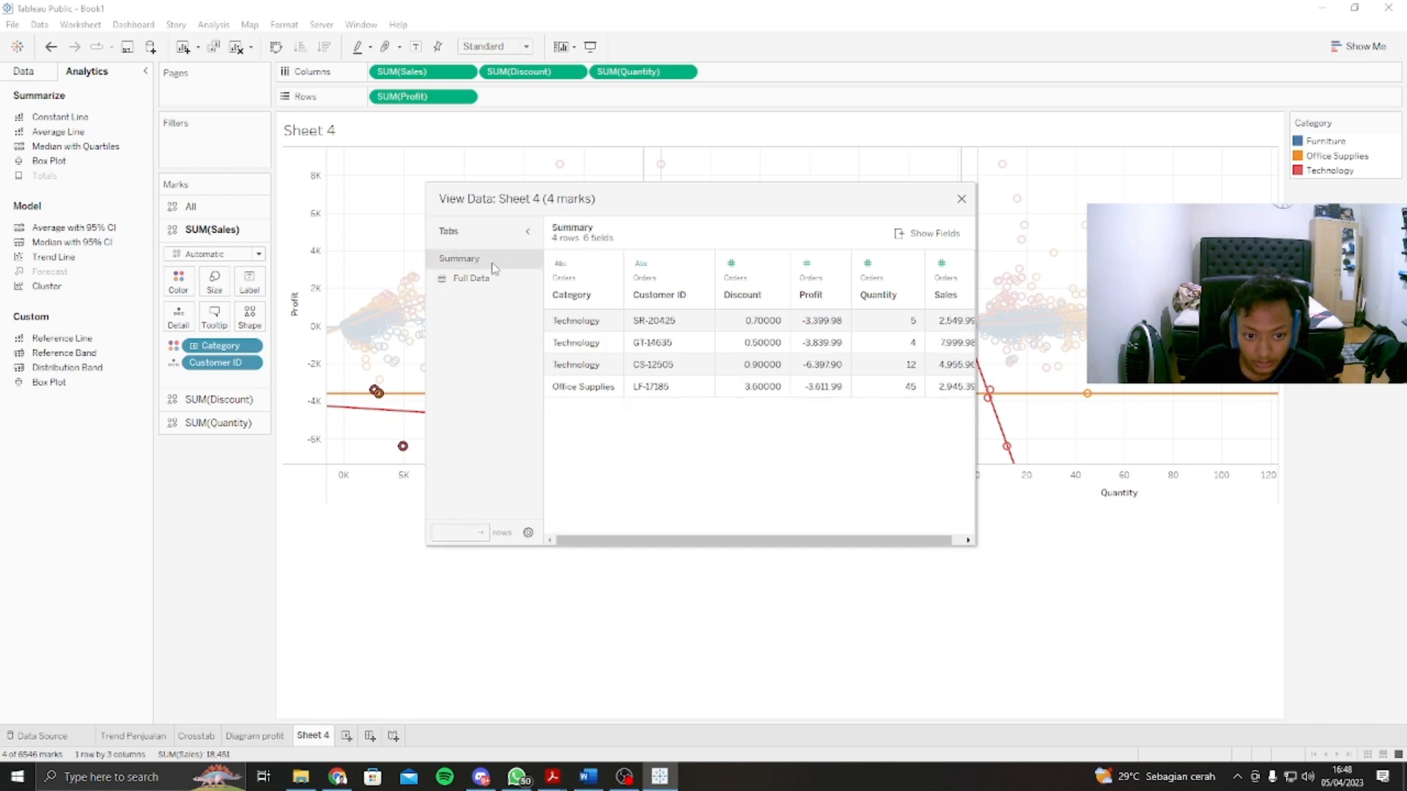
{"action": "left_click_drag", "start_coordinate": [720, 540], "coordinate": [837, 503]}
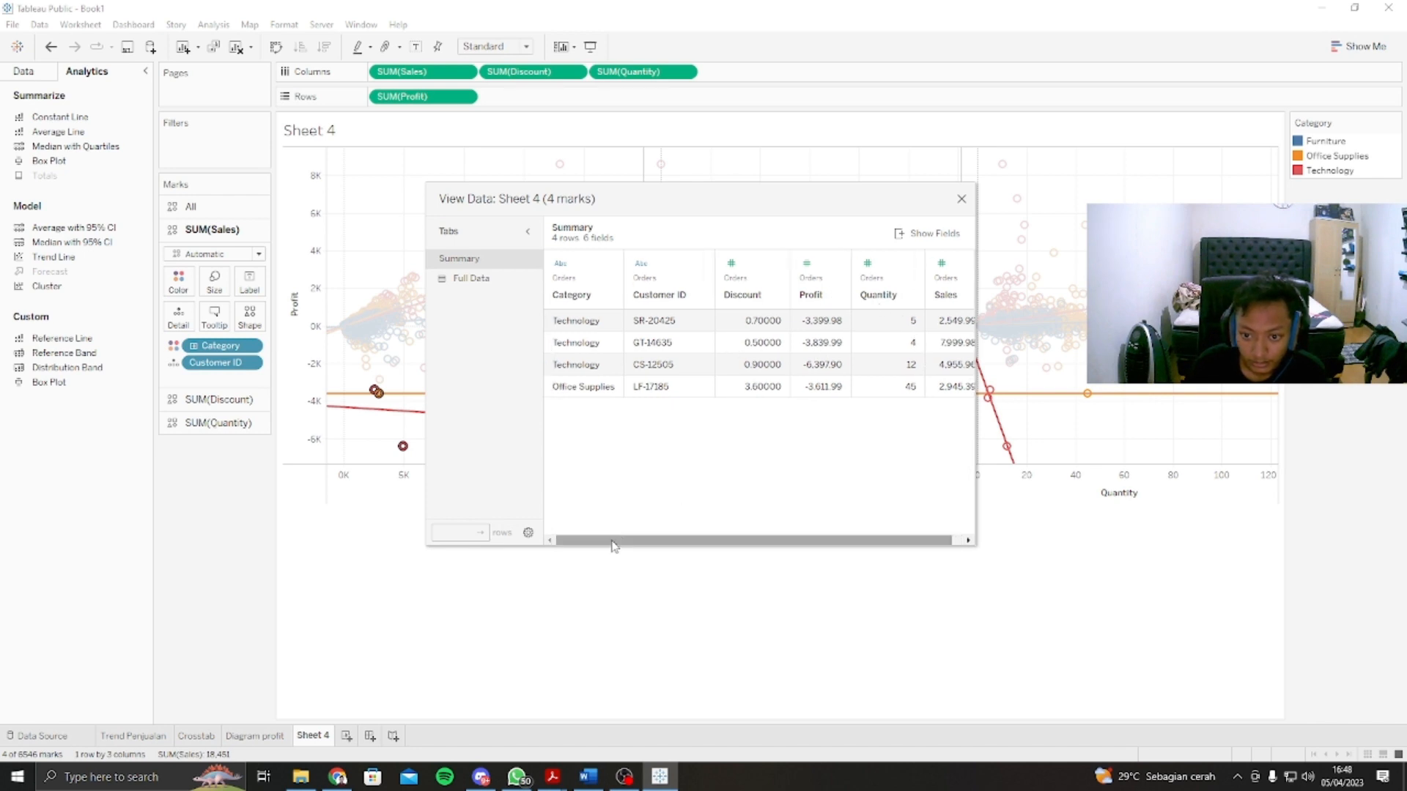
{"action": "left_click", "coordinate": [961, 199]}
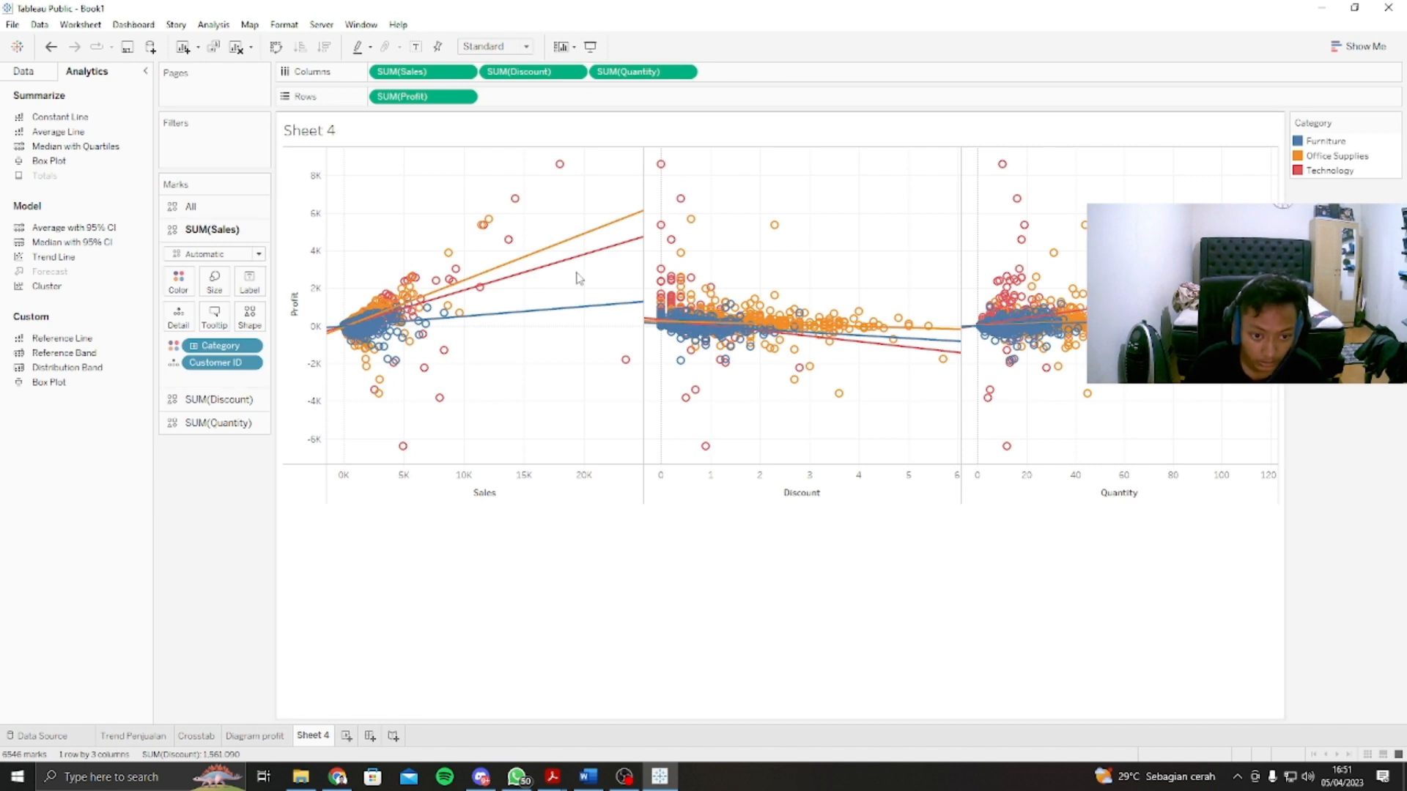
{"action": "mouse_move", "coordinate": [575, 266]}
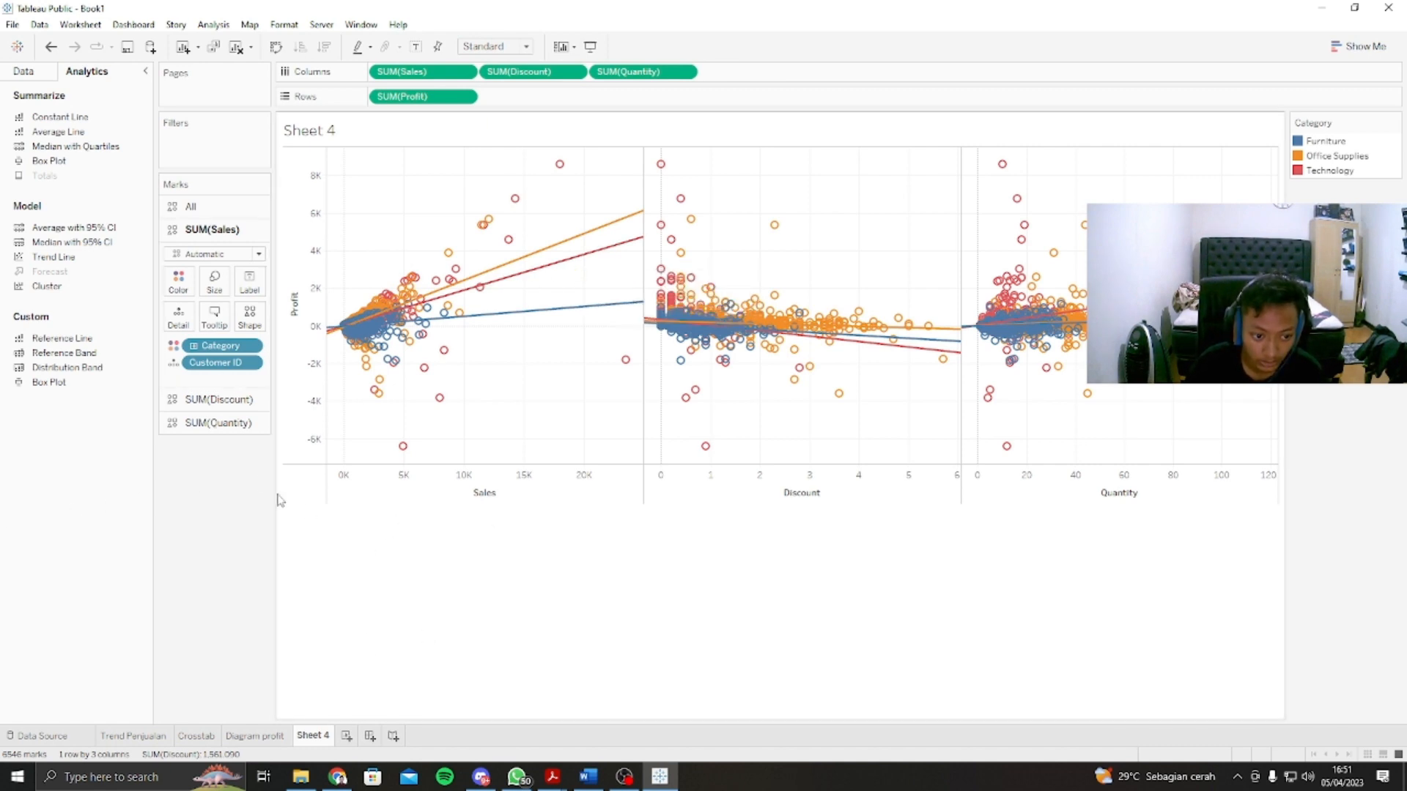
Step: Create a new worksheet and build a blank map with Longitude (generated) as columns and Latitude (generated) as rows
{"action": "left_click", "coordinate": [346, 736]}
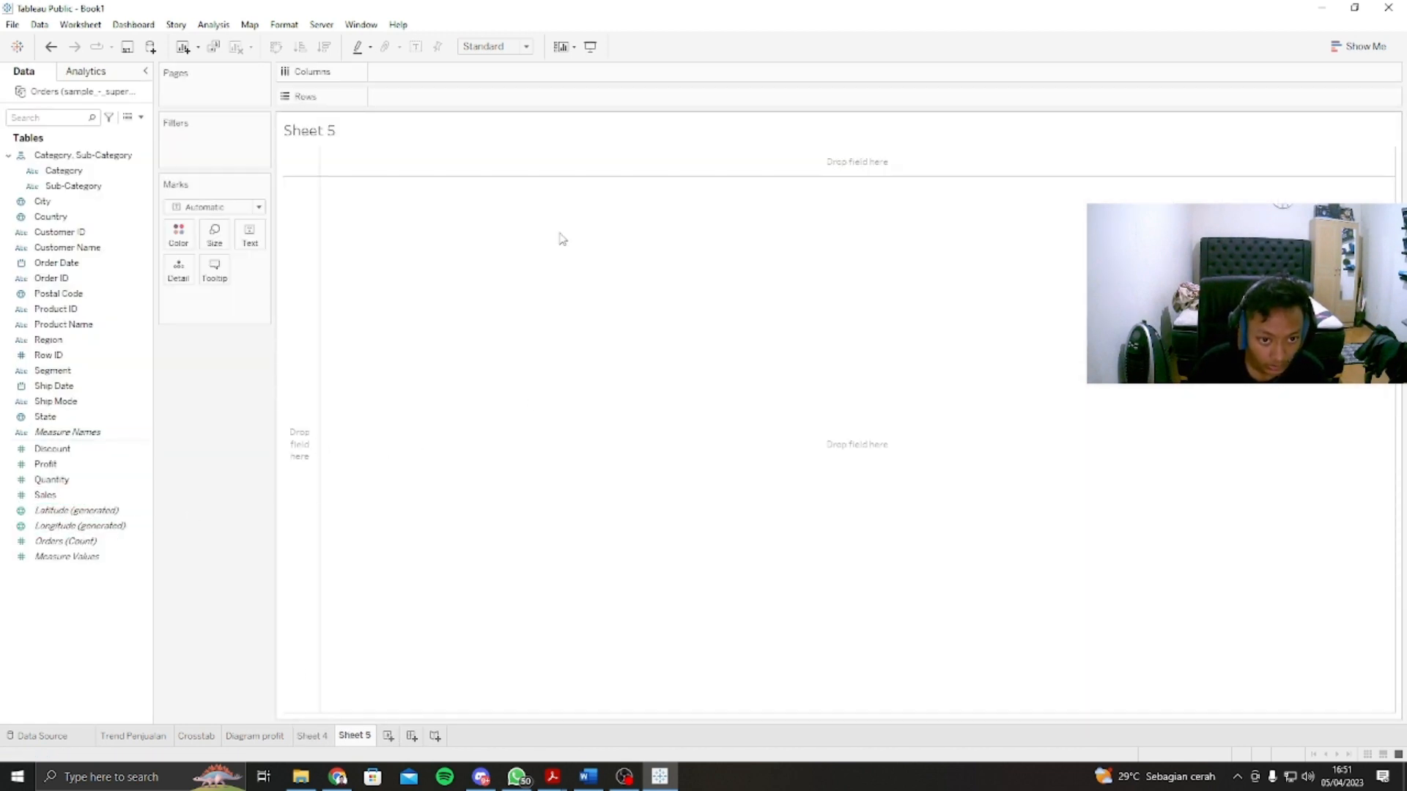
{"action": "left_click", "coordinate": [73, 526]}
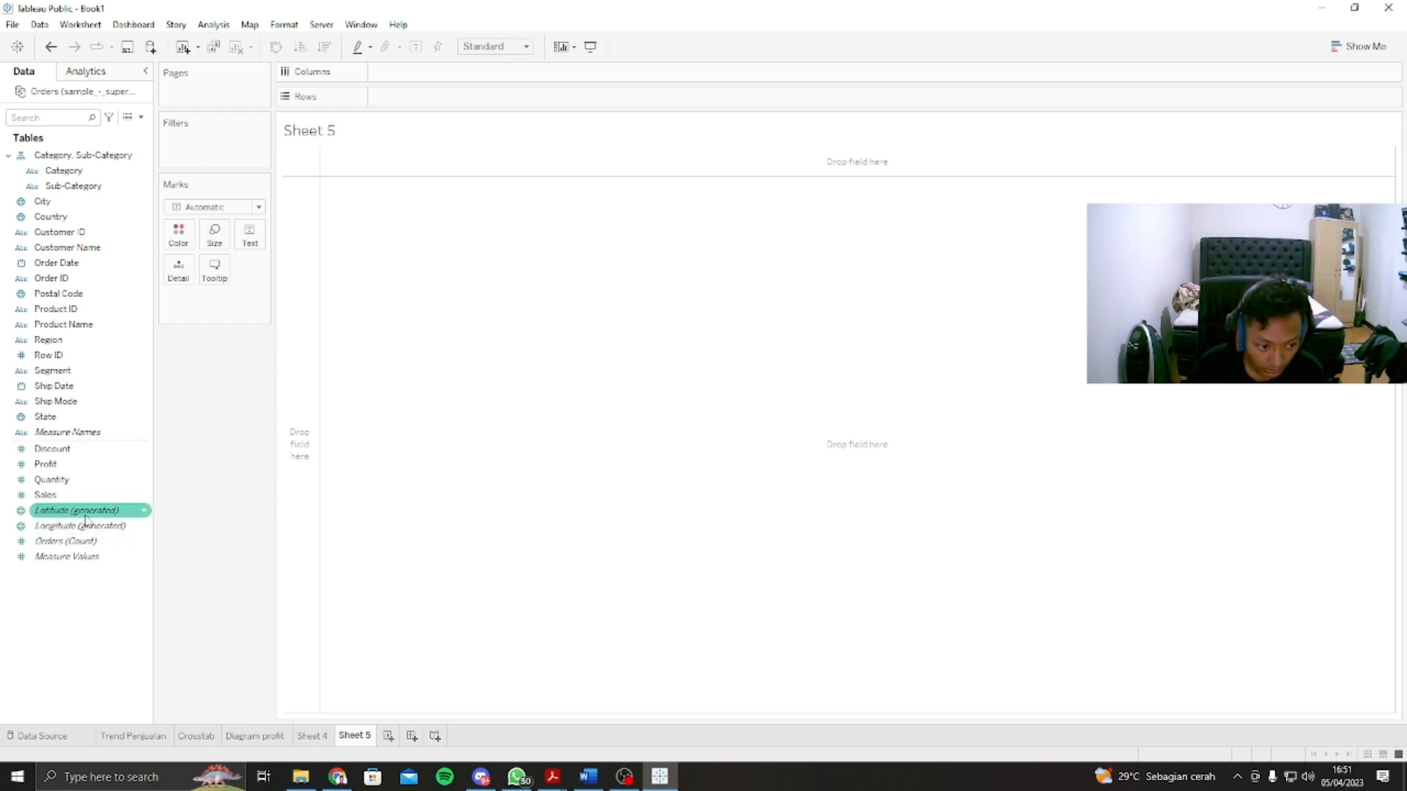
{"action": "left_click_drag", "start_coordinate": [68, 531], "coordinate": [498, 71]}
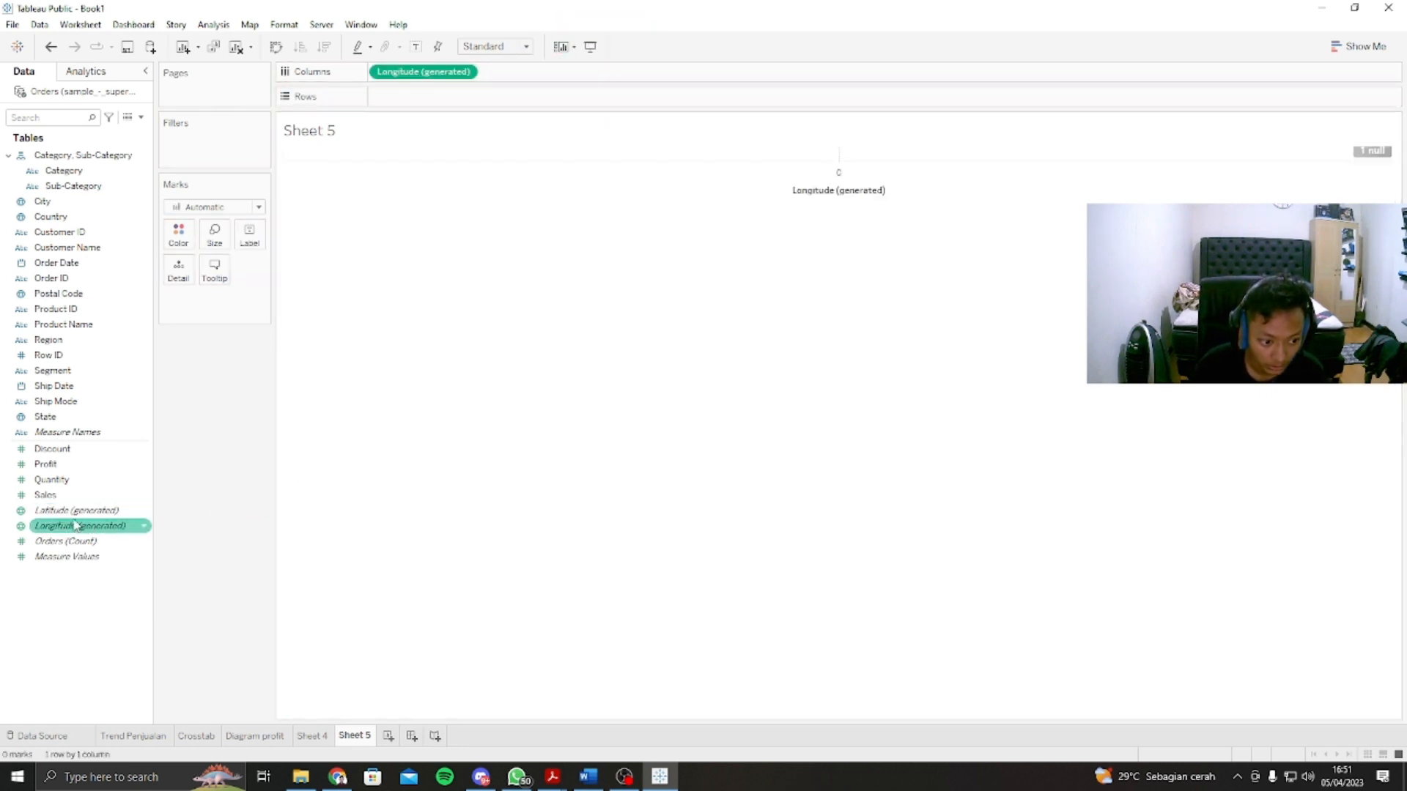
{"action": "mouse_move", "coordinate": [73, 510]}
{"action": "left_mouse_down"}
{"action": "mouse_move", "coordinate": [132, 513]}
{"action": "mouse_move", "coordinate": [442, 105]}
{"action": "left_mouse_up"}
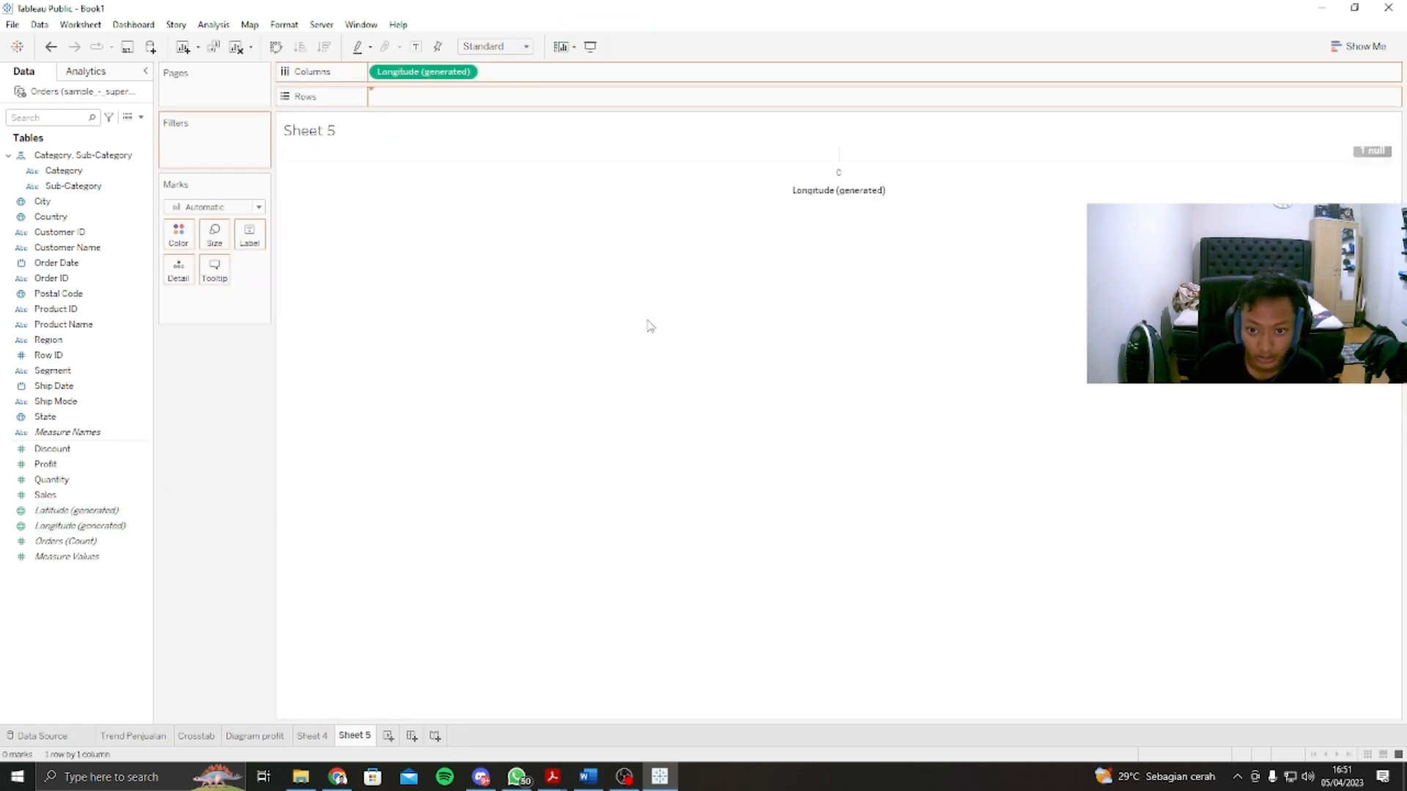
Step: Explore the blank world map across the Americas, Africa, Asia and Australia
{"action": "scroll", "coordinate": [792, 458], "scroll_direction": "up", "scroll_amount": 2}
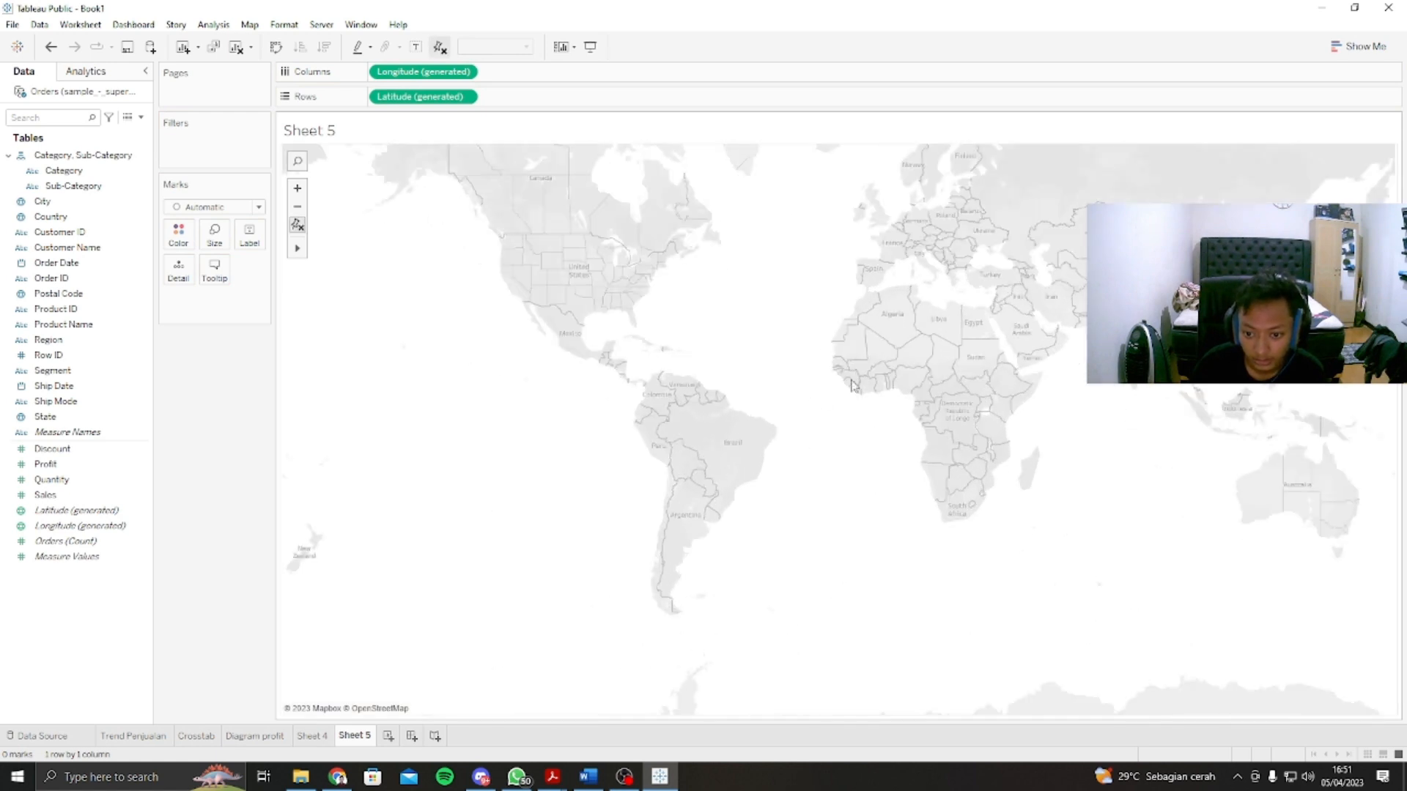
{"action": "left_click_drag", "start_coordinate": [927, 312], "coordinate": [846, 449]}
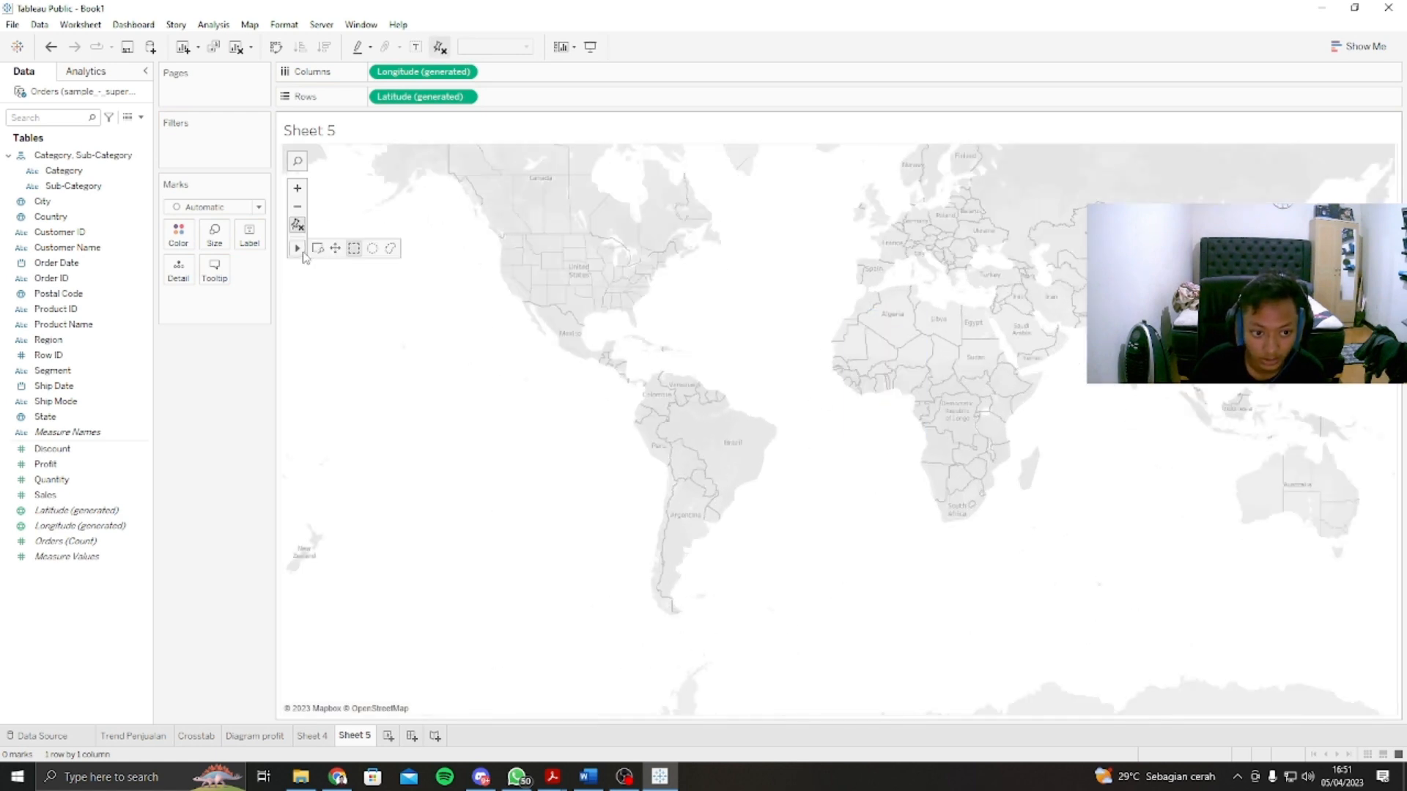
{"action": "left_click", "coordinate": [336, 249]}
{"action": "left_click_drag", "start_coordinate": [1011, 365], "coordinate": [726, 565]}
{"action": "left_click_drag", "start_coordinate": [977, 460], "coordinate": [437, 332]}
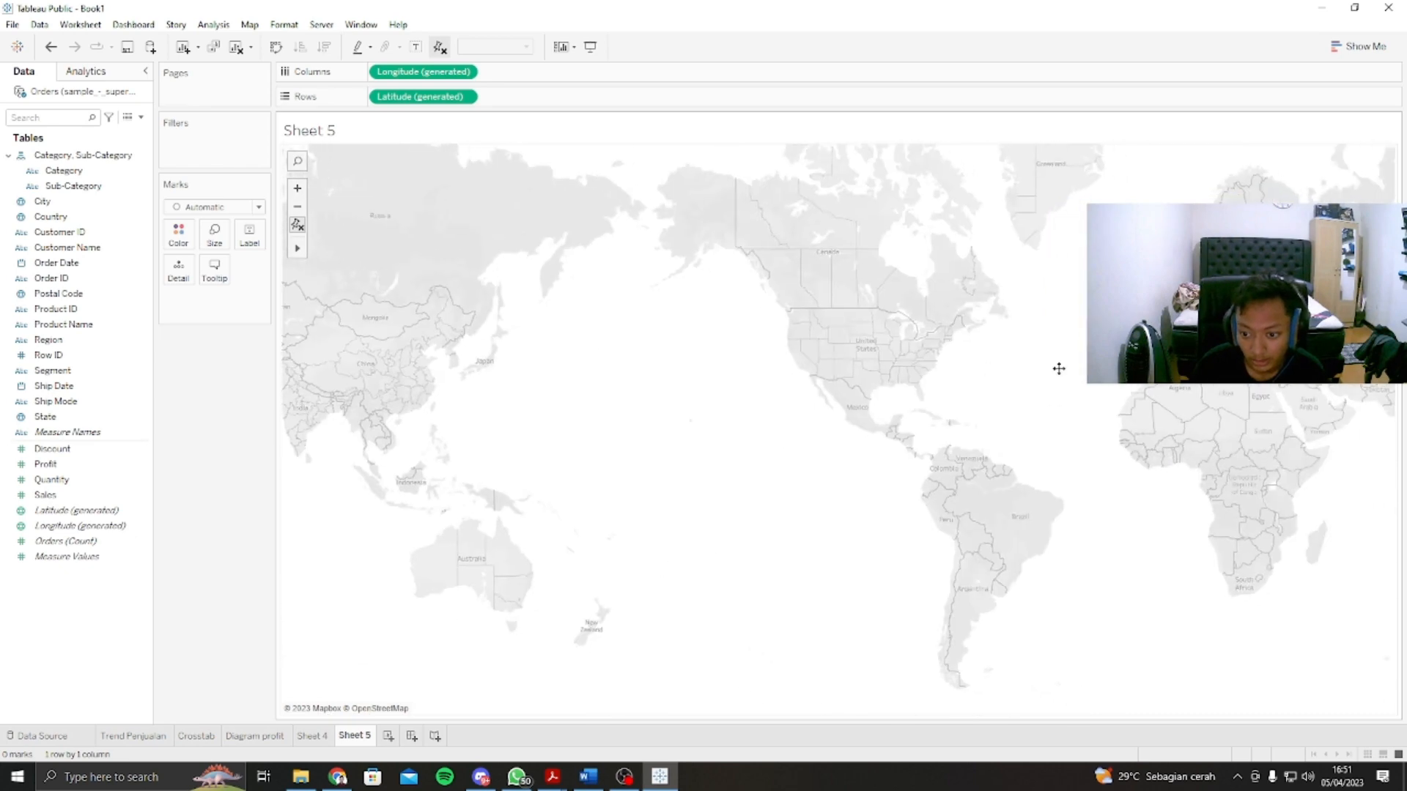
{"action": "left_click_drag", "start_coordinate": [1071, 374], "coordinate": [381, 411]}
{"action": "scroll", "coordinate": [713, 427], "scroll_direction": "up", "scroll_amount": 2}
{"action": "left_click_drag", "start_coordinate": [707, 407], "coordinate": [785, 396]}
{"action": "scroll", "coordinate": [738, 400], "scroll_direction": "down", "scroll_amount": 1}
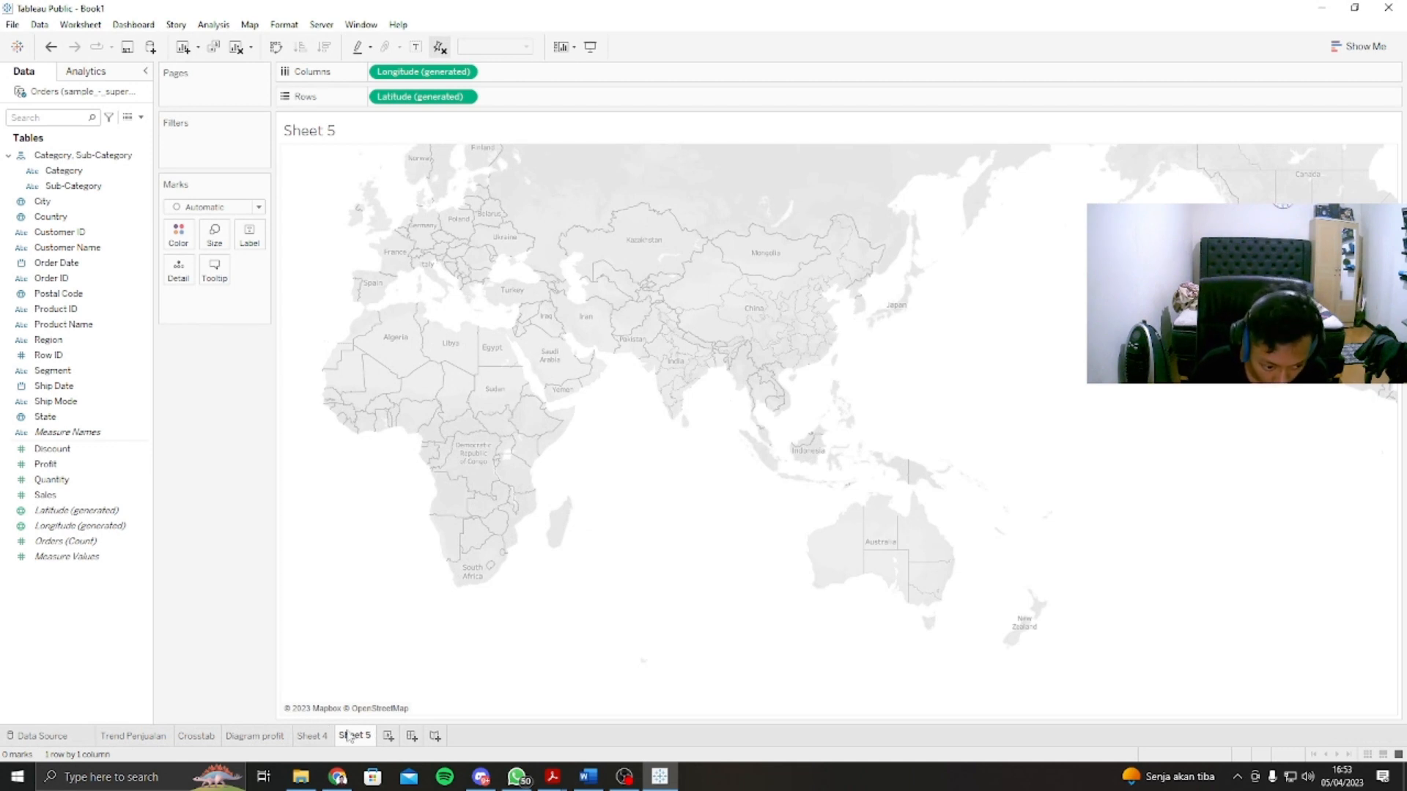
Step: Create a new dashboard and set its size to Automatic
{"action": "left_click", "coordinate": [412, 736]}
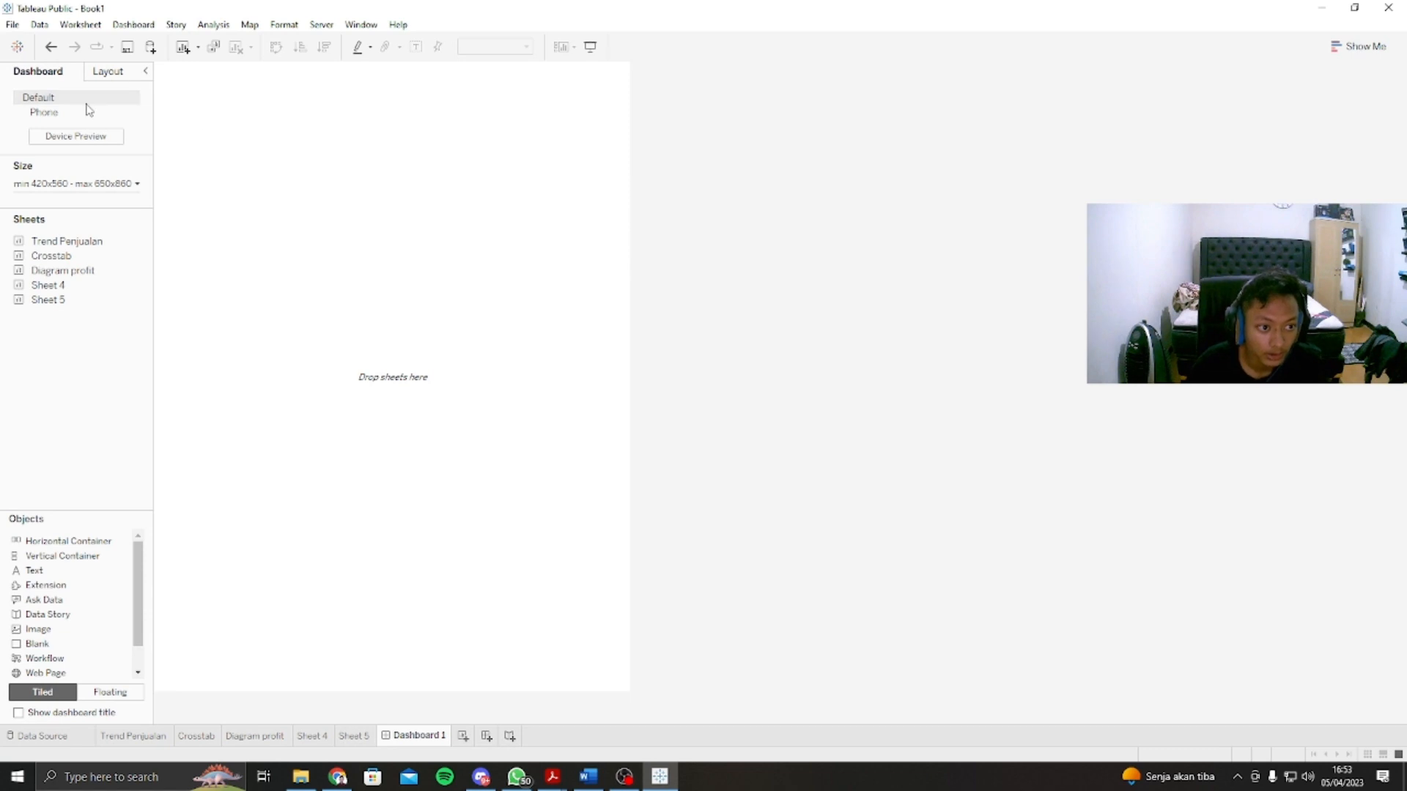
{"action": "left_click", "coordinate": [93, 184]}
{"action": "left_click", "coordinate": [148, 209]}
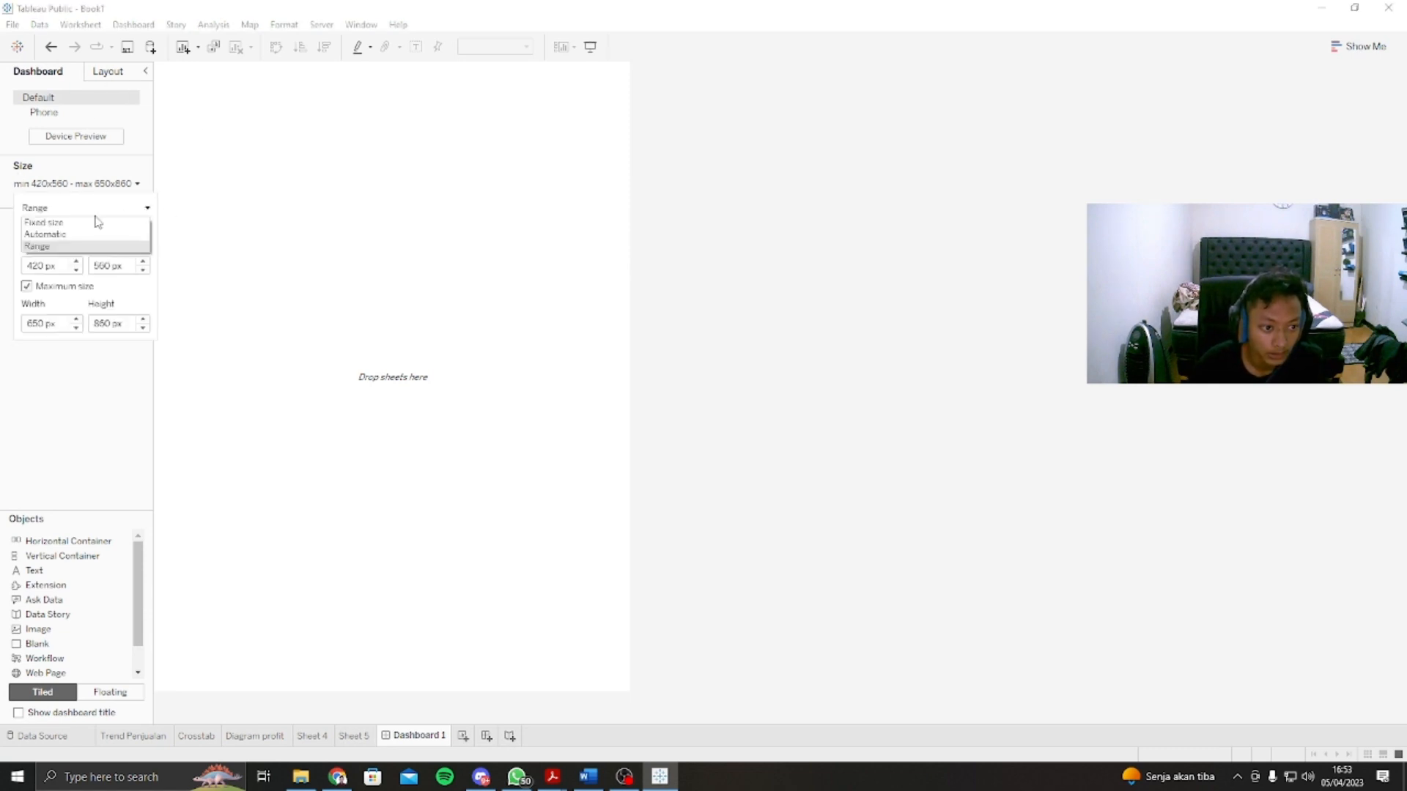
{"action": "left_click", "coordinate": [38, 236]}
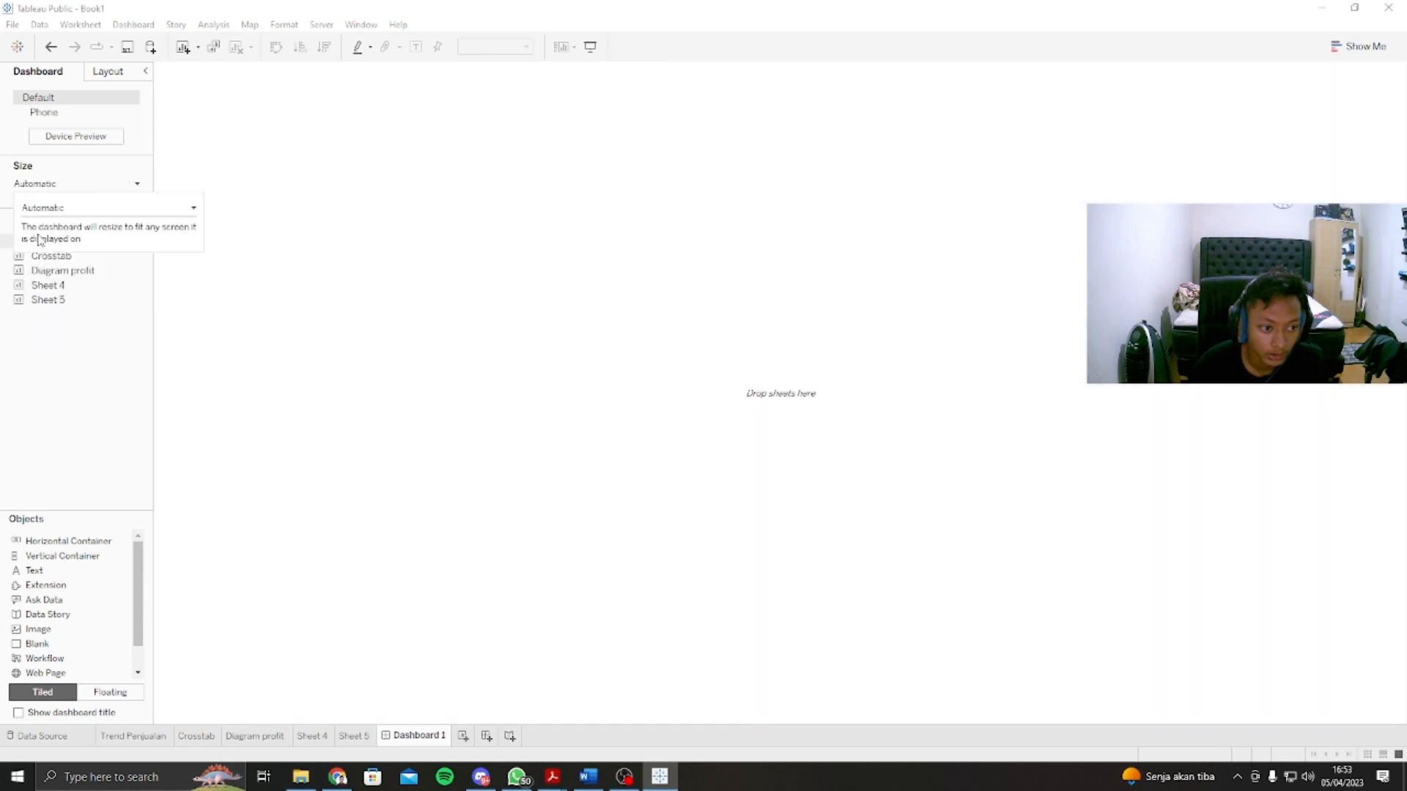
{"action": "left_click", "coordinate": [112, 389]}
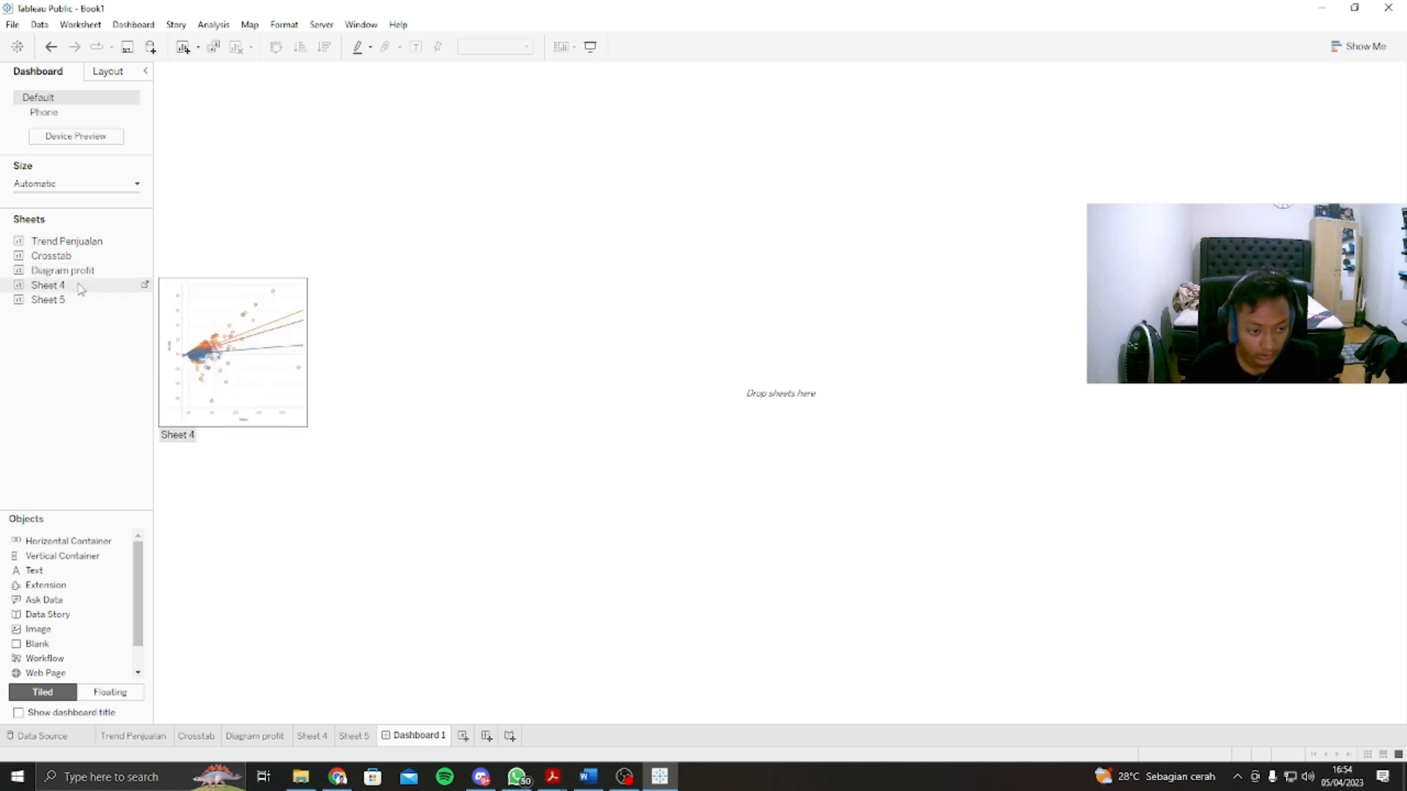
Step: Rename Sheet 4 as "Trend profit"
{"action": "right_click", "coordinate": [318, 742]}
{"action": "left_click", "coordinate": [380, 571]}
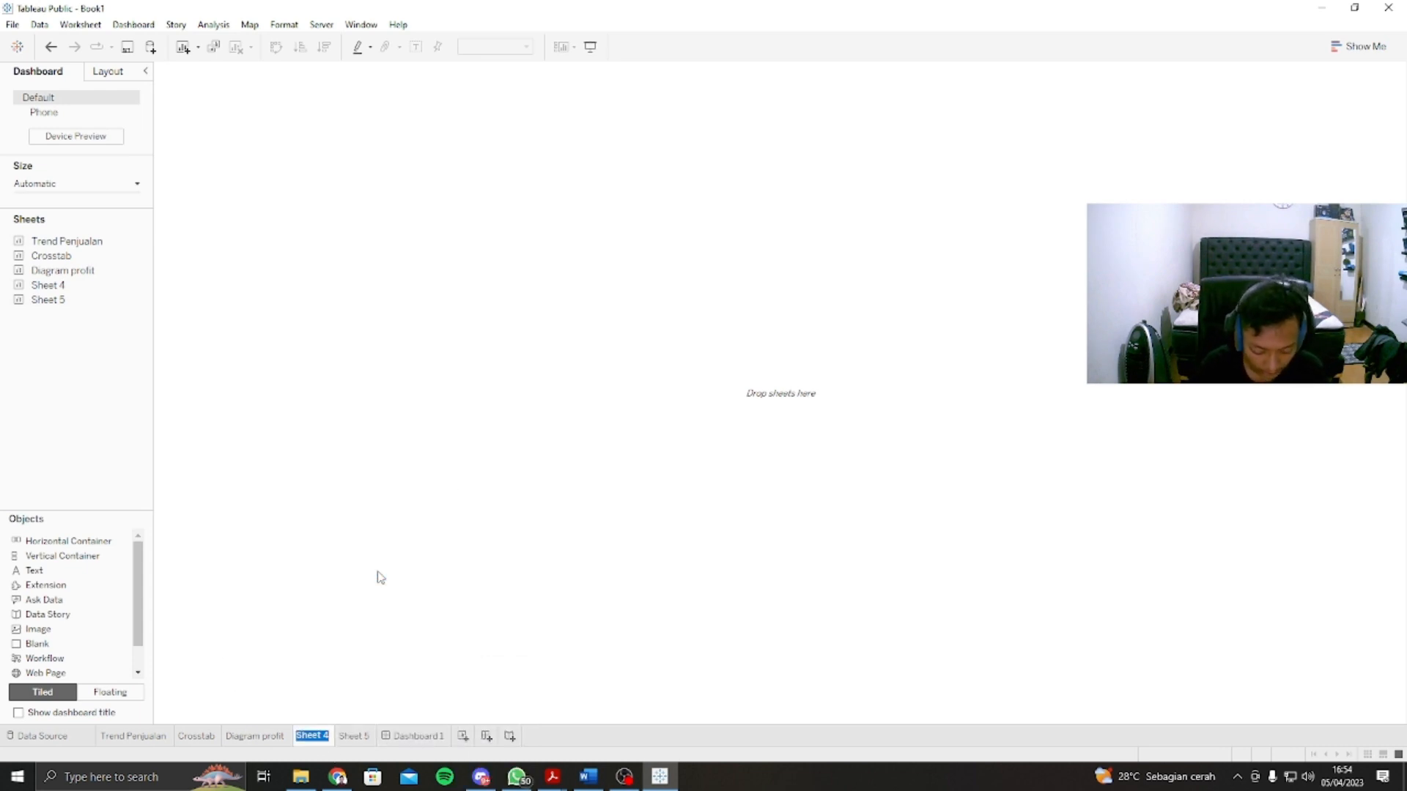
{"action": "type", "text": "Trend"}
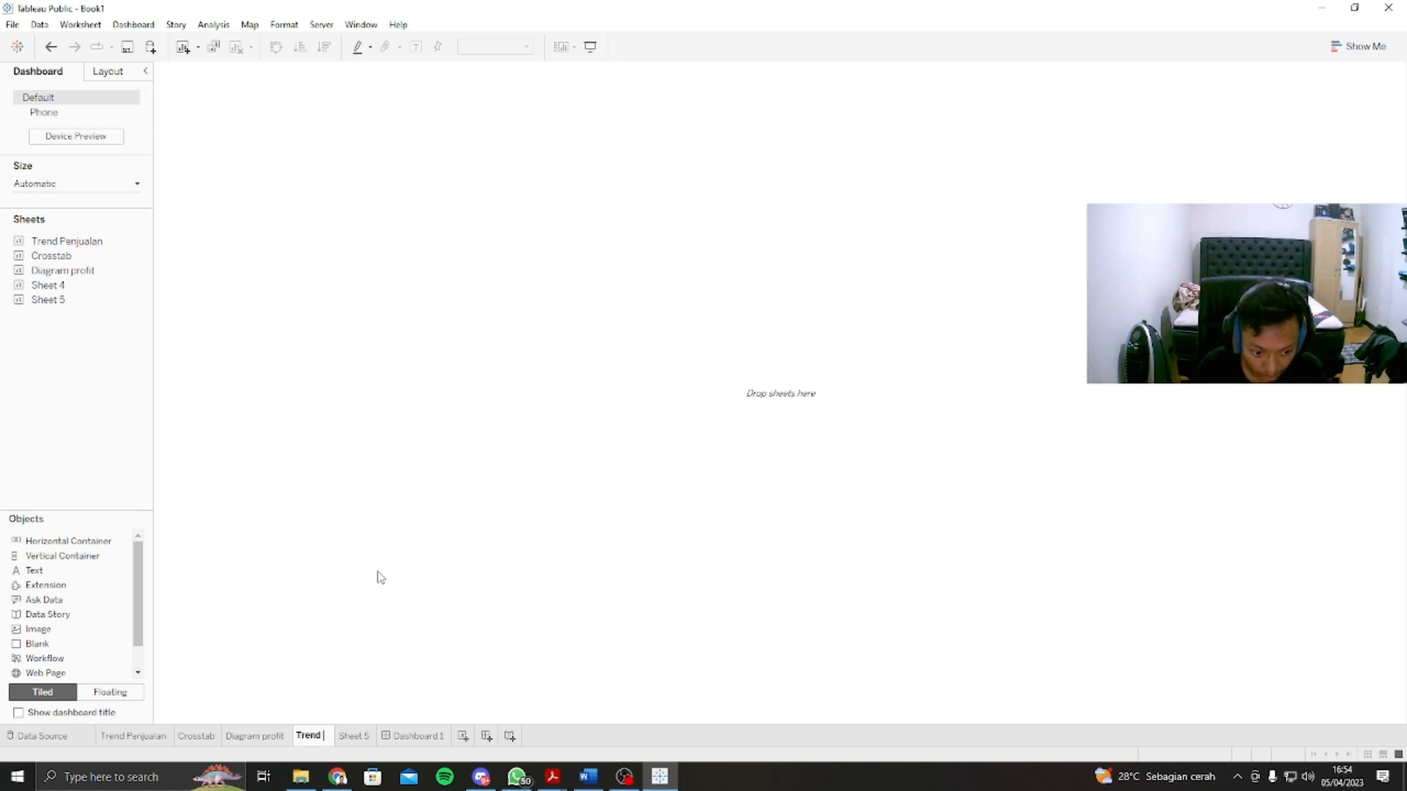
{"action": "type", "text": " profit"}
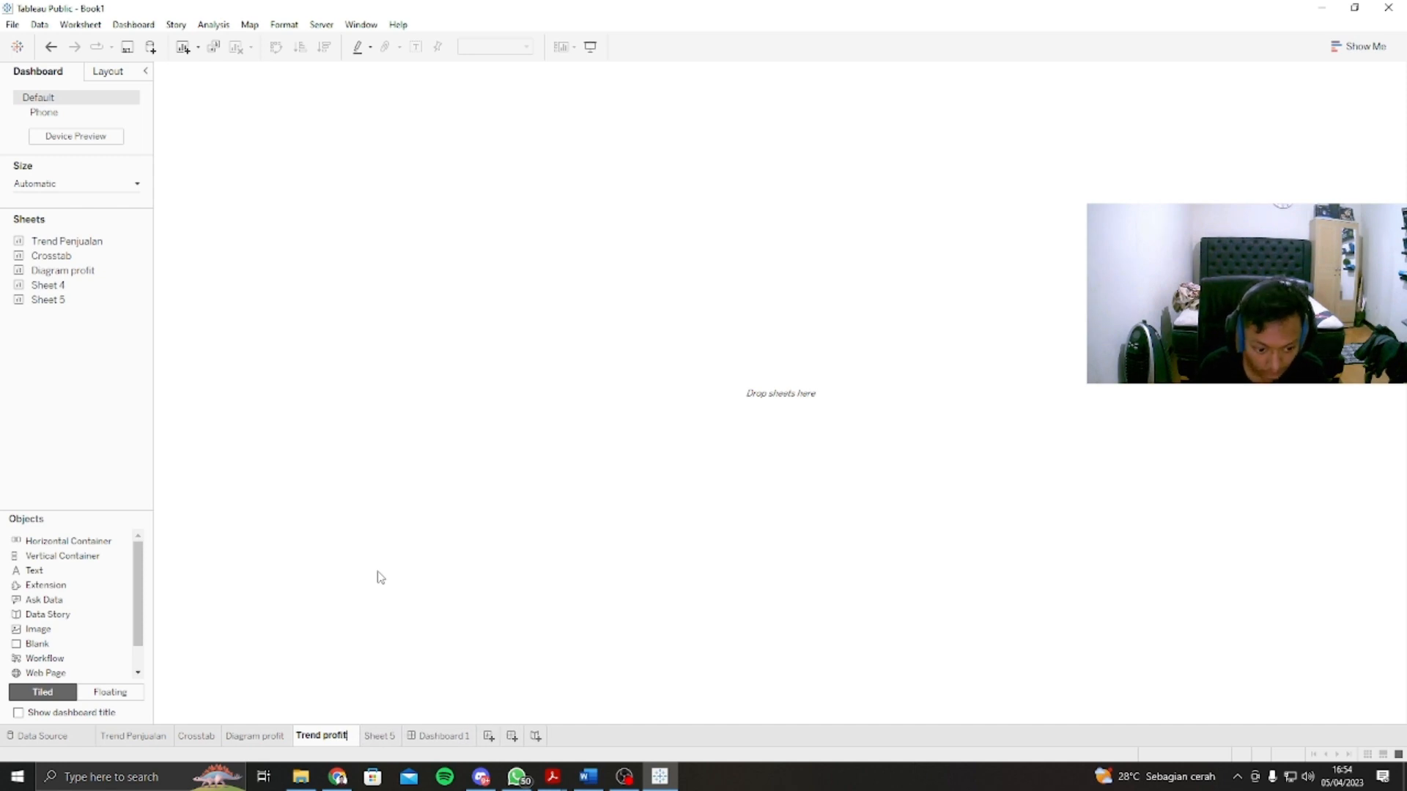
{"action": "key", "text": "Return"}
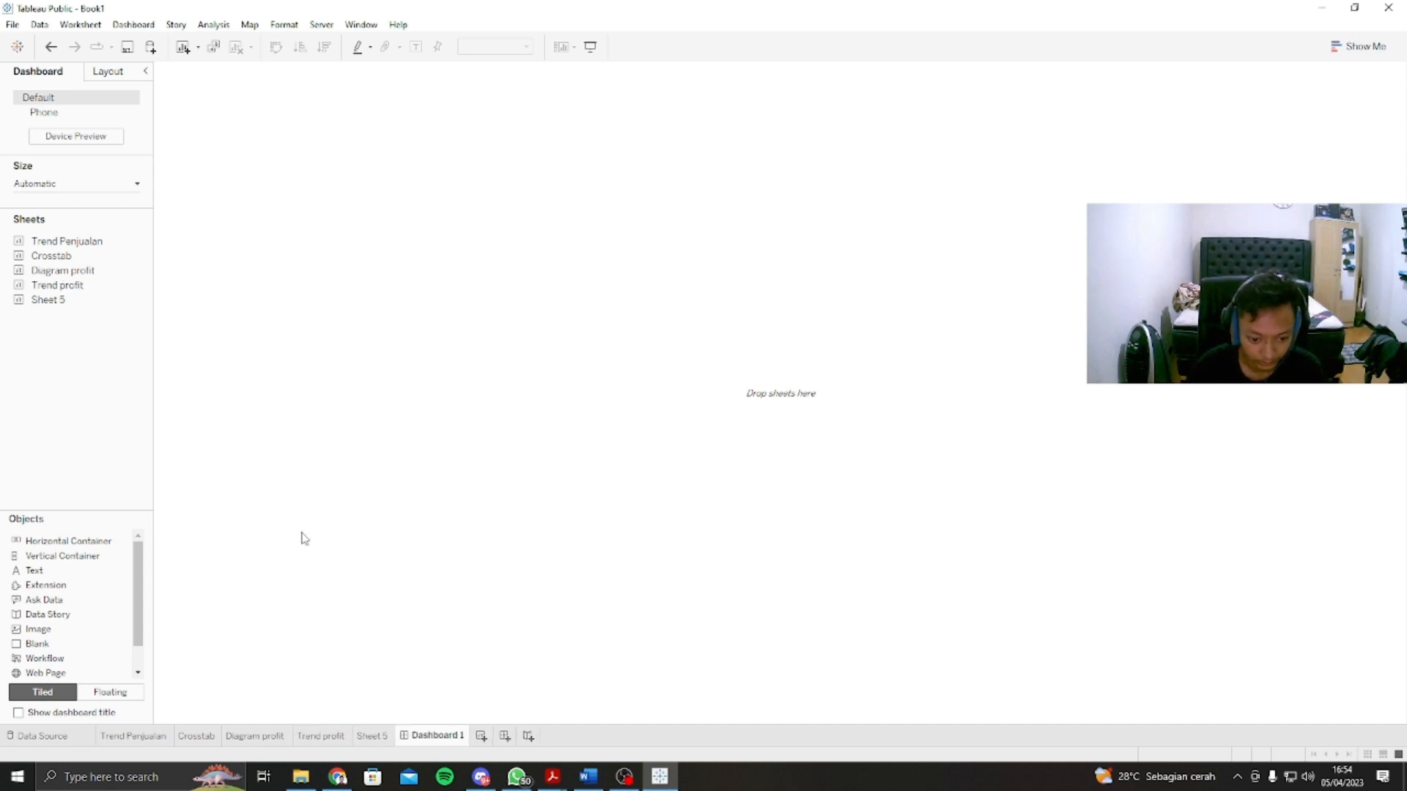
Step: Add the Trend Penjualan, Crosstab, Diagram profit and Trend profit sheets to the dashboard, with Trend profit between Diagram profit and Crosstab
{"action": "left_click_drag", "start_coordinate": [77, 241], "coordinate": [346, 227]}
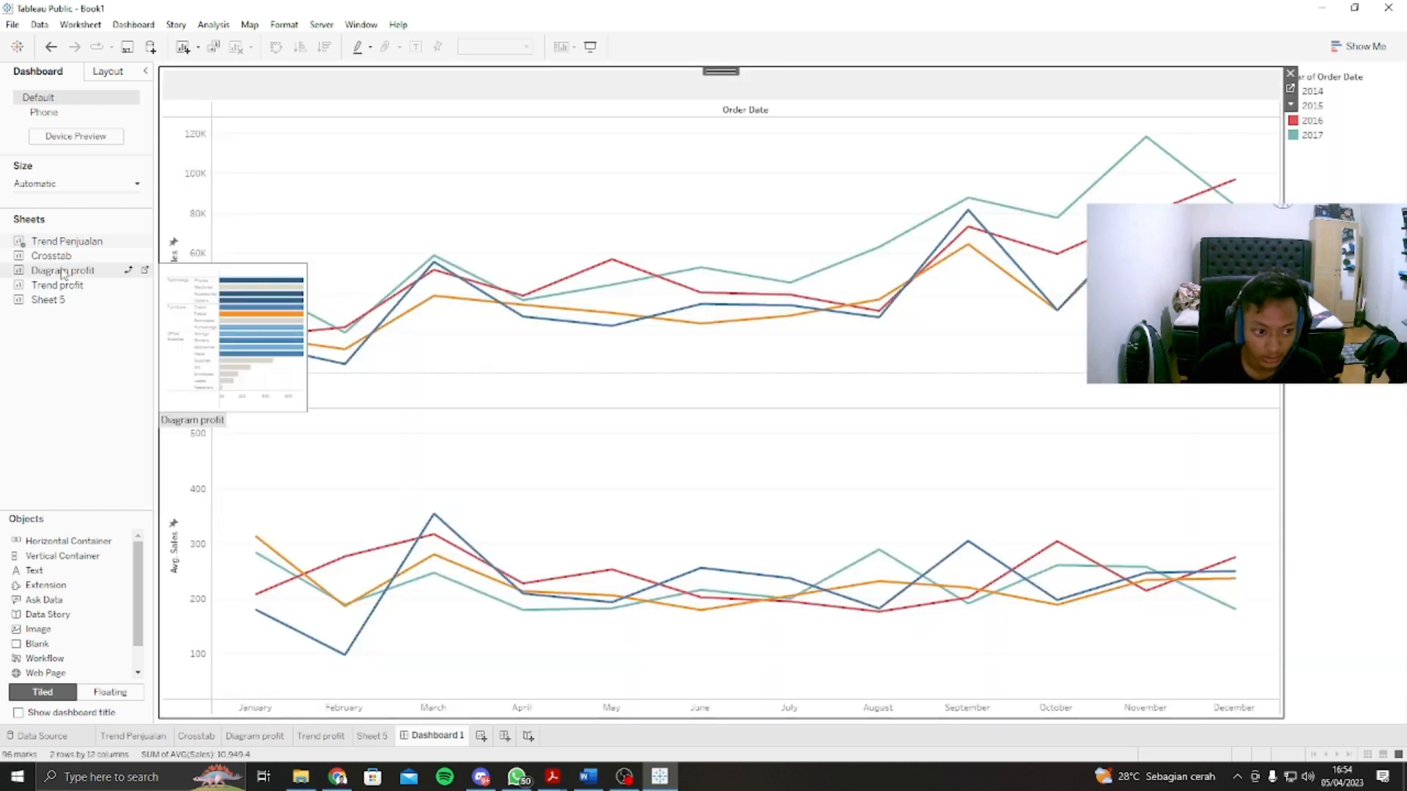
{"action": "left_click_drag", "start_coordinate": [66, 256], "coordinate": [359, 227]}
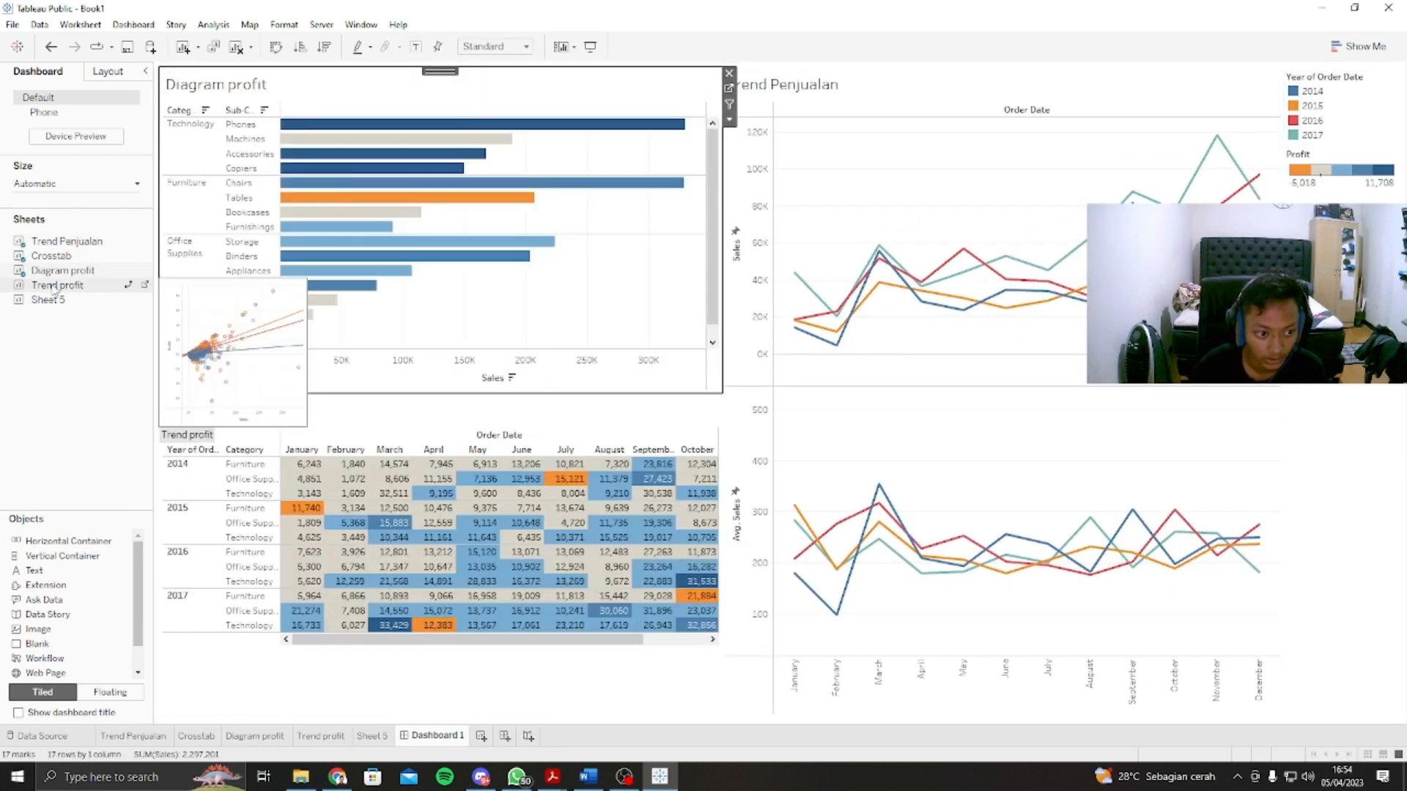
{"action": "left_click_drag", "start_coordinate": [55, 288], "coordinate": [521, 323]}
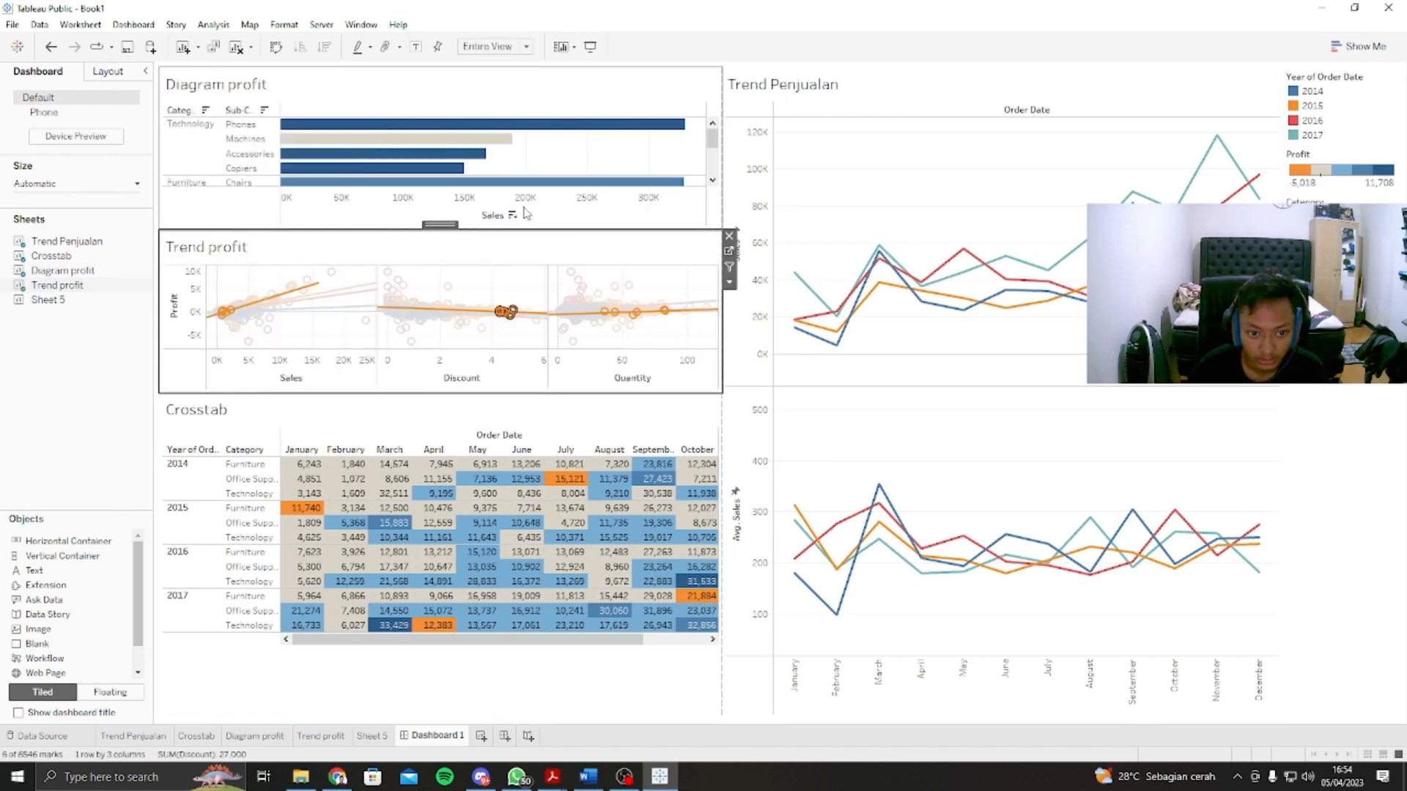
{"action": "left_click", "coordinate": [569, 202]}
{"action": "left_click", "coordinate": [753, 402]}
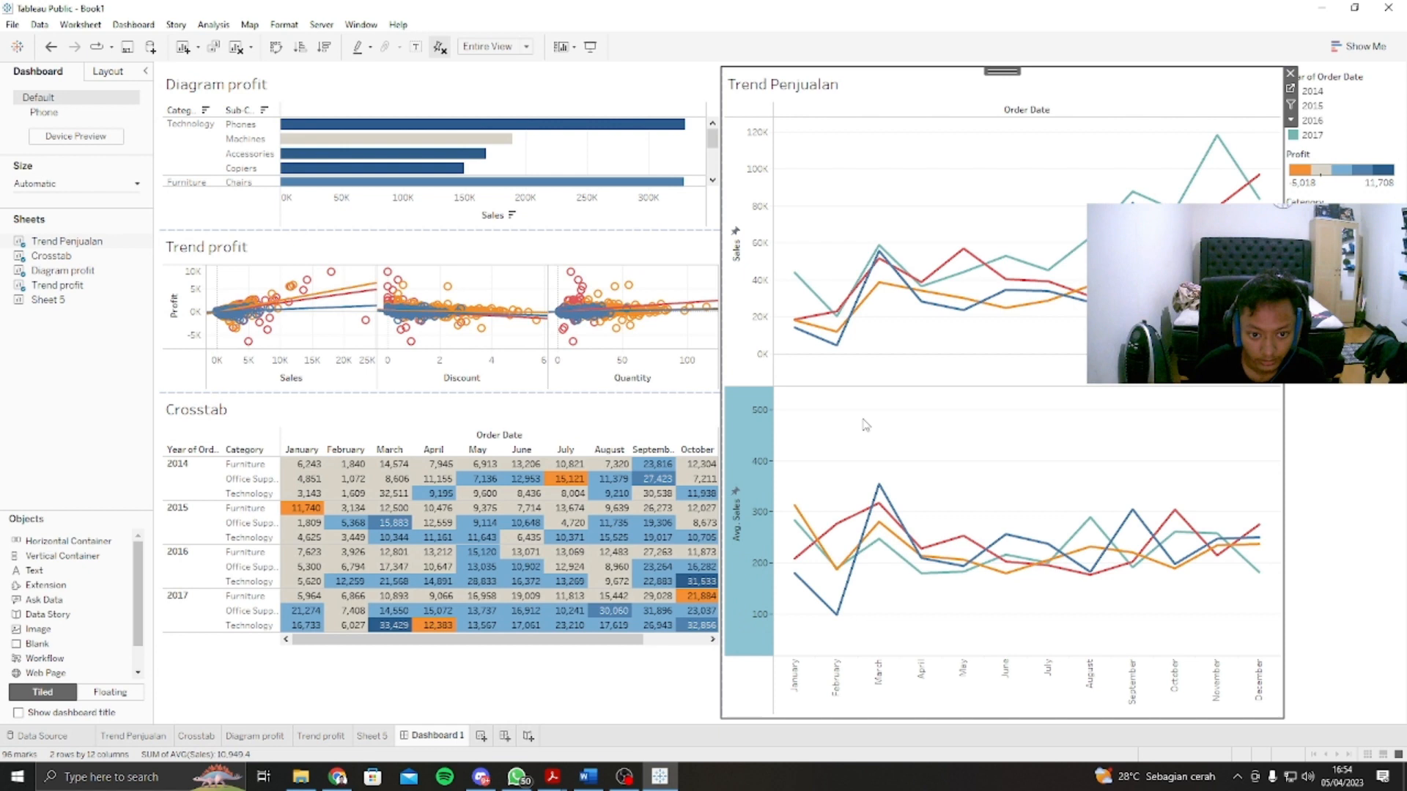
{"action": "left_click", "coordinate": [1006, 280]}
{"action": "left_click", "coordinate": [581, 207]}
{"action": "left_click", "coordinate": [675, 408]}
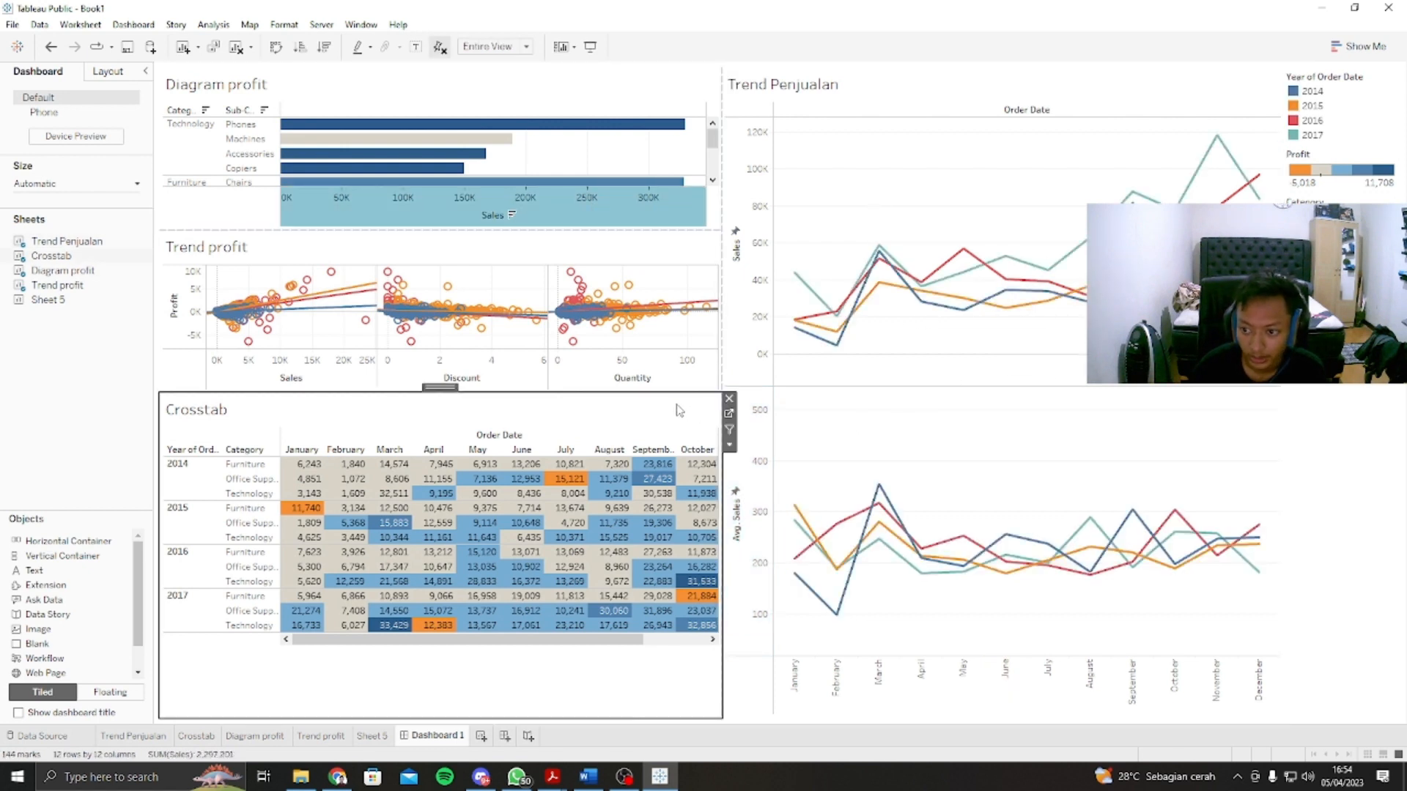
Step: Rearrange the dashboard by moving Trend profit above Trend Penjualan and placing Diagram profit between those two views
{"action": "left_click", "coordinate": [220, 253]}
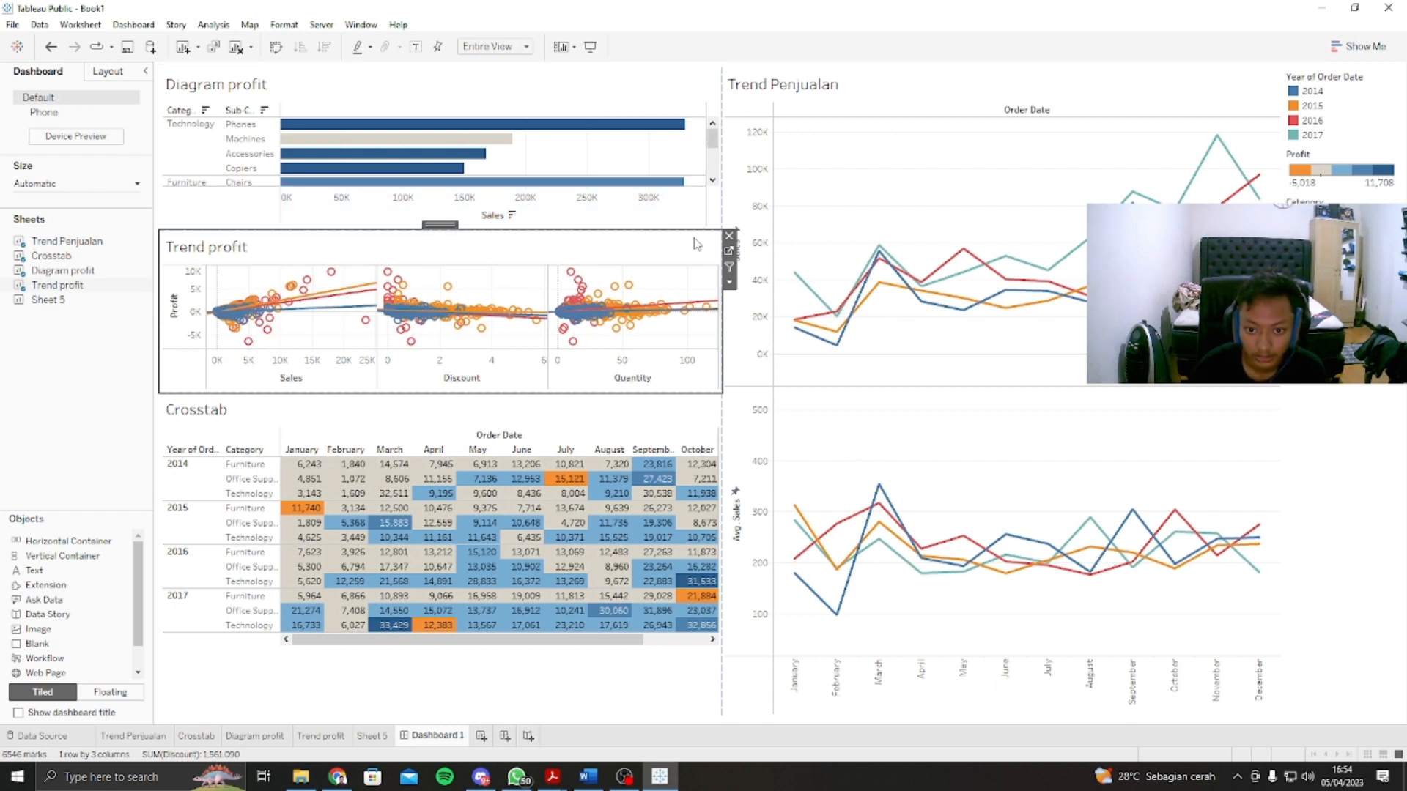
{"action": "left_click", "coordinate": [866, 82]}
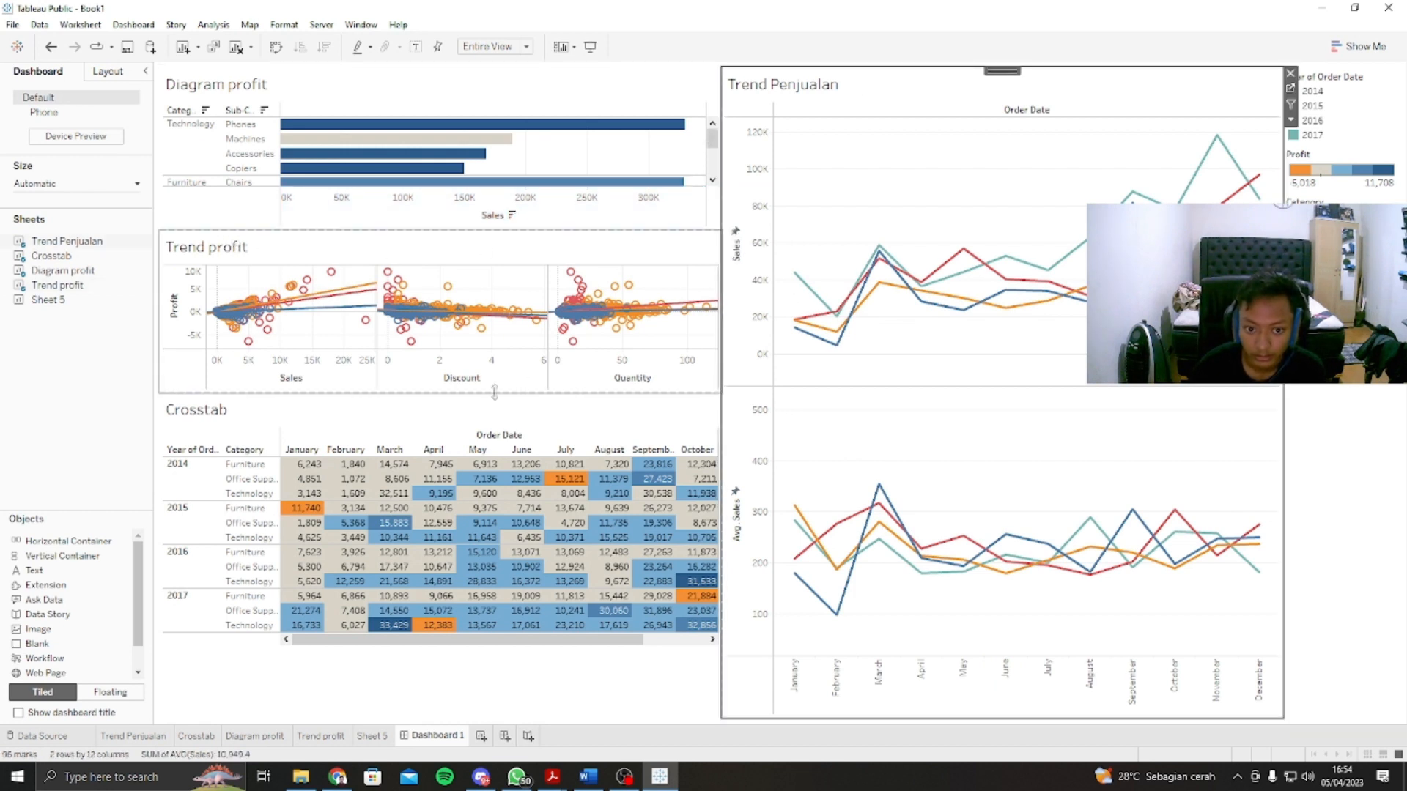
{"action": "left_click", "coordinate": [429, 232]}
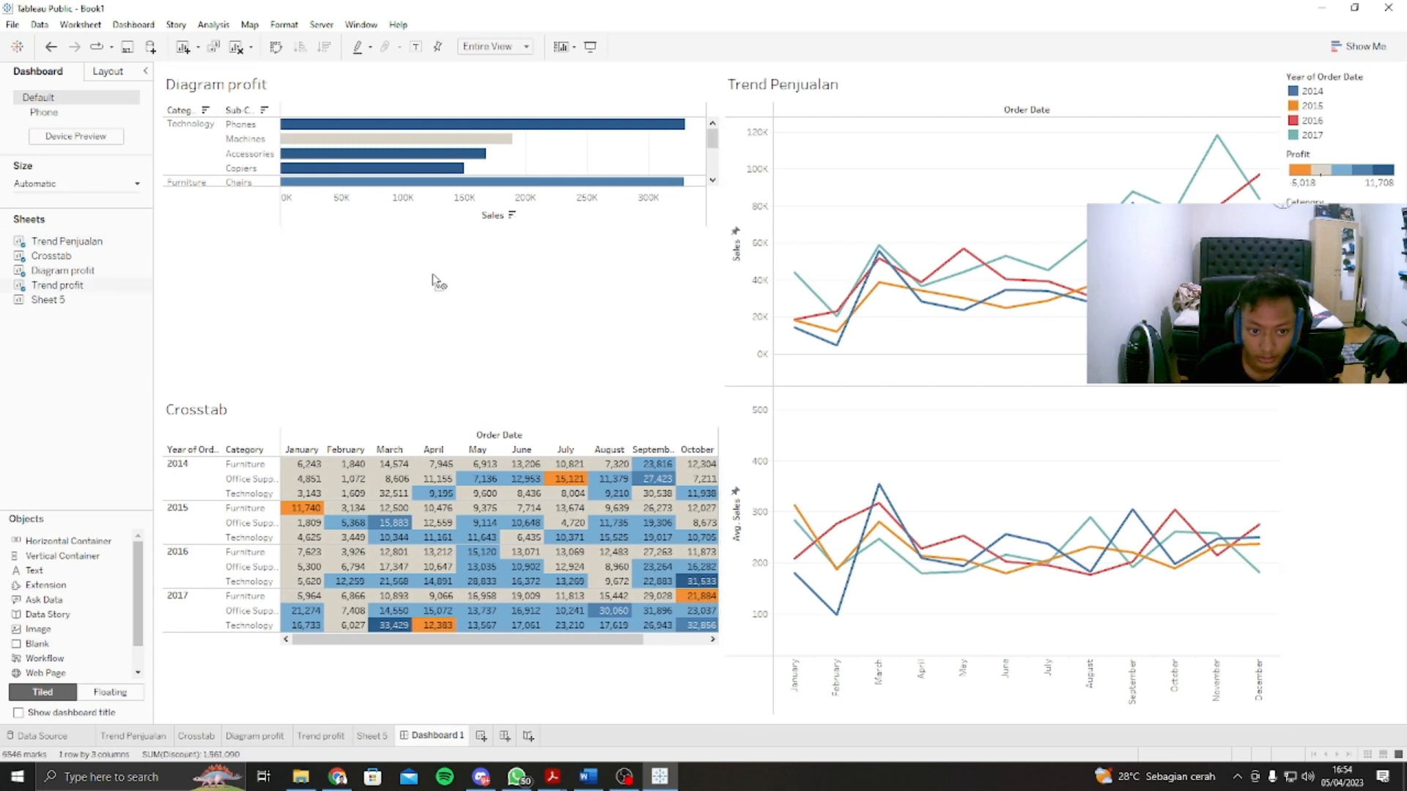
{"action": "left_click_drag", "start_coordinate": [440, 224], "coordinate": [1003, 110]}
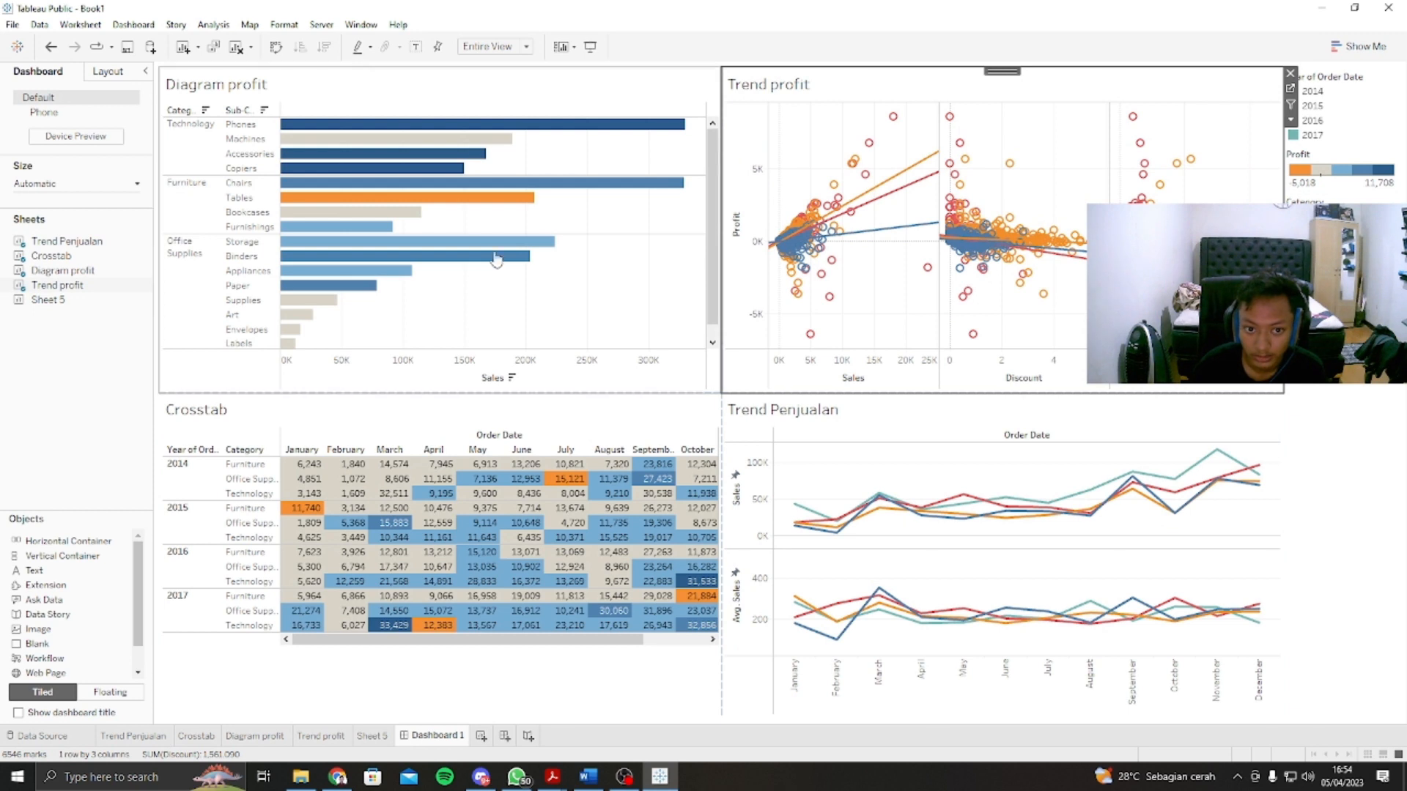
{"action": "left_click", "coordinate": [420, 93]}
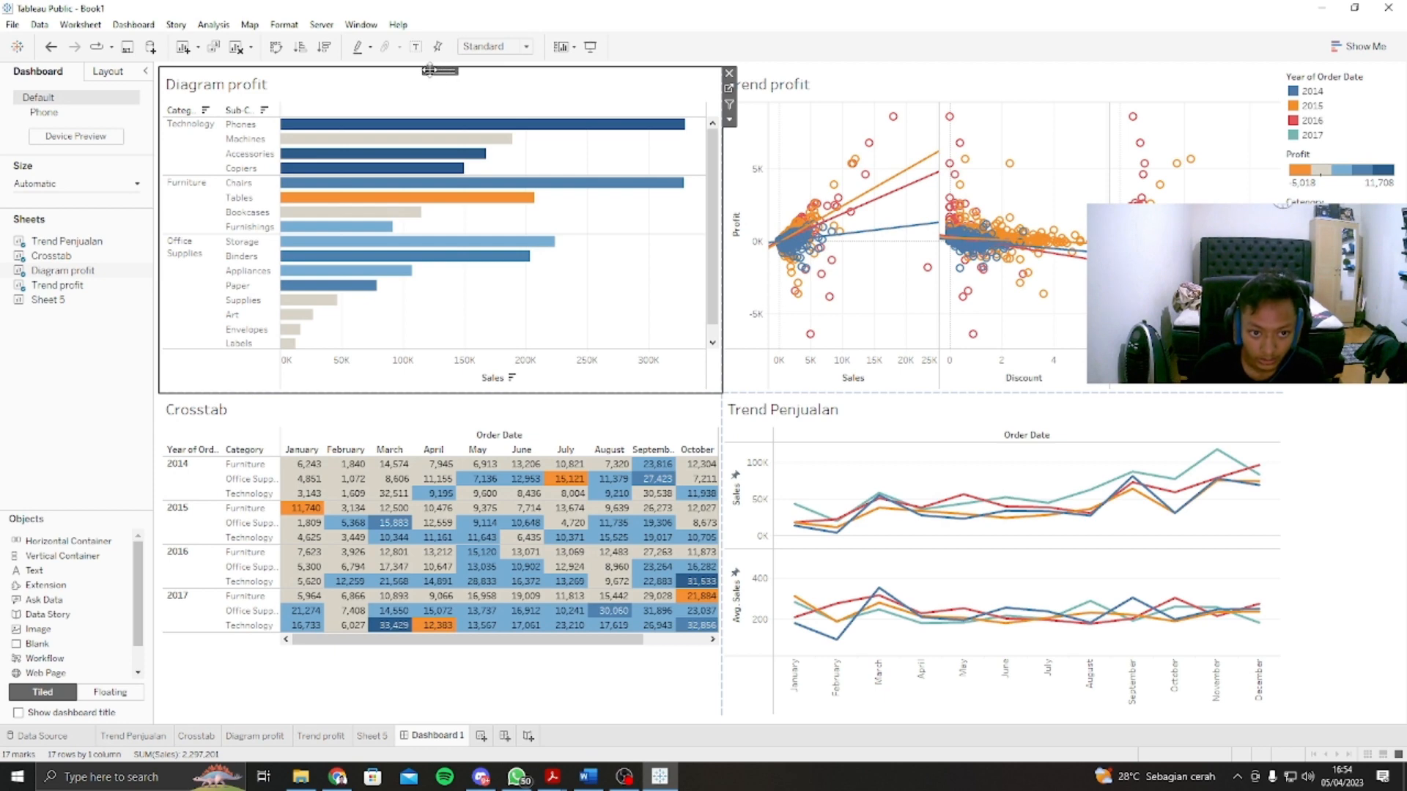
{"action": "left_click_drag", "start_coordinate": [438, 70], "coordinate": [986, 492]}
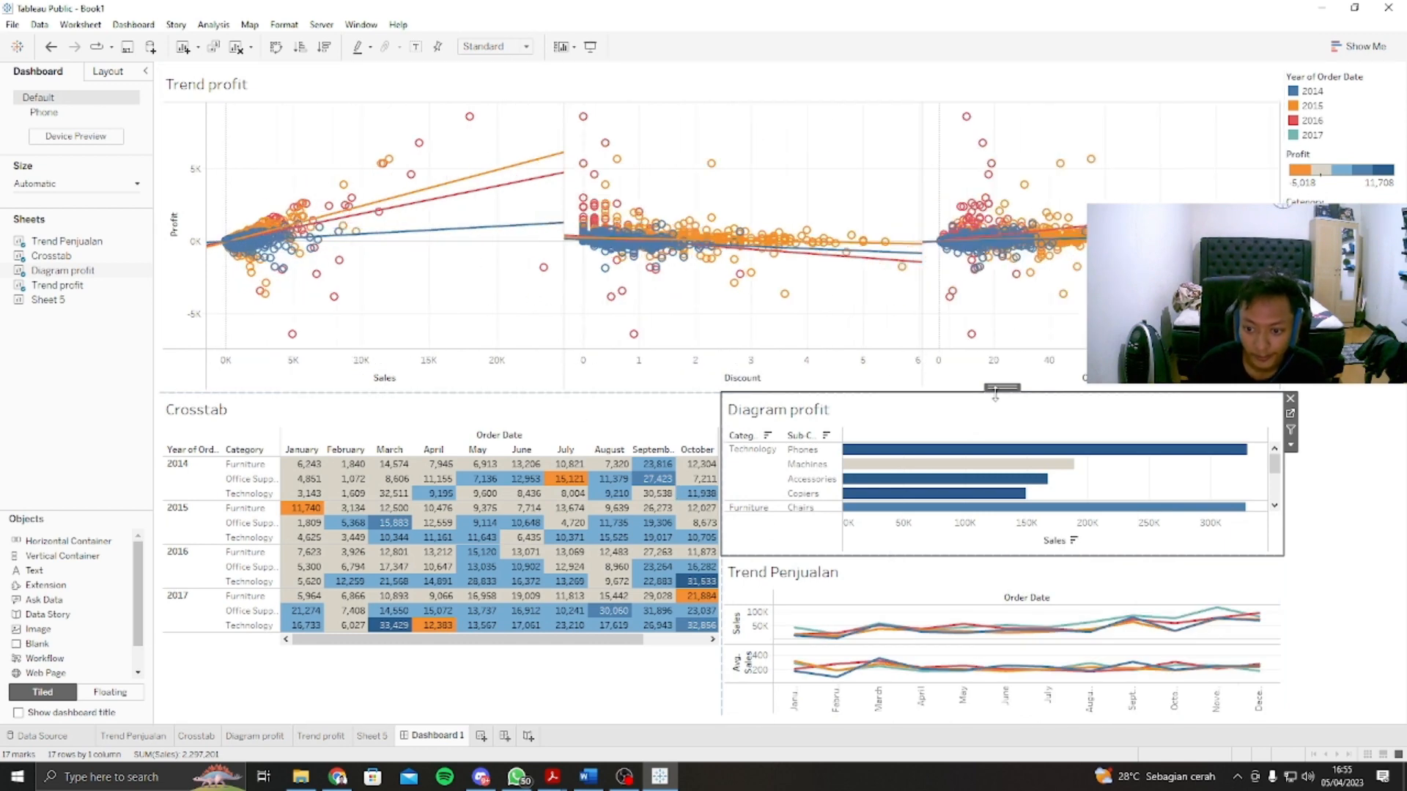
Step: Rearrange the dashboard into a two-by-two grid, with Crosstab beside Diagram profit above Trend profit and Trend Penjualan
{"action": "left_click_drag", "start_coordinate": [1002, 386], "coordinate": [659, 156]}
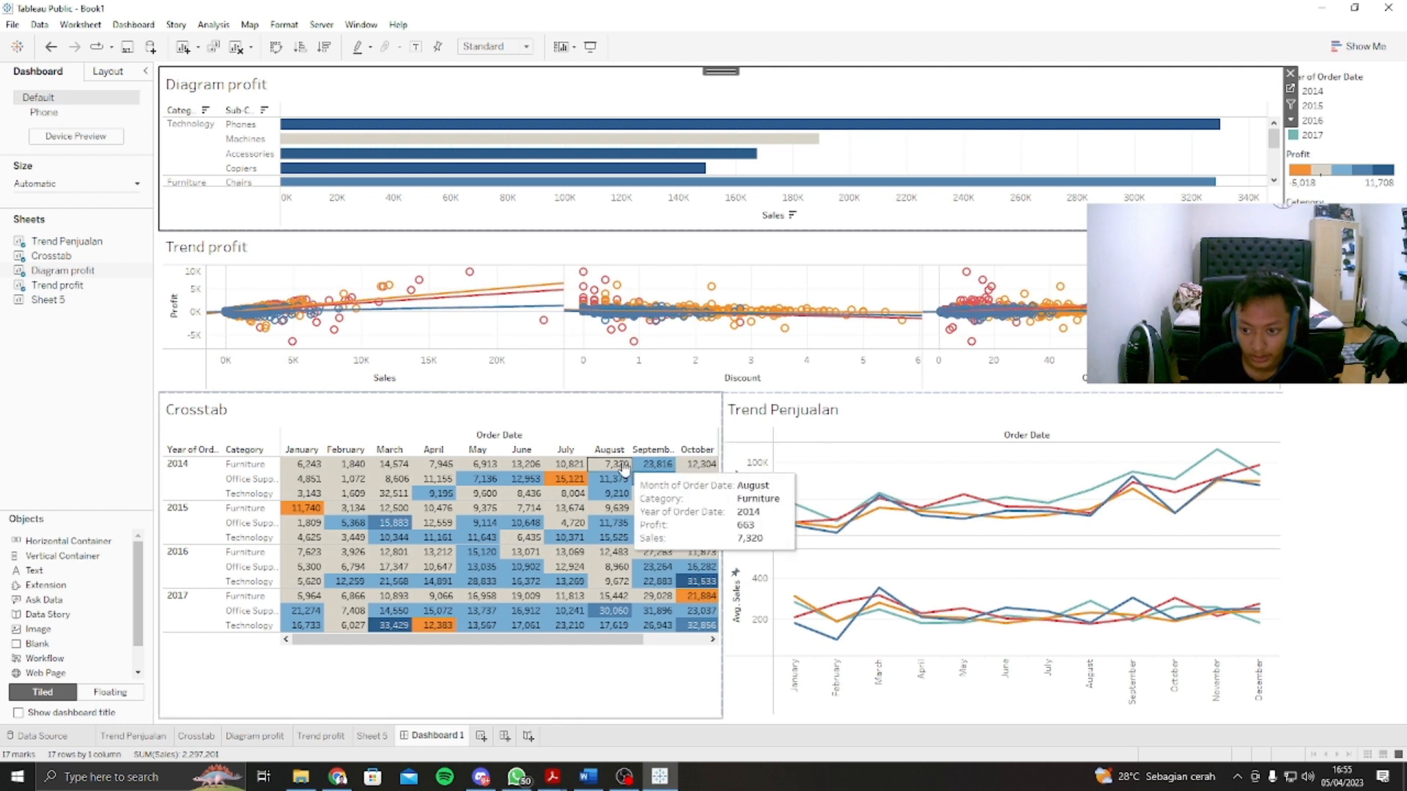
{"action": "left_click", "coordinate": [746, 255]}
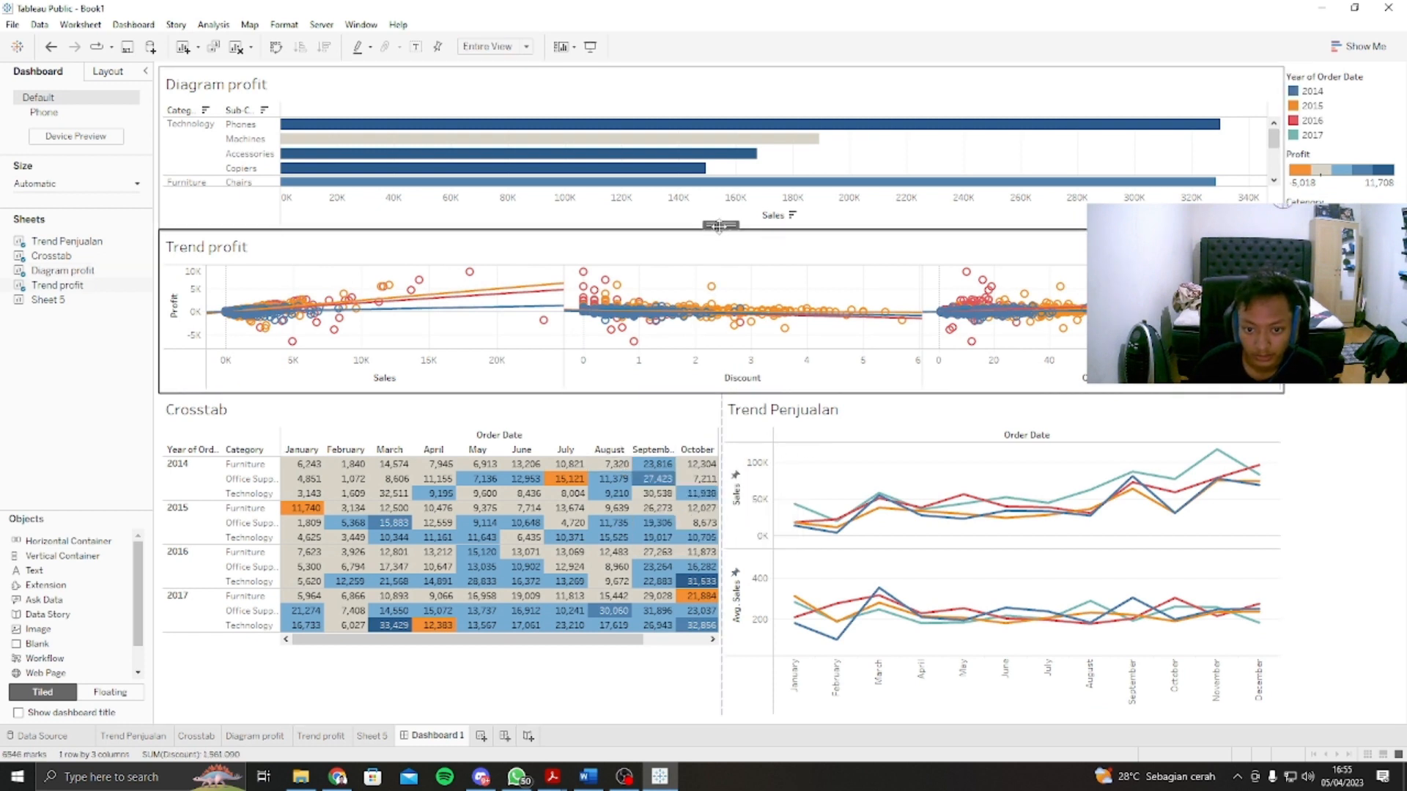
{"action": "left_click_drag", "start_coordinate": [720, 224], "coordinate": [596, 467]}
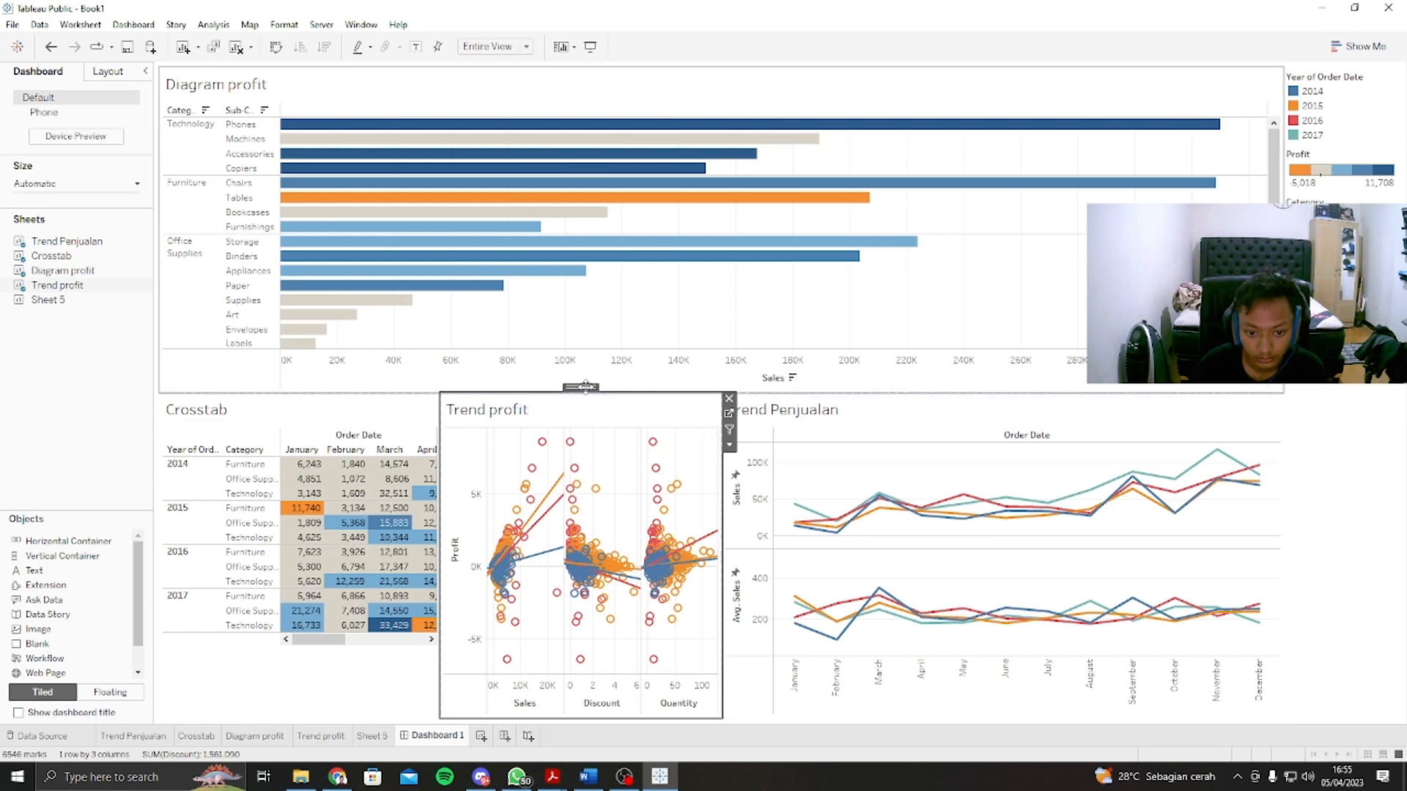
{"action": "left_click_drag", "start_coordinate": [586, 386], "coordinate": [885, 432]}
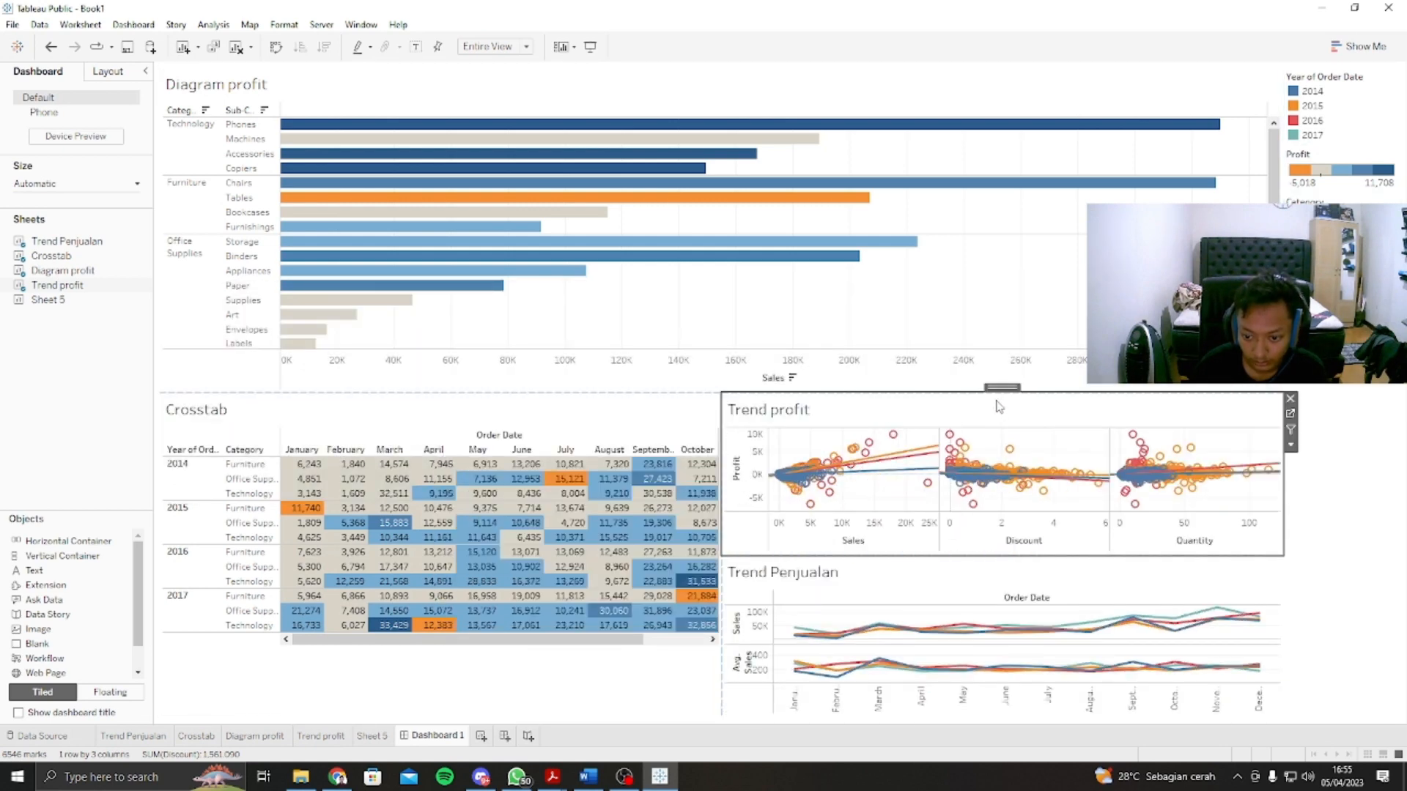
{"action": "left_click_drag", "start_coordinate": [1001, 387], "coordinate": [817, 280]}
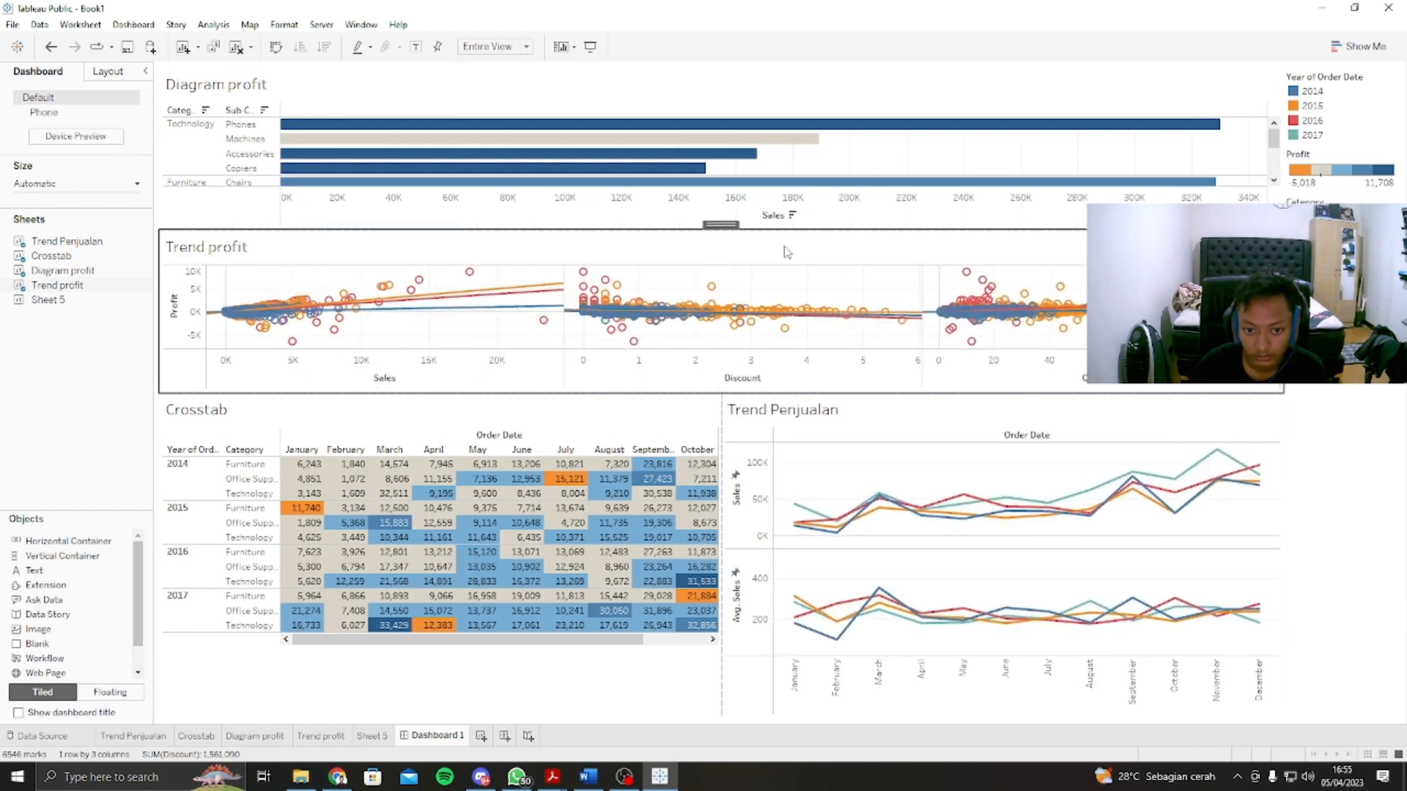
{"action": "left_click_drag", "start_coordinate": [721, 224], "coordinate": [689, 145]}
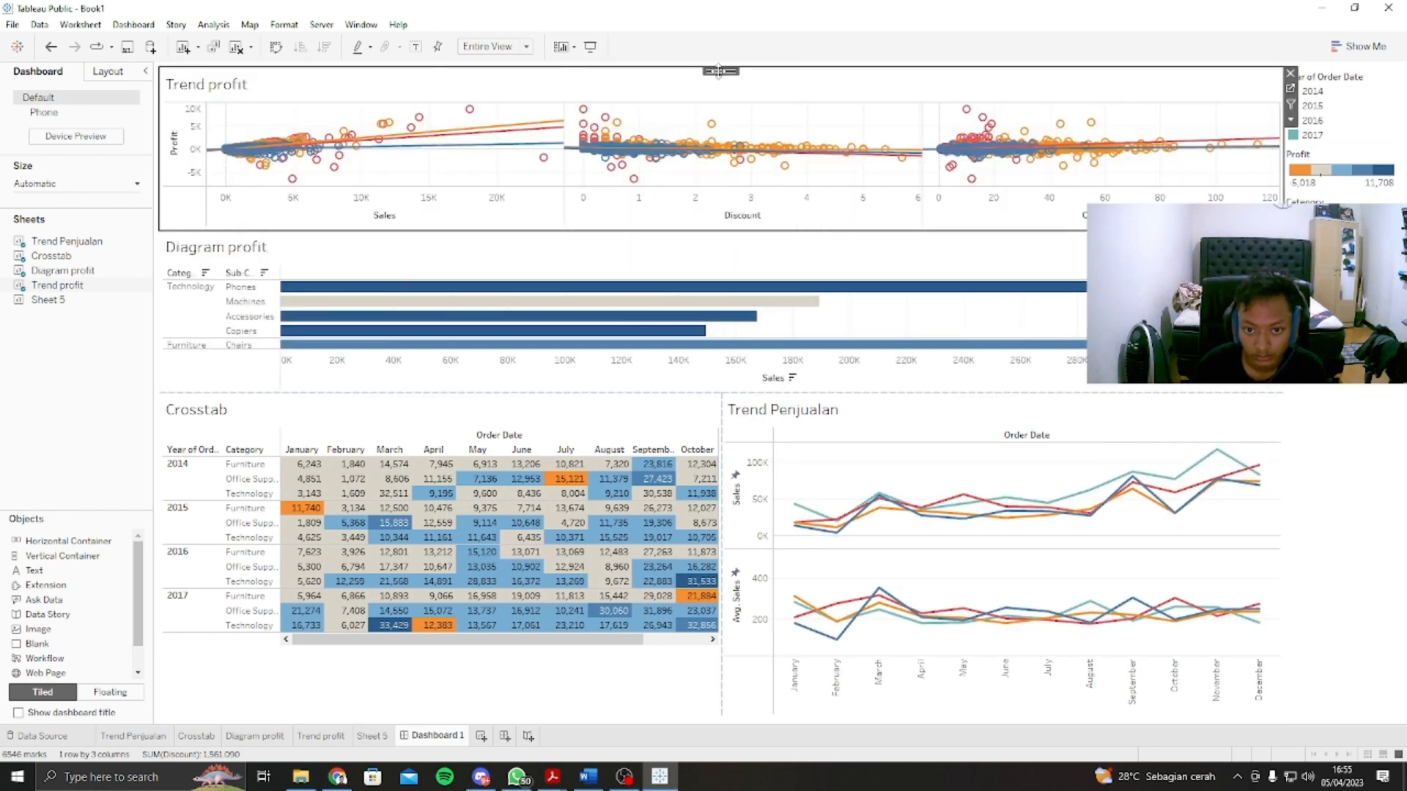
{"action": "left_click_drag", "start_coordinate": [721, 71], "coordinate": [325, 578]}
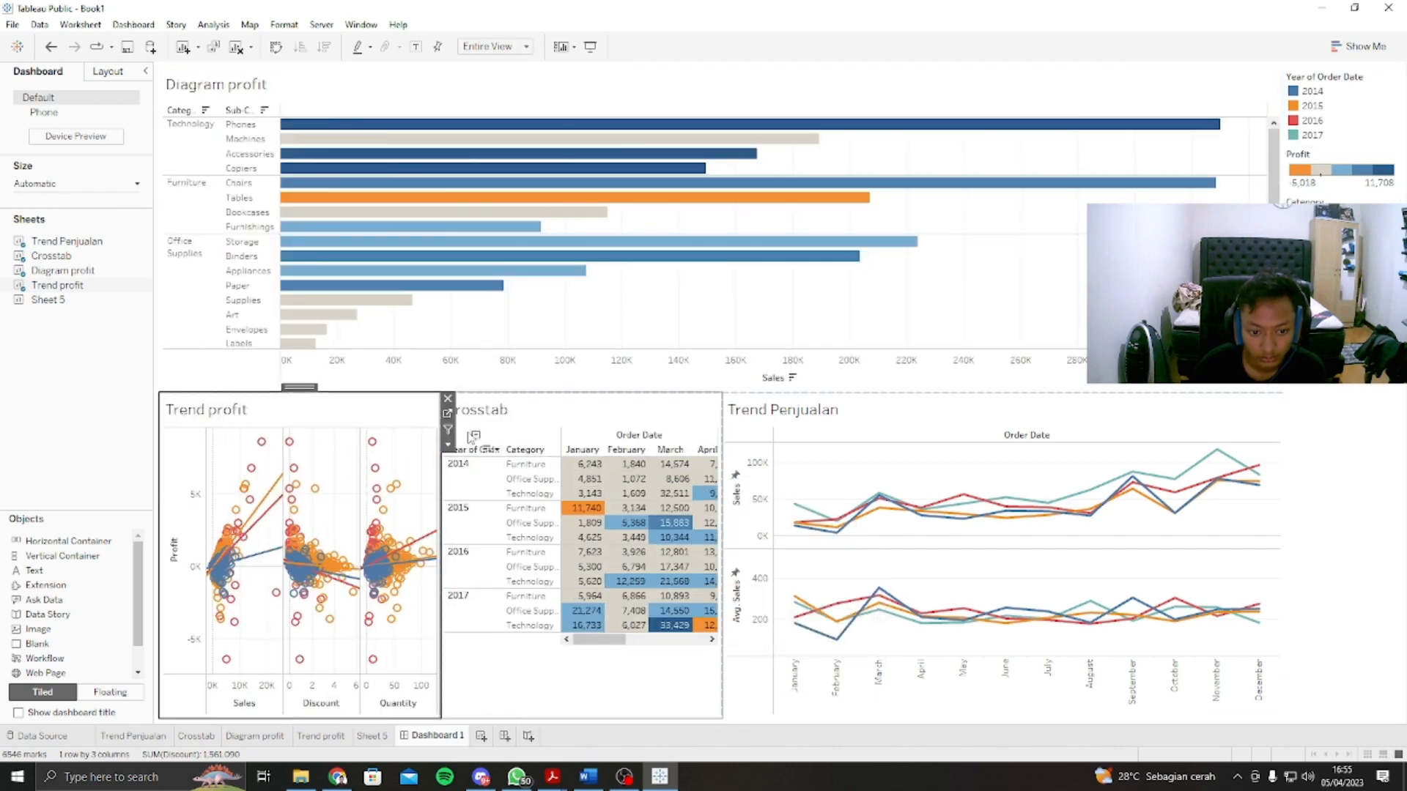
{"action": "left_click", "coordinate": [616, 407]}
{"action": "left_click_drag", "start_coordinate": [574, 384], "coordinate": [601, 279]}
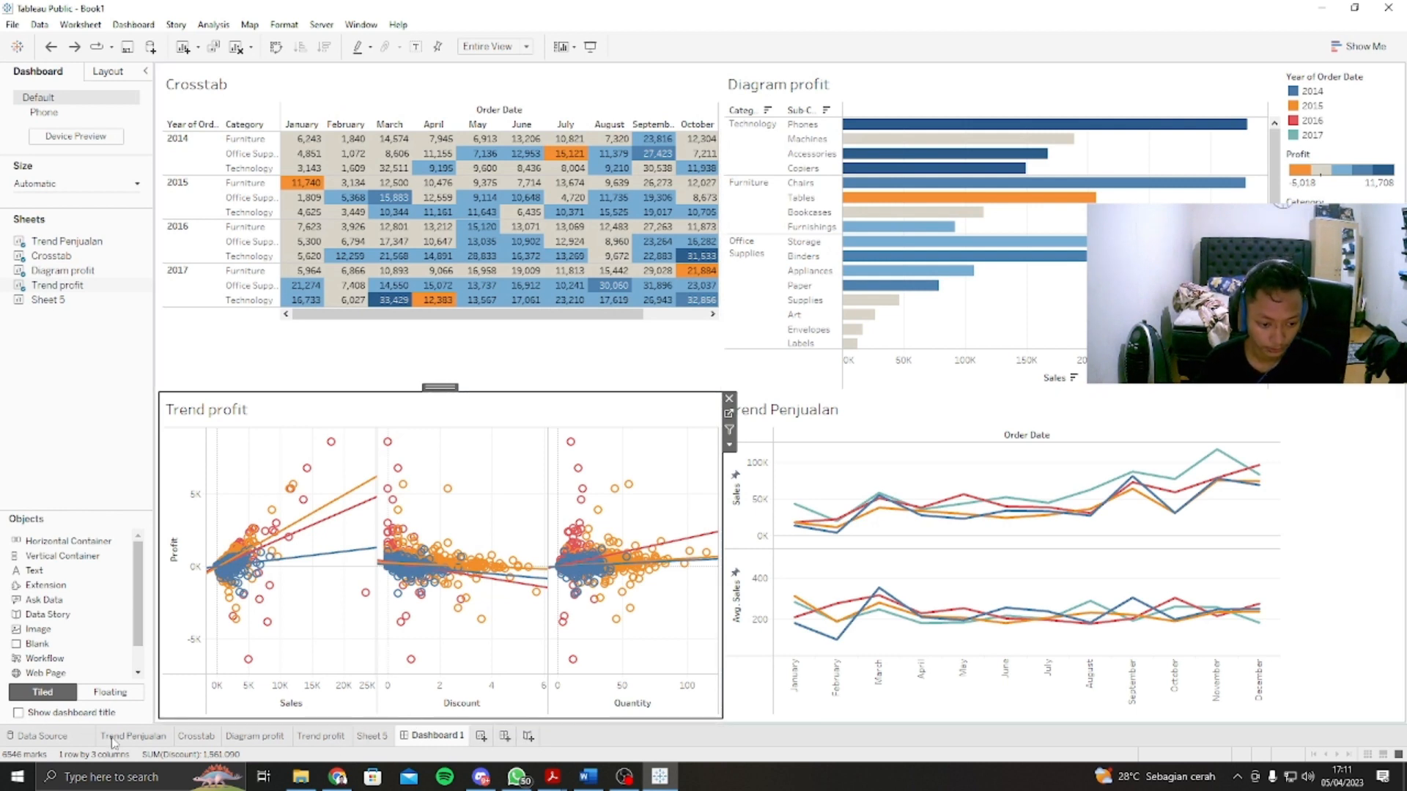
Step: Create a new story and set its size to Automatic
{"action": "left_click", "coordinate": [527, 735]}
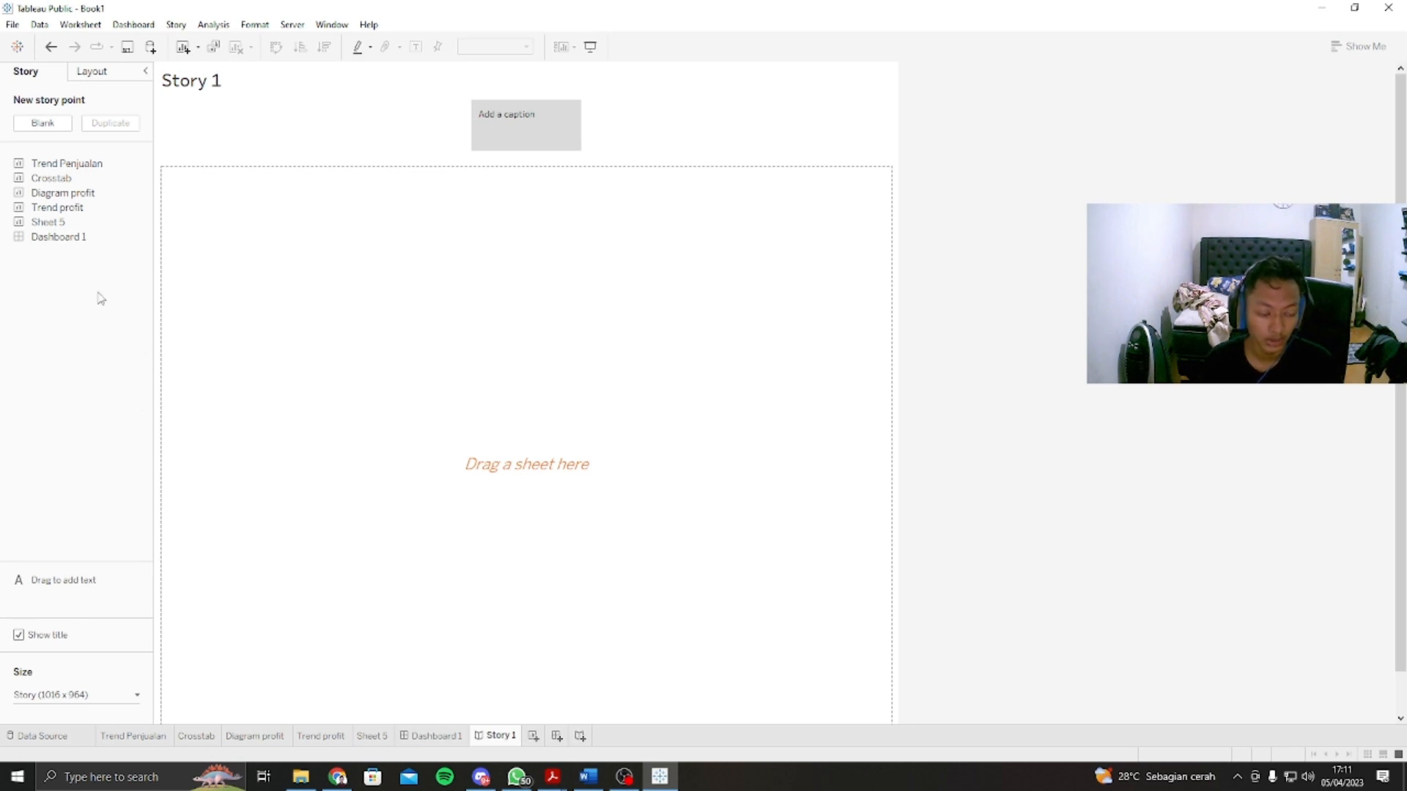
{"action": "mouse_move", "coordinate": [148, 238]}
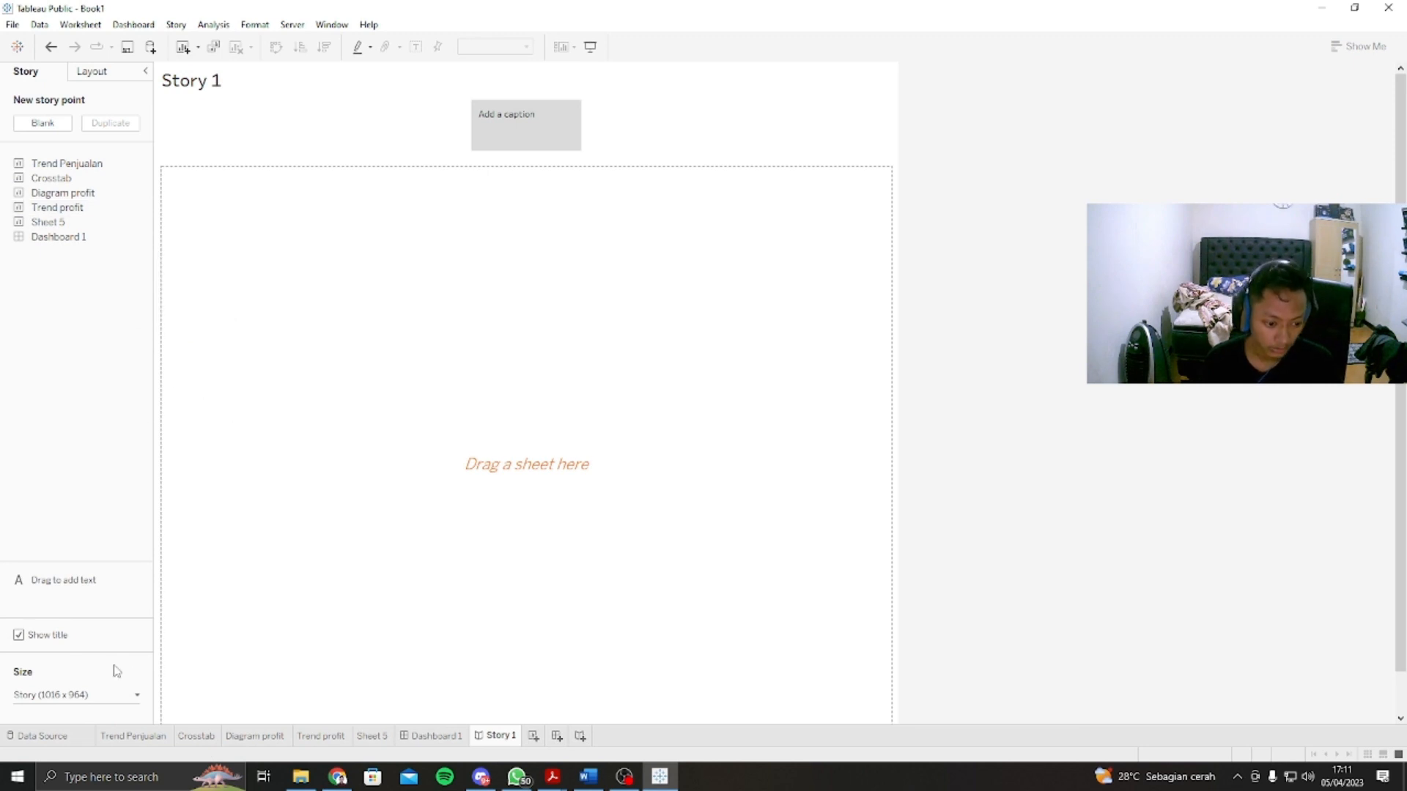
{"action": "left_click", "coordinate": [126, 698]}
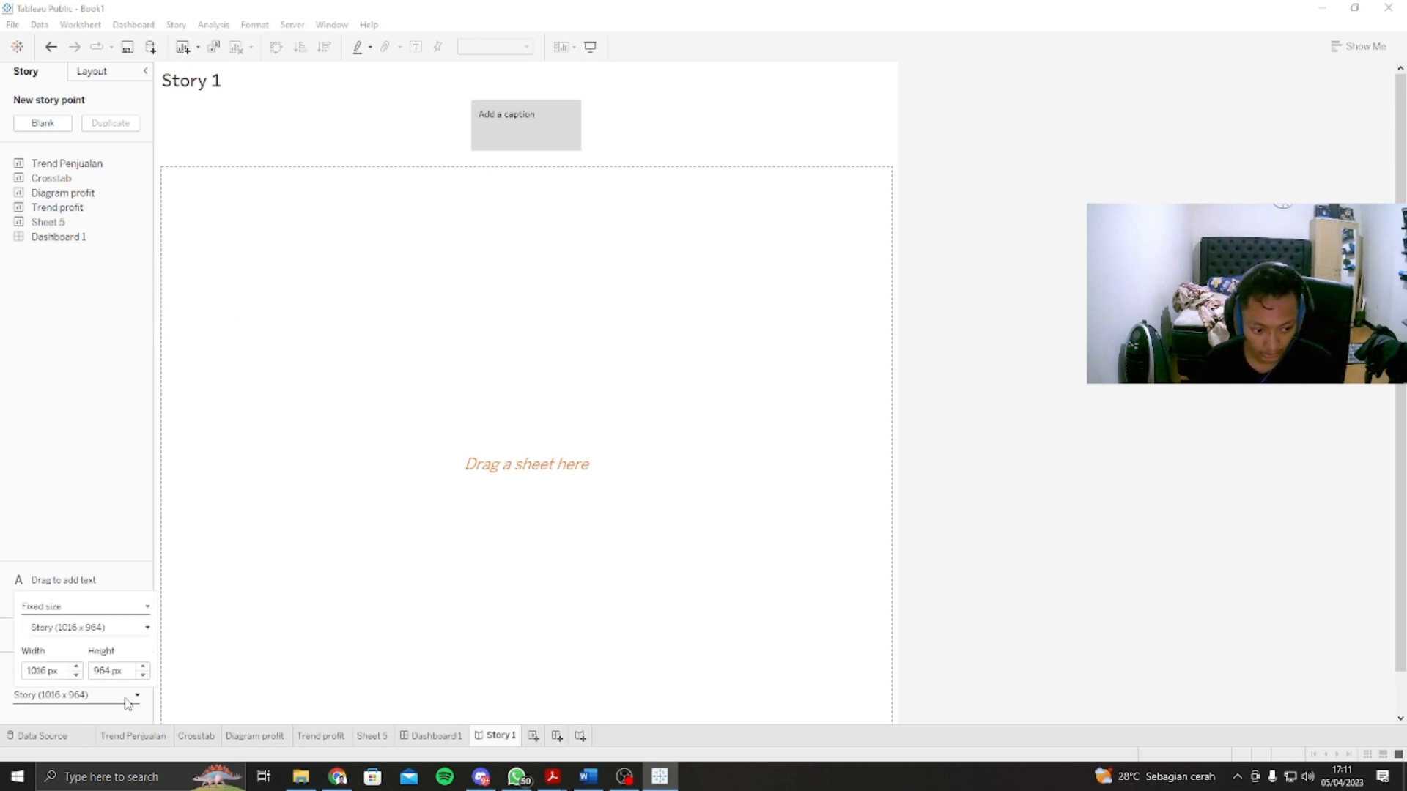
{"action": "left_click", "coordinate": [108, 608]}
{"action": "left_click", "coordinate": [117, 632]}
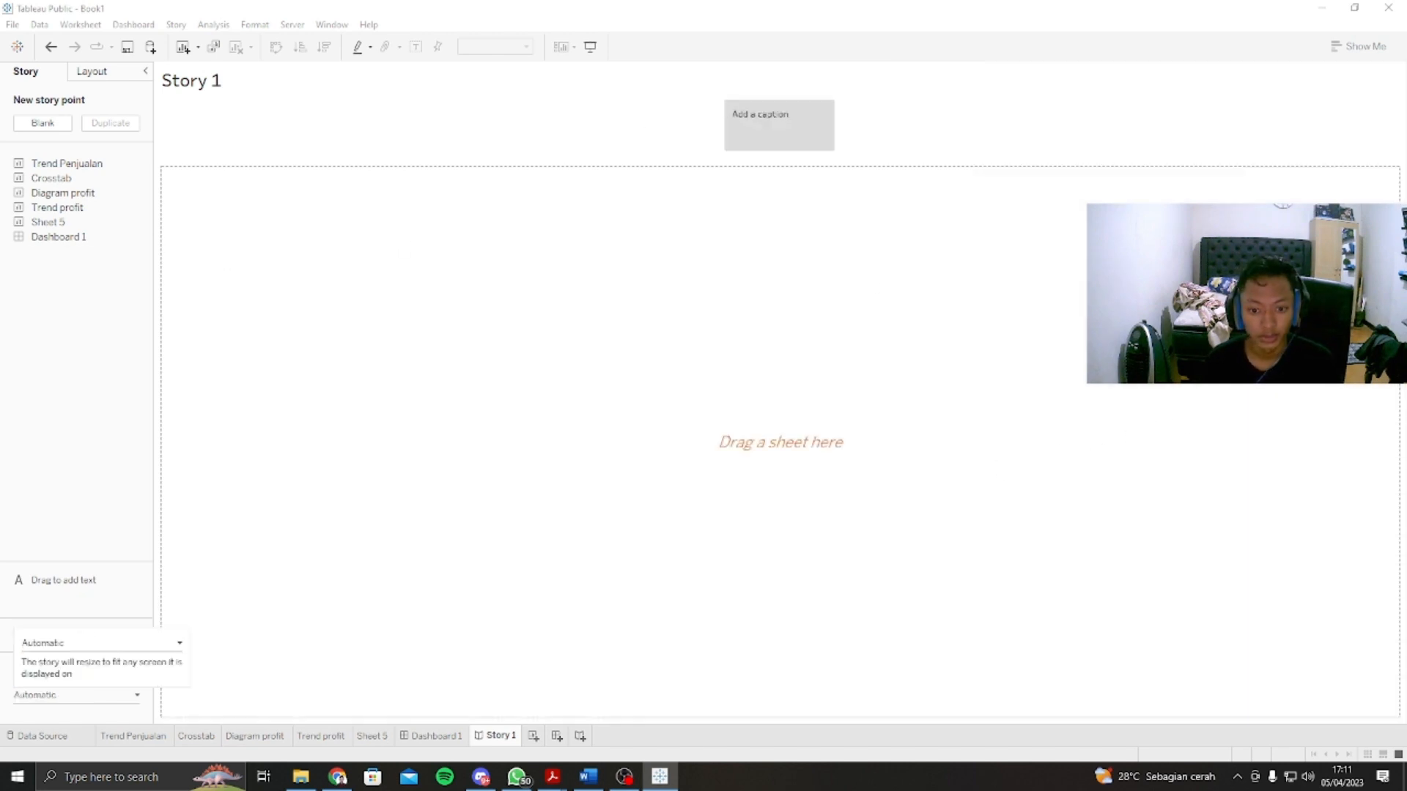
{"action": "left_click", "coordinate": [172, 647]}
{"action": "left_click", "coordinate": [319, 538]}
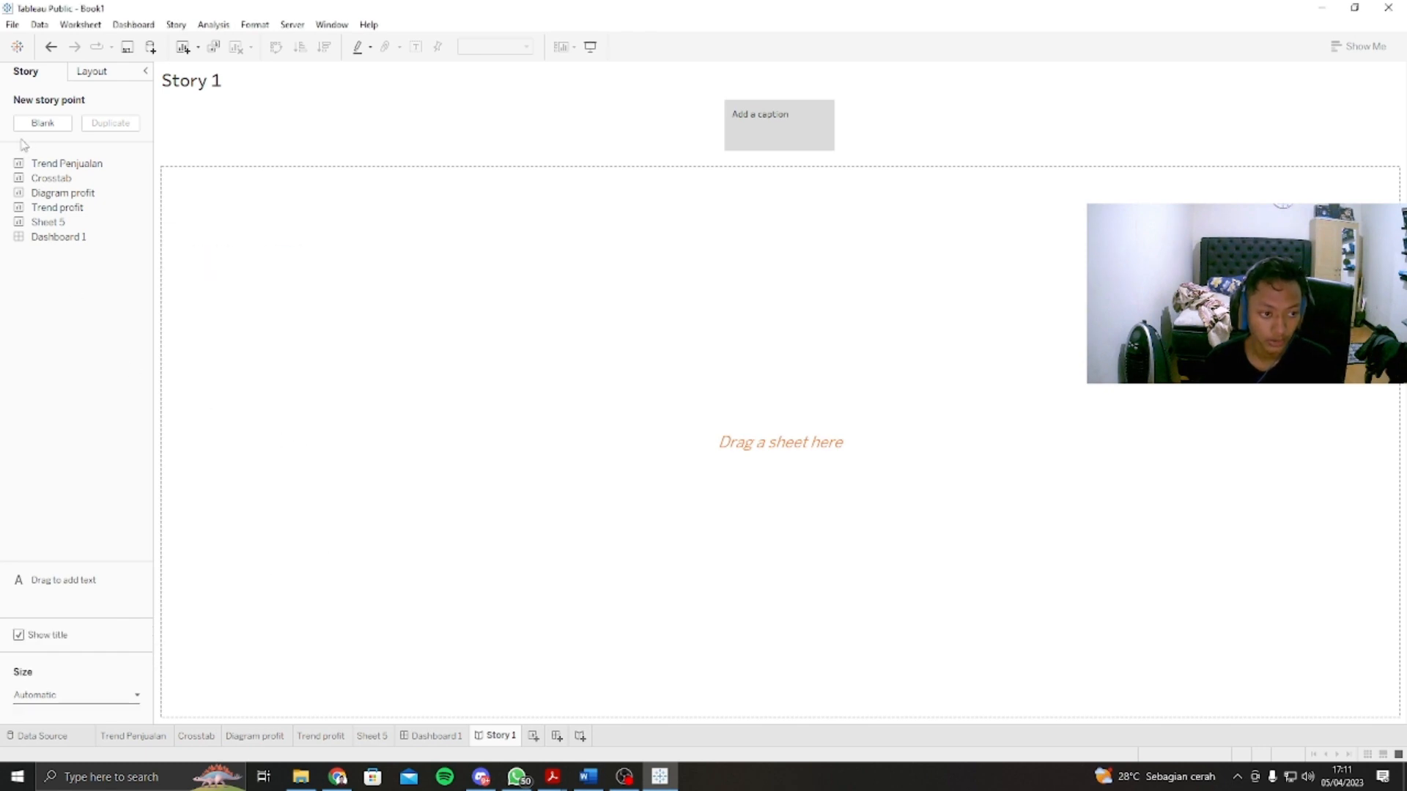
Step: Add the Trend Penjualan sheet to the story with the caption "Secara umum penjualan dari tahun 2014 ke tahun 2015 mengalami peningkatan"
{"action": "left_click_drag", "start_coordinate": [86, 164], "coordinate": [488, 287]}
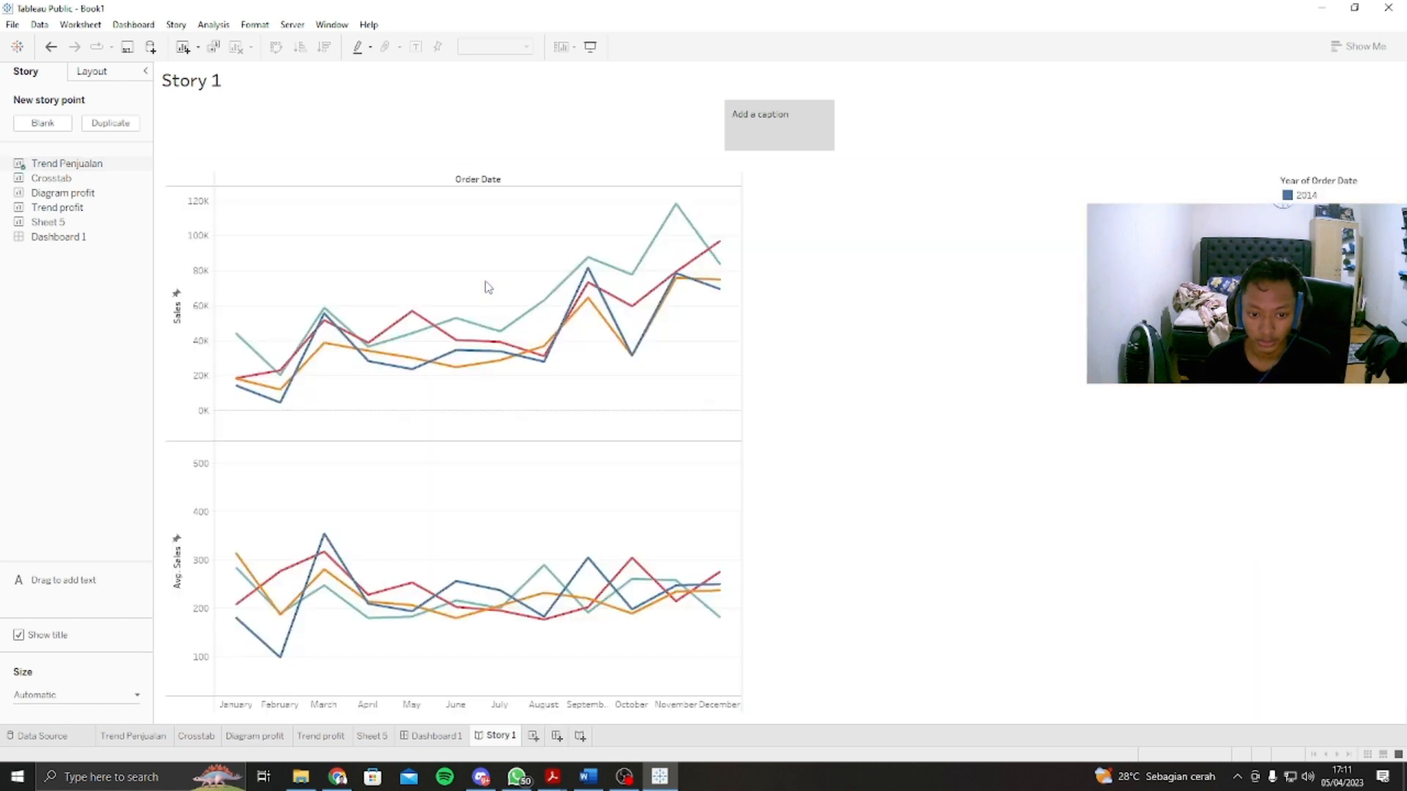
{"action": "left_click", "coordinate": [770, 118]}
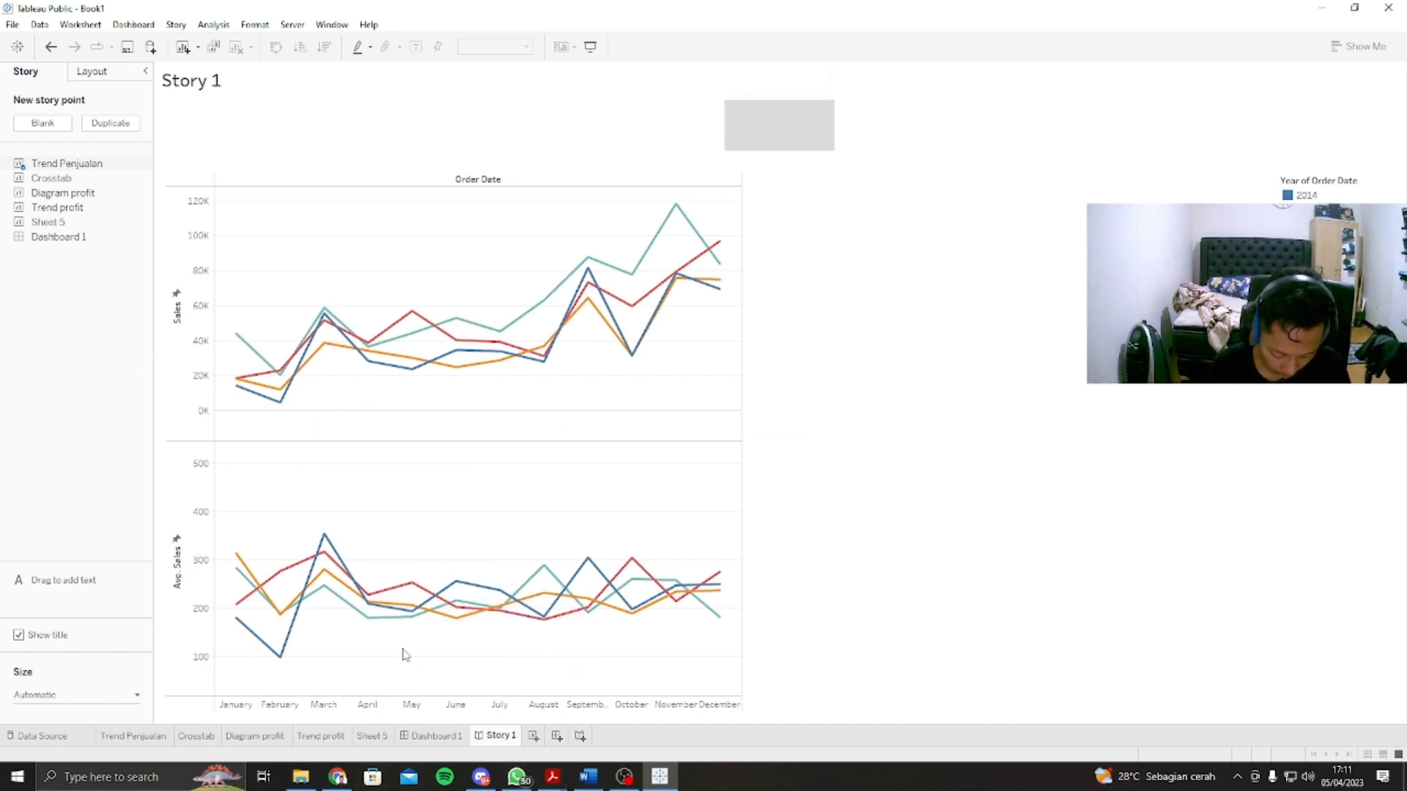
{"action": "type", "text": "Secara"}
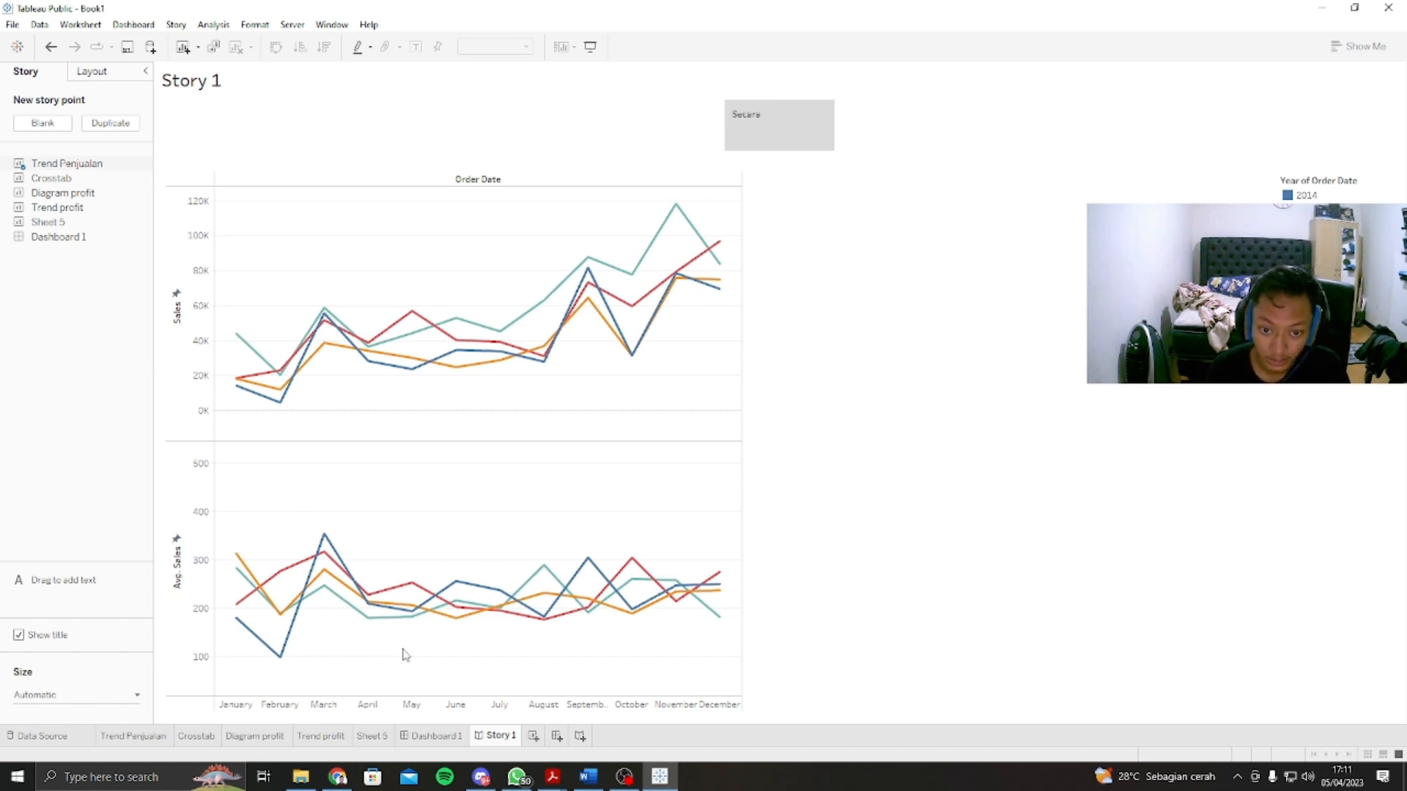
{"action": "type", "text": " umum"}
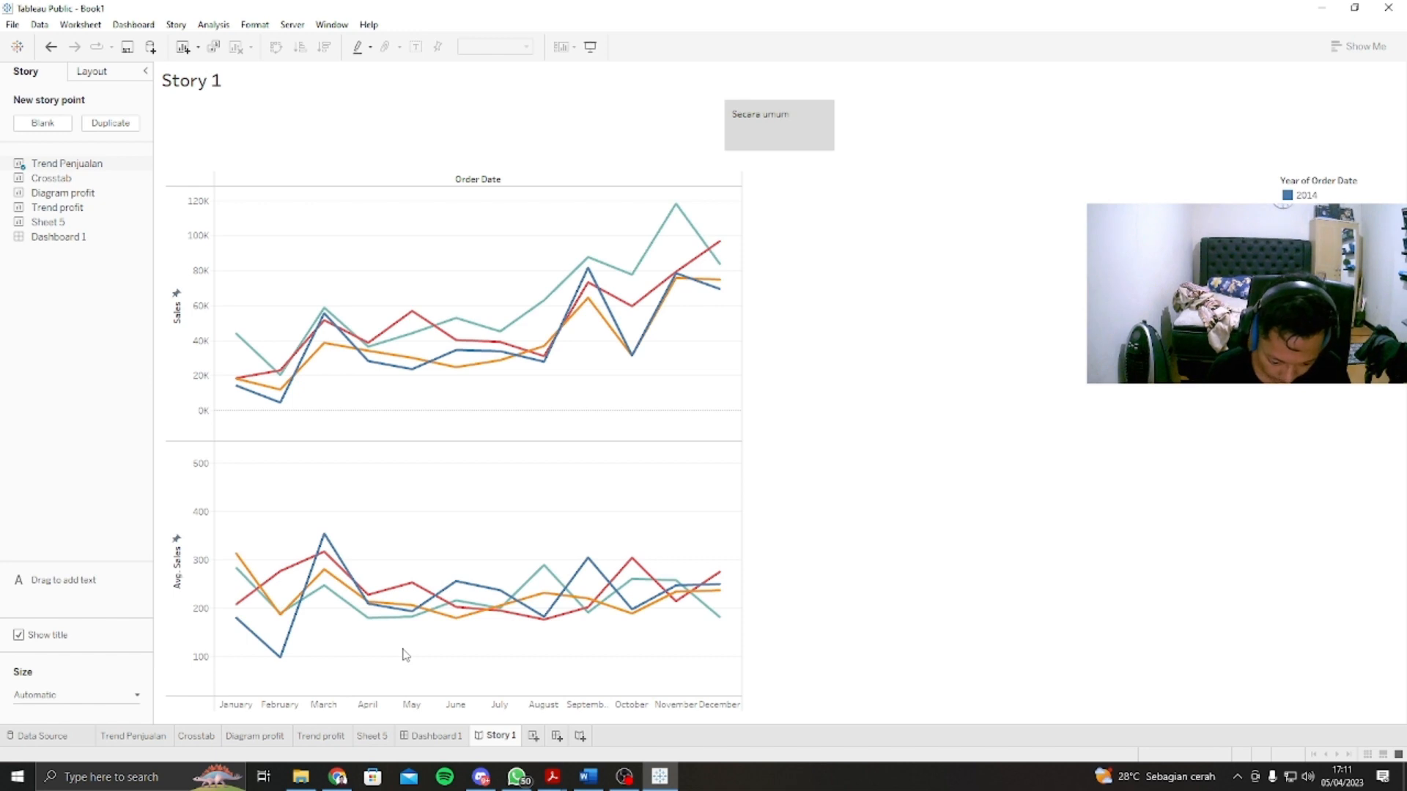
{"action": "type", "text": " penjuala"}
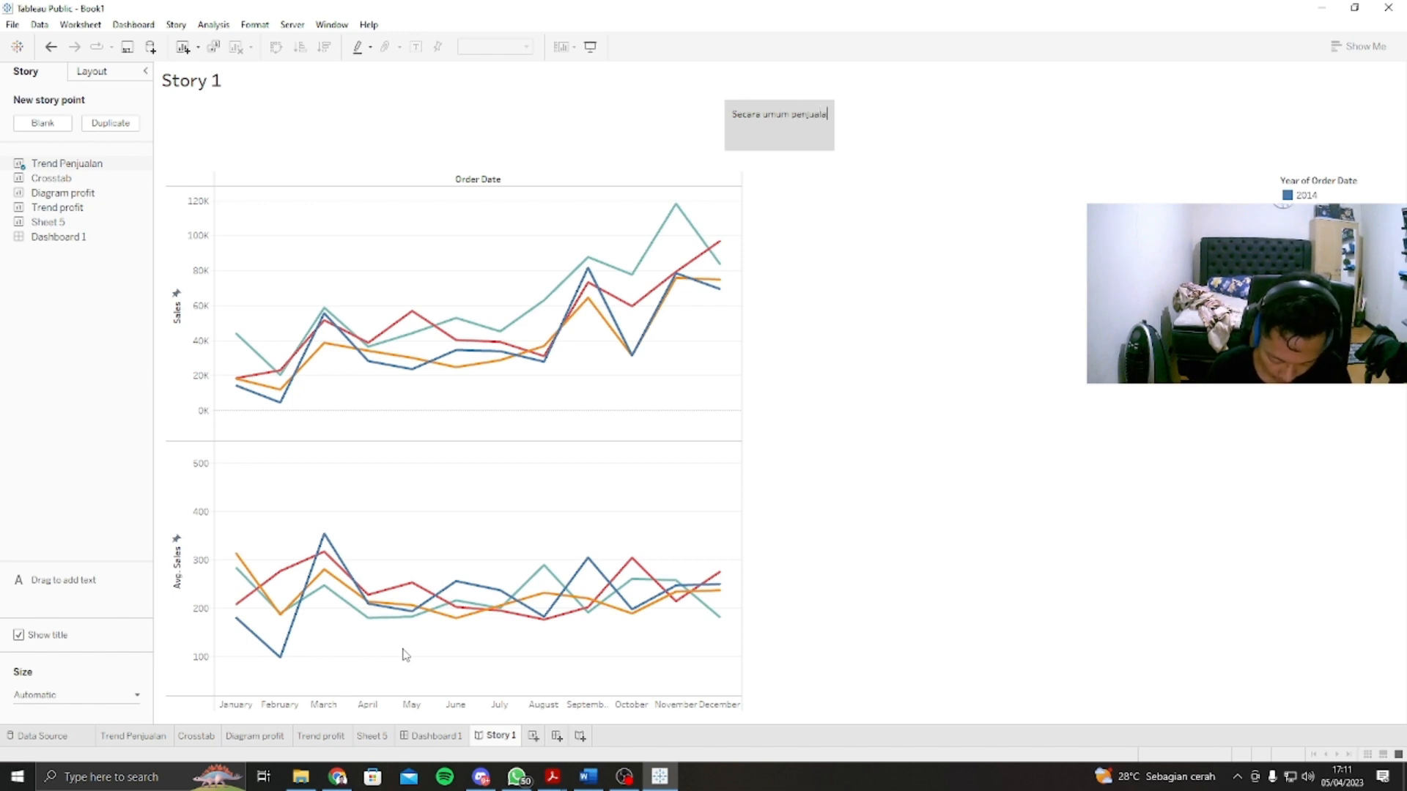
{"action": "type", "text": "n dari t"}
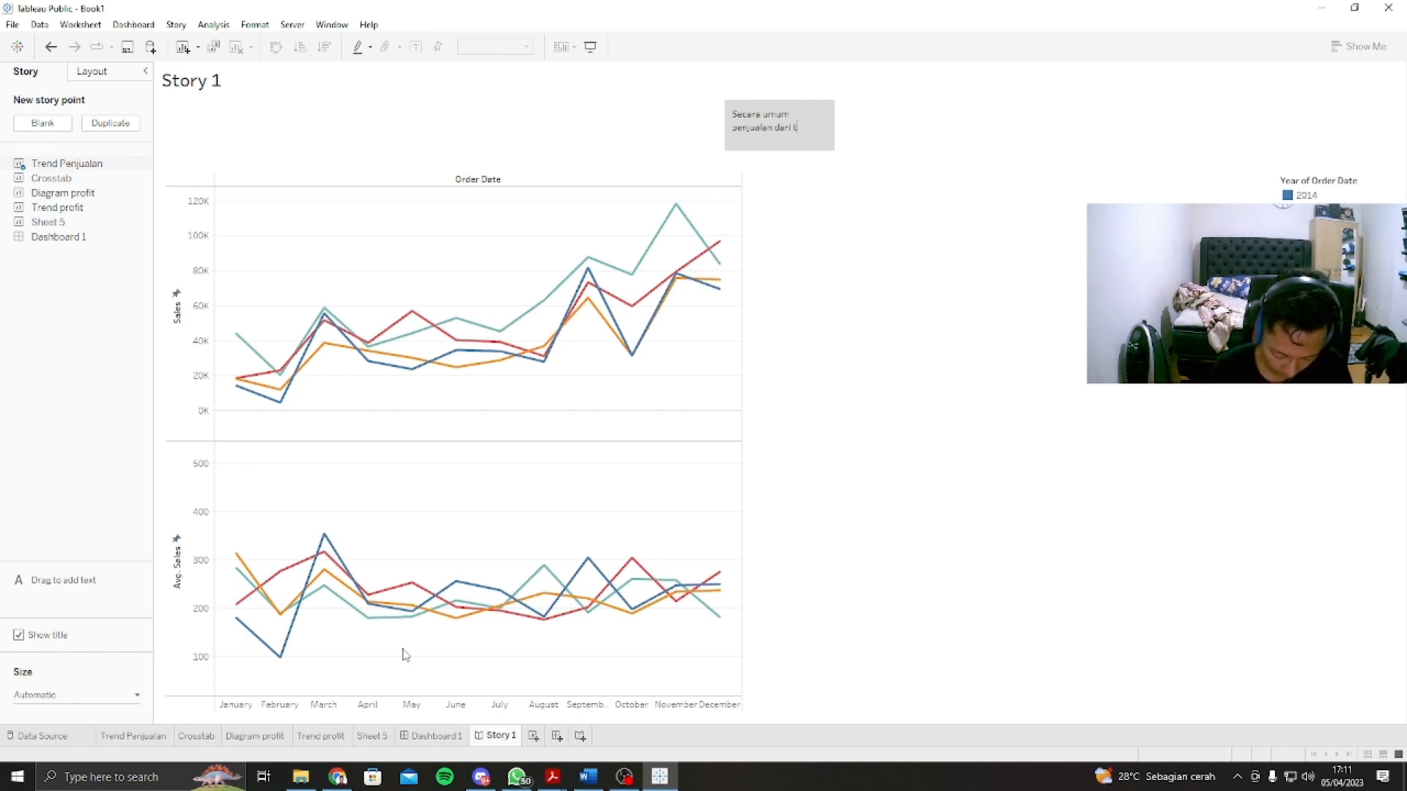
{"action": "type", "text": "ahun 2014"}
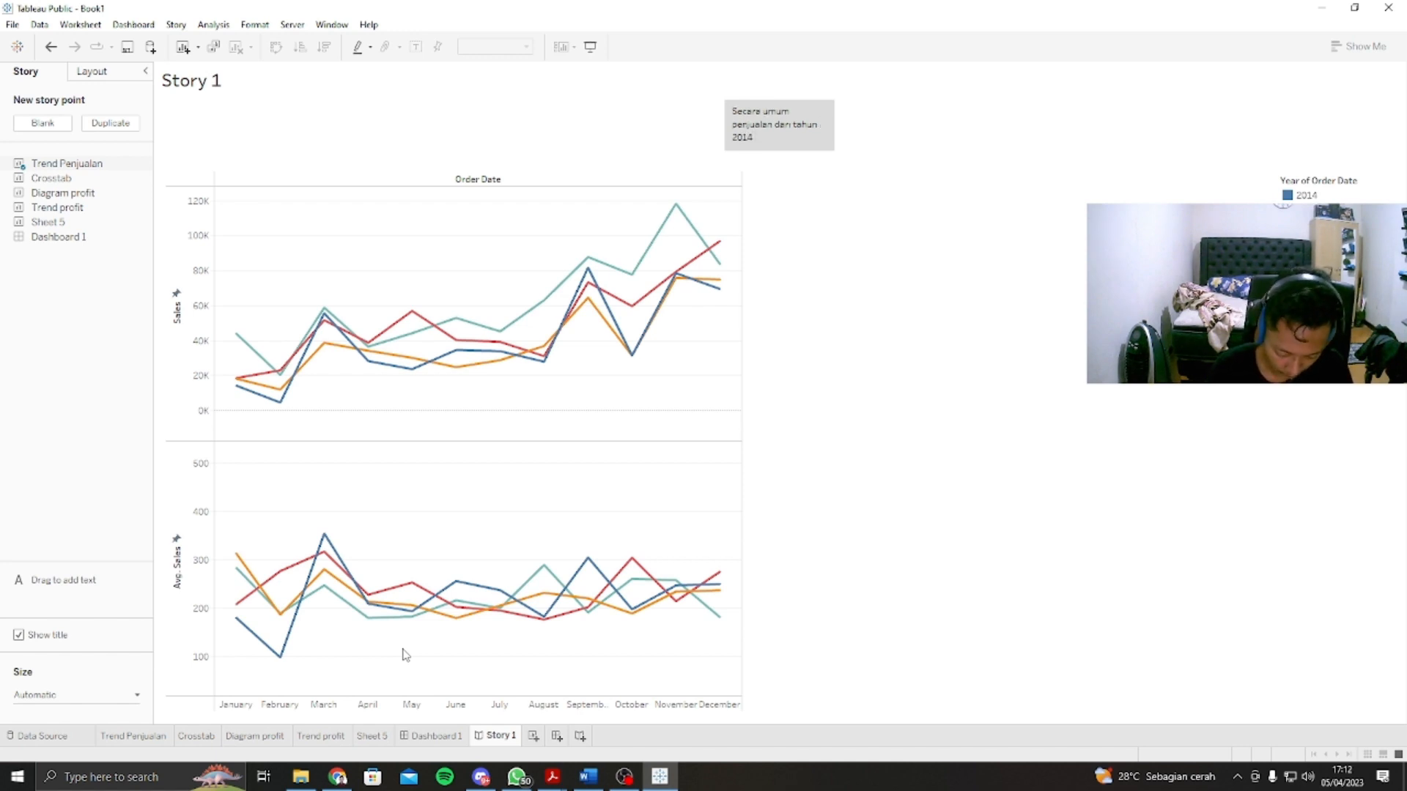
{"action": "type", "text": " ke tahun 2"}
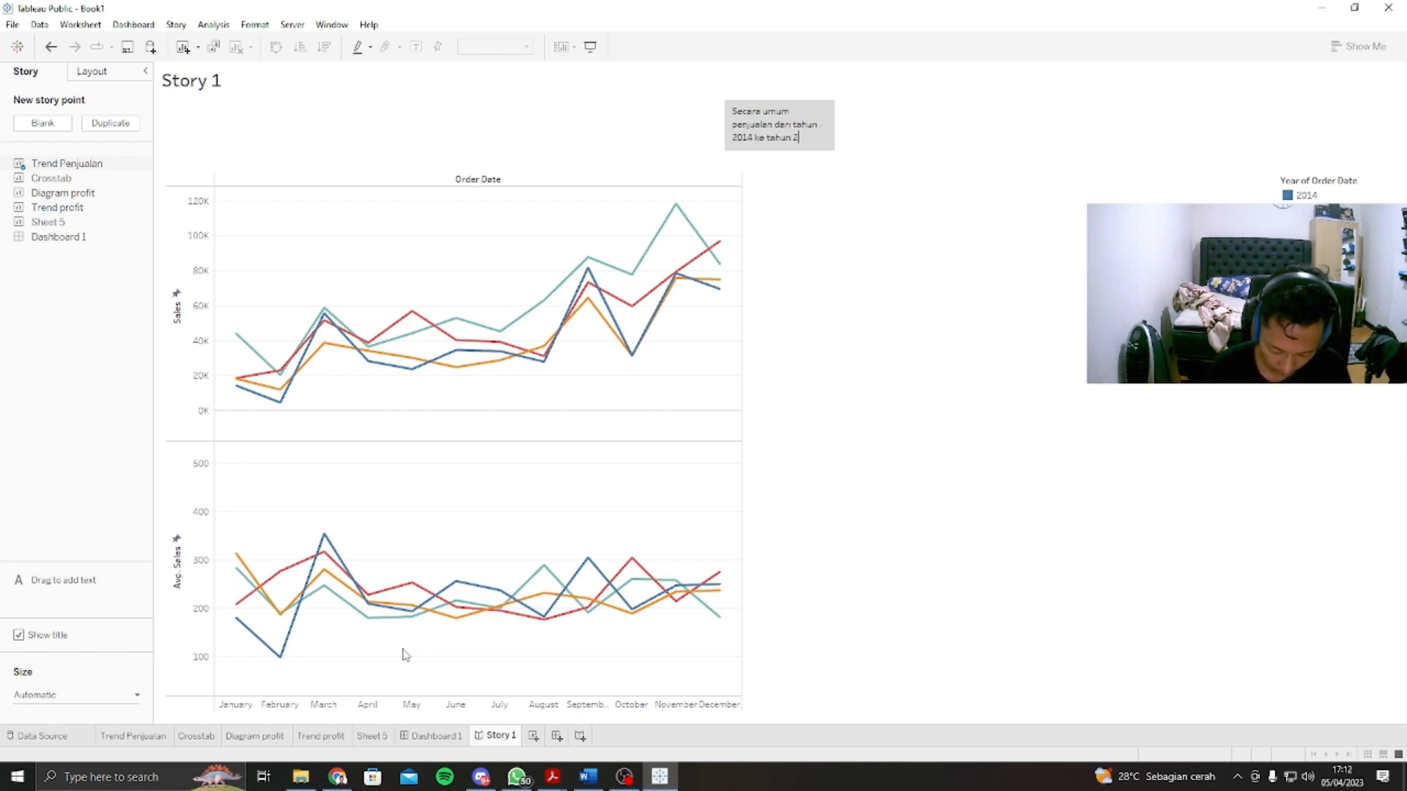
{"action": "type", "text": "015 men"}
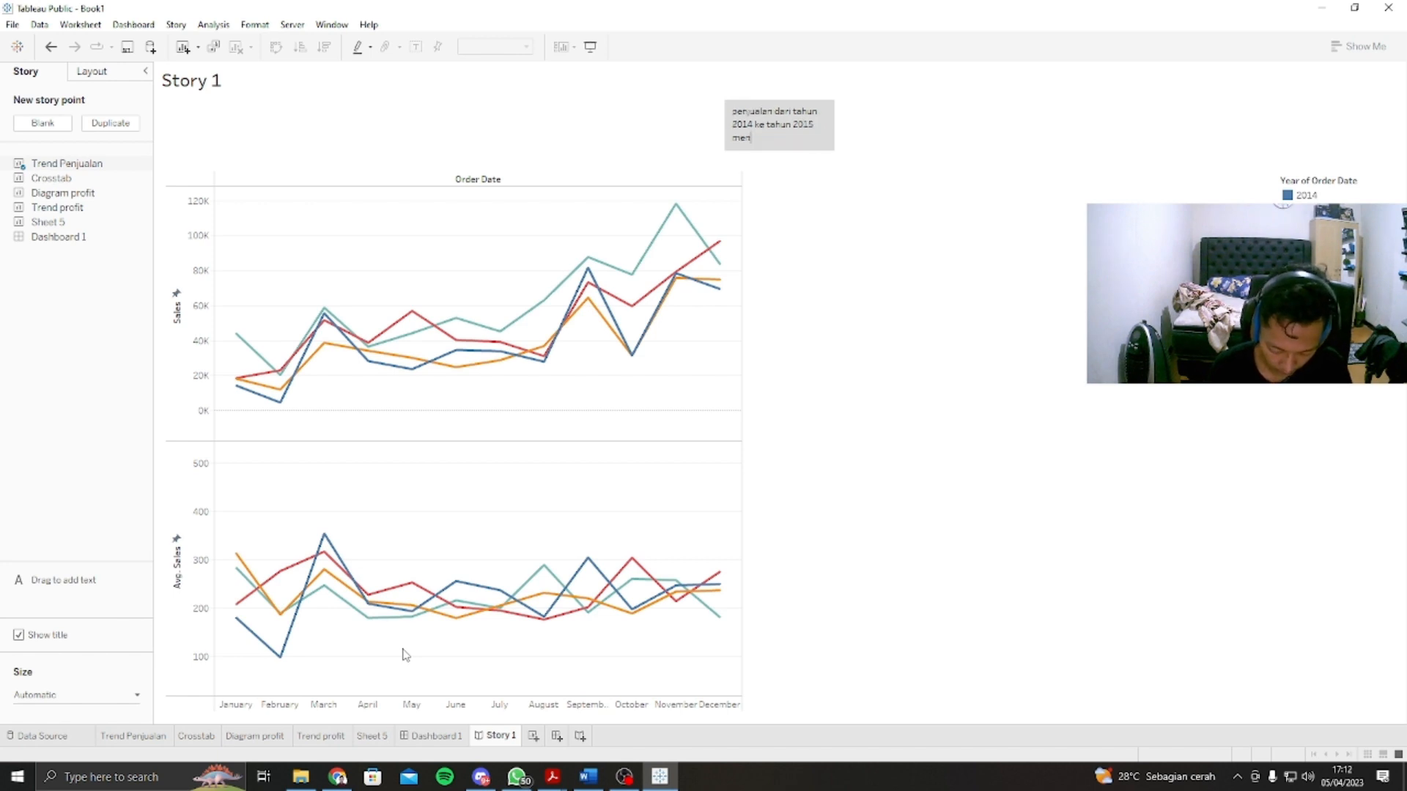
{"action": "type", "text": "galami "}
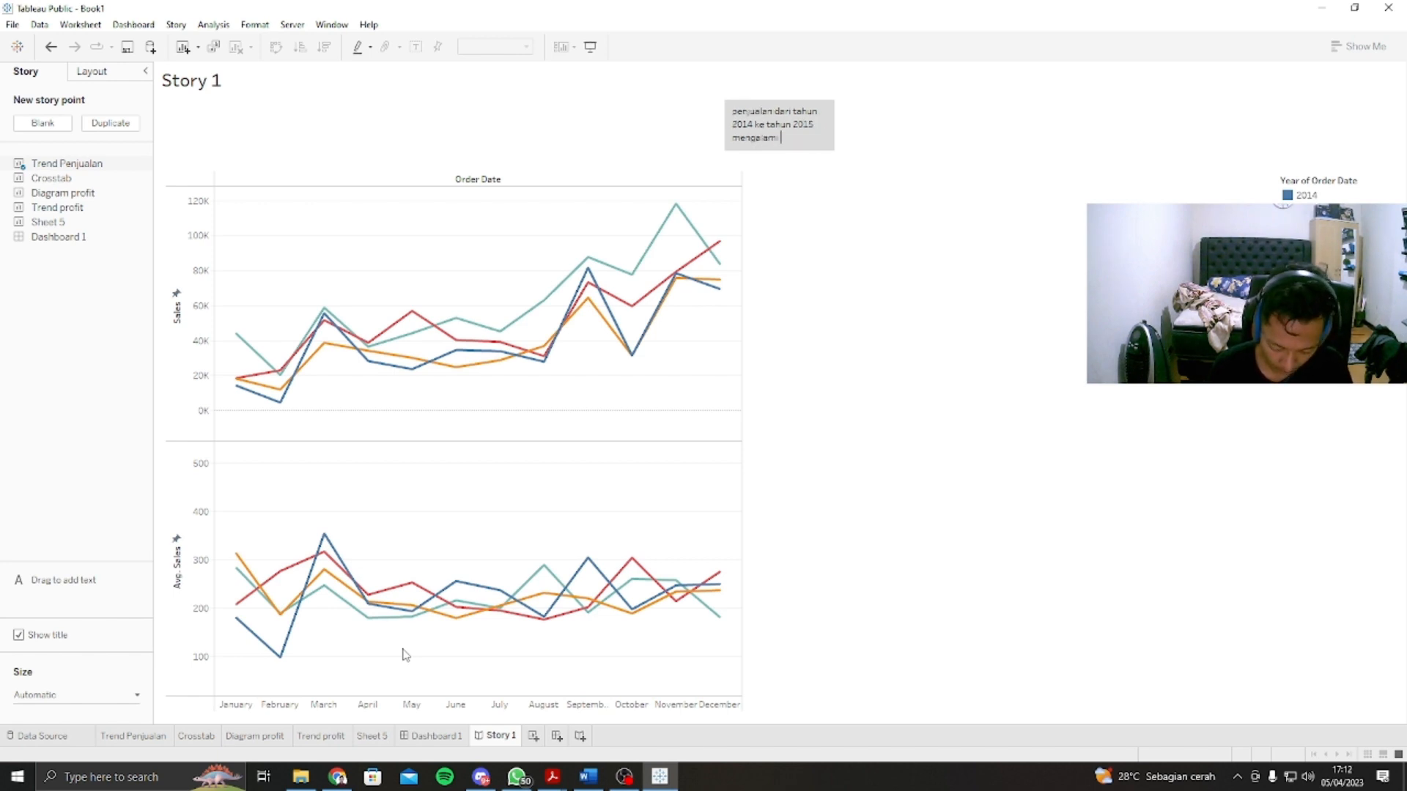
{"action": "type", "text": "peningkatan"}
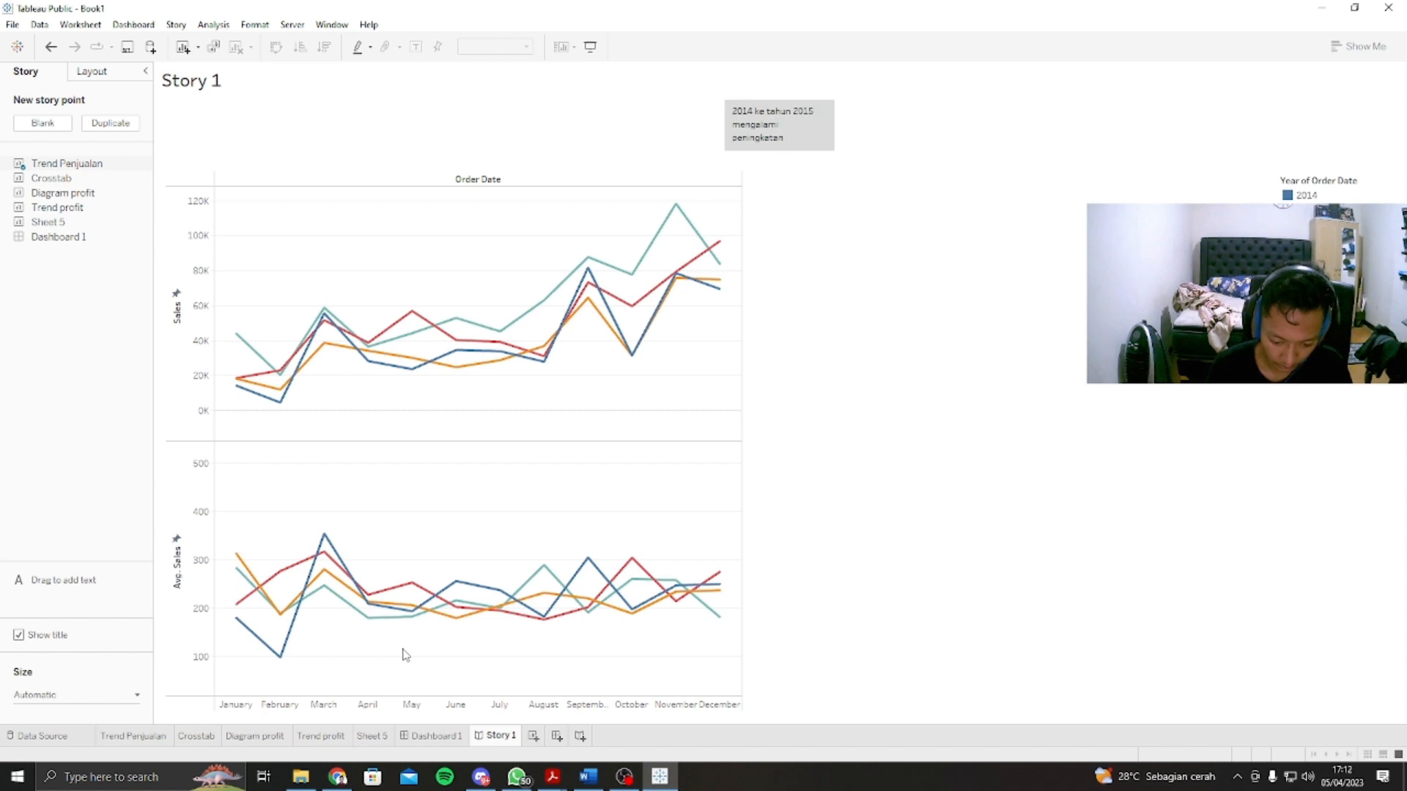
{"action": "type", "text": ". Rata"}
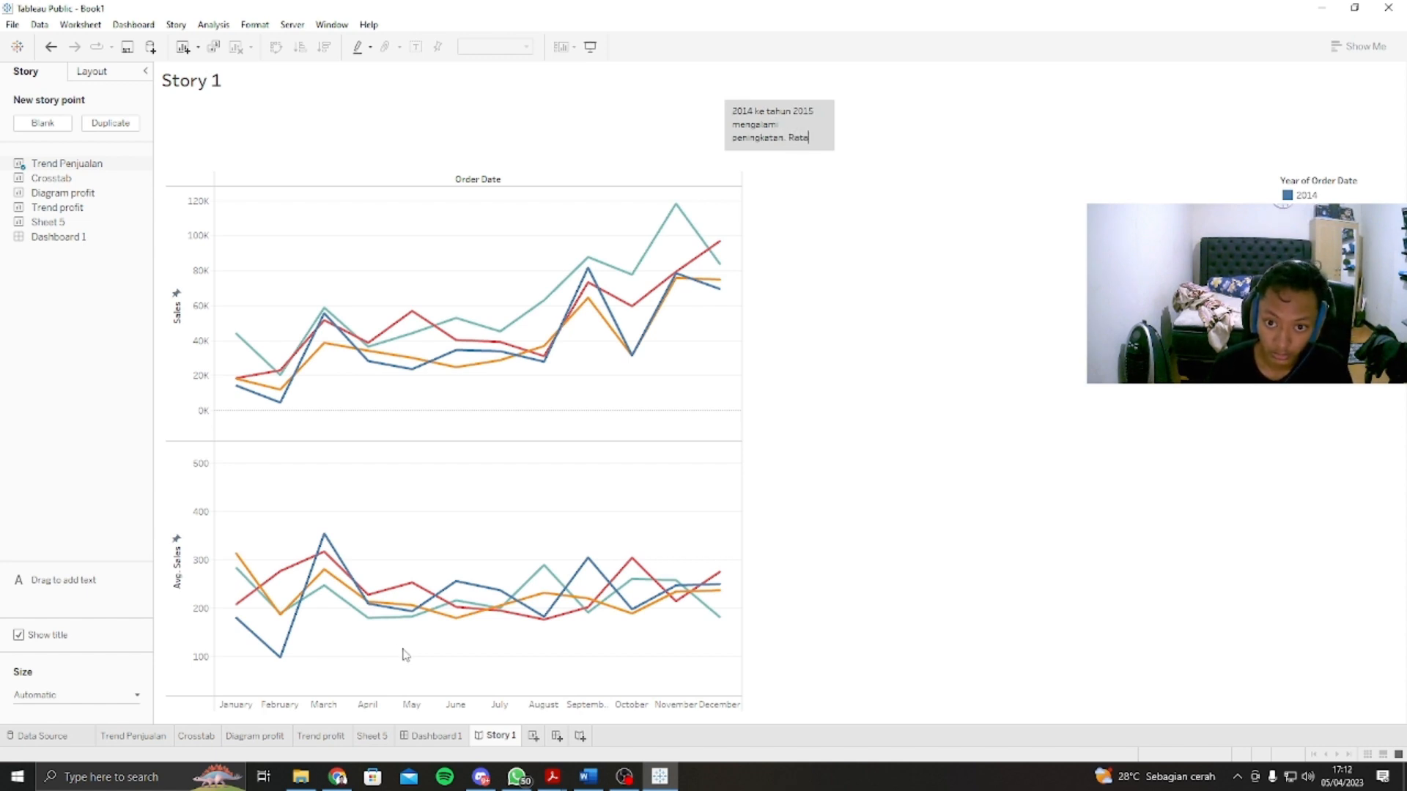
{"action": "type", "text": " rata"}
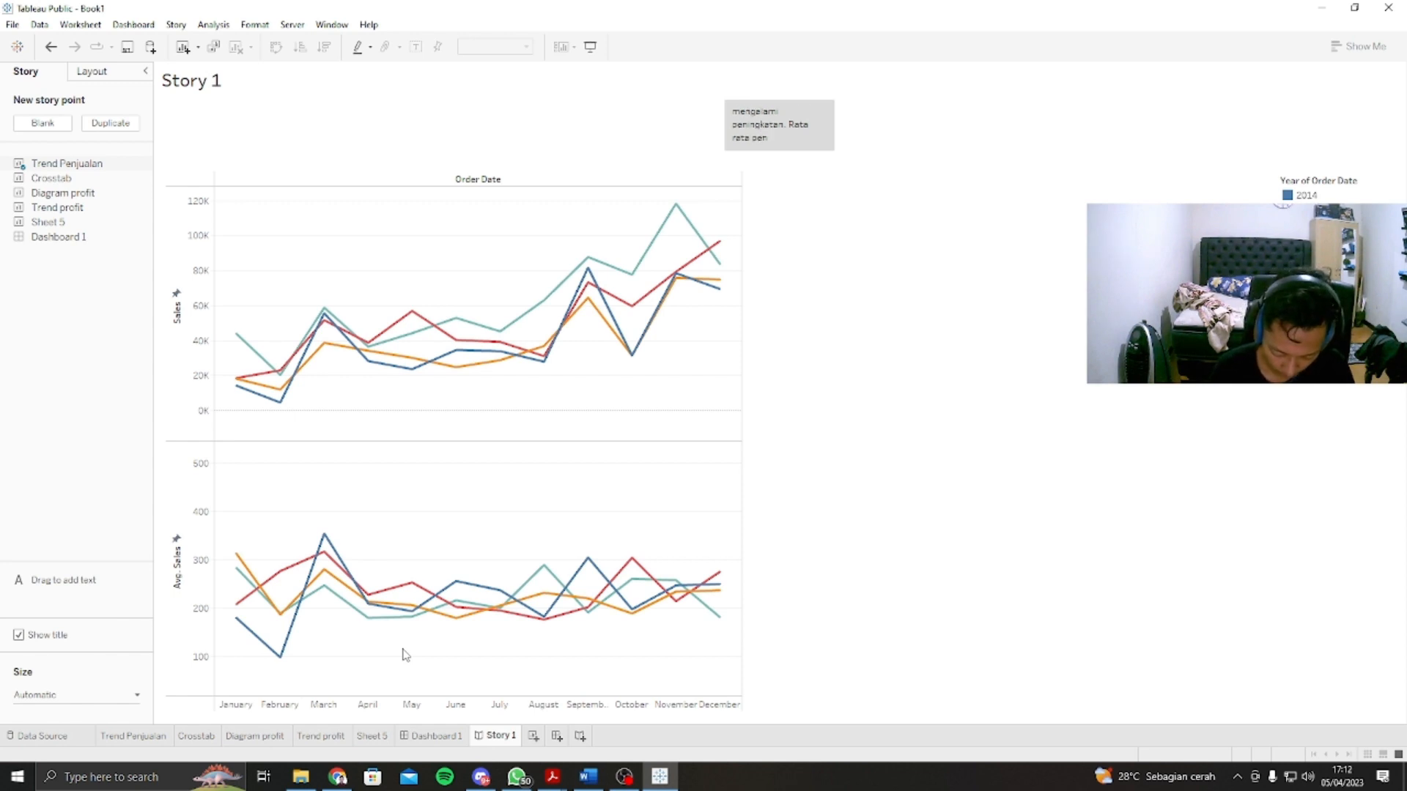
{"action": "type", "text": " penjualan da"}
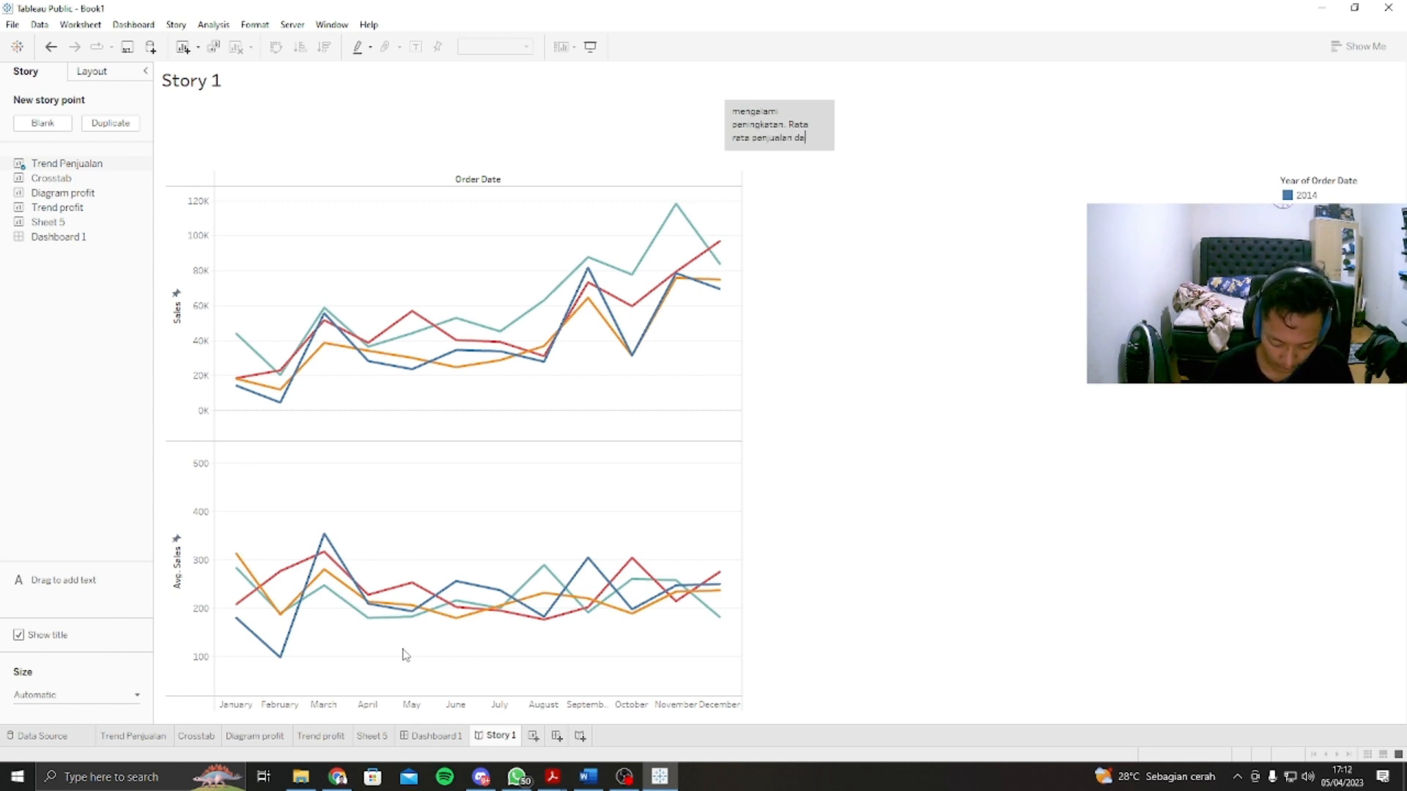
{"action": "type", "text": "ri tahun"}
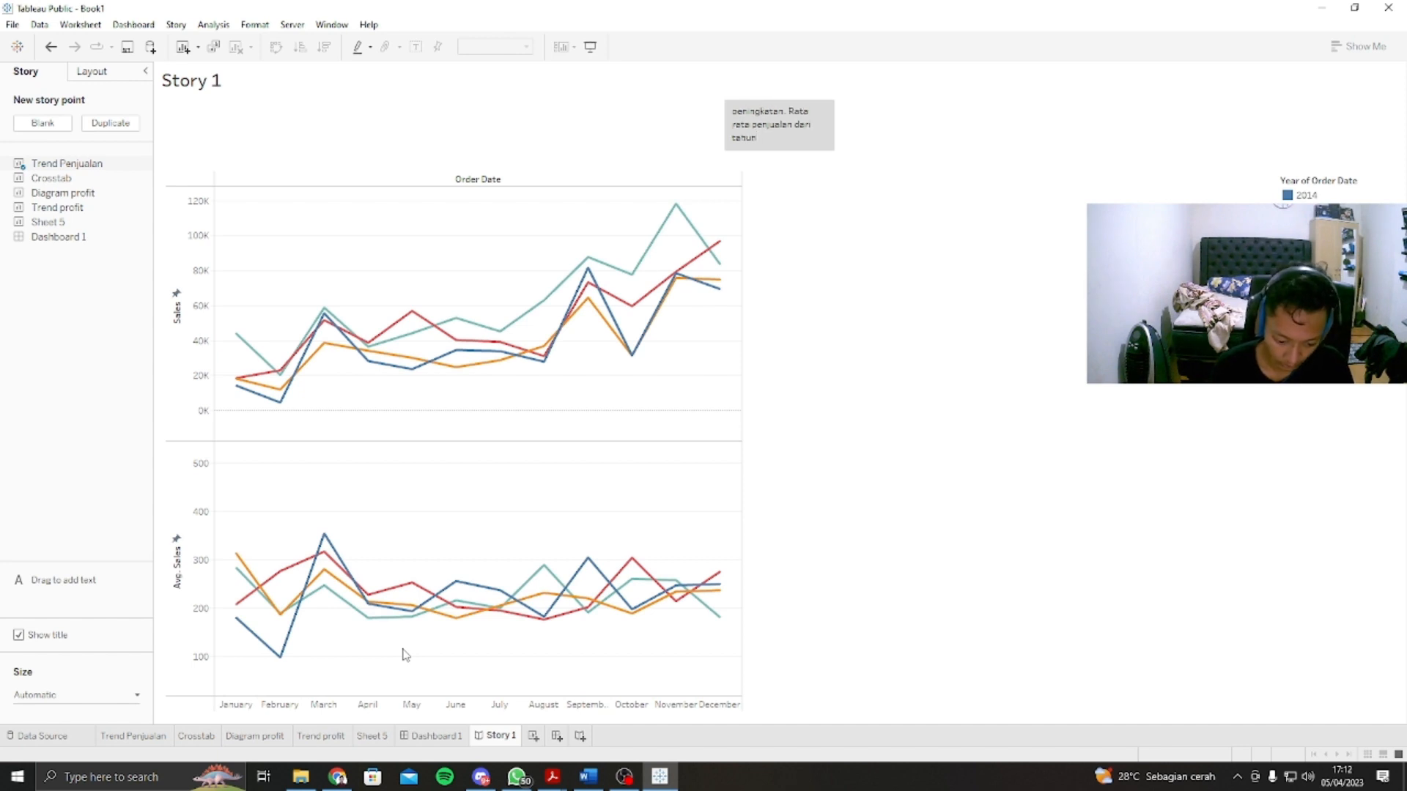
{"action": "type", "text": " 2014"}
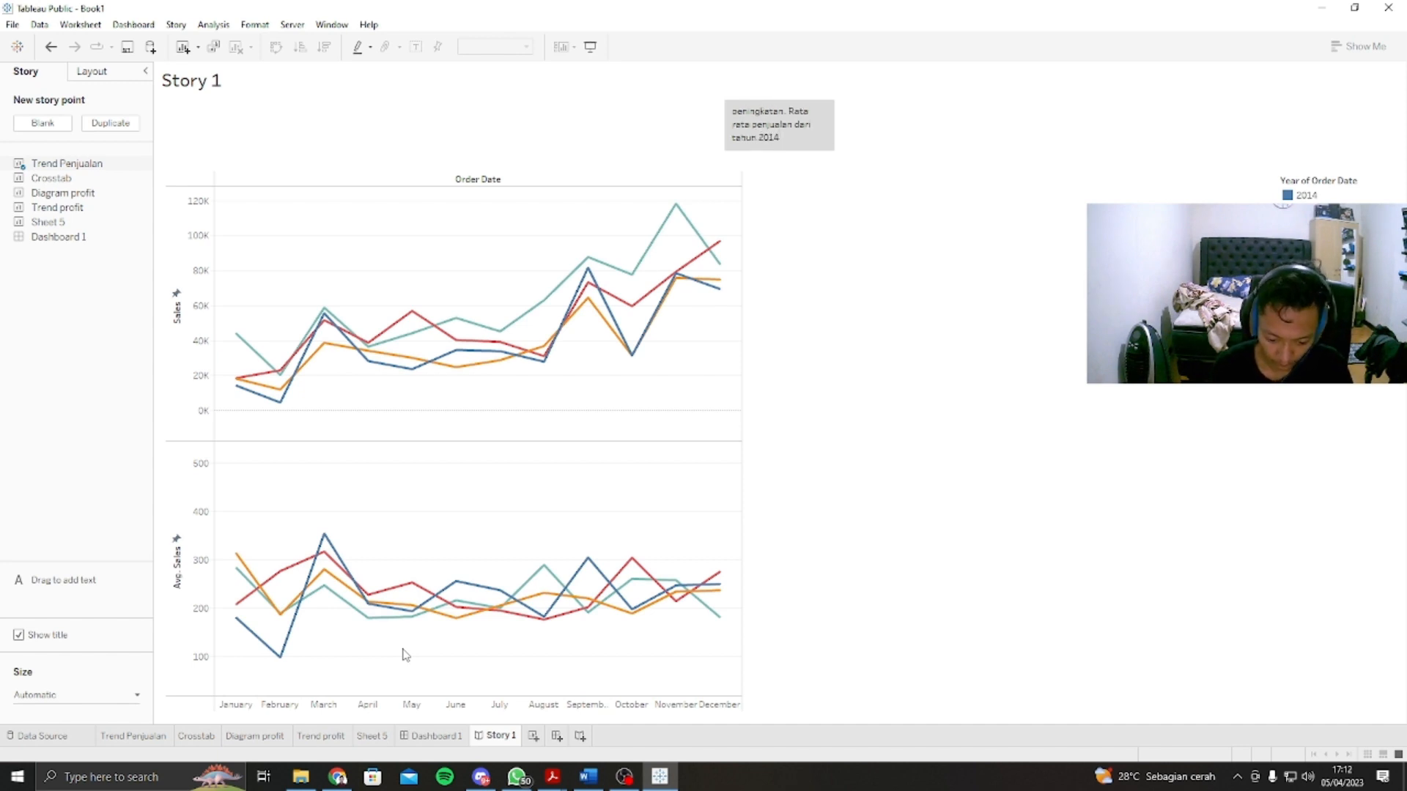
{"action": "type", "text": " sampai"}
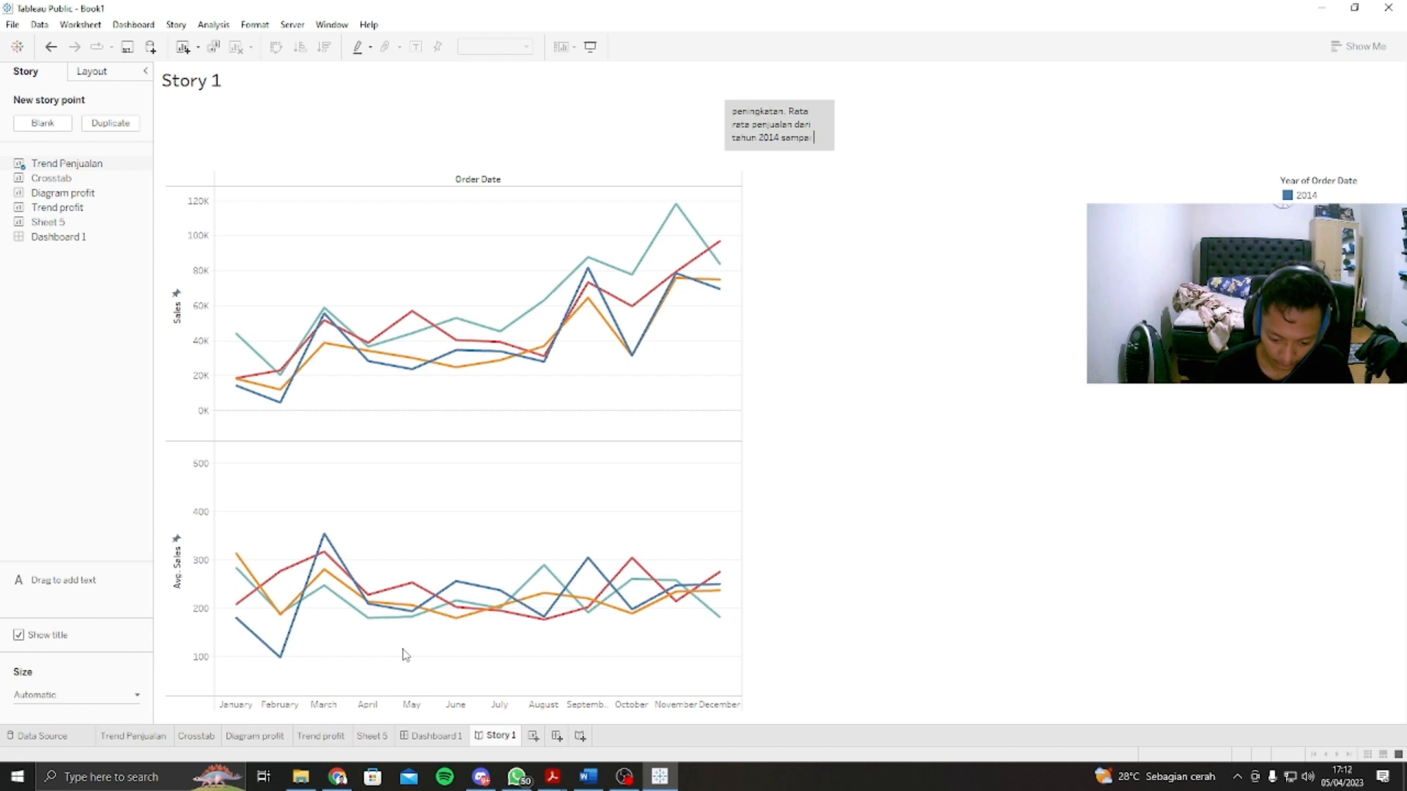
{"action": "type", "text": " tahun"}
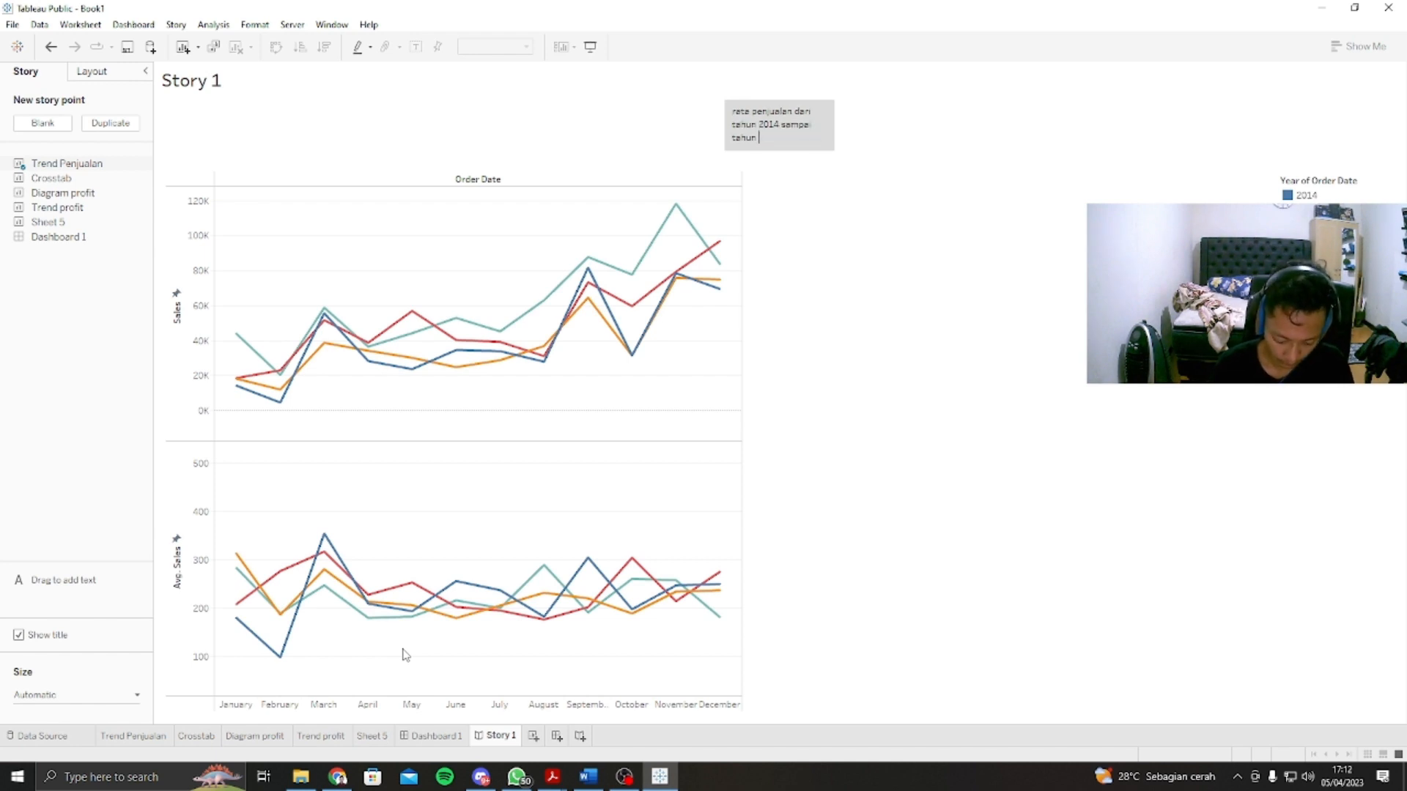
{"action": "type", "text": " 2017"}
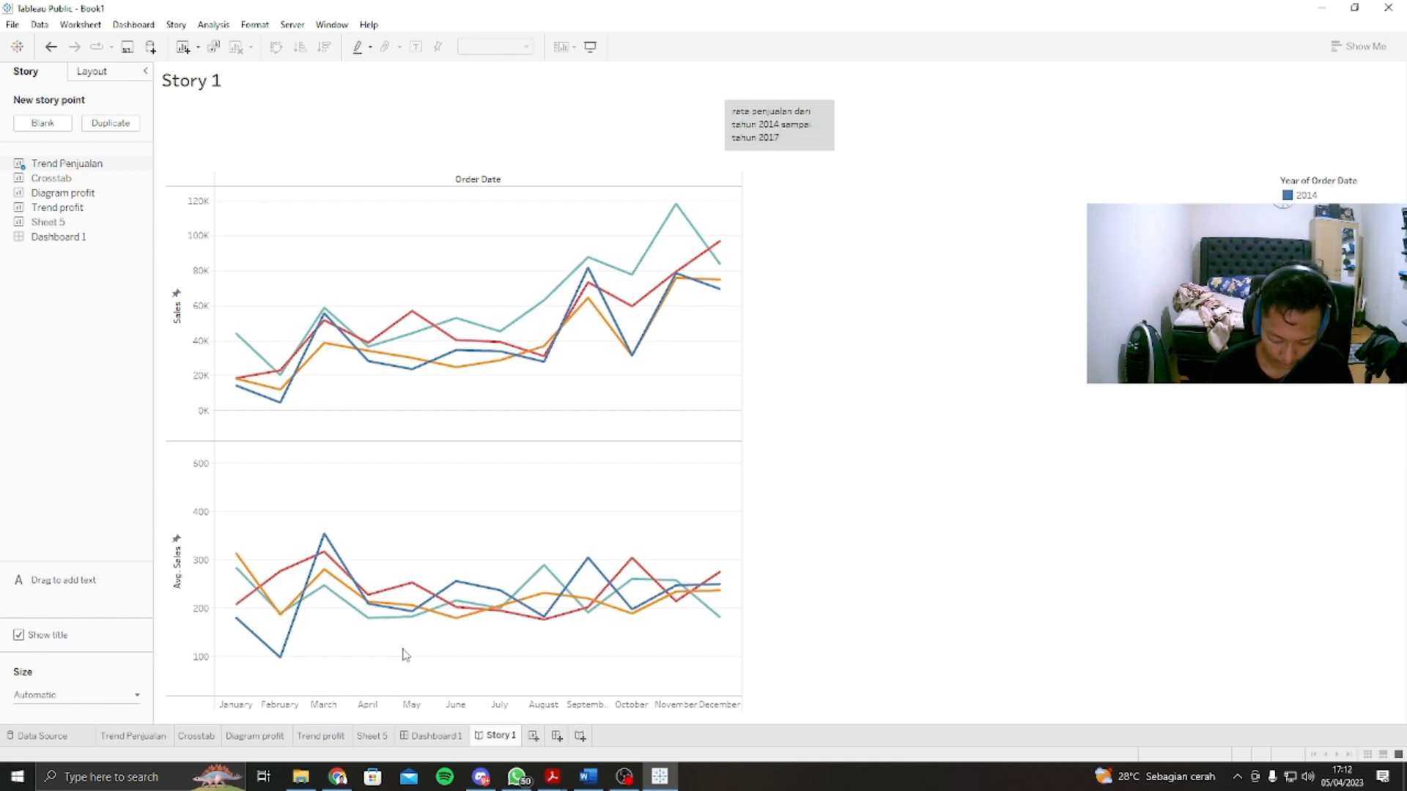
{"action": "type", "text": " cenderung"}
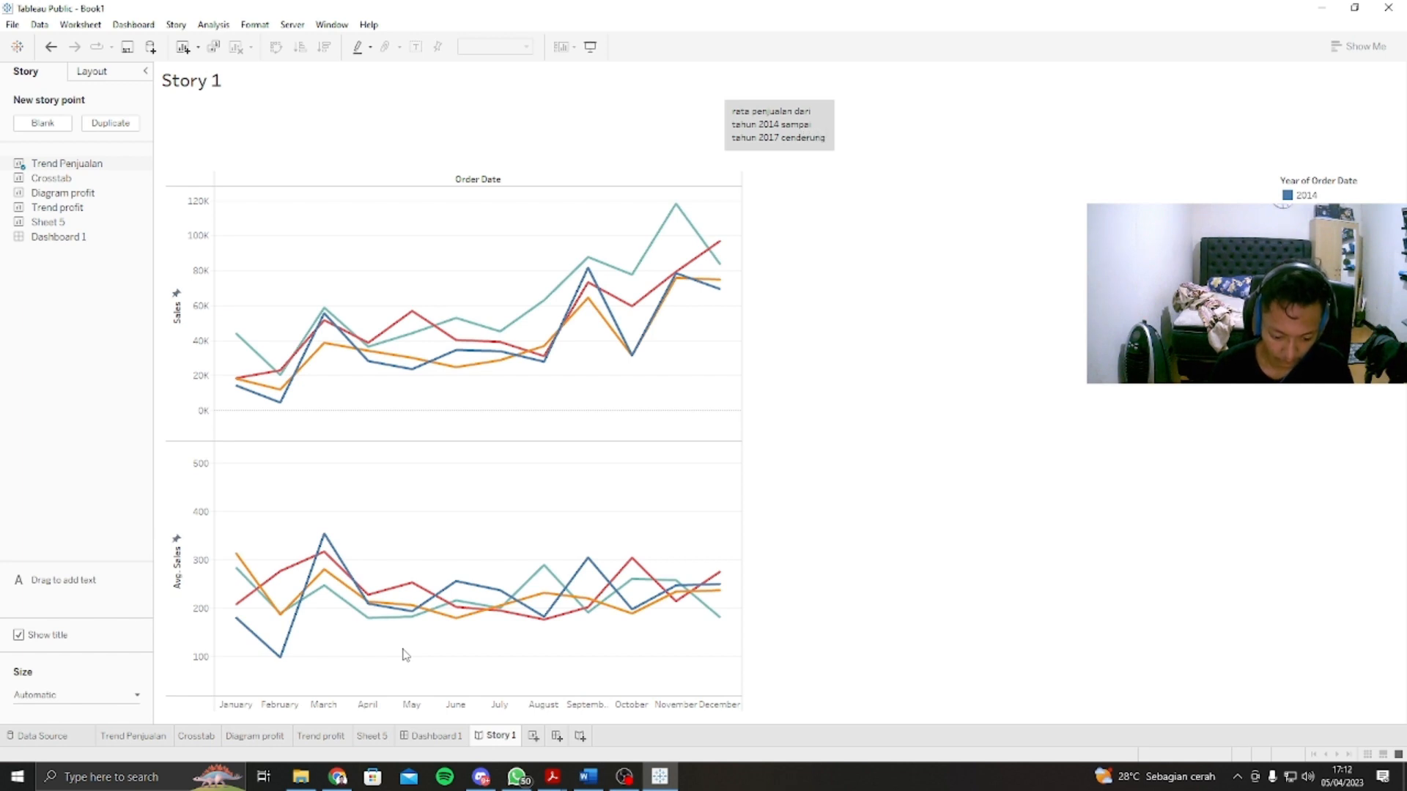
{"action": "type", "text": " stabil"}
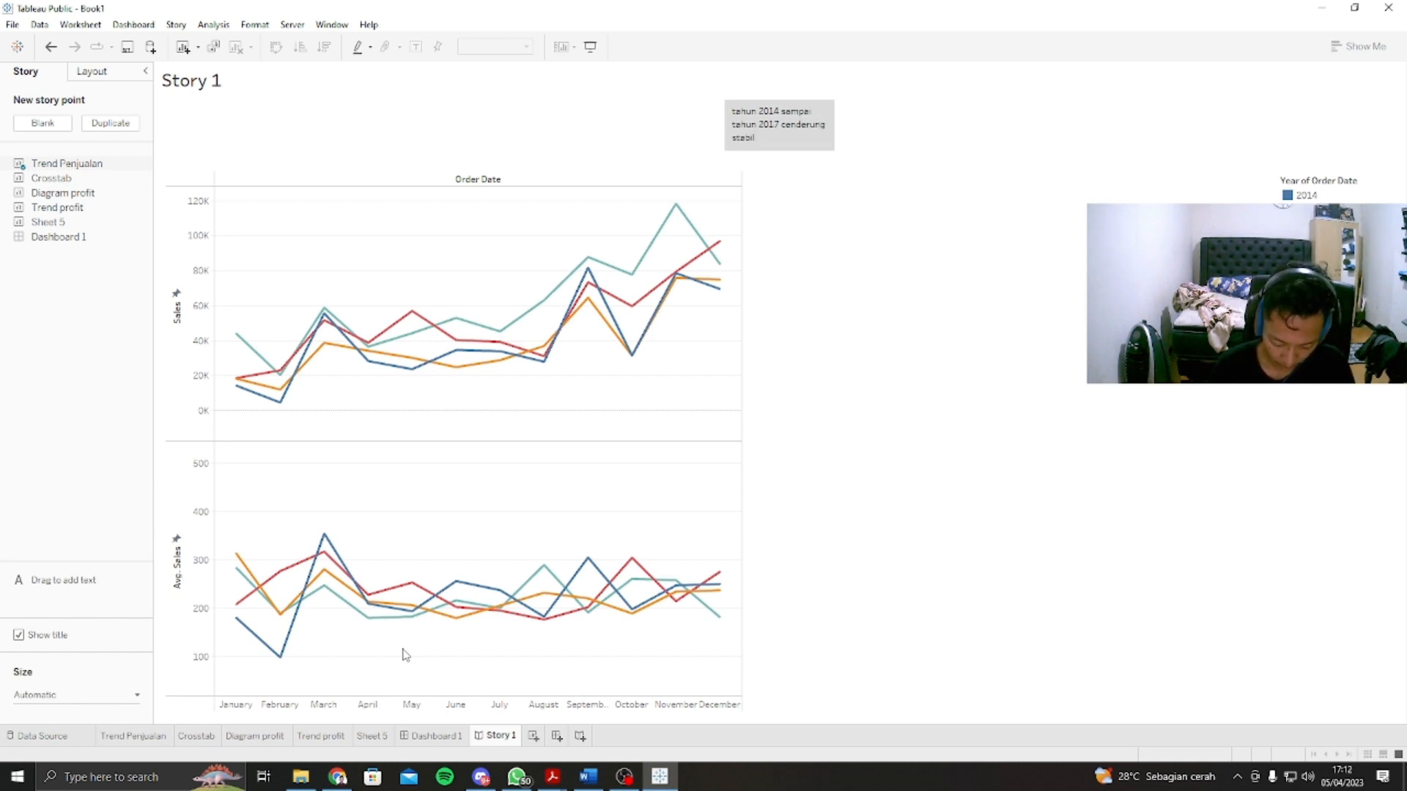
{"action": "type", "text": " namun pada bula"}
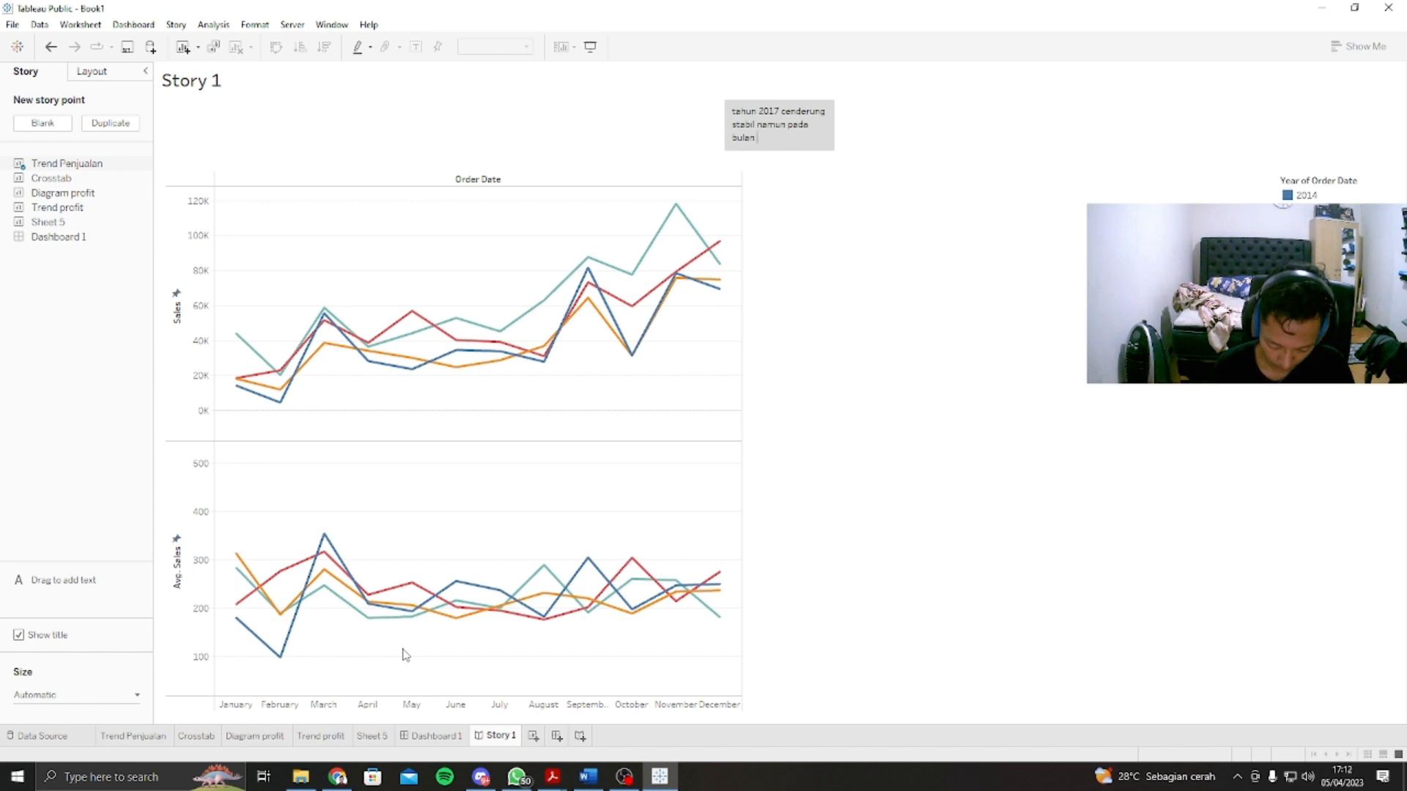
{"action": "type", "text": "n januari"}
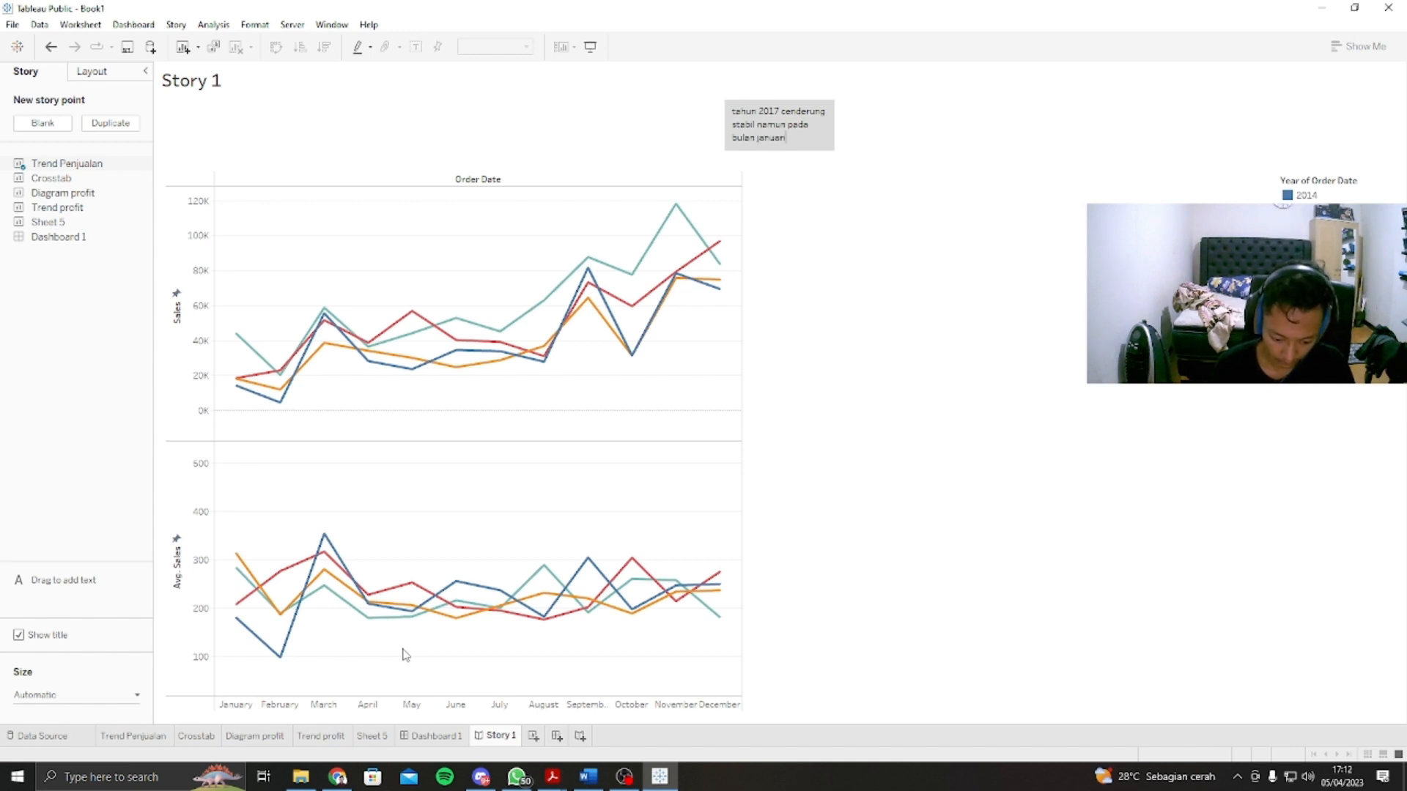
{"action": "type", "text": "-me"}
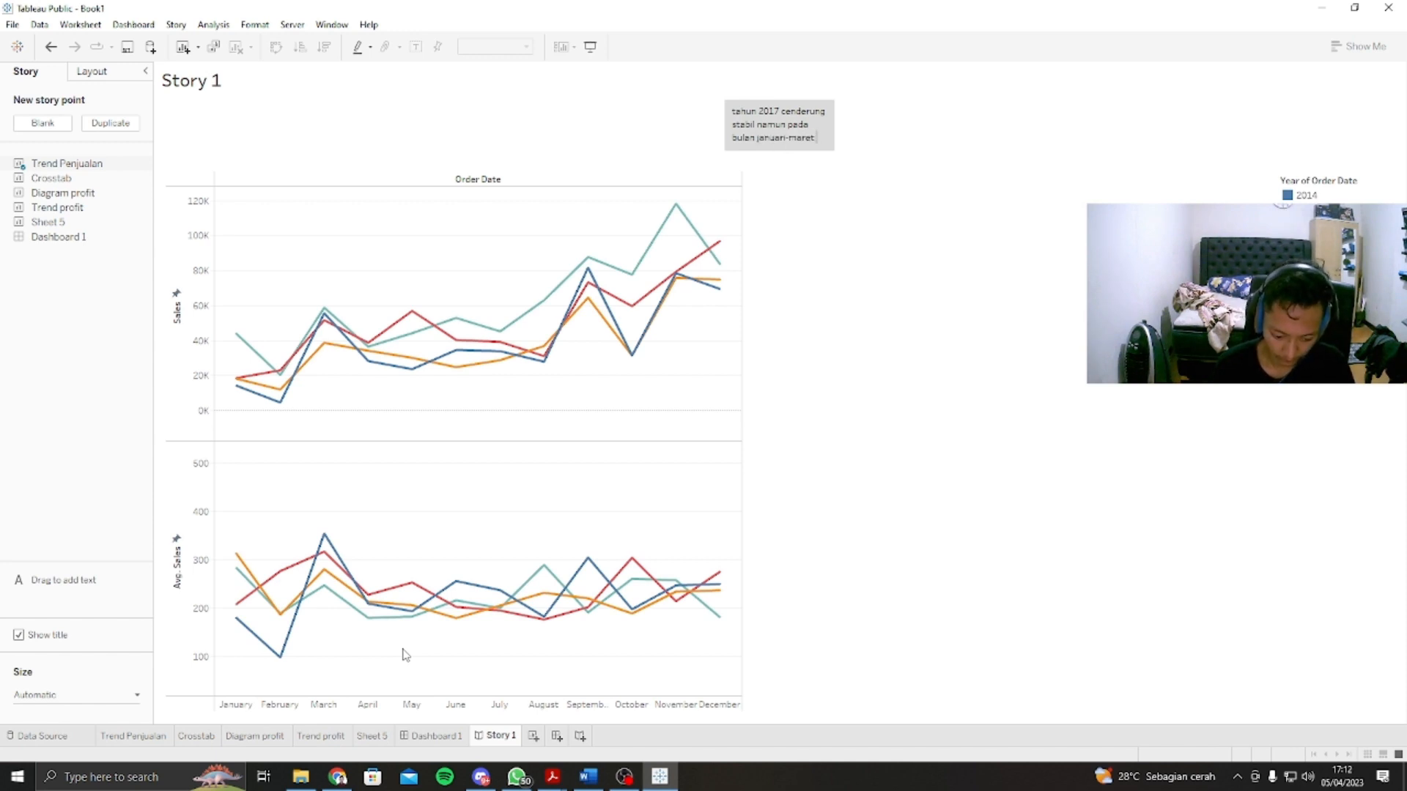
{"action": "type", "text": "ret mengalami fluktuasi"}
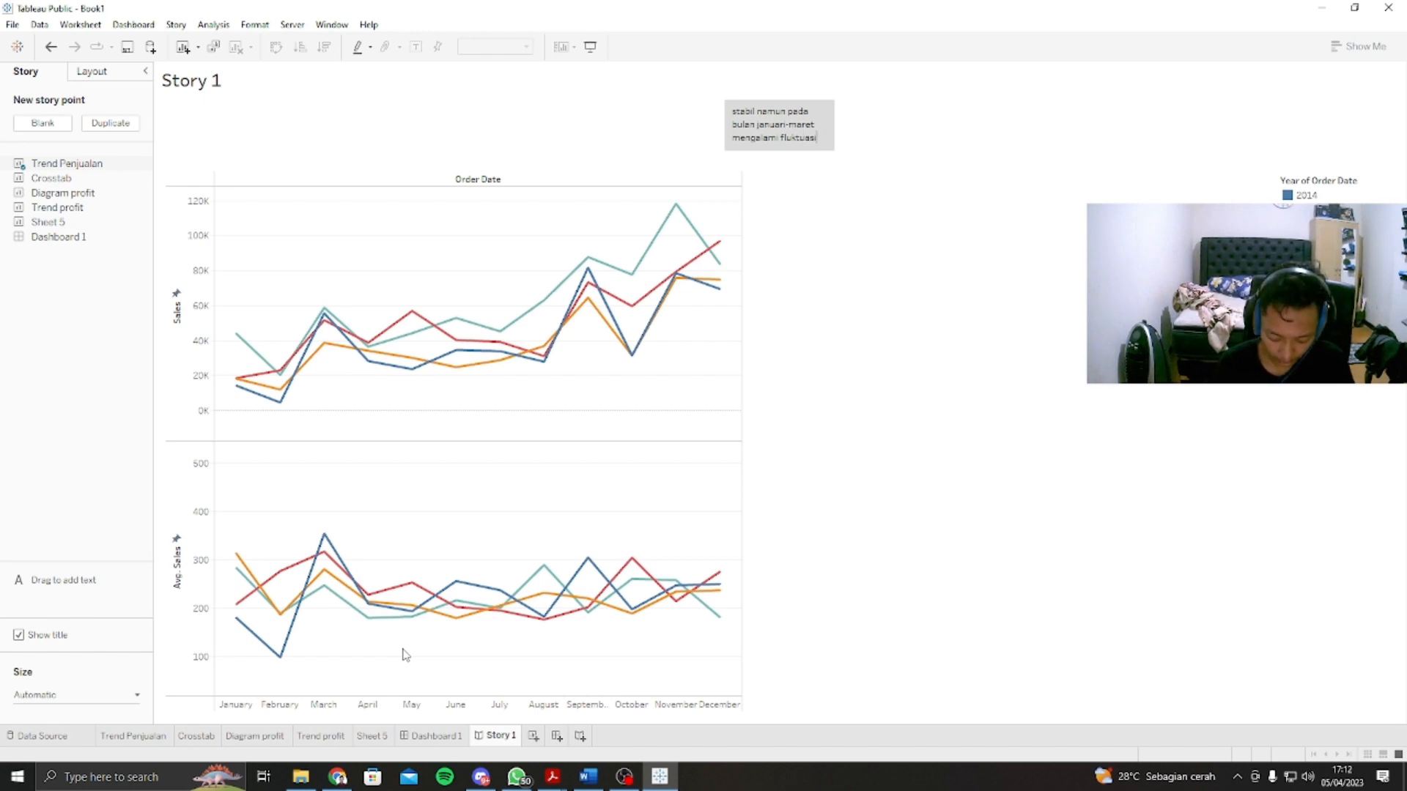
Step: Extend the story point's caption with ". Rata rata penjualan dari tahun 2014 sampai tahun 2017 cenderung stabil namun pada bulan januari-maret mengalami fluktuasi"
{"action": "left_click", "coordinate": [866, 176]}
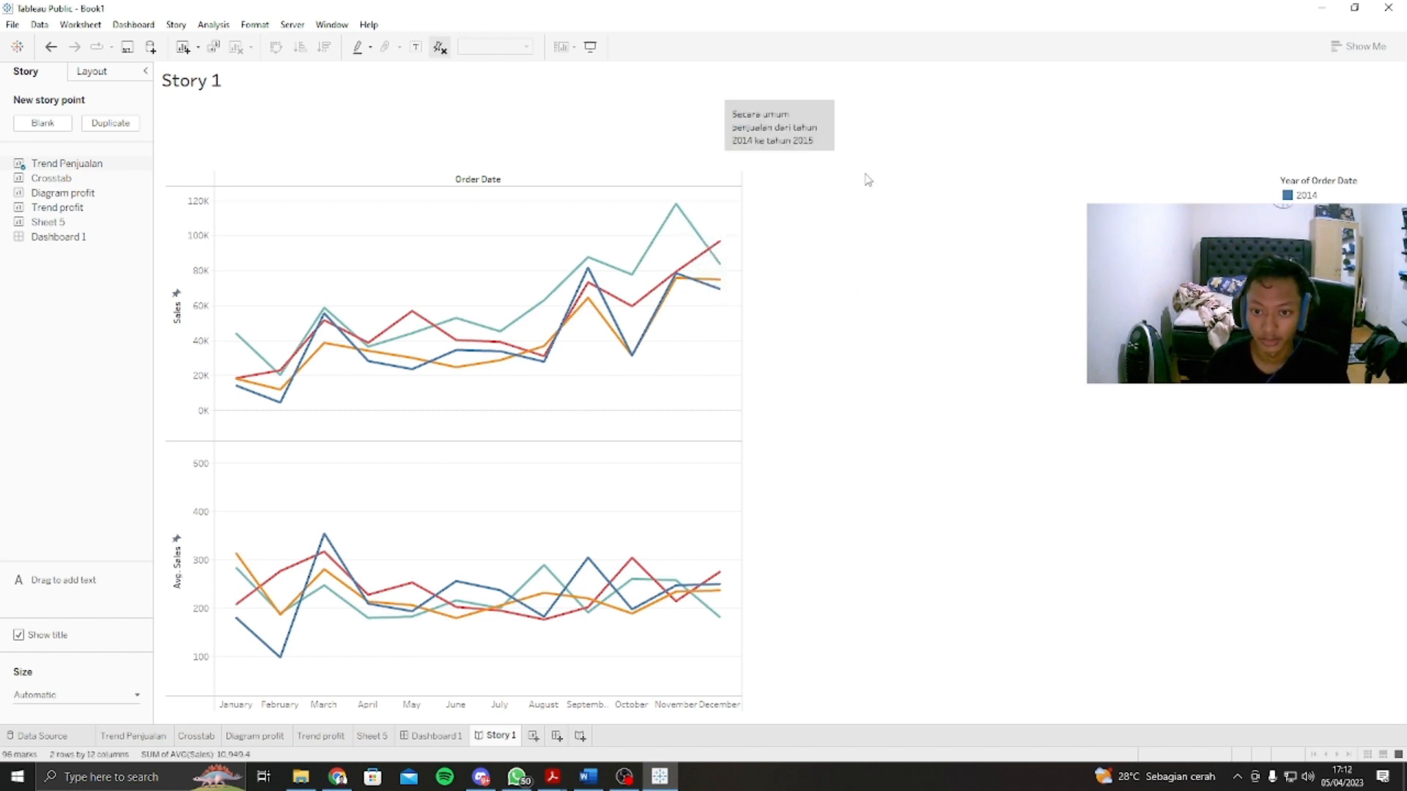
Step: Widen and heighten the story point's caption box until the whole caption fits on four lines
{"action": "left_click", "coordinate": [727, 138]}
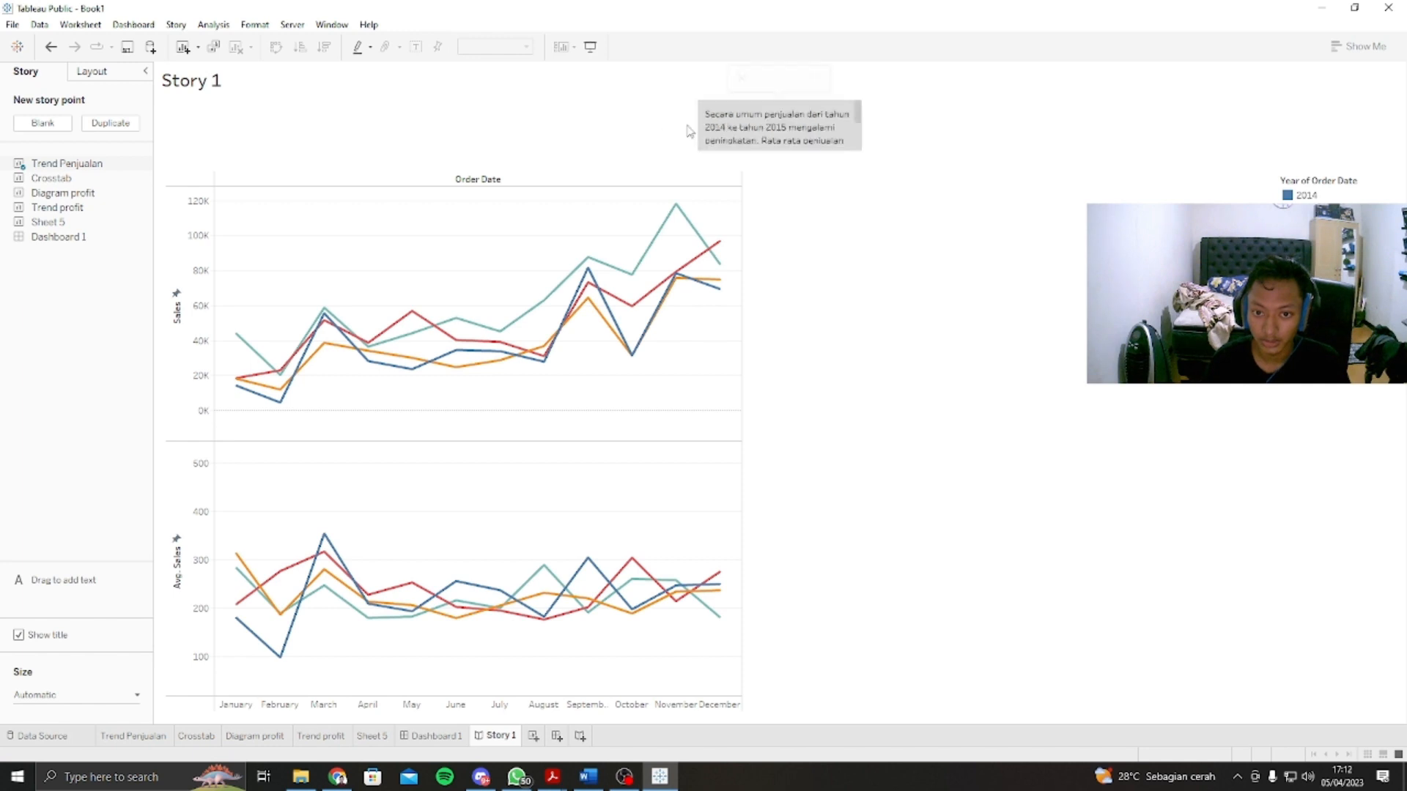
{"action": "left_click_drag", "start_coordinate": [697, 132], "coordinate": [635, 133]}
{"action": "left_click_drag", "start_coordinate": [778, 150], "coordinate": [778, 169]}
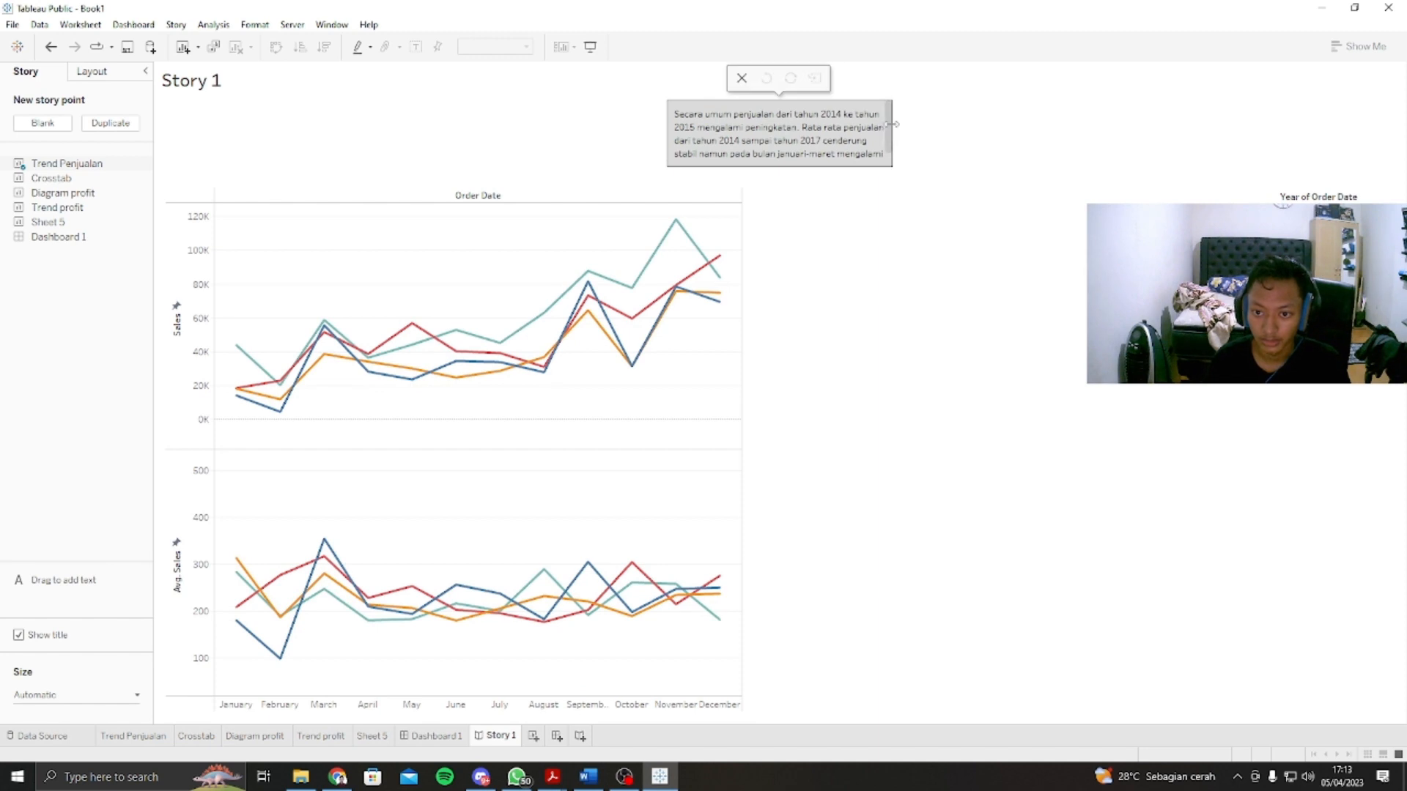
{"action": "scroll", "coordinate": [890, 131], "scroll_direction": "down", "scroll_amount": 2}
{"action": "left_click_drag", "start_coordinate": [892, 132], "coordinate": [923, 123]}
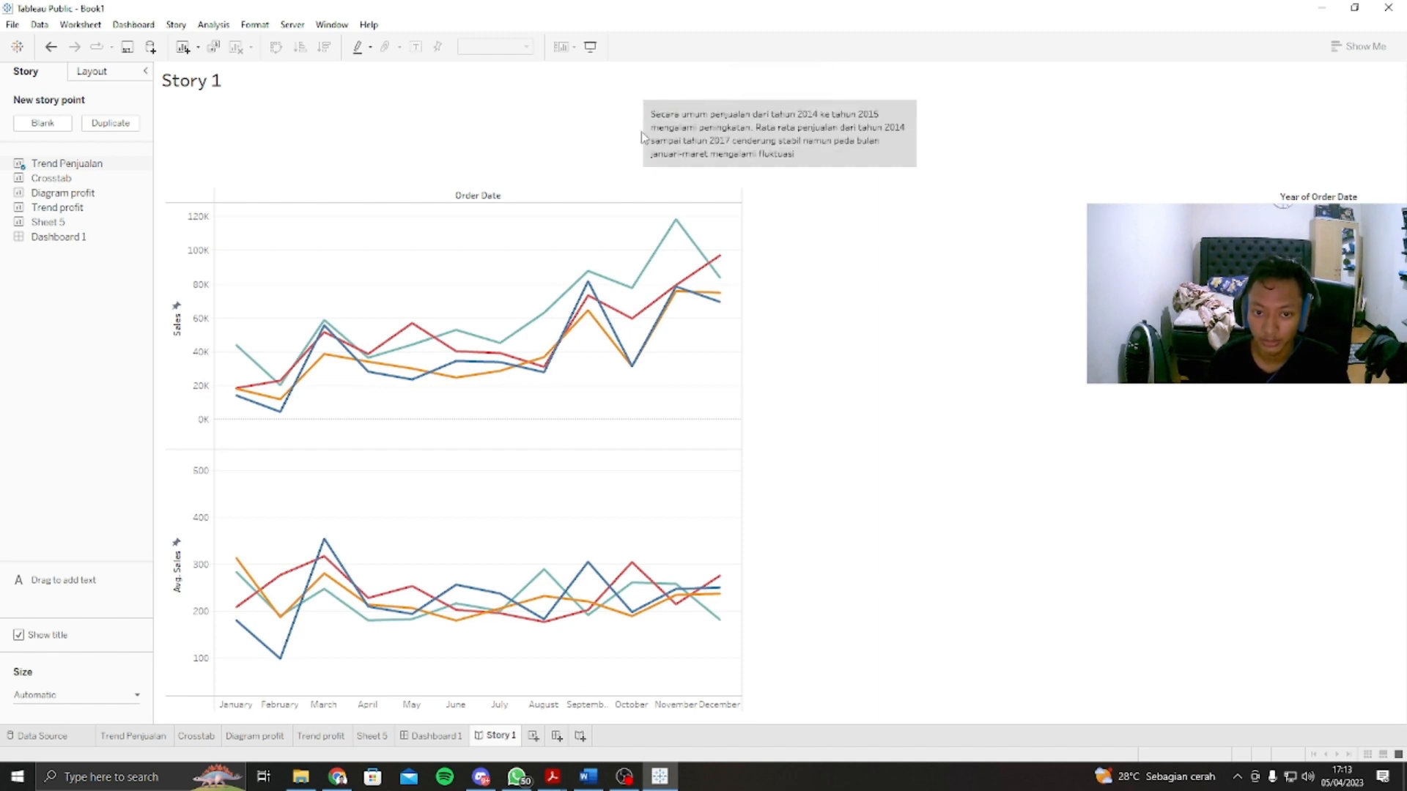
{"action": "left_click_drag", "start_coordinate": [639, 134], "coordinate": [635, 134]}
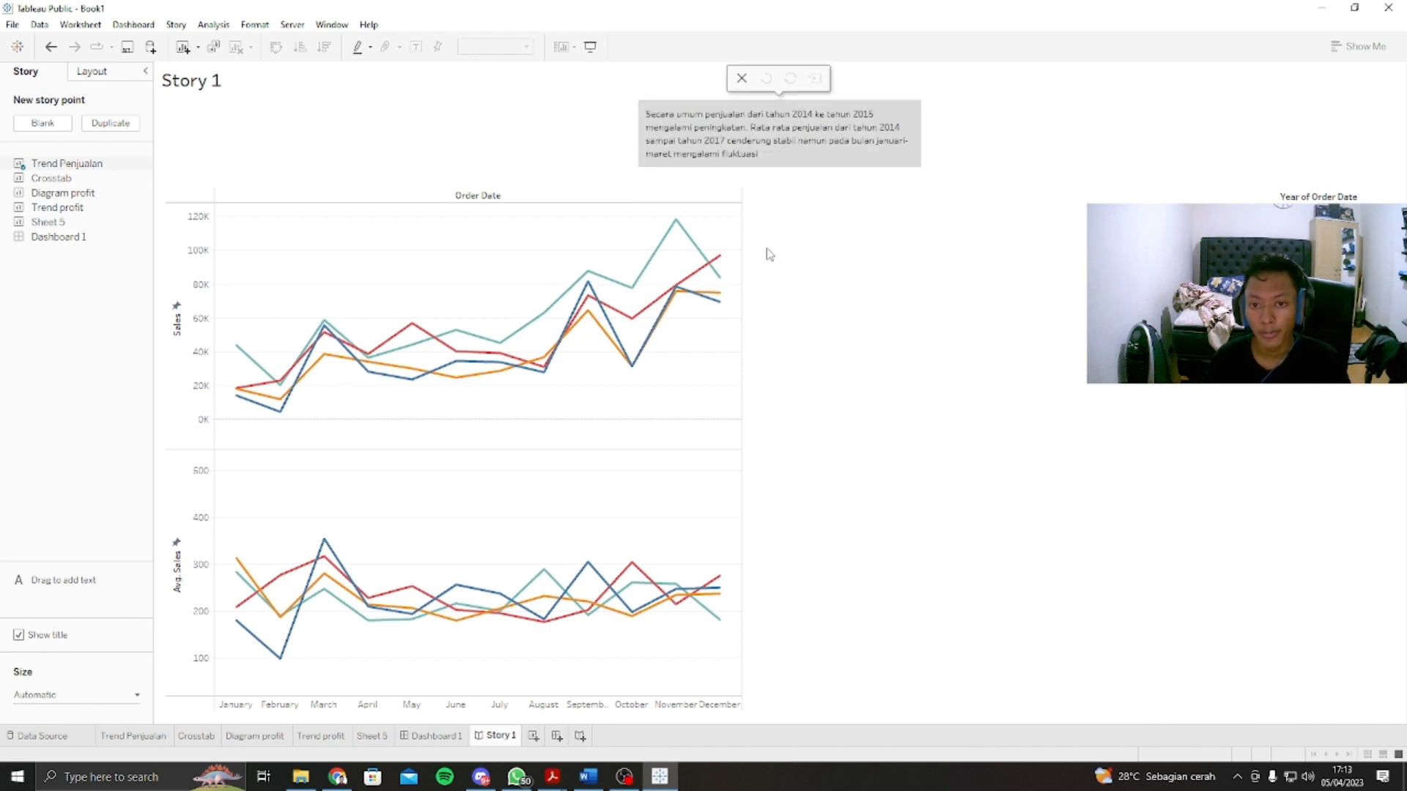
{"action": "left_click", "coordinate": [829, 252]}
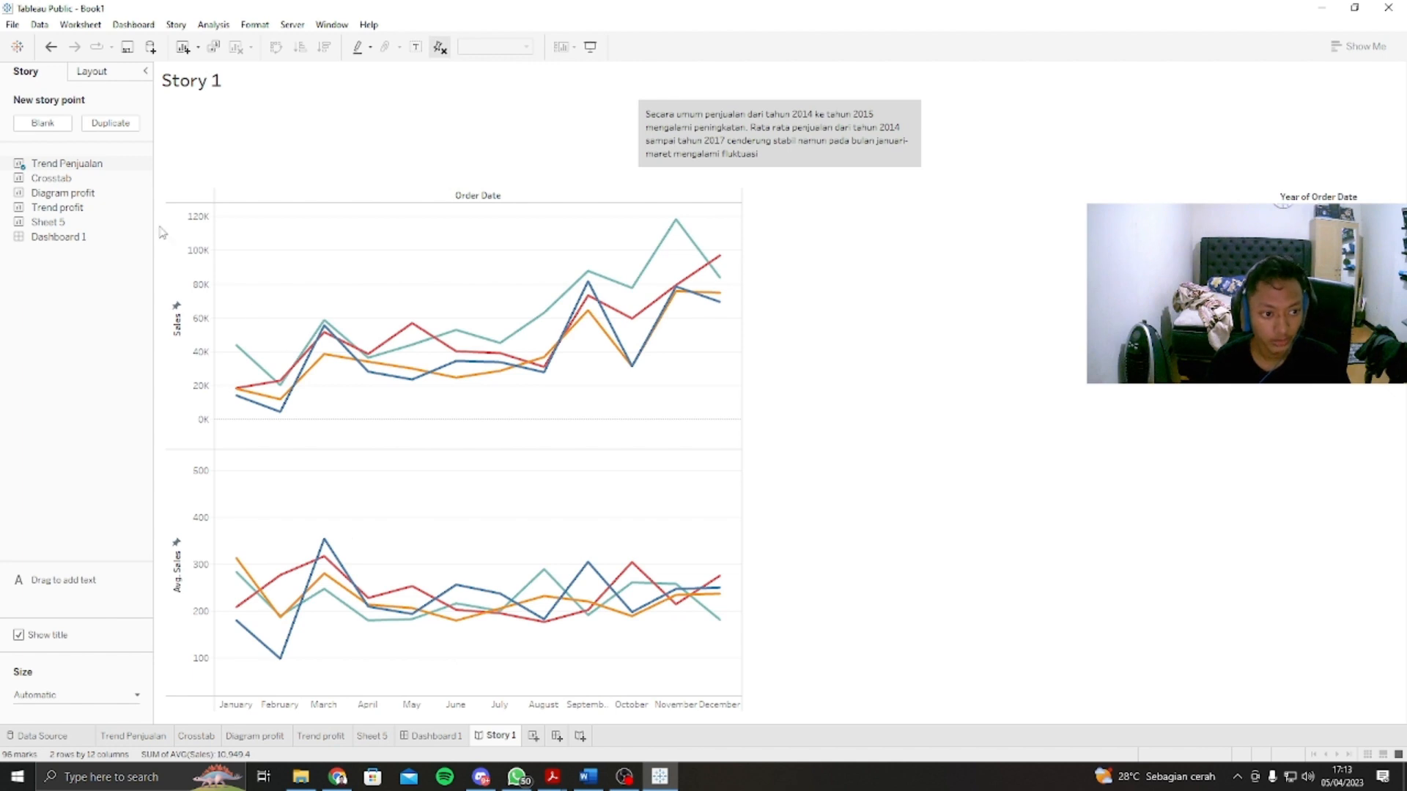
Step: Add a second story point showing the Trend Penjualan sheet, captioned "Namun mulai november 2017 terjadi penurunan penjualan yang perlu diwaspadai"
{"action": "left_click", "coordinate": [38, 125]}
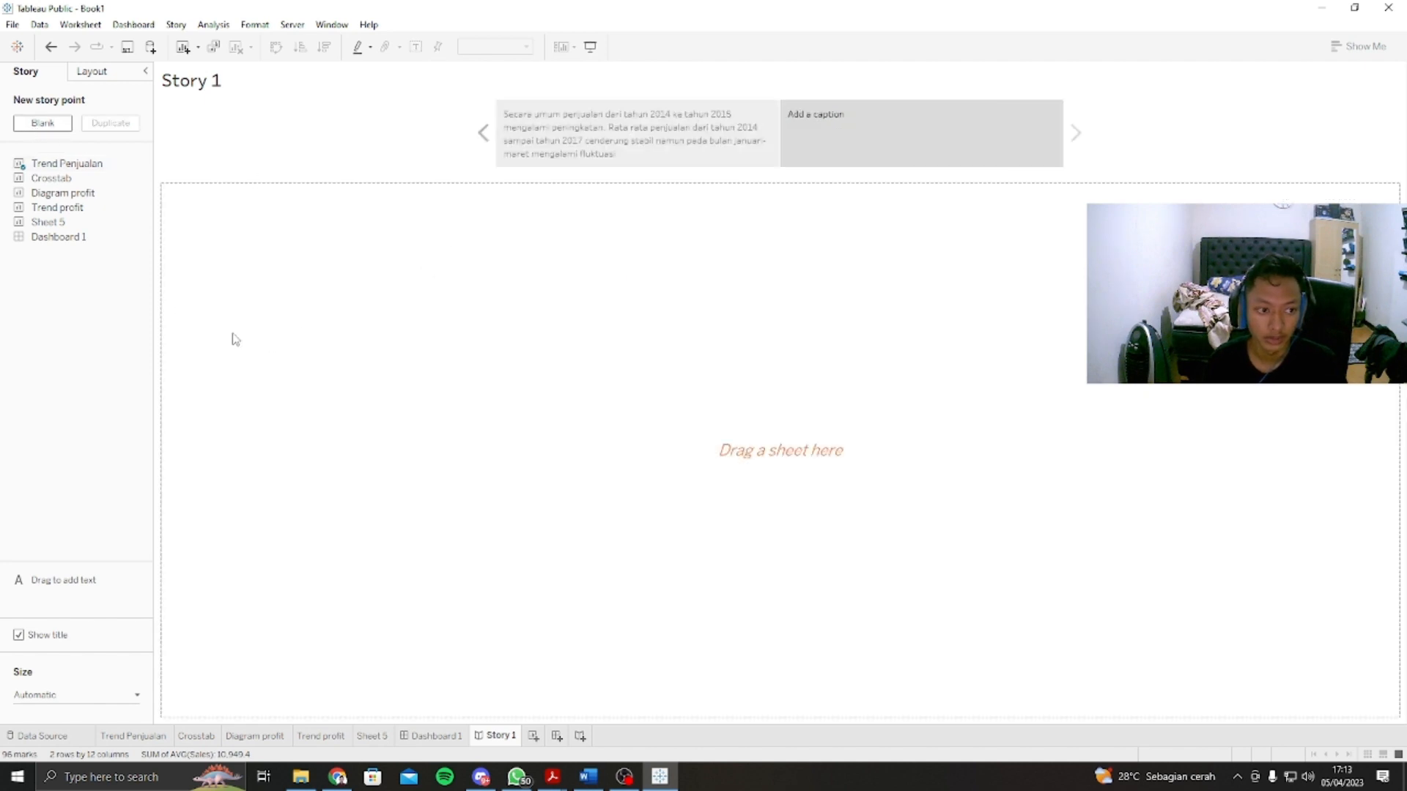
{"action": "left_click_drag", "start_coordinate": [90, 166], "coordinate": [615, 307]}
{"action": "double_click", "coordinate": [816, 124]}
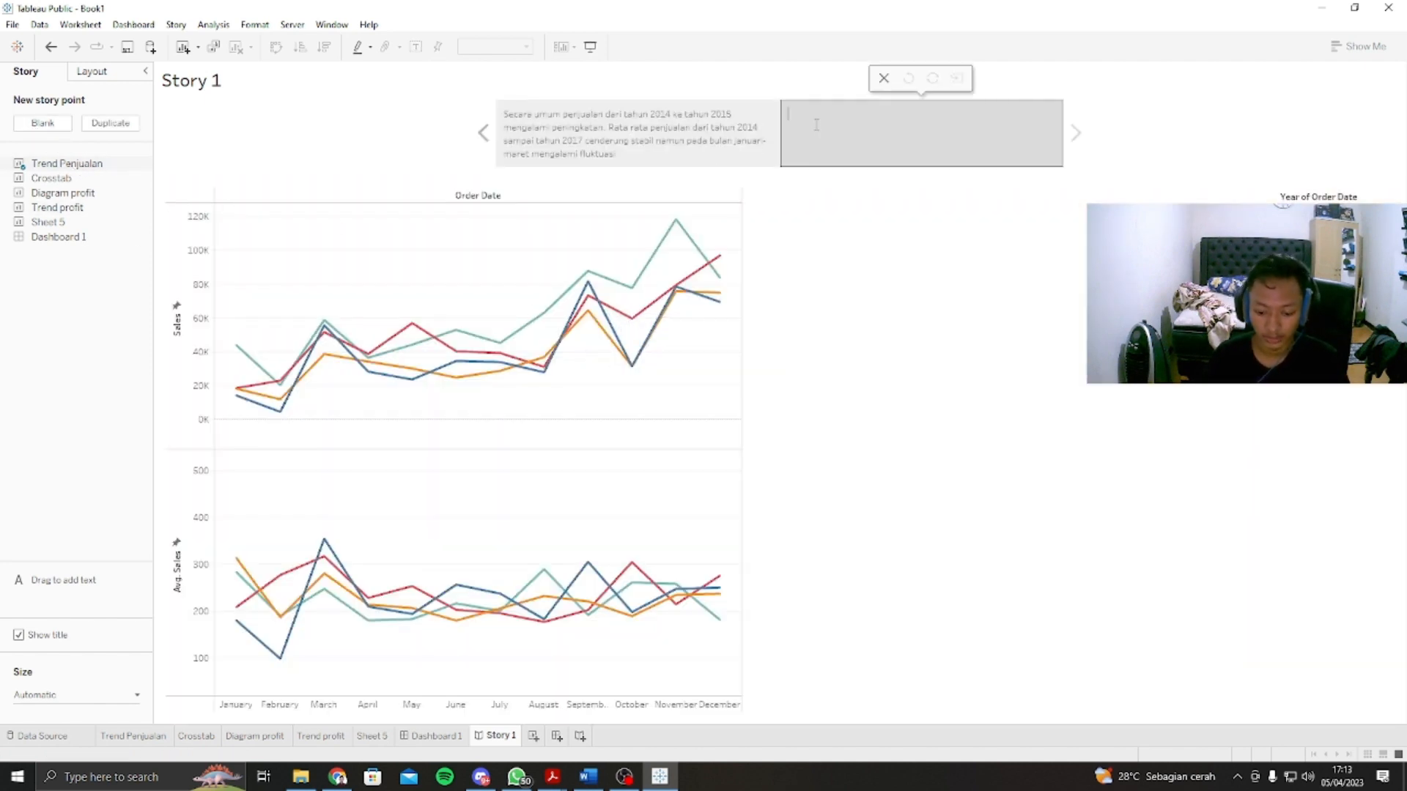
{"action": "type", "text": "Namun"}
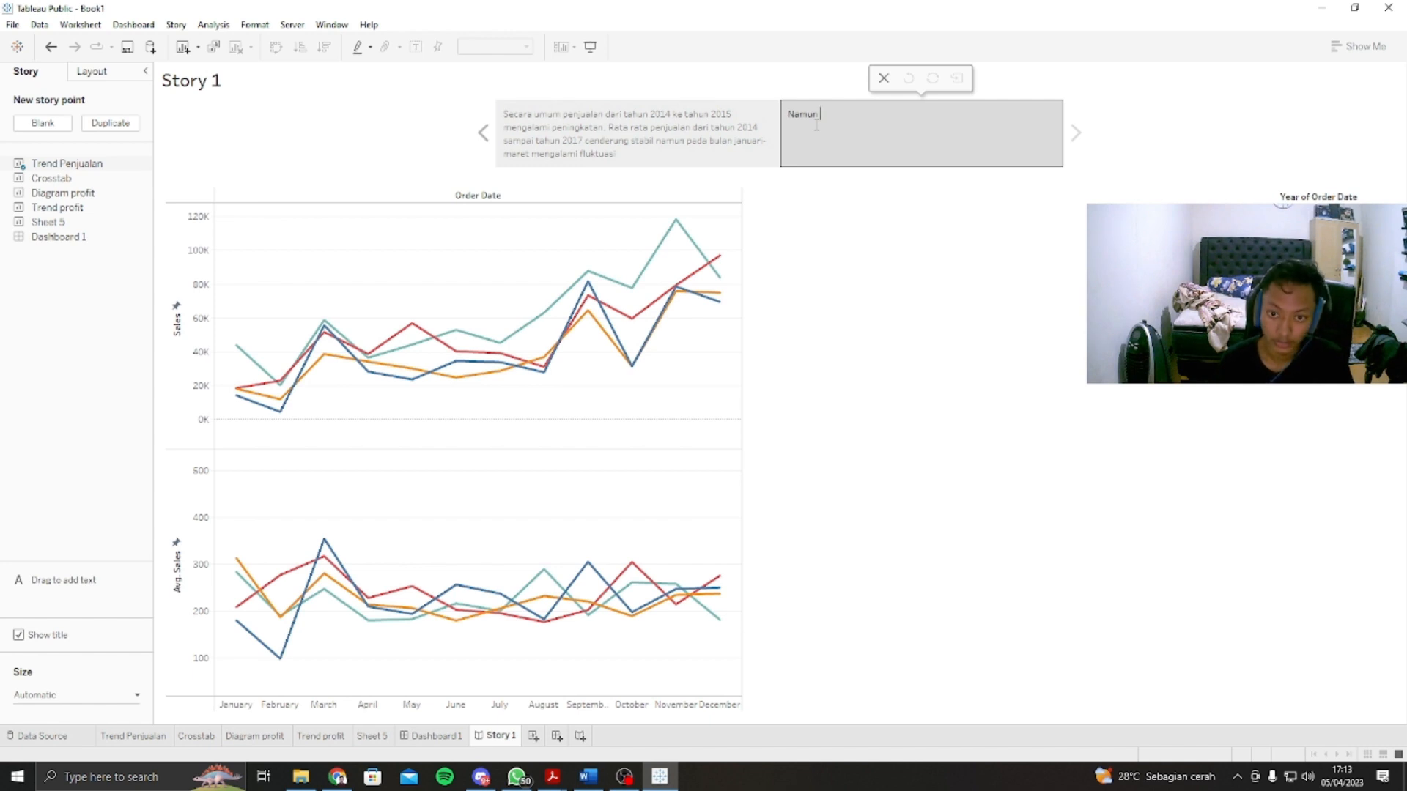
{"action": "type", "text": "mu"}
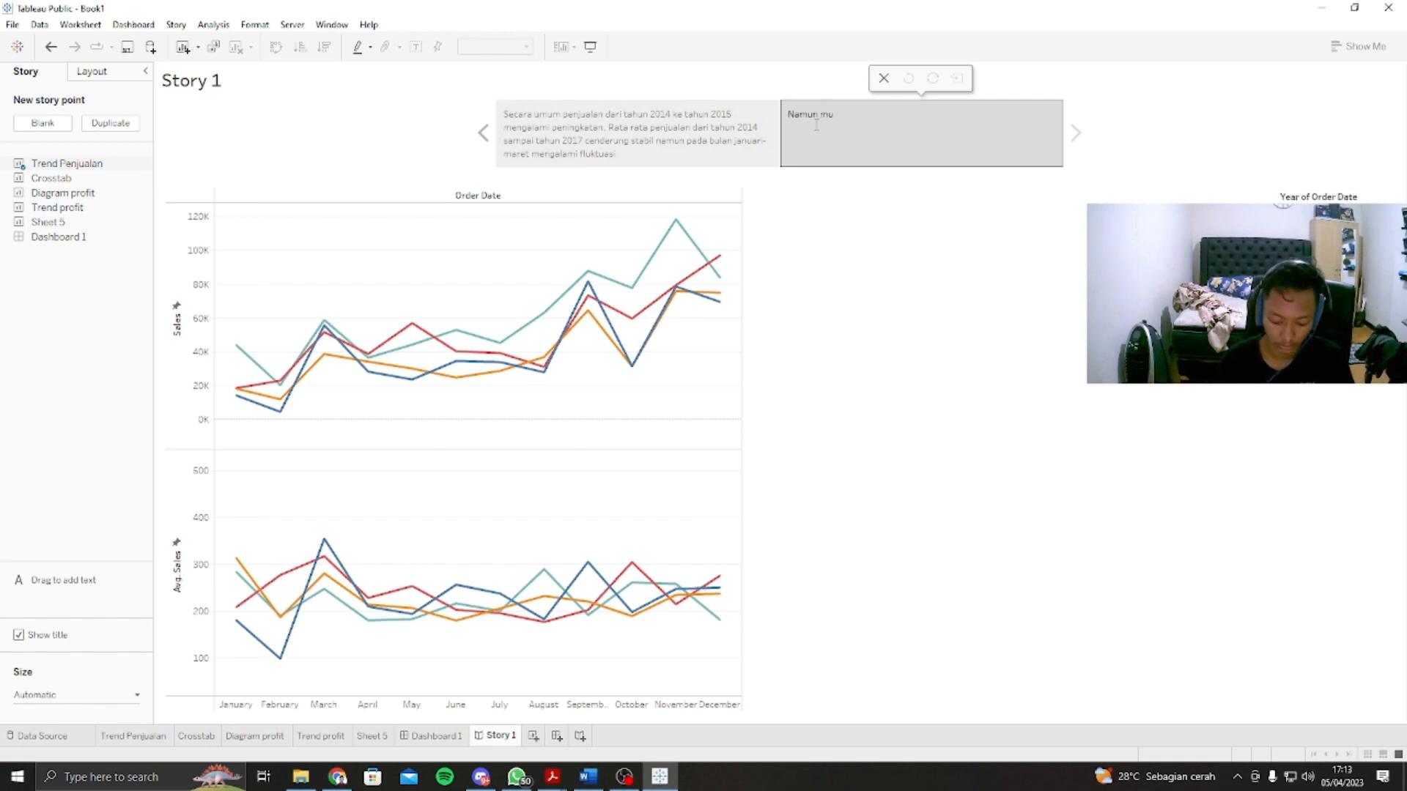
{"action": "type", "text": "lai m"}
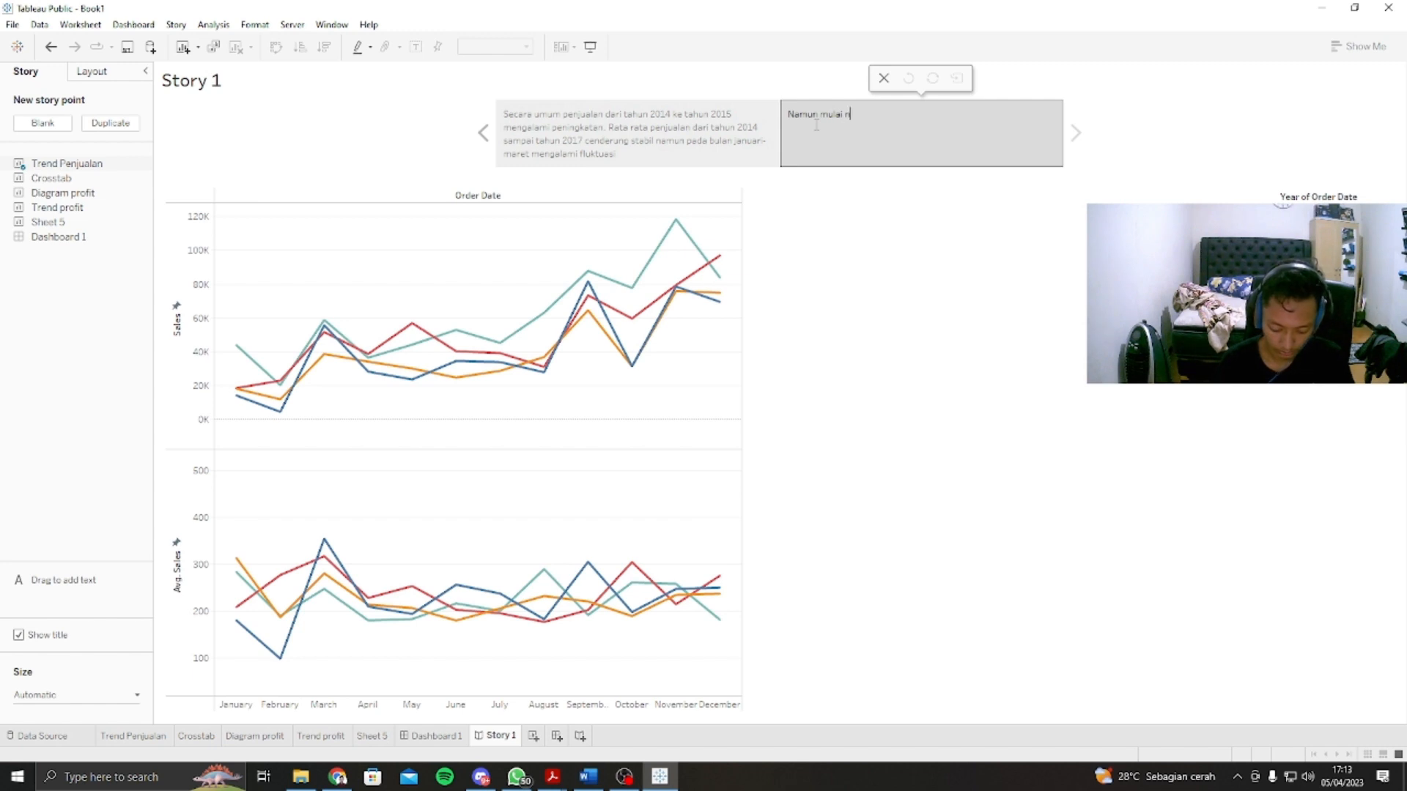
{"action": "type", "text": "em"}
{"action": "key", "text": "BackSpace"}
{"action": "key", "text": "BackSpace"}
{"action": "key", "text": "BackSpace"}
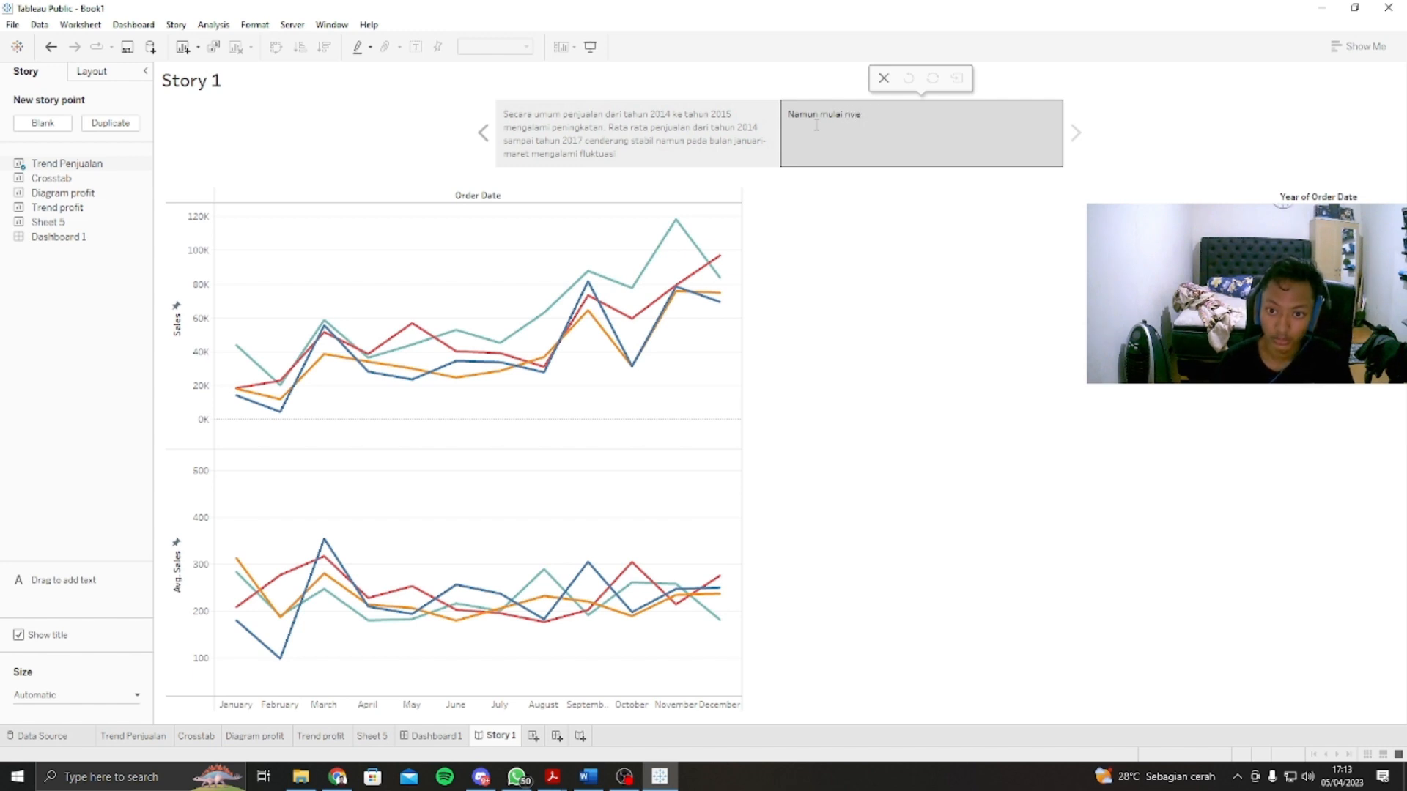
{"action": "type", "text": "vemb"}
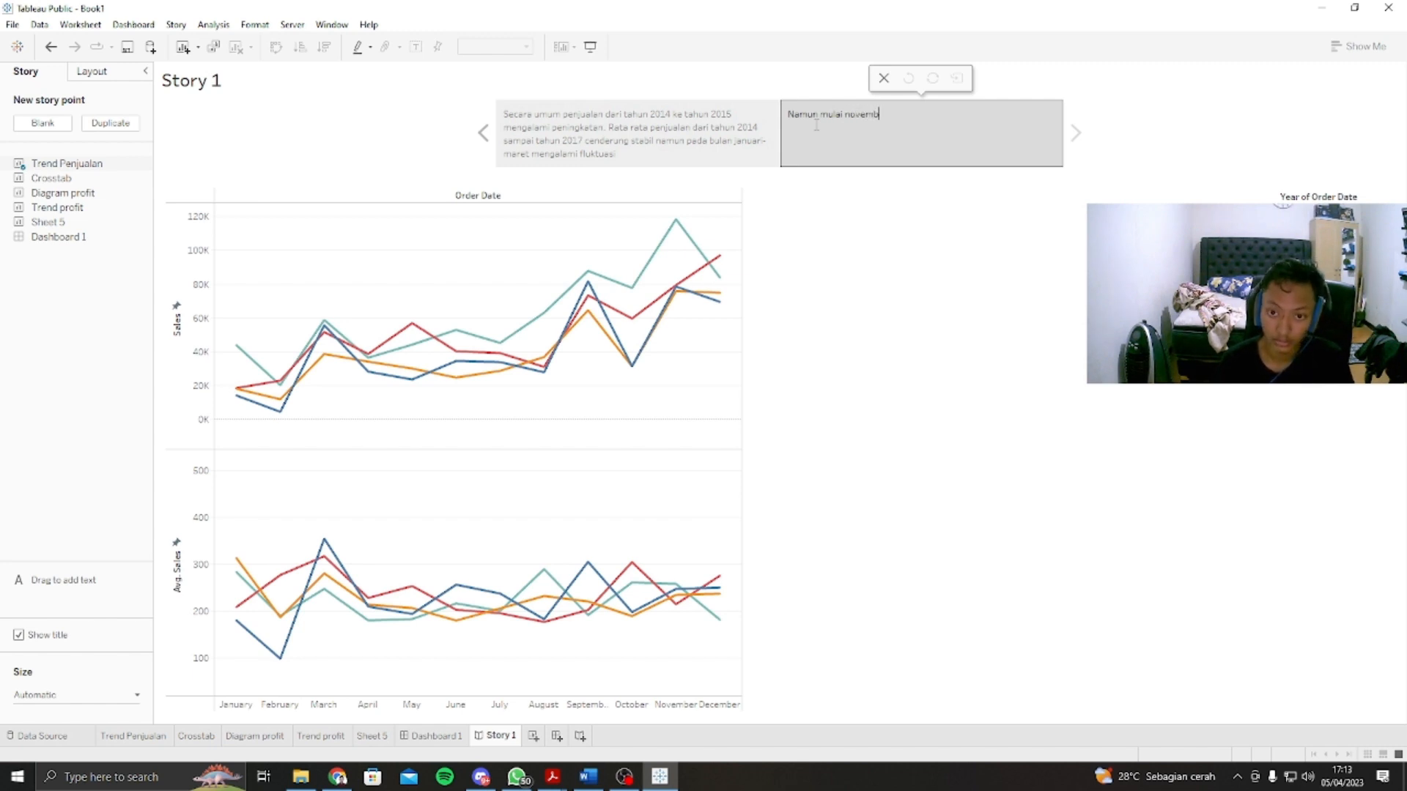
{"action": "type", "text": "er 20"}
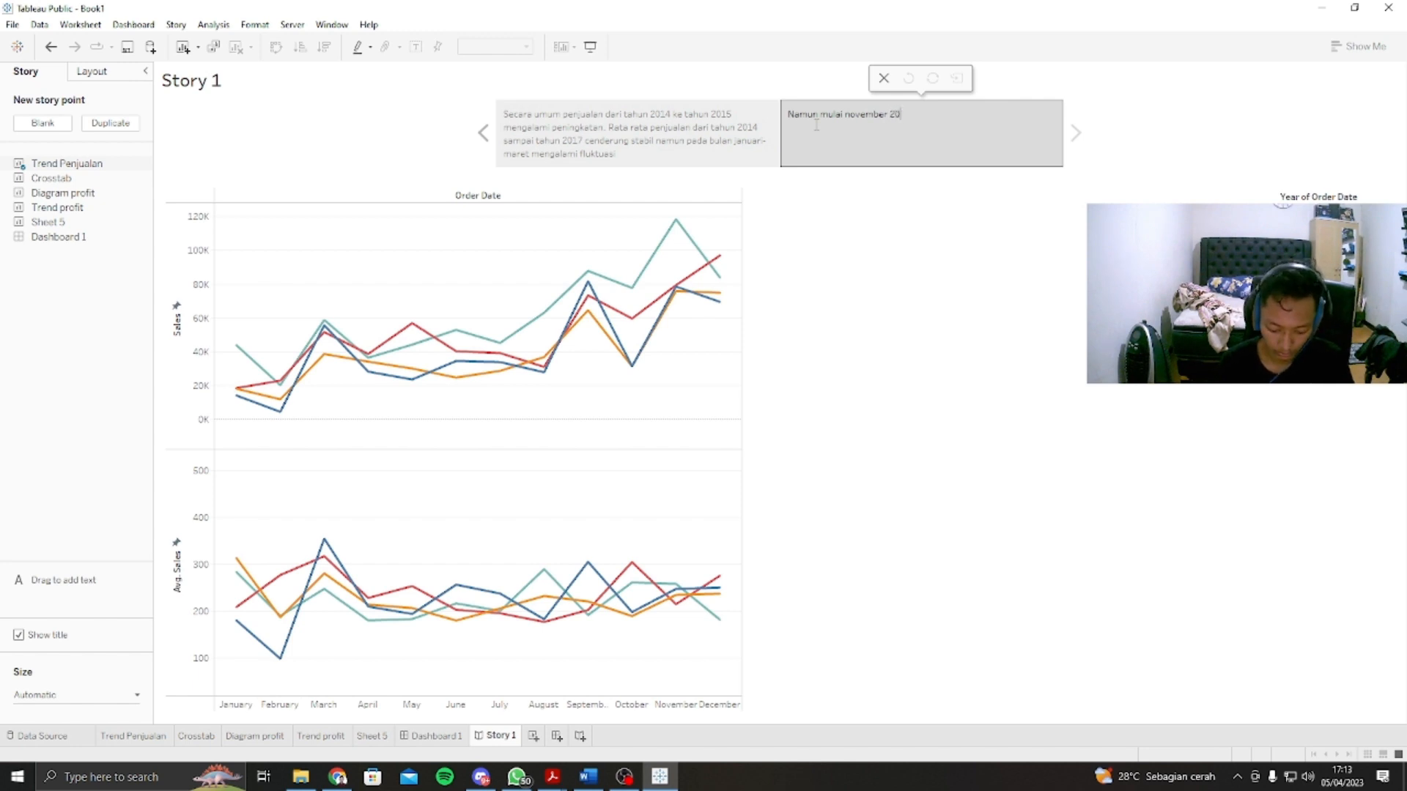
{"action": "type", "text": "17 terjed"}
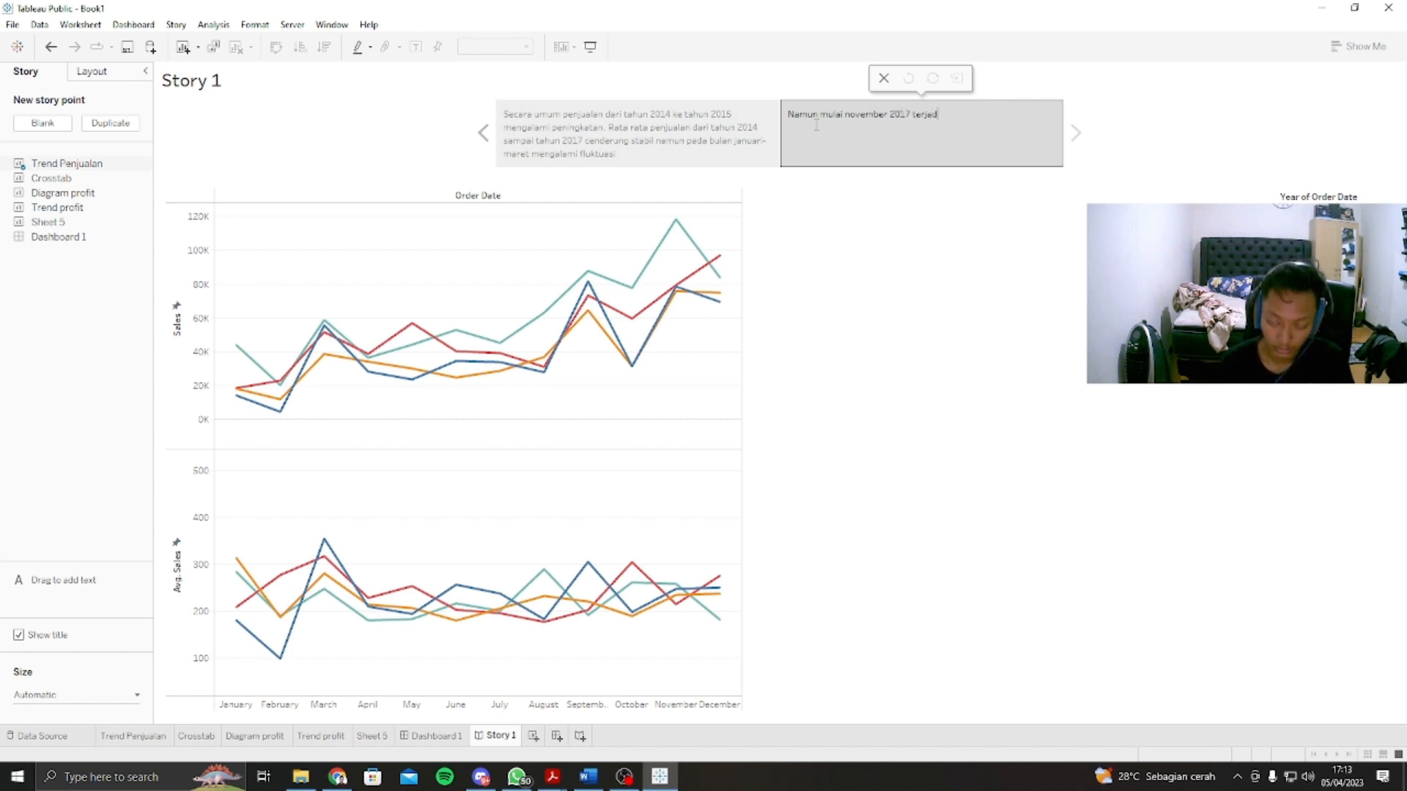
{"action": "type", "text": "i p"}
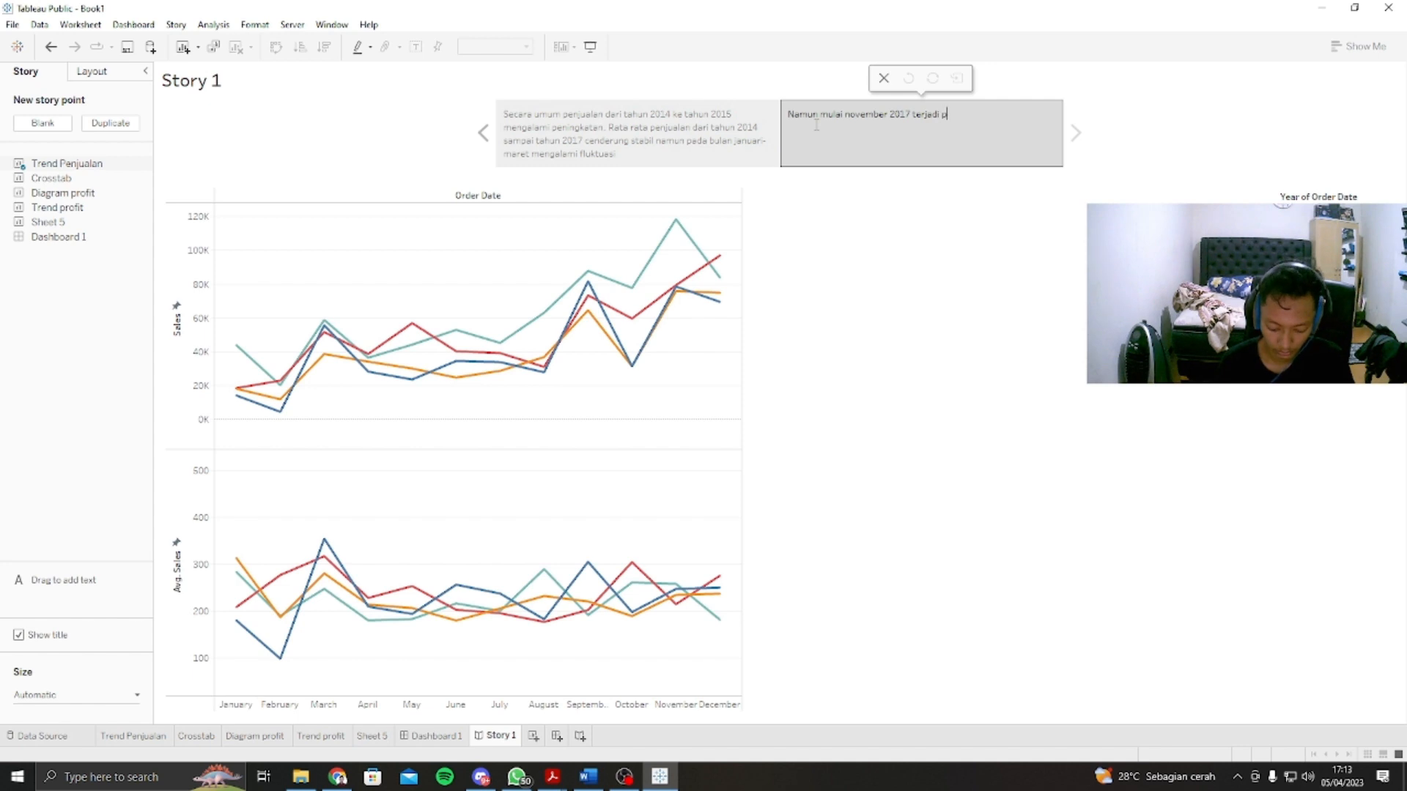
{"action": "type", "text": "enurunan "}
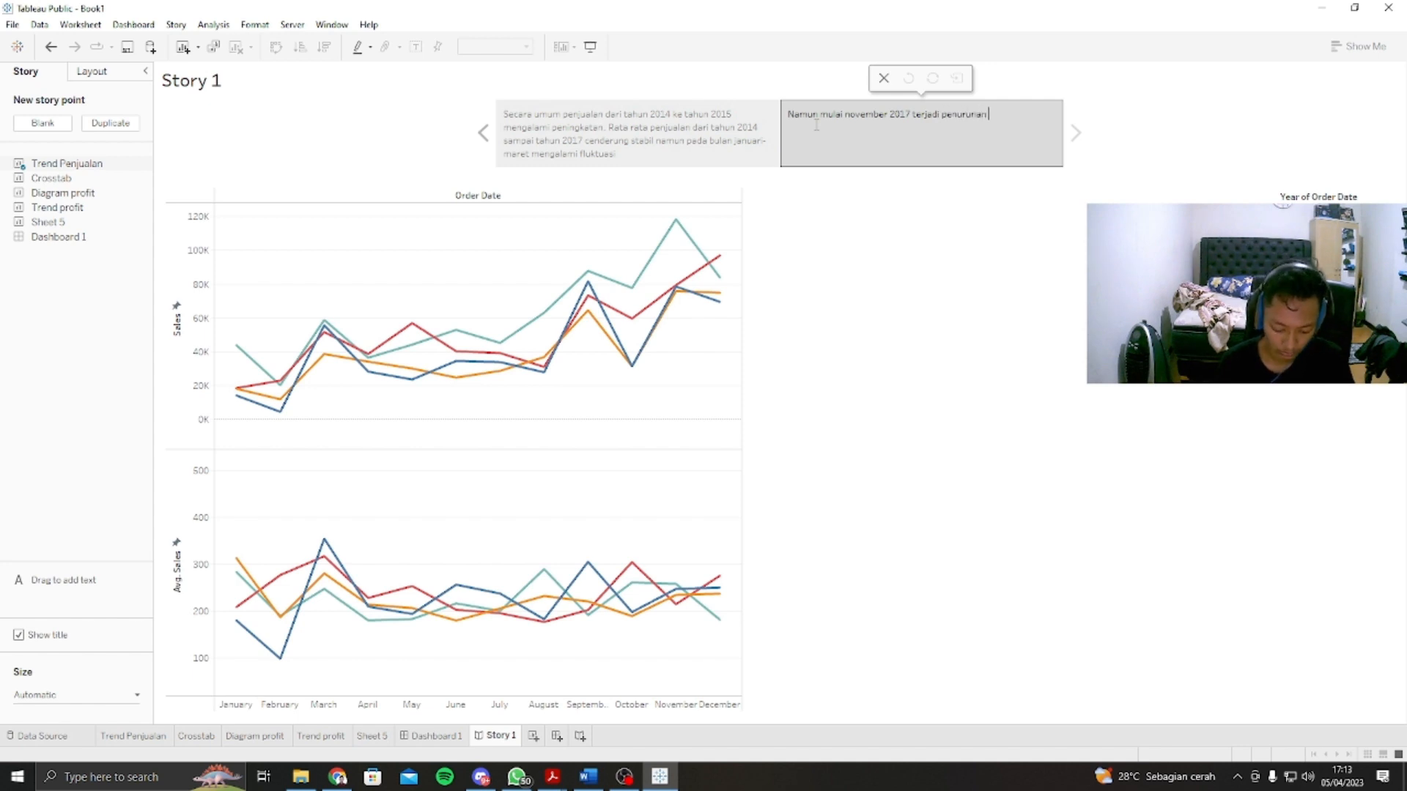
{"action": "type", "text": "penjualan yang perlu diwe"}
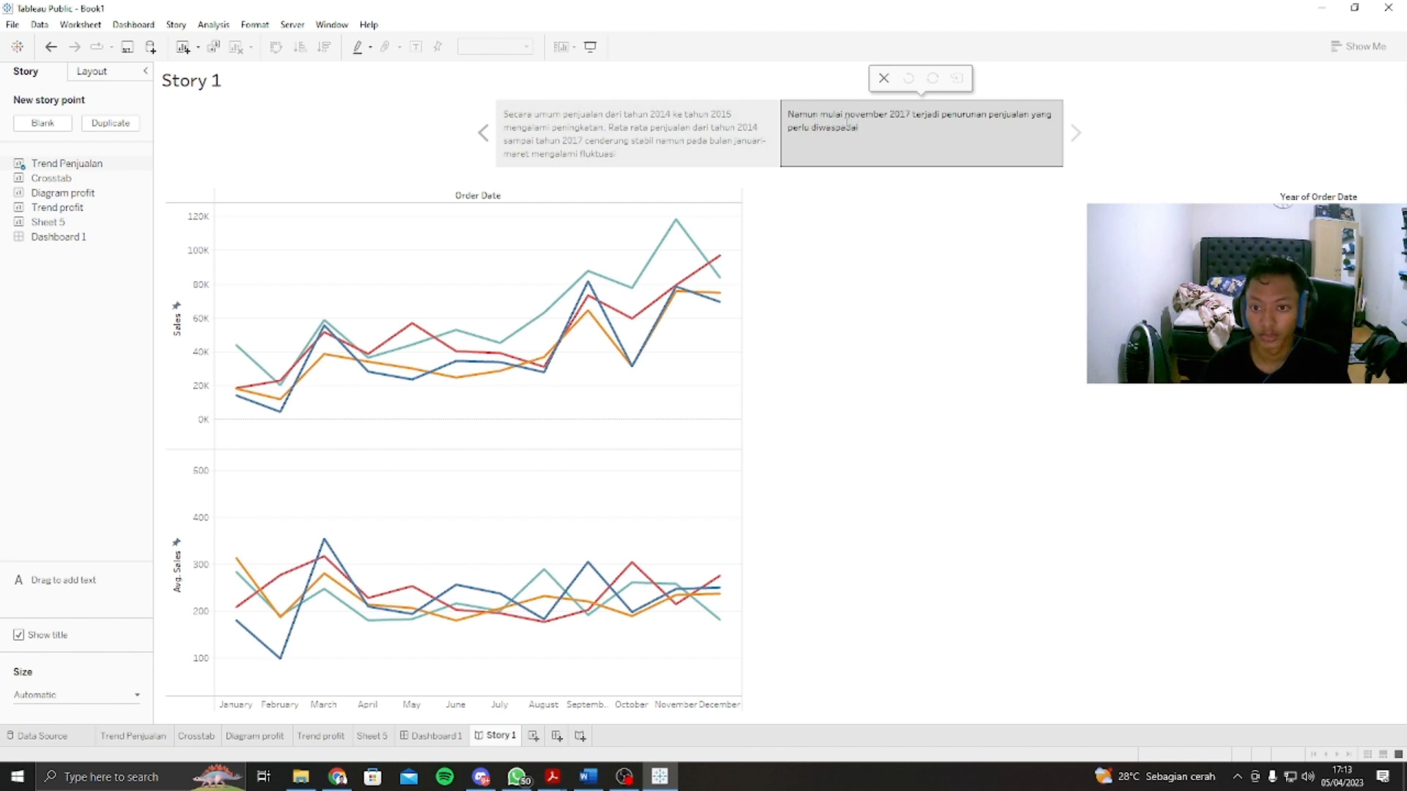
{"action": "left_click", "coordinate": [955, 249]}
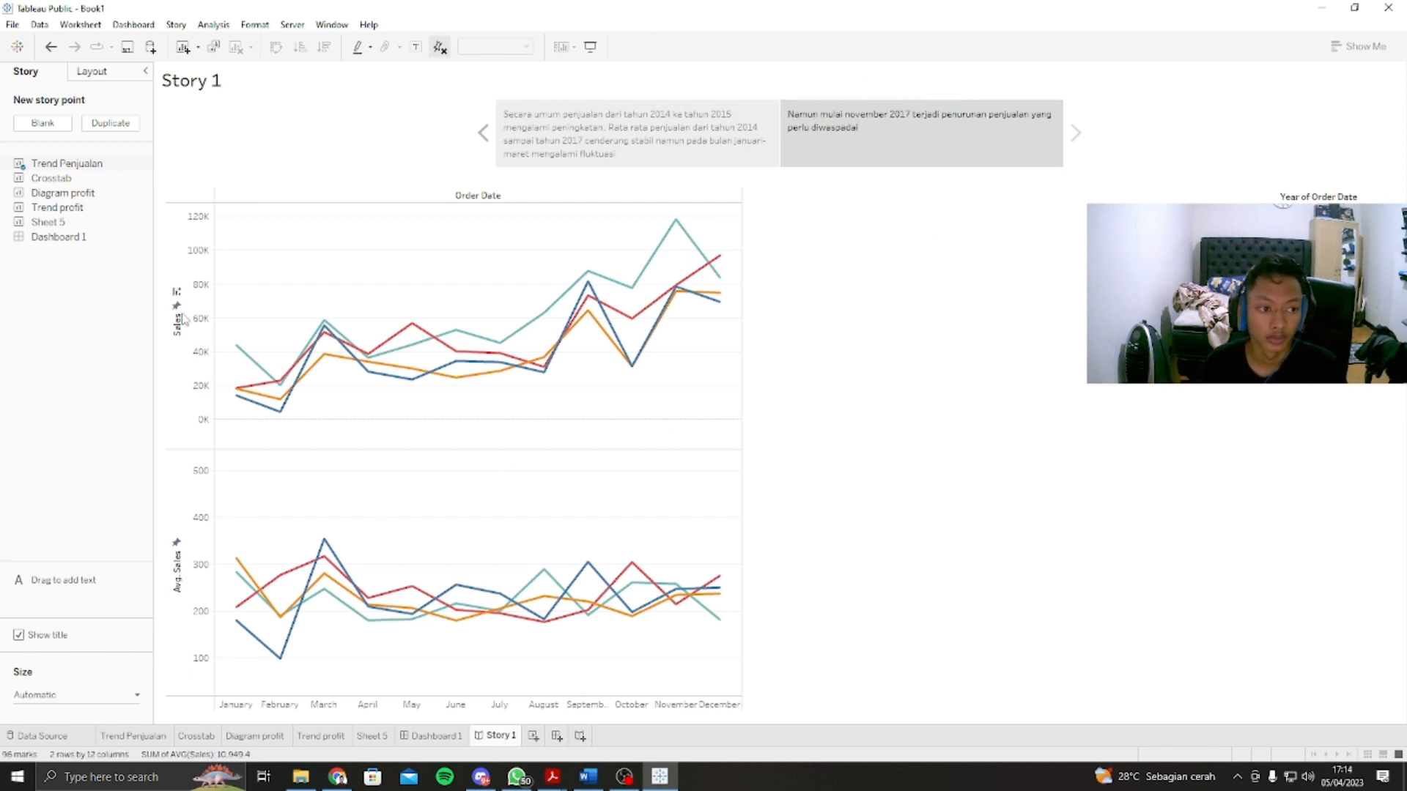
Step: Add a third, blank story point, place Dashboard 1 in it, and highlight the Tables bar in the Diagram profit chart
{"action": "mouse_move", "coordinate": [122, 183]}
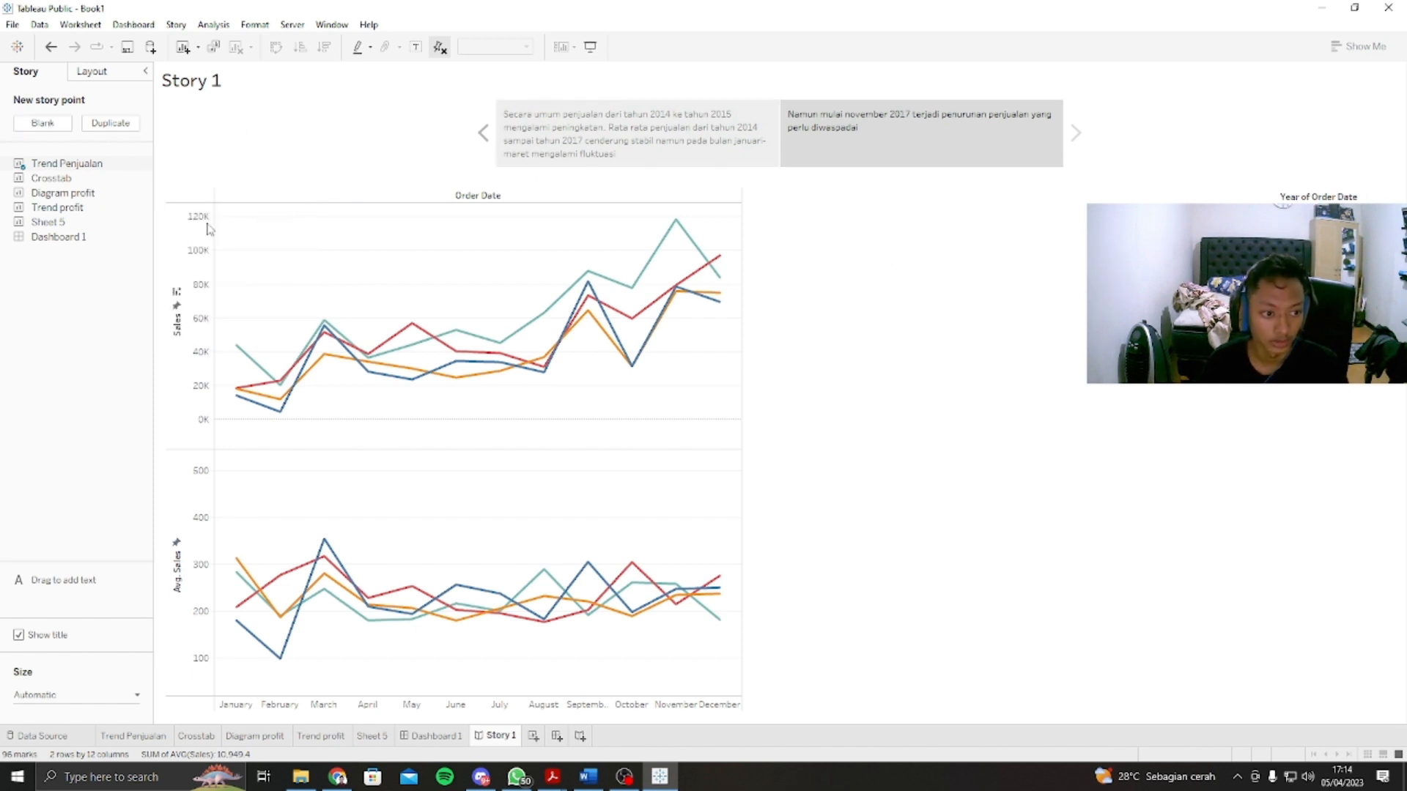
{"action": "left_click", "coordinate": [42, 123]}
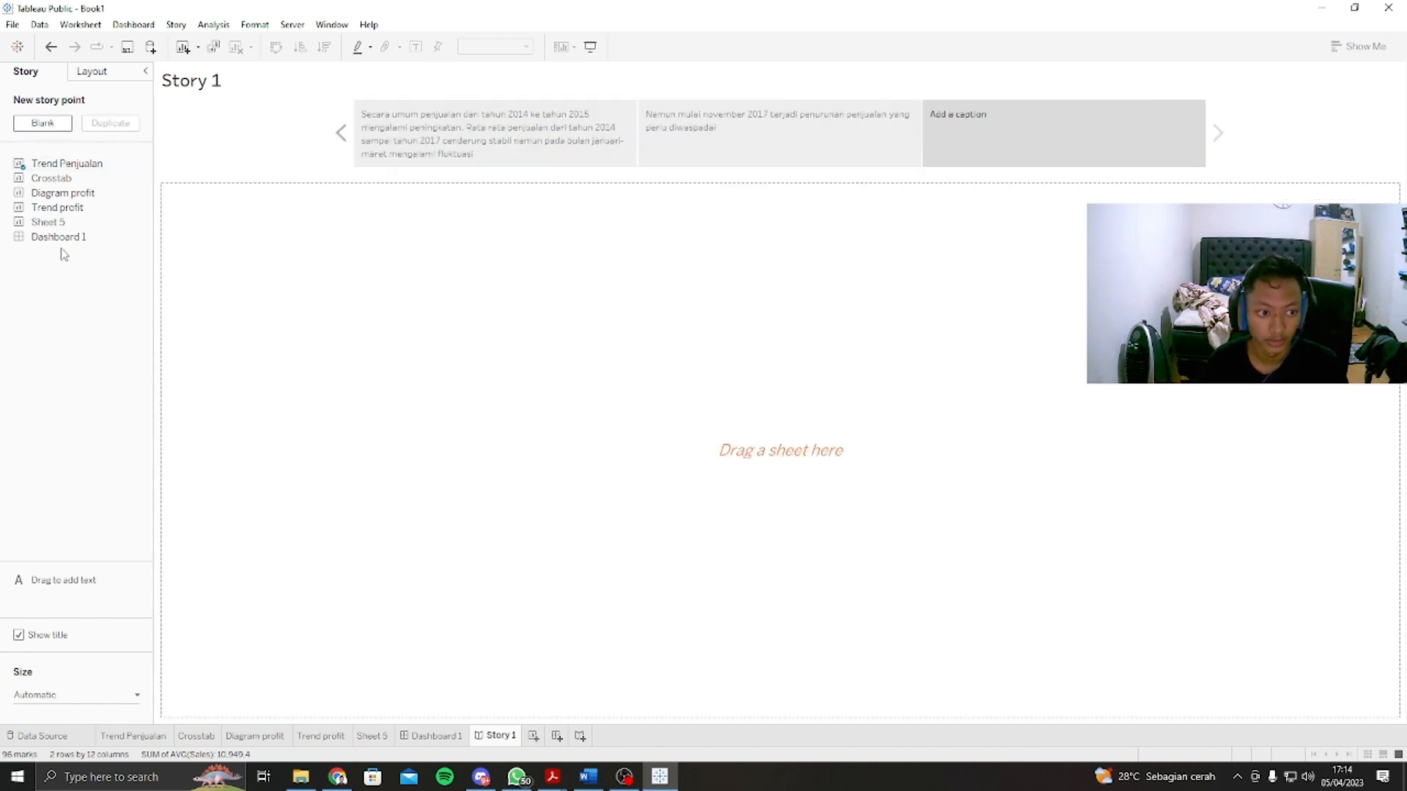
{"action": "left_click_drag", "start_coordinate": [54, 236], "coordinate": [716, 331]}
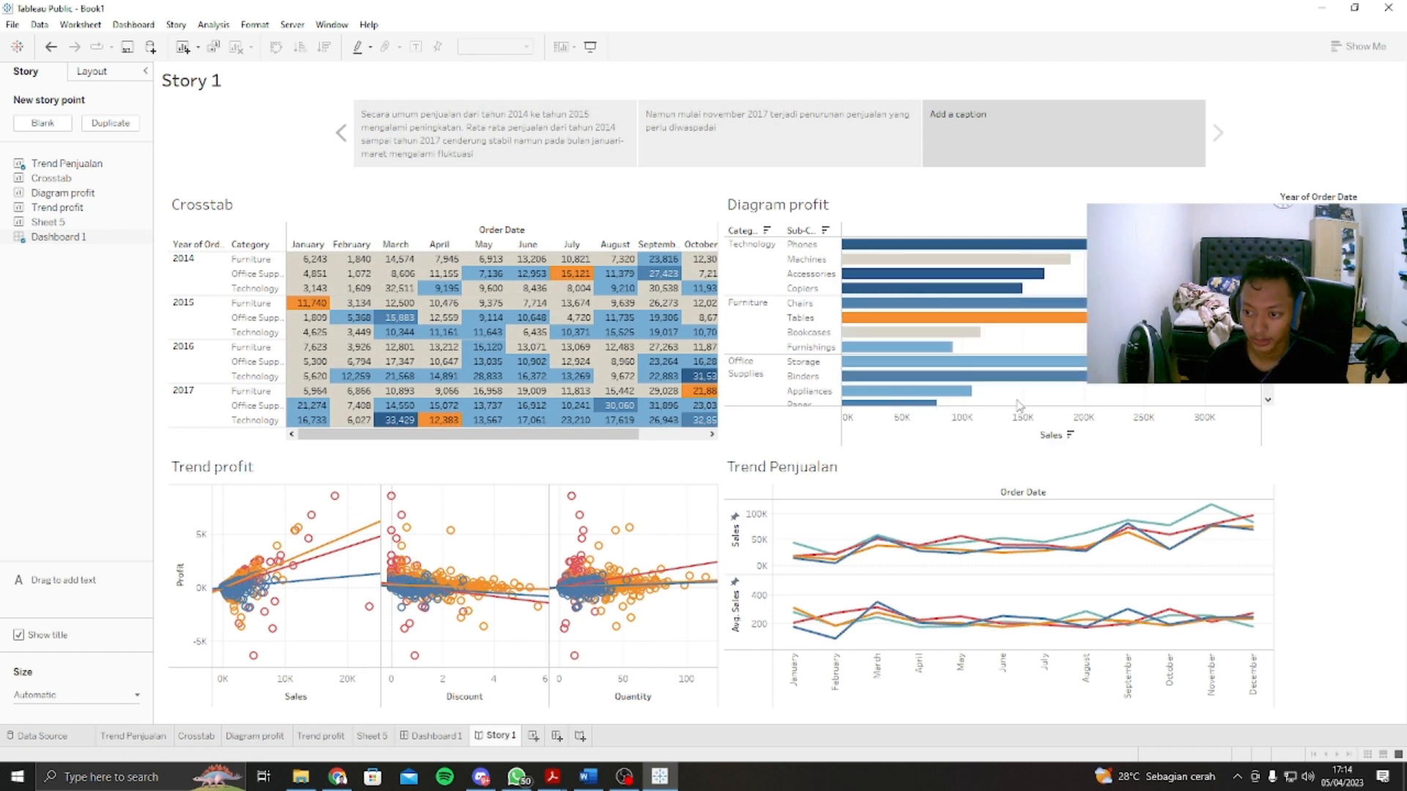
{"action": "left_click", "coordinate": [948, 317]}
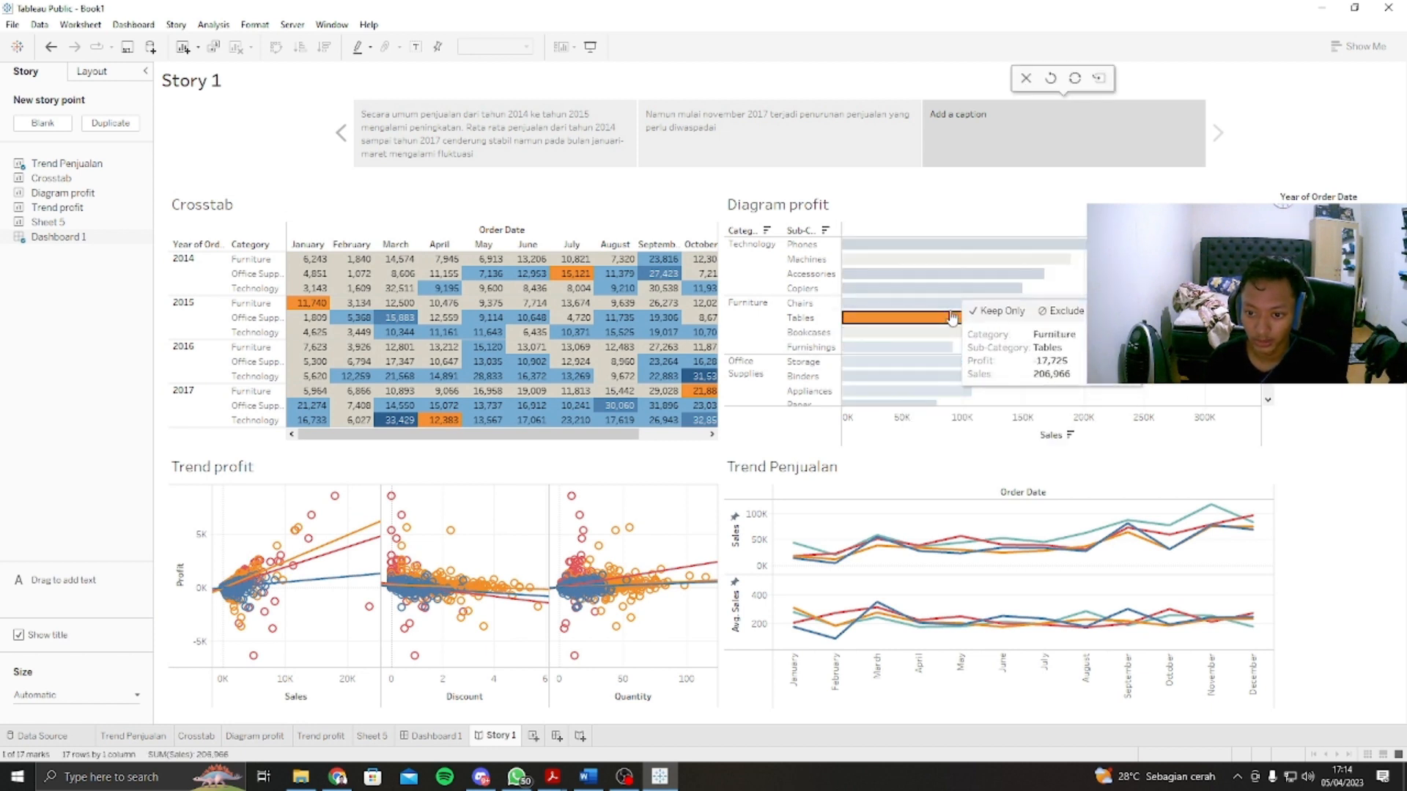
Step: Caption the story point "Penjualan barang technology untung besar, namun furniture khususnya tables tidak menguntungkan" and update it to keep the Tables highlight
{"action": "left_click", "coordinate": [984, 121]}
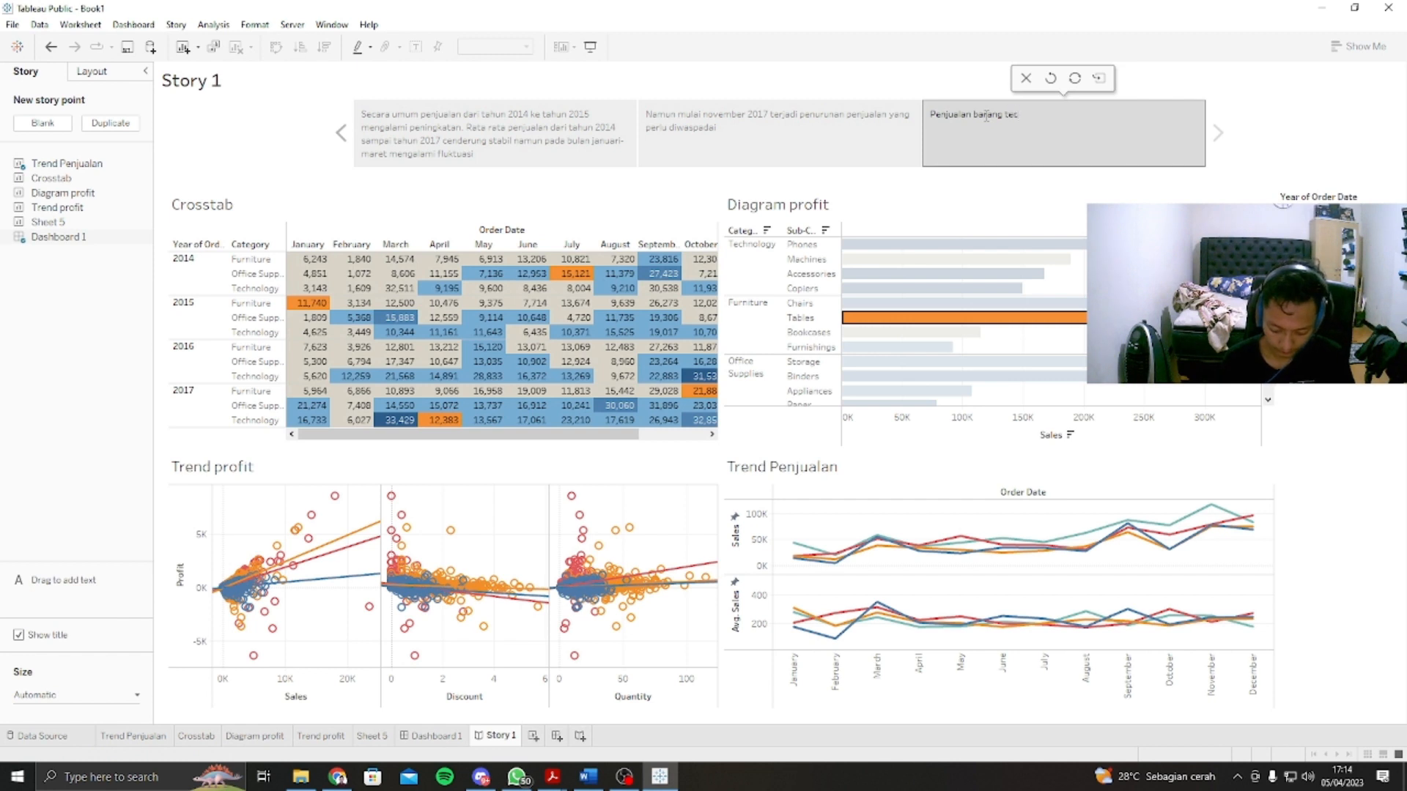
{"action": "type", "text": "gy"}
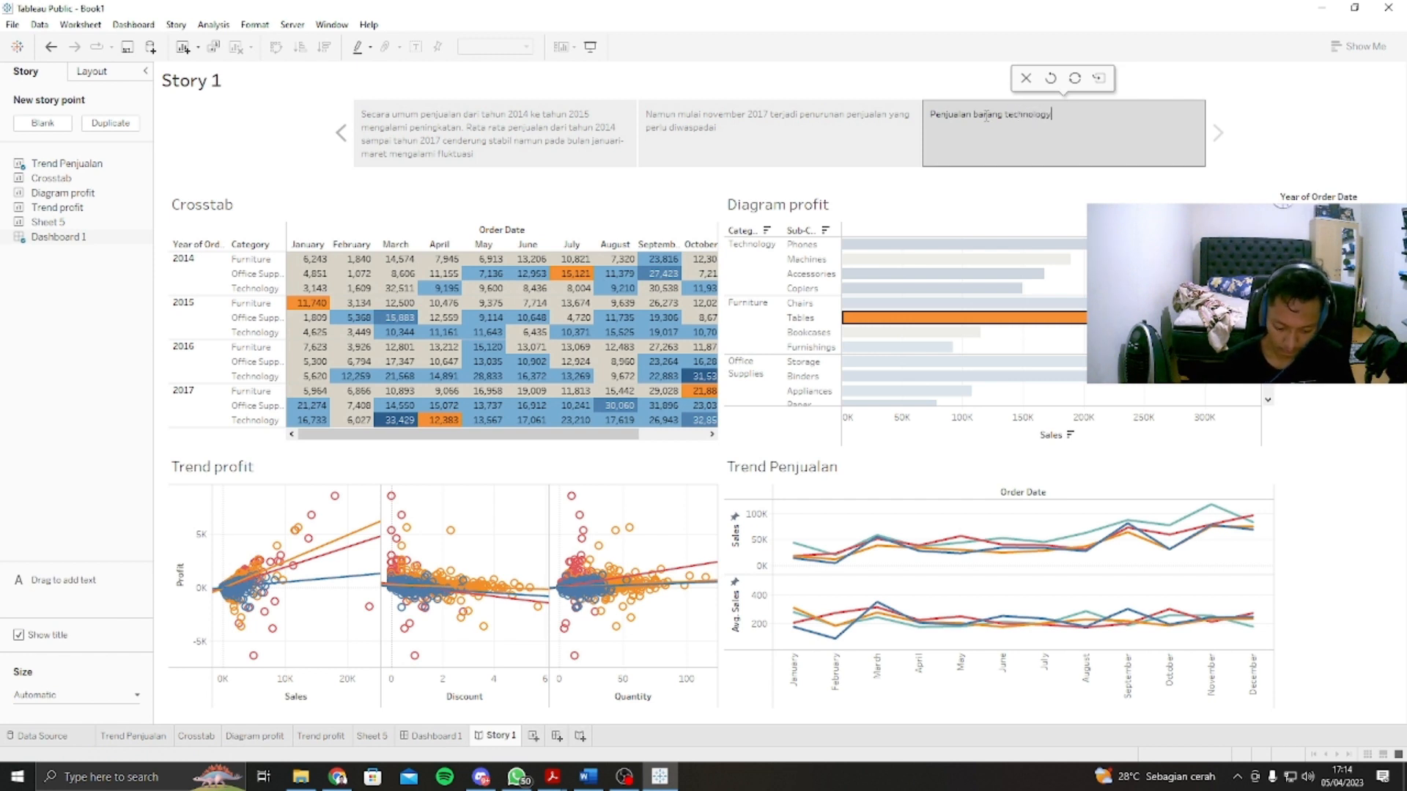
{"action": "type", "text": " un"}
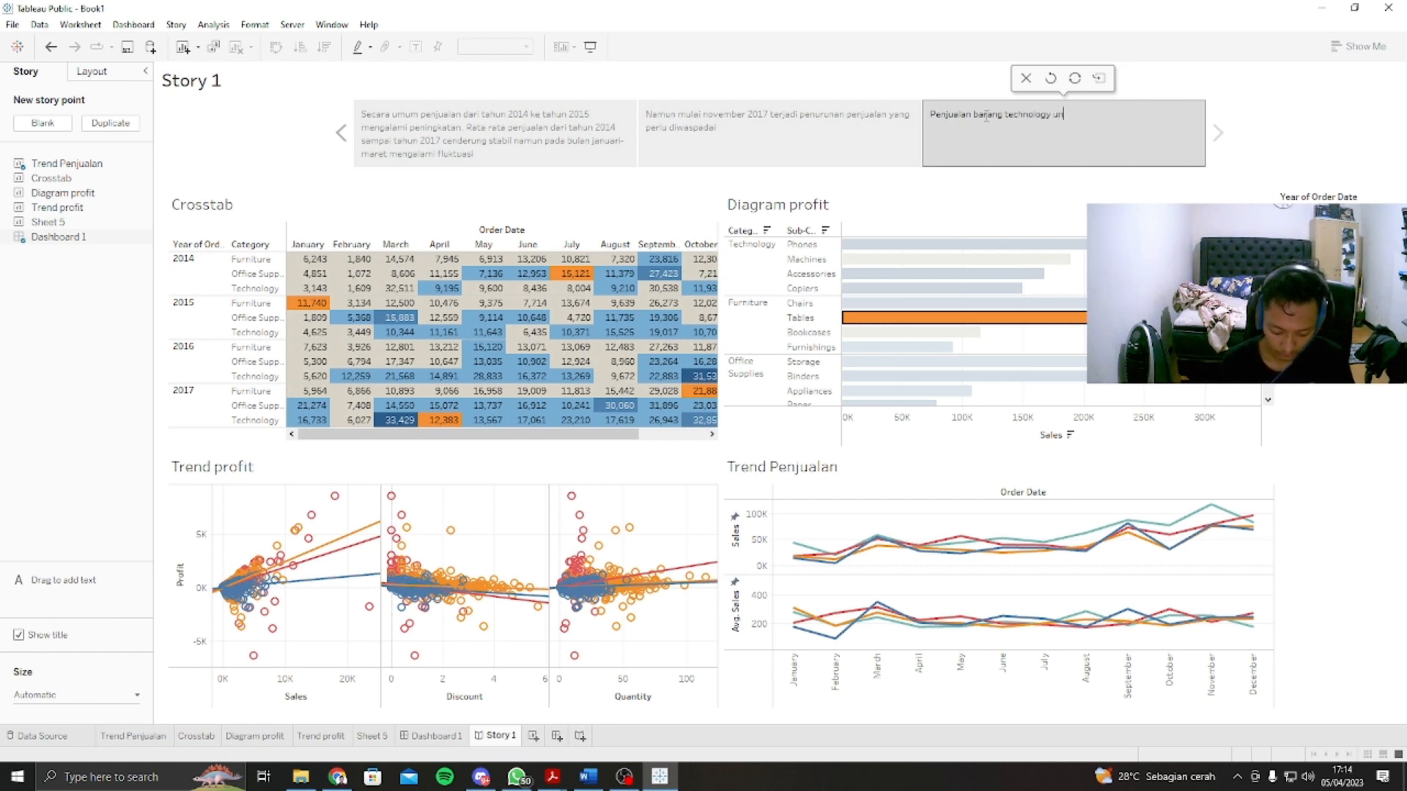
{"action": "type", "text": "tuk"}
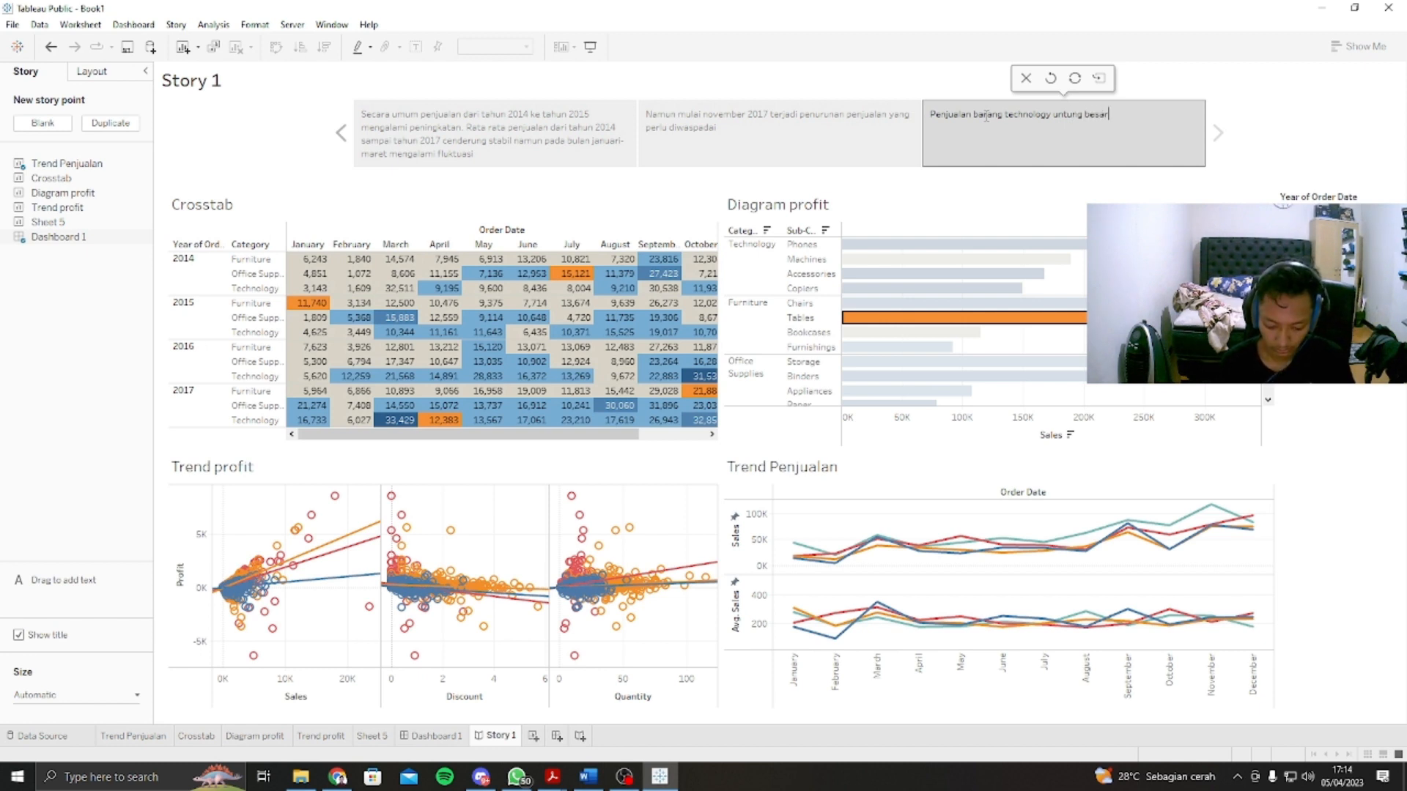
{"action": "type", "text": "g besar, namun"}
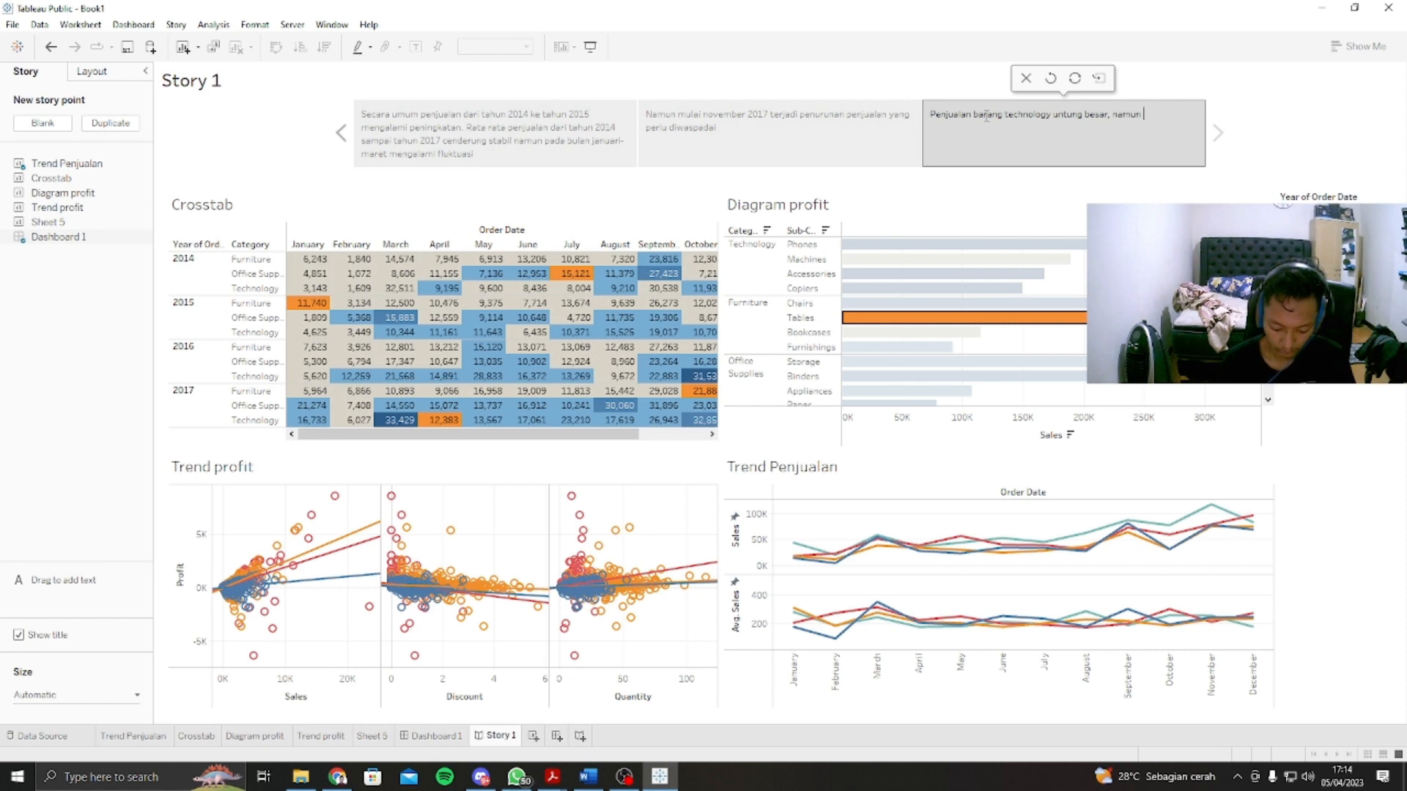
{"action": "type", "text": " furniture"}
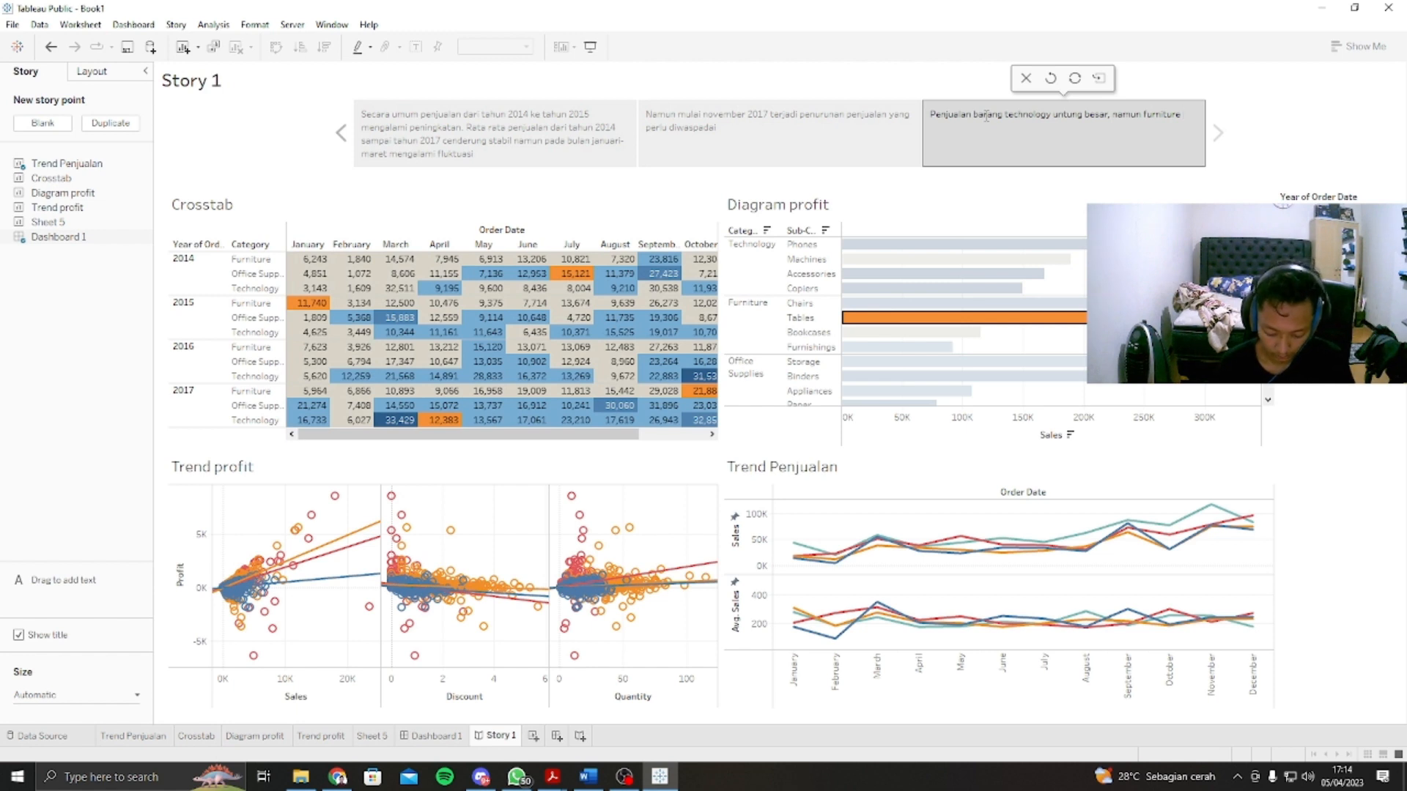
{"action": "type", "text": " khusun"}
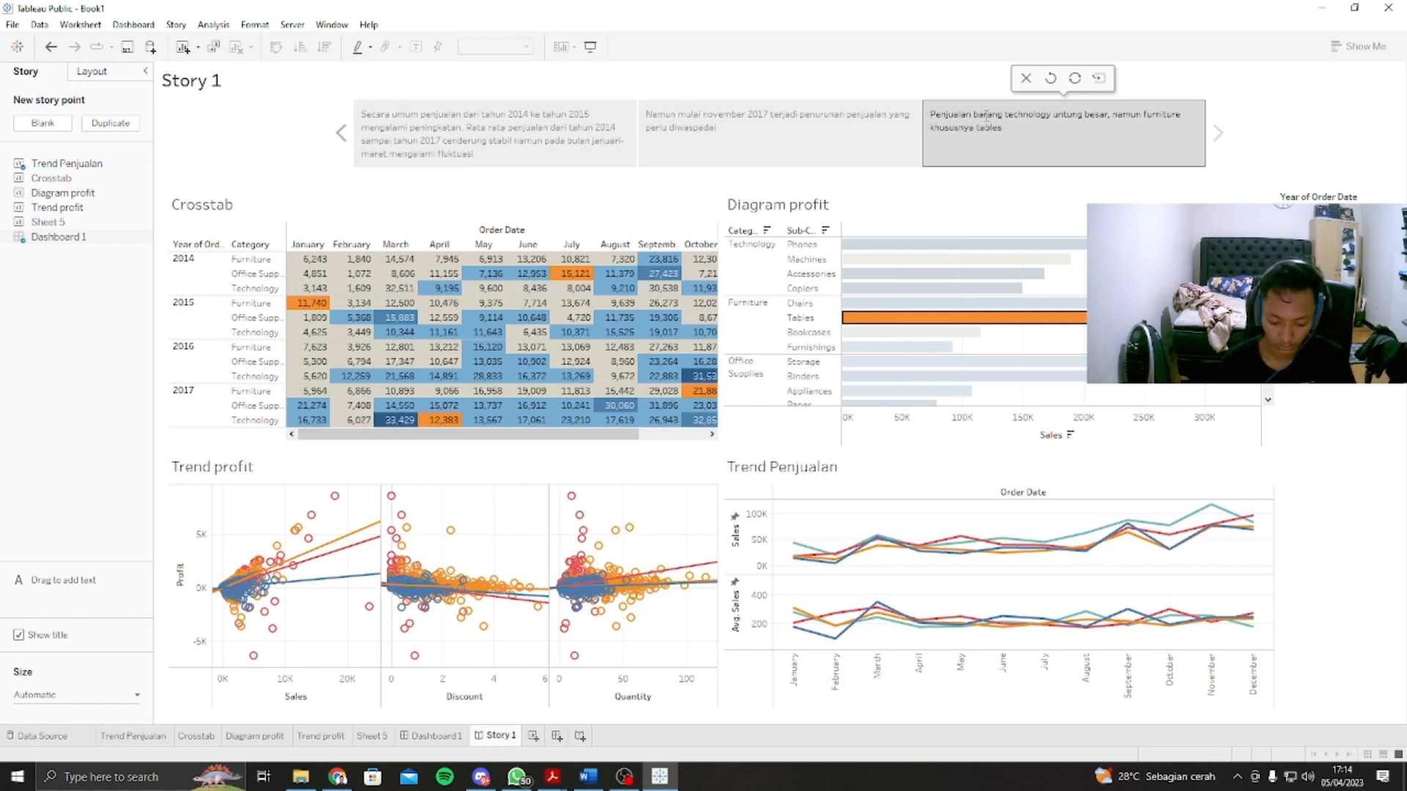
{"action": "type", "text": " menguntungkan"}
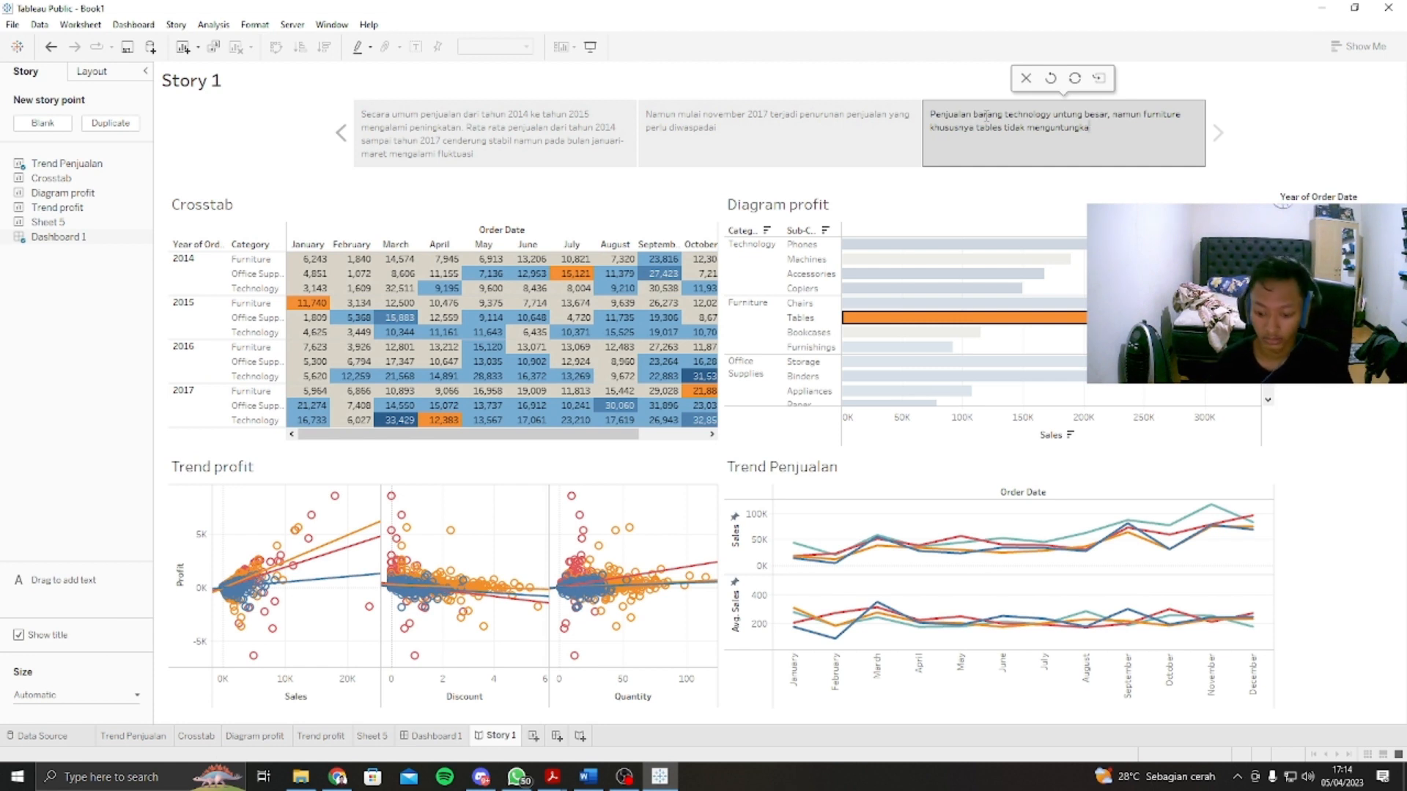
{"action": "left_click", "coordinate": [1072, 80]}
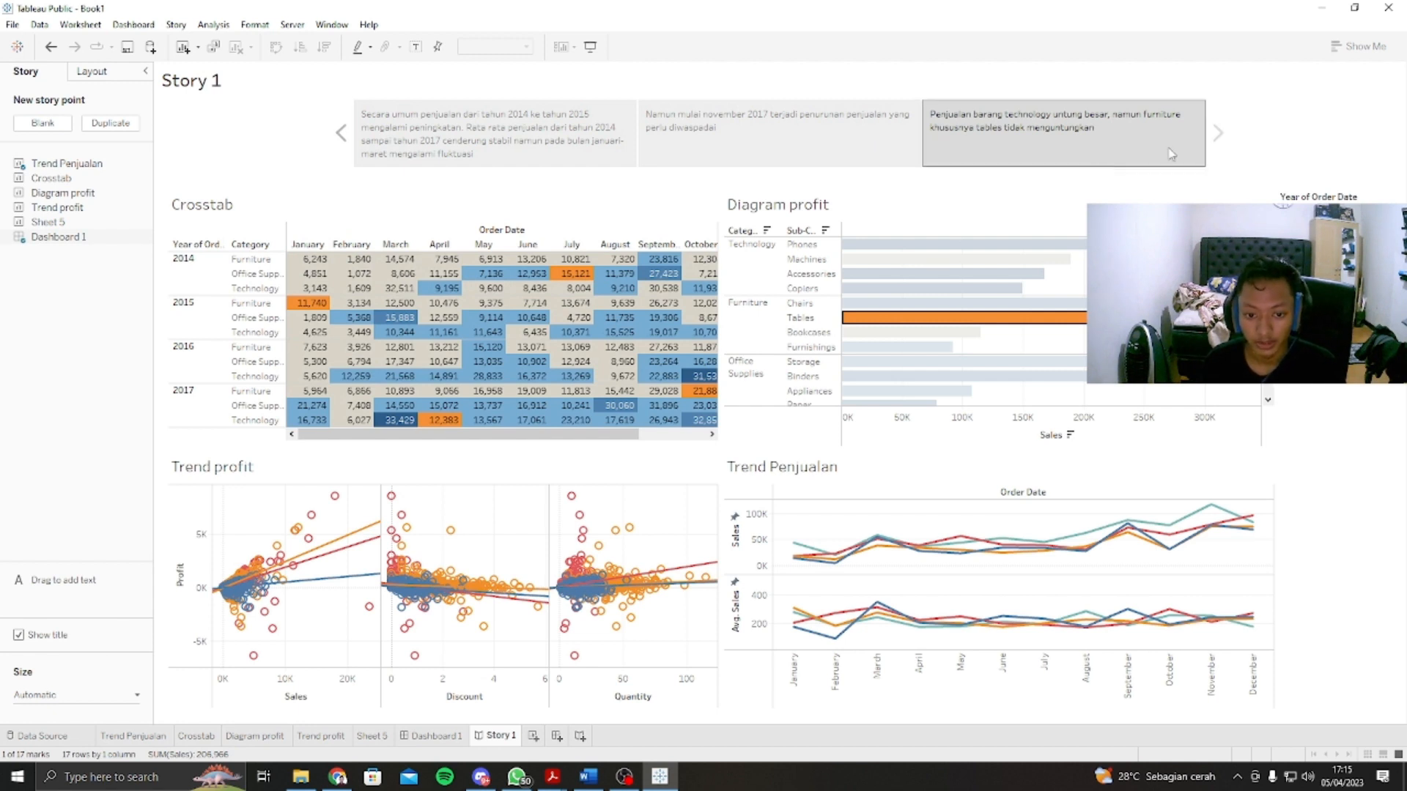
{"action": "mouse_move", "coordinate": [1024, 171]}
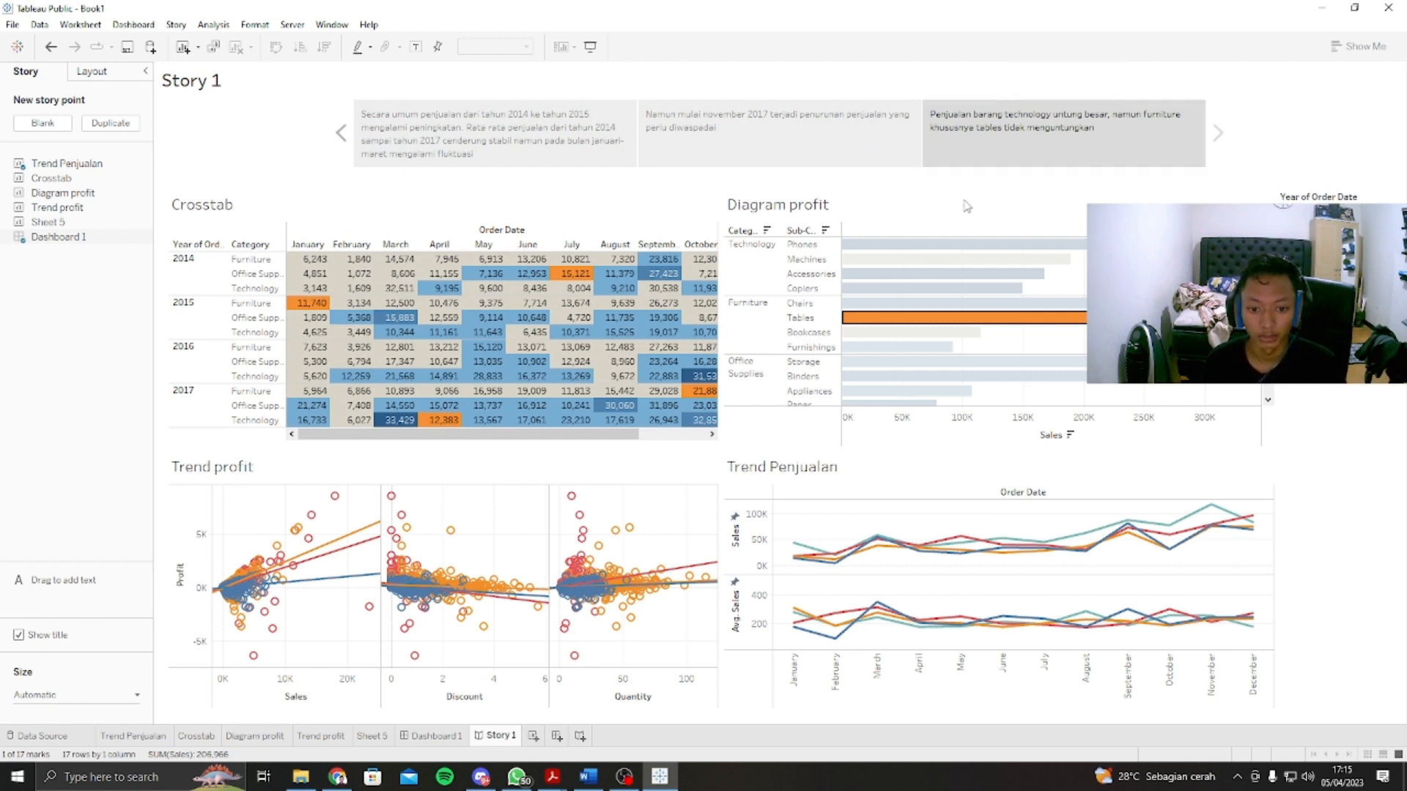